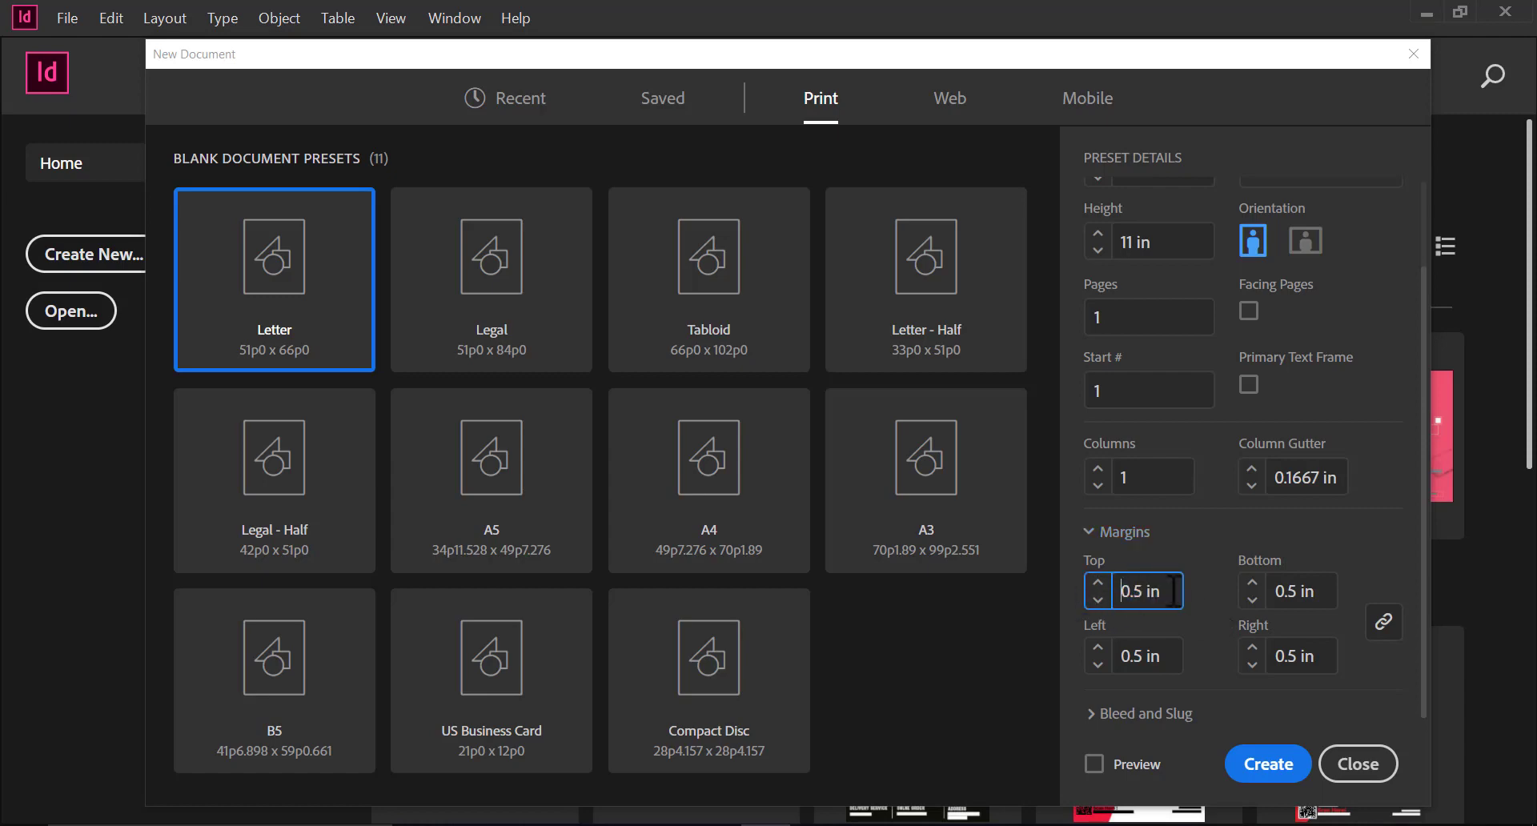
Set all margins of the one-page Letter document to 0 in and create it.
left_click_drag(1172, 591, 1092, 608)
key("Return")
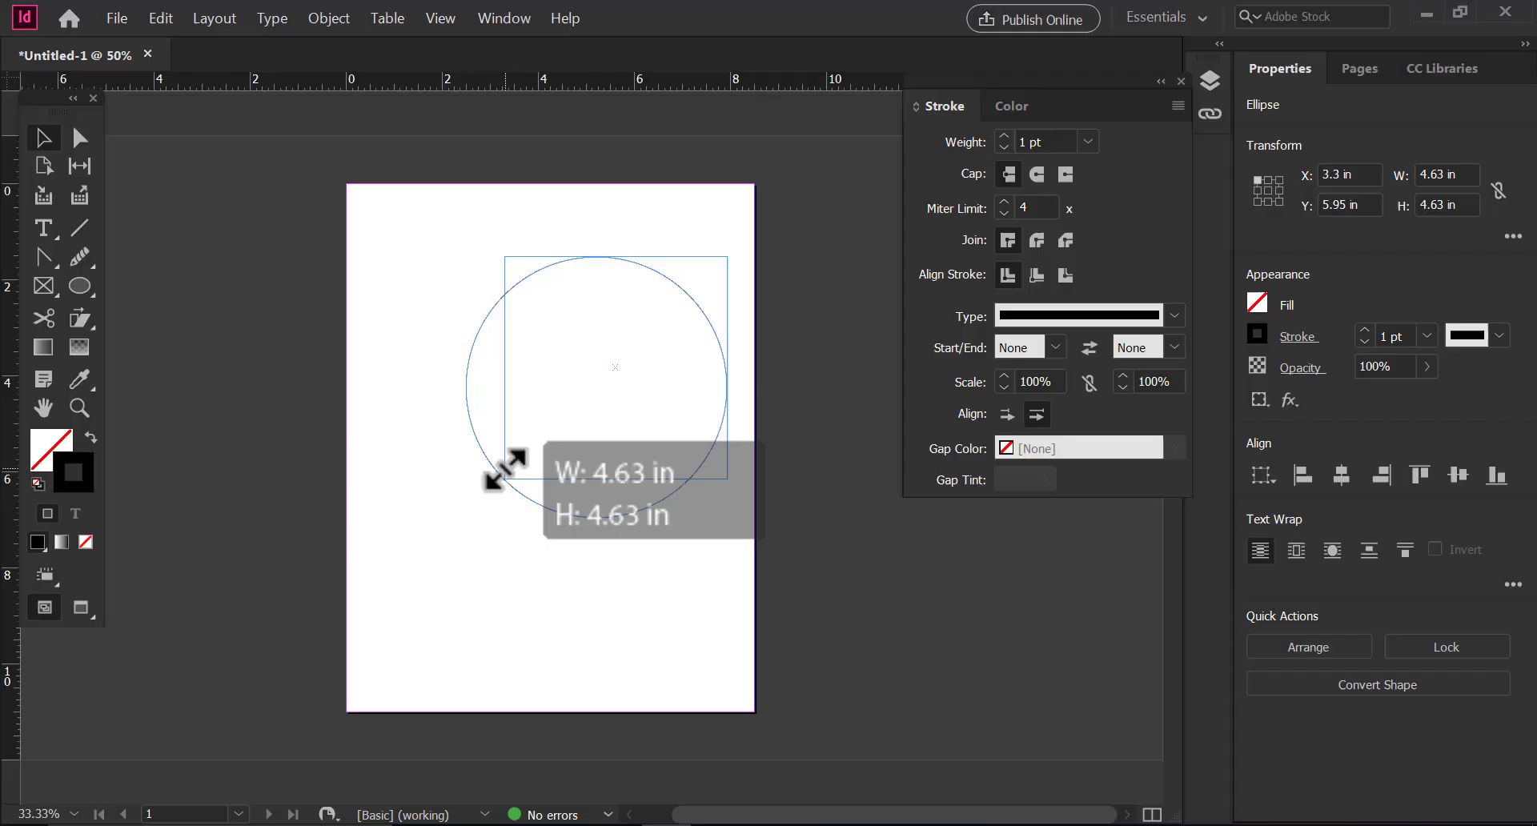
Draw an unfilled circle about 4.93 in in diameter in the upper-right area of the page.
left_click_drag(505, 478, 490, 494)
left_click(565, 318)
left_click_drag(781, 582, 631, 451)
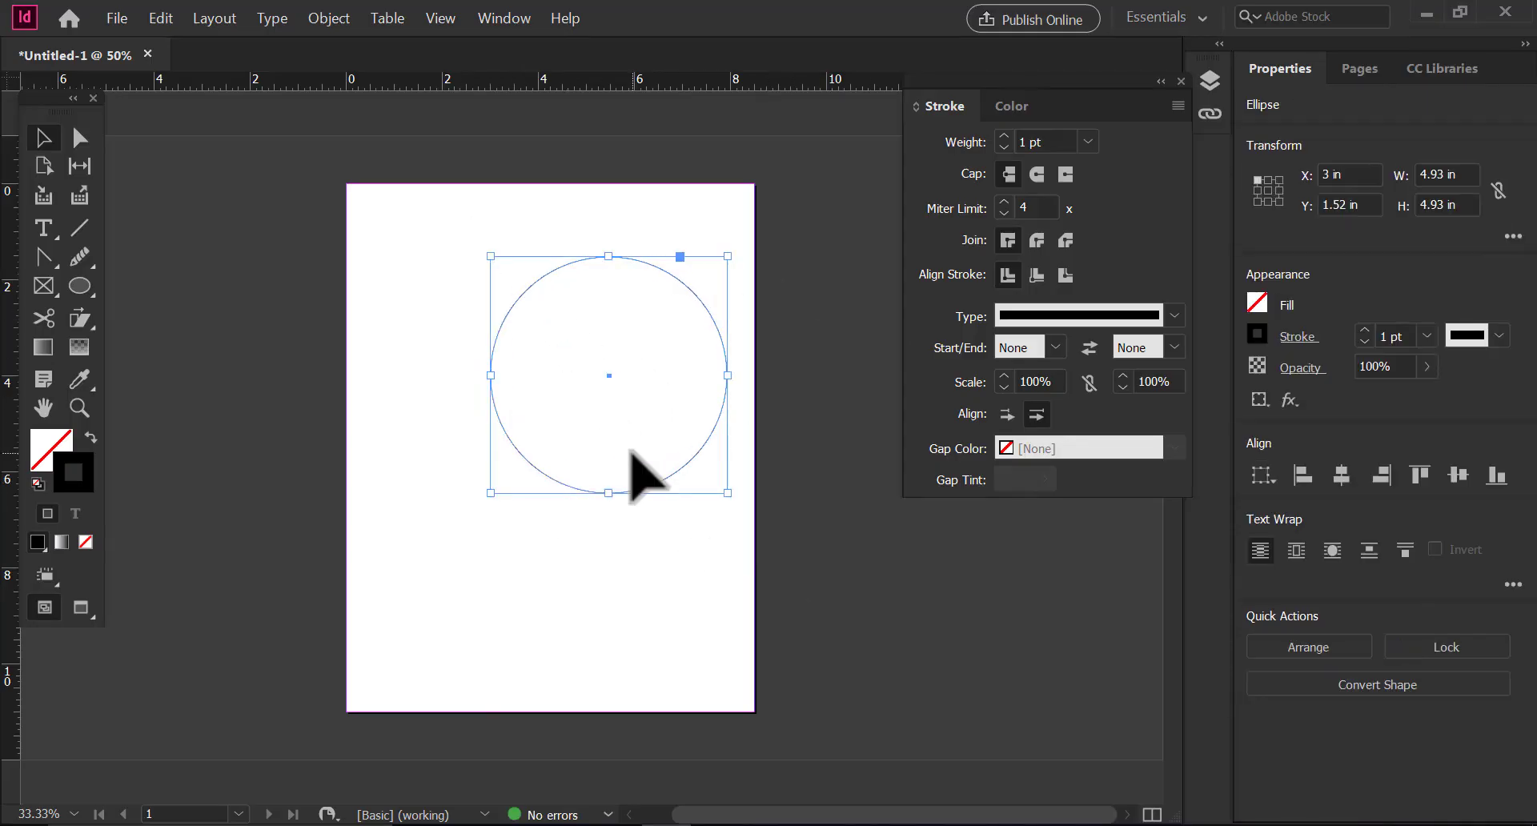
Nudge the circle up and slightly left to X 2.8611 in, Y 0.6728 in.
key("shift+Up")
key("shift+Up")
key("shift+Up")
key("shift+Left")
key("shift+Up")
key("shift+Up")
key("shift+Up")
key("shift+Up")
key("shift+Left")
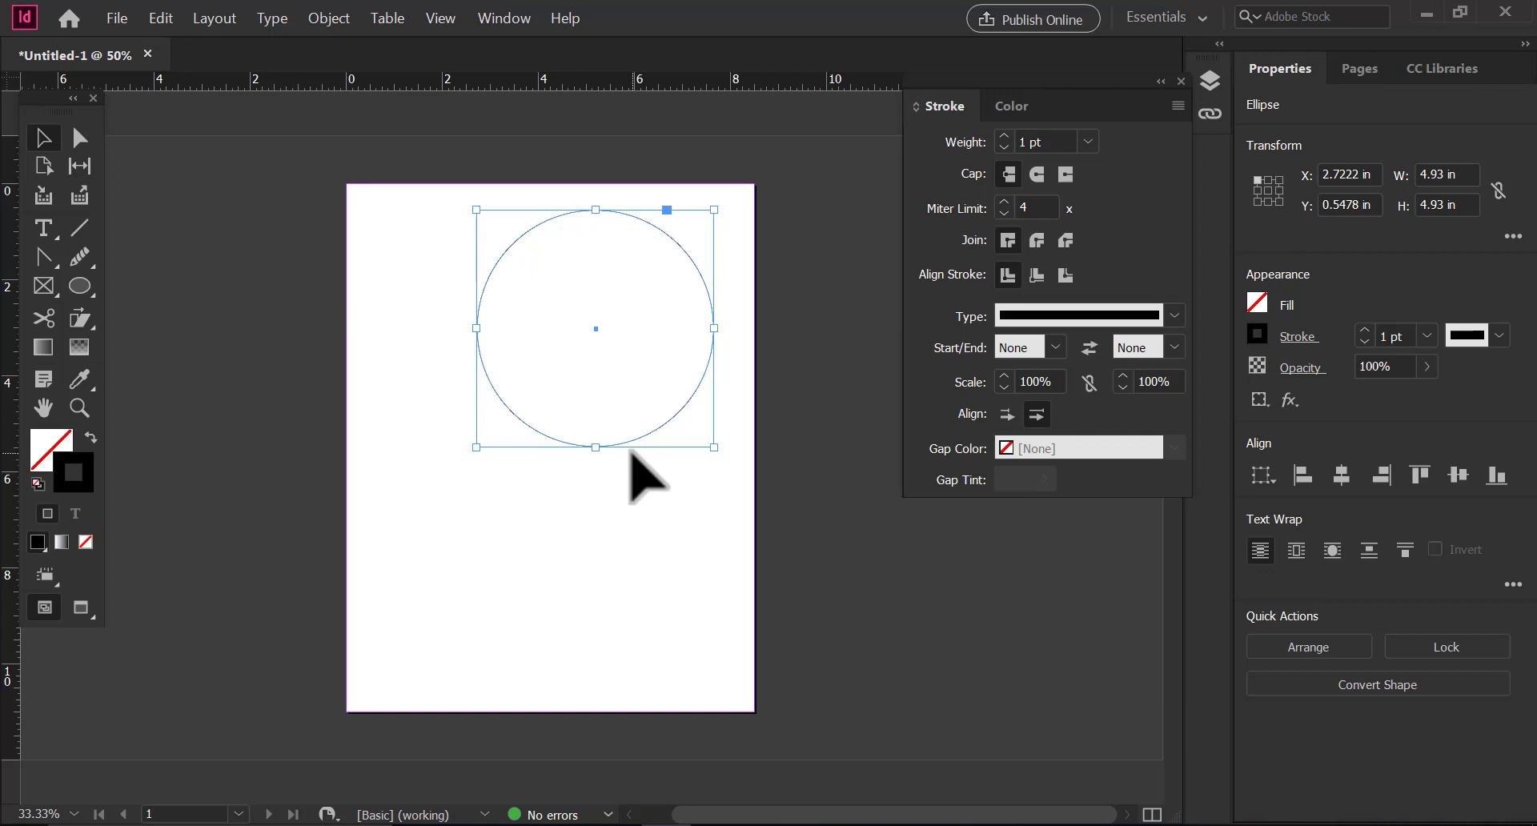
key("shift+Right")
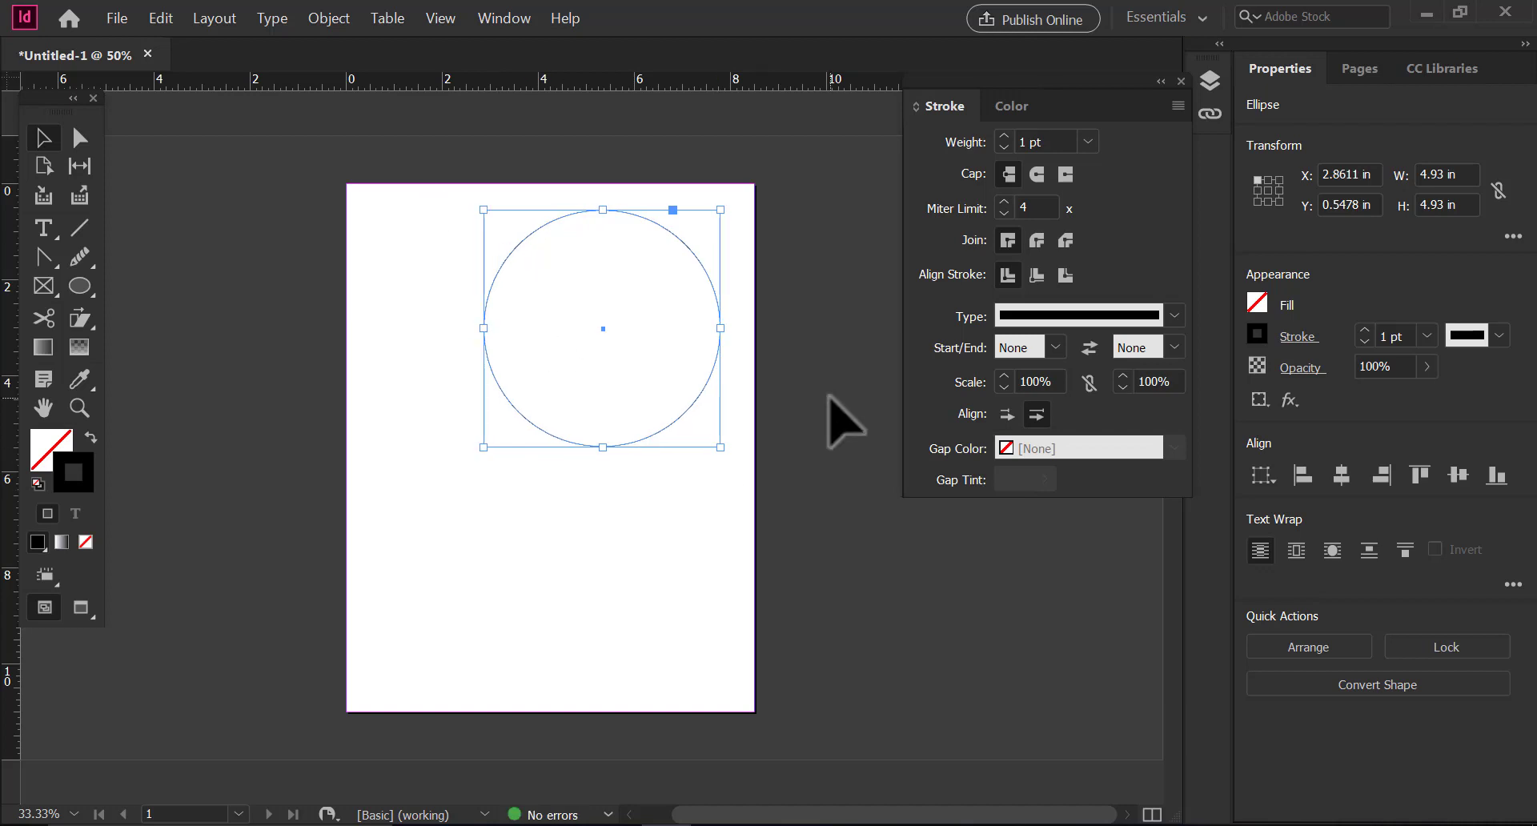
key("shift+Down")
key("Up")
Draw two aligned rectangles about 1.72 in wide, one 2.18 in high from the page's top edge and one 6.56 in high from its bottom edge.
left_click(762, 276)
left_click(650, 441)
key("z")
left_click_drag(631, 465, 674, 463)
key("ctrl+0")
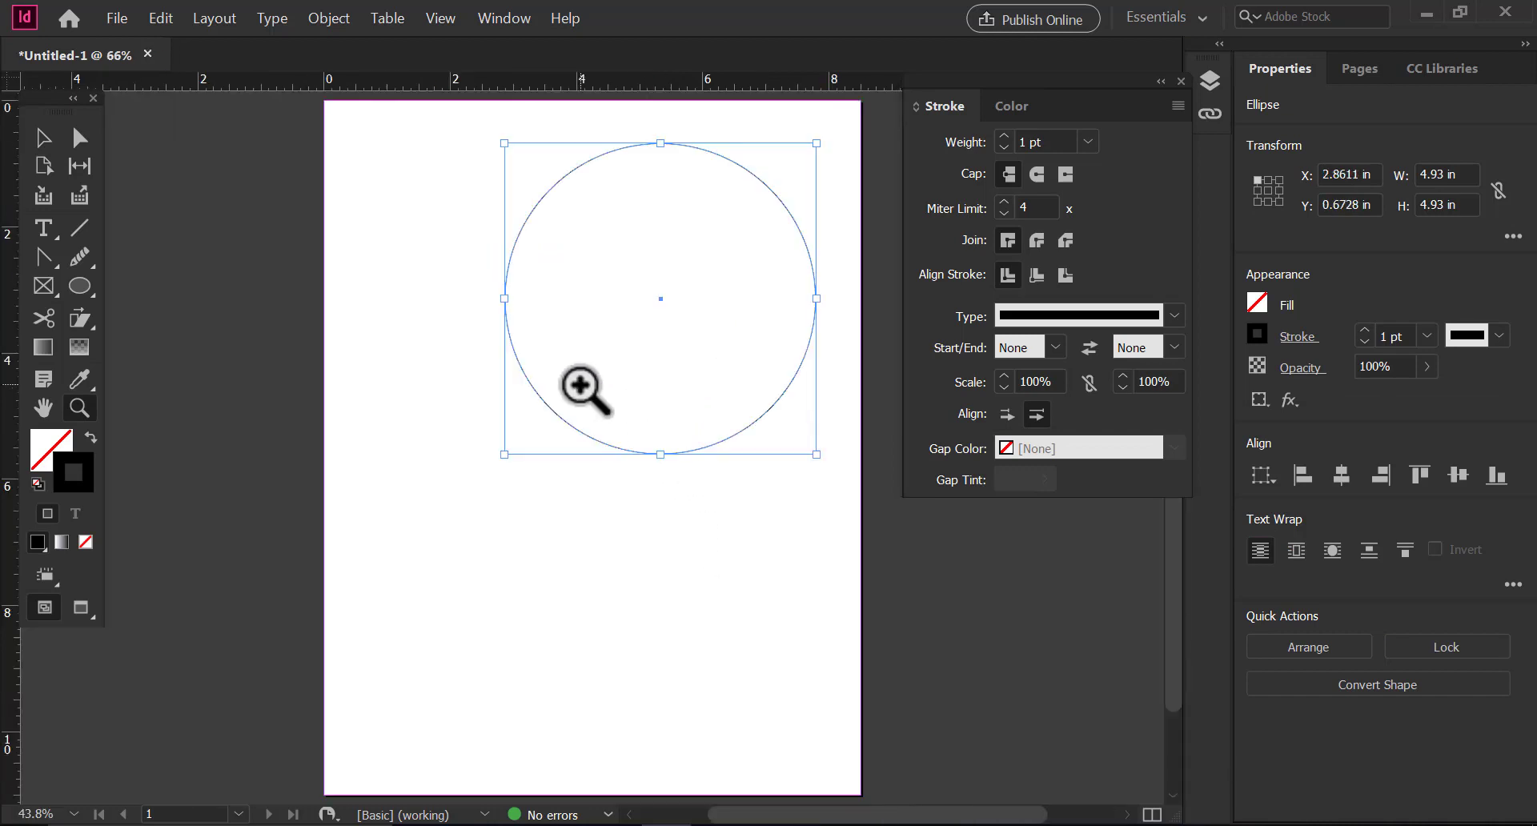
left_click(40, 134)
left_click(85, 286)
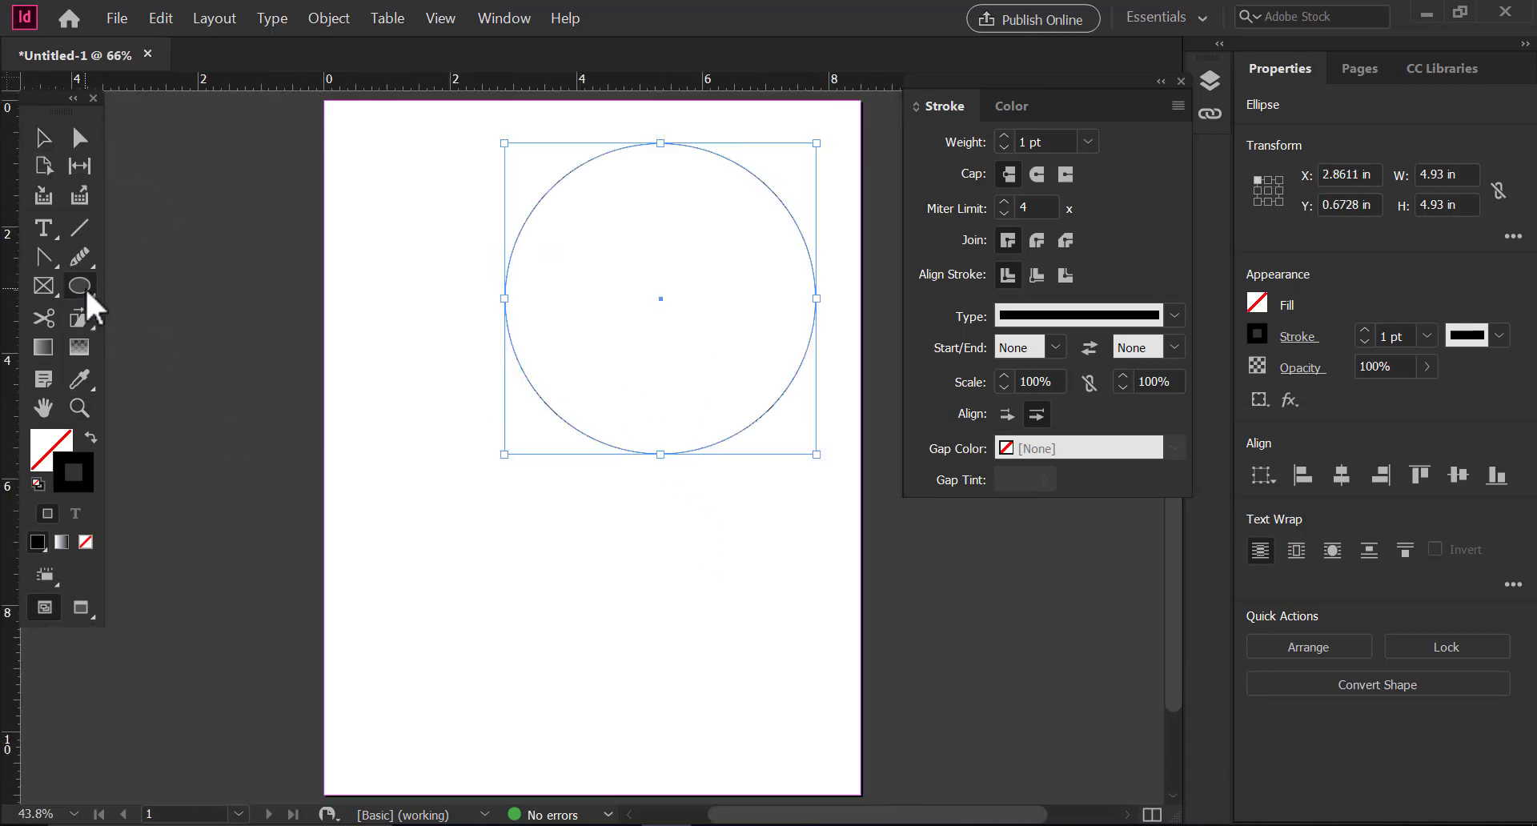
left_click(161, 316)
left_click_drag(687, 100, 733, 795)
key("v")
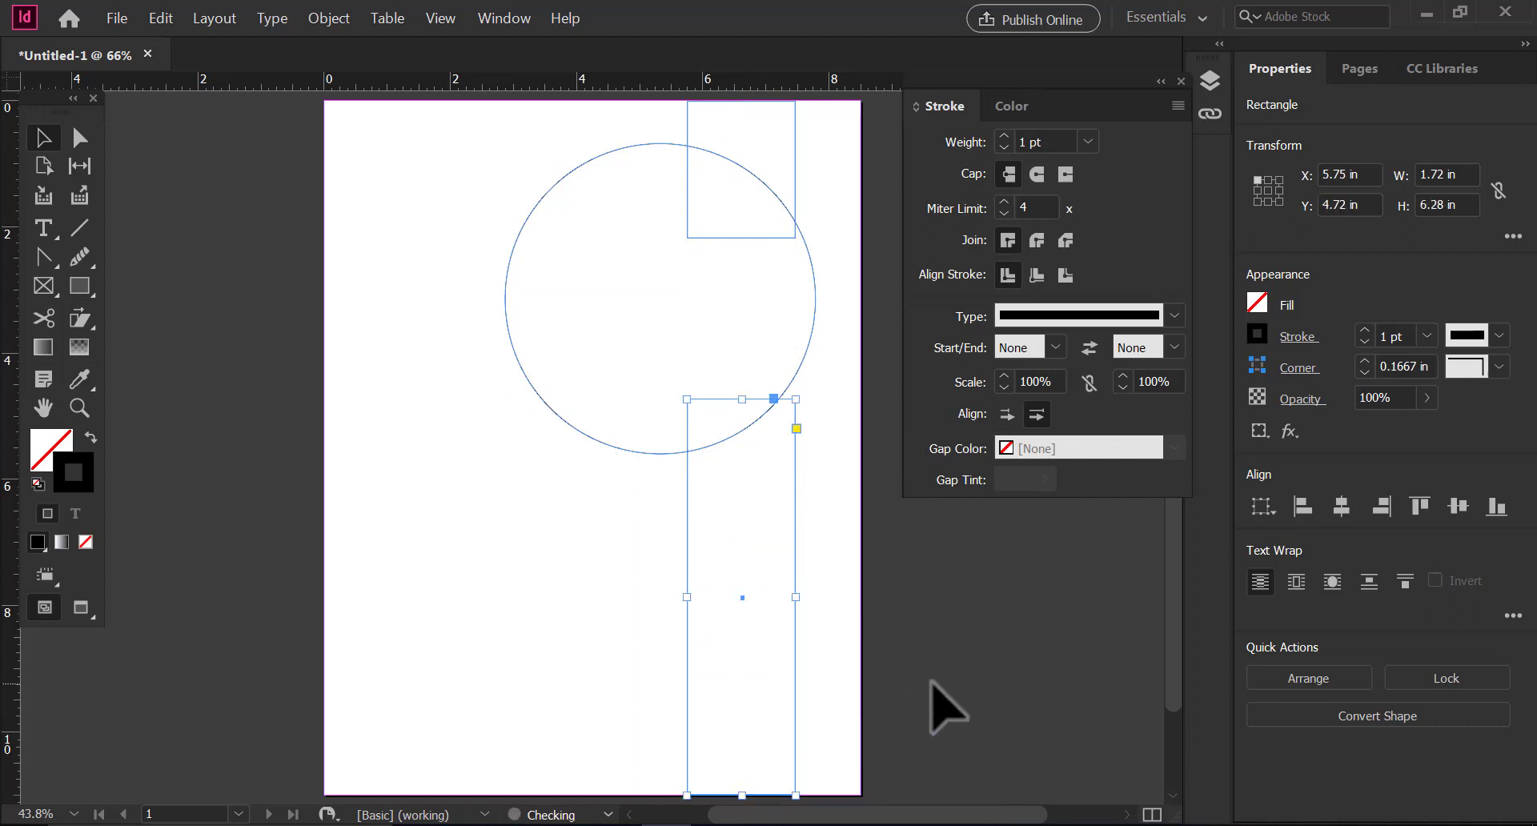
left_click(944, 704)
left_click_drag(738, 398, 739, 382)
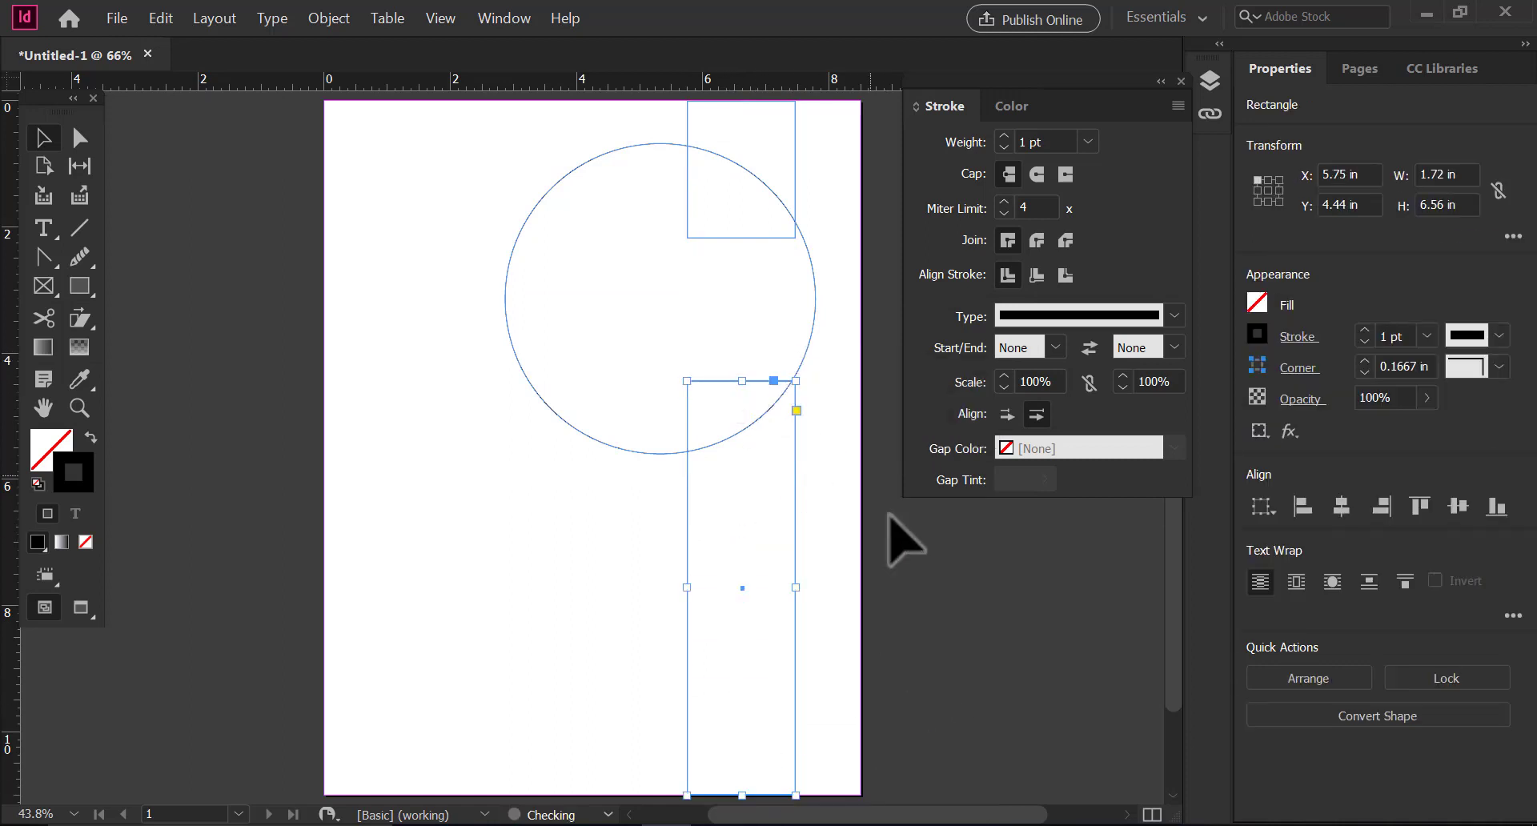
Move the short upper rectangle into the page's lower-left corner and extend the tall rectangle to the full 11 in page height.
left_click(918, 565)
left_click(805, 344)
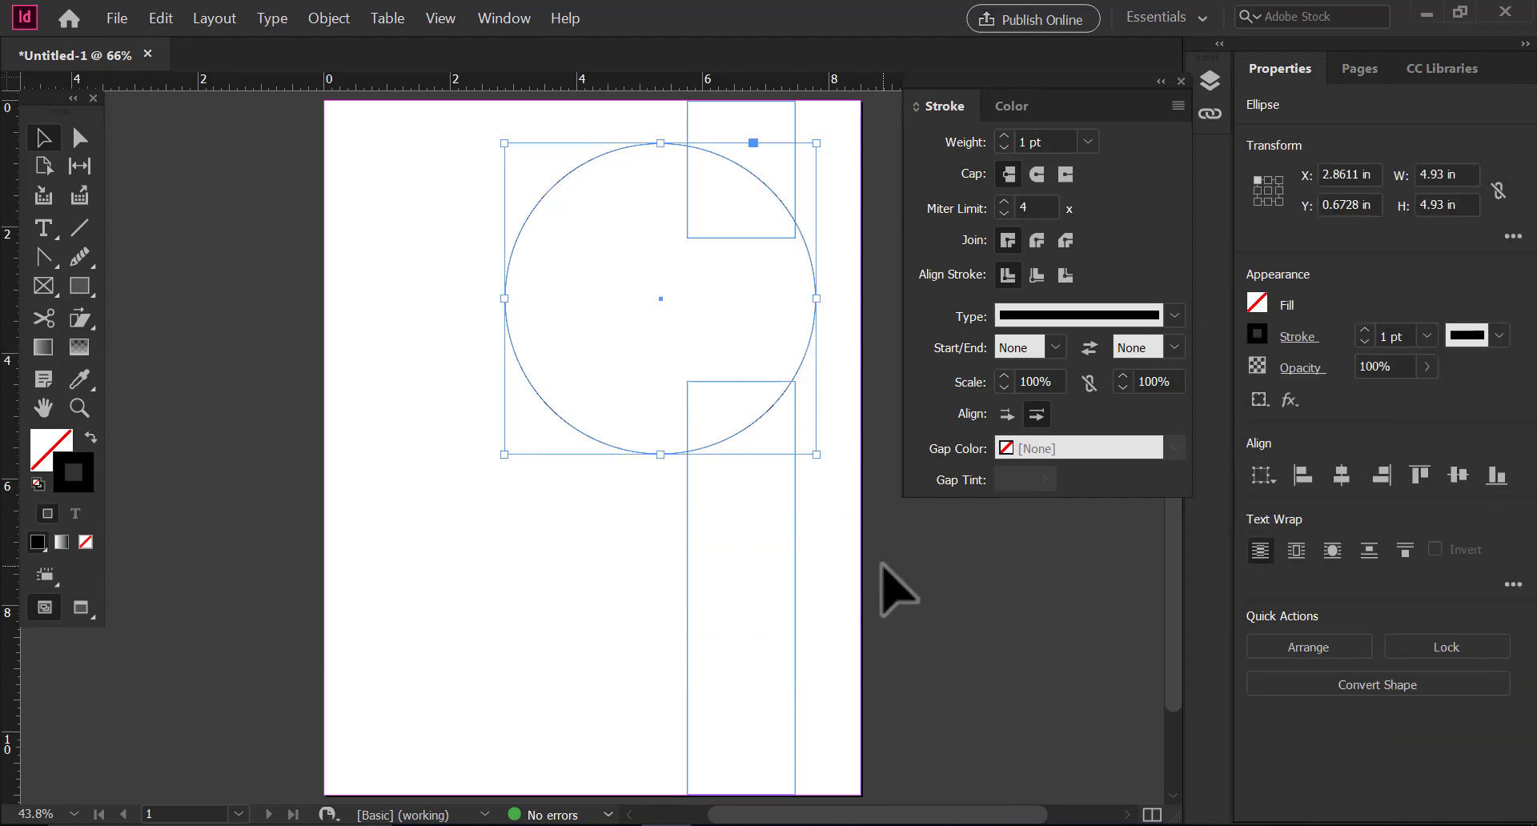
left_click(886, 590)
left_click_drag(596, 470, 589, 444)
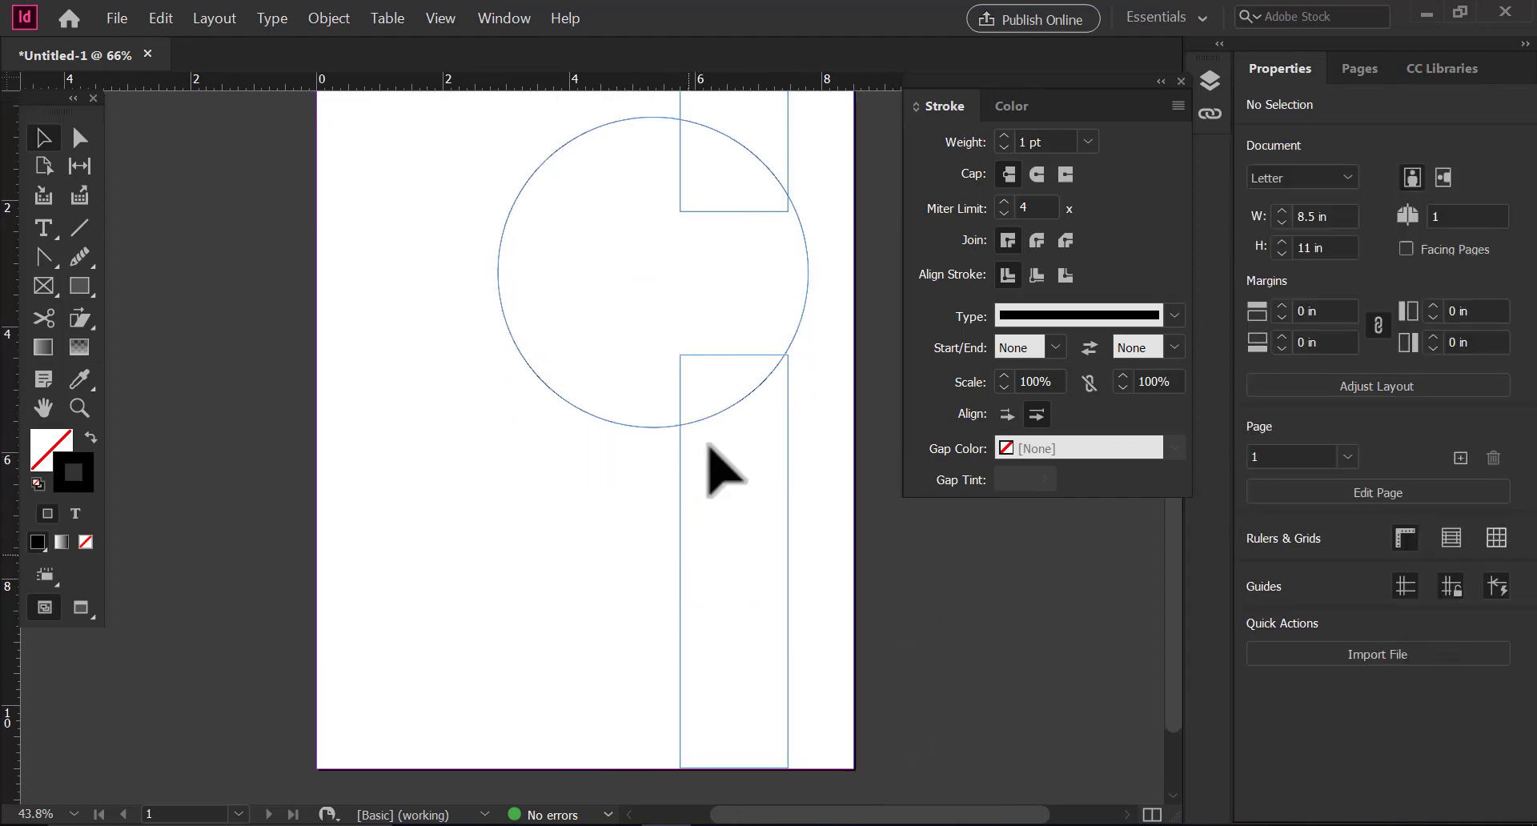
left_click(788, 152)
left_click_drag(787, 154, 426, 711)
left_click(748, 353)
left_click_drag(736, 353, 731, 153)
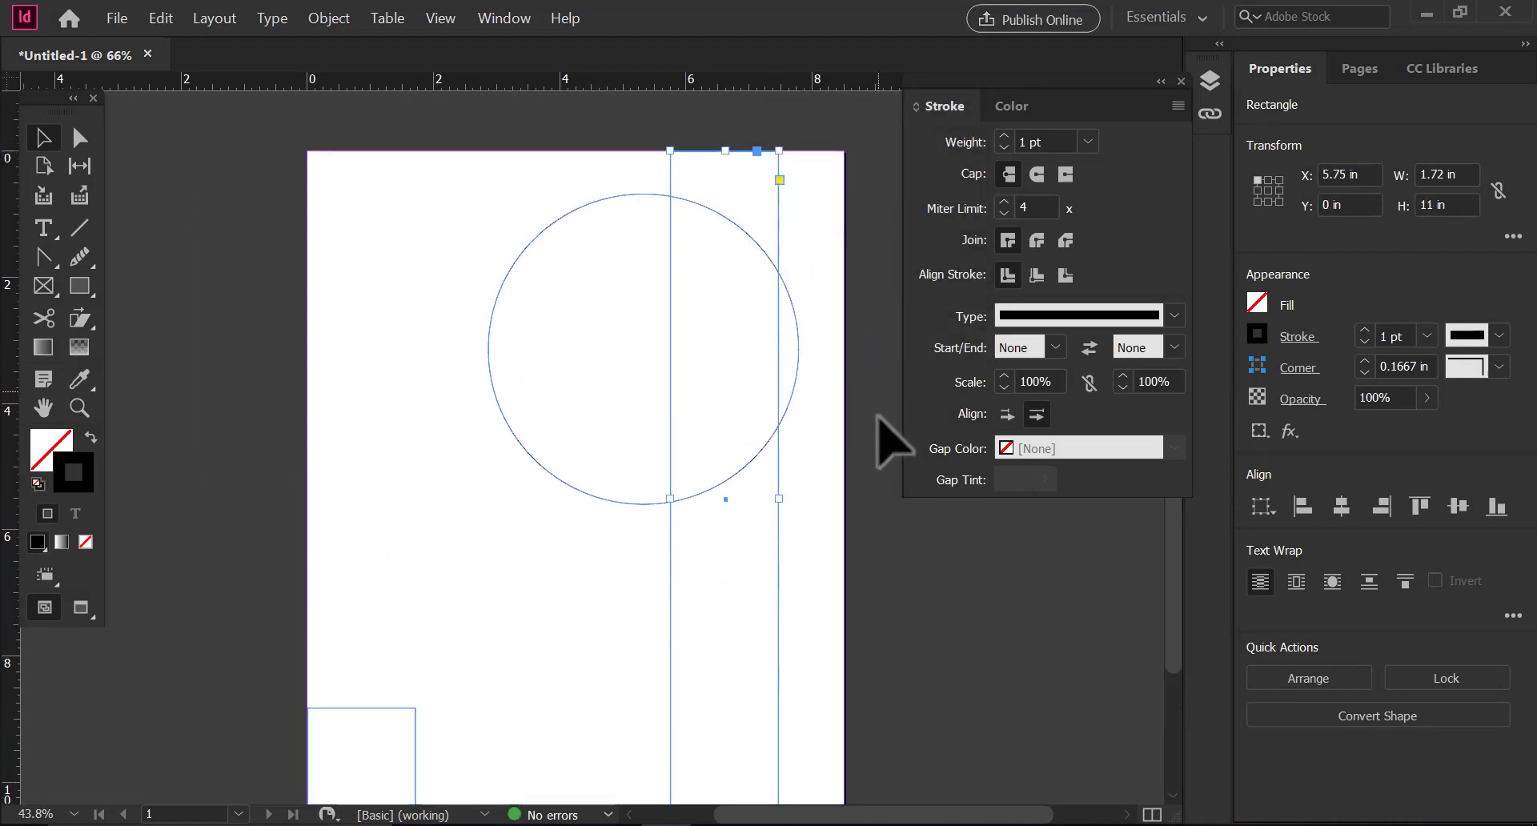
Shift the circle and the full-height strip right together, placing the circle at X 3.4167 in and the strip at X 6.3056 in.
left_click(669, 343, "shift")
key("shift+Right")
key("shift+Right")
key("shift+Right")
key("shift+Right")
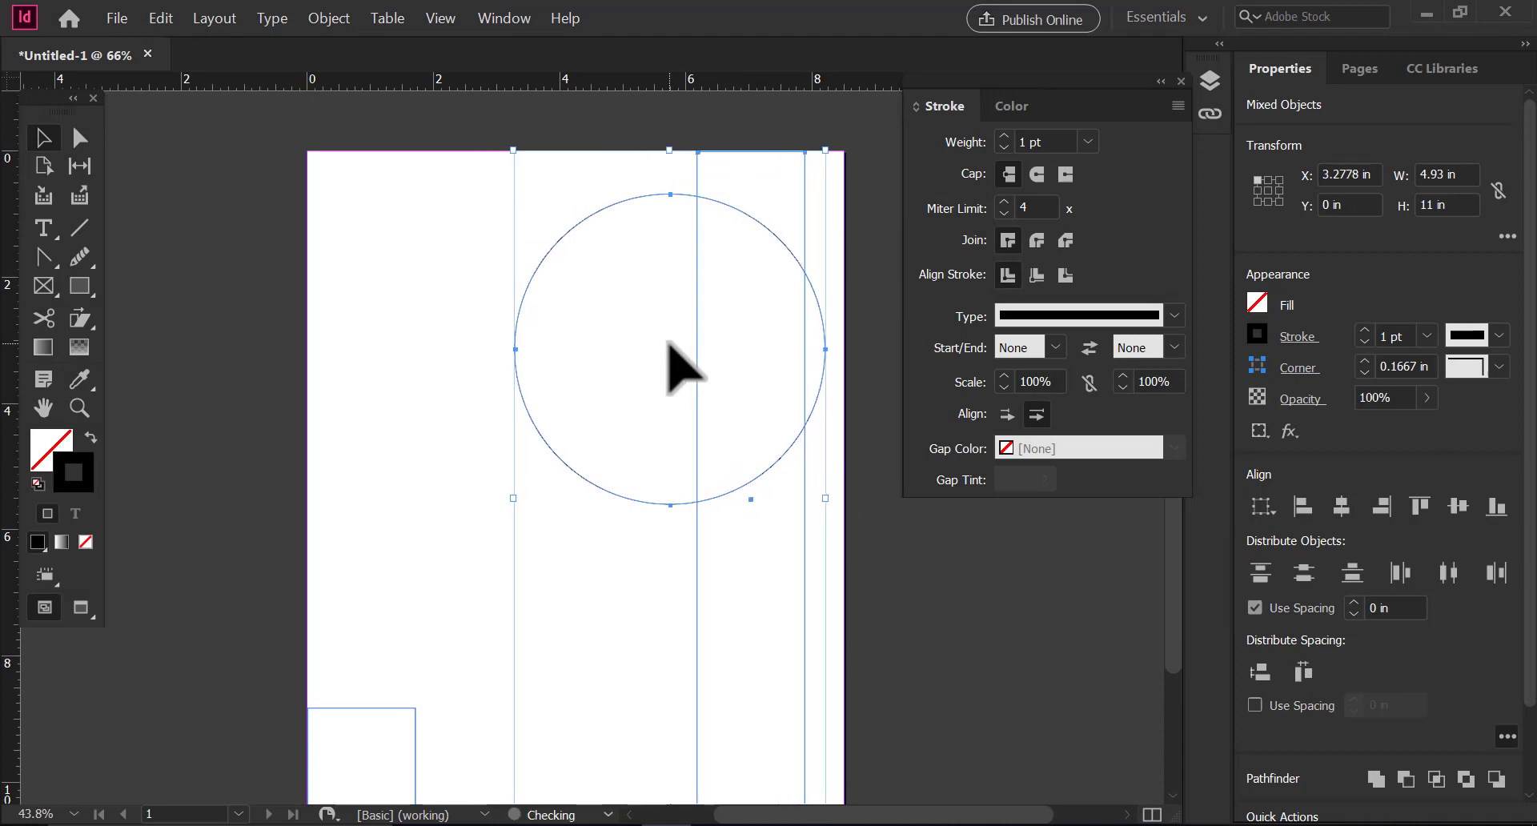
left_click_drag(700, 495, 712, 408)
left_click(567, 581)
Turn the small rectangle in the page's lower-left corner into a triangle by deleting its upper-right anchor point.
left_click(391, 757)
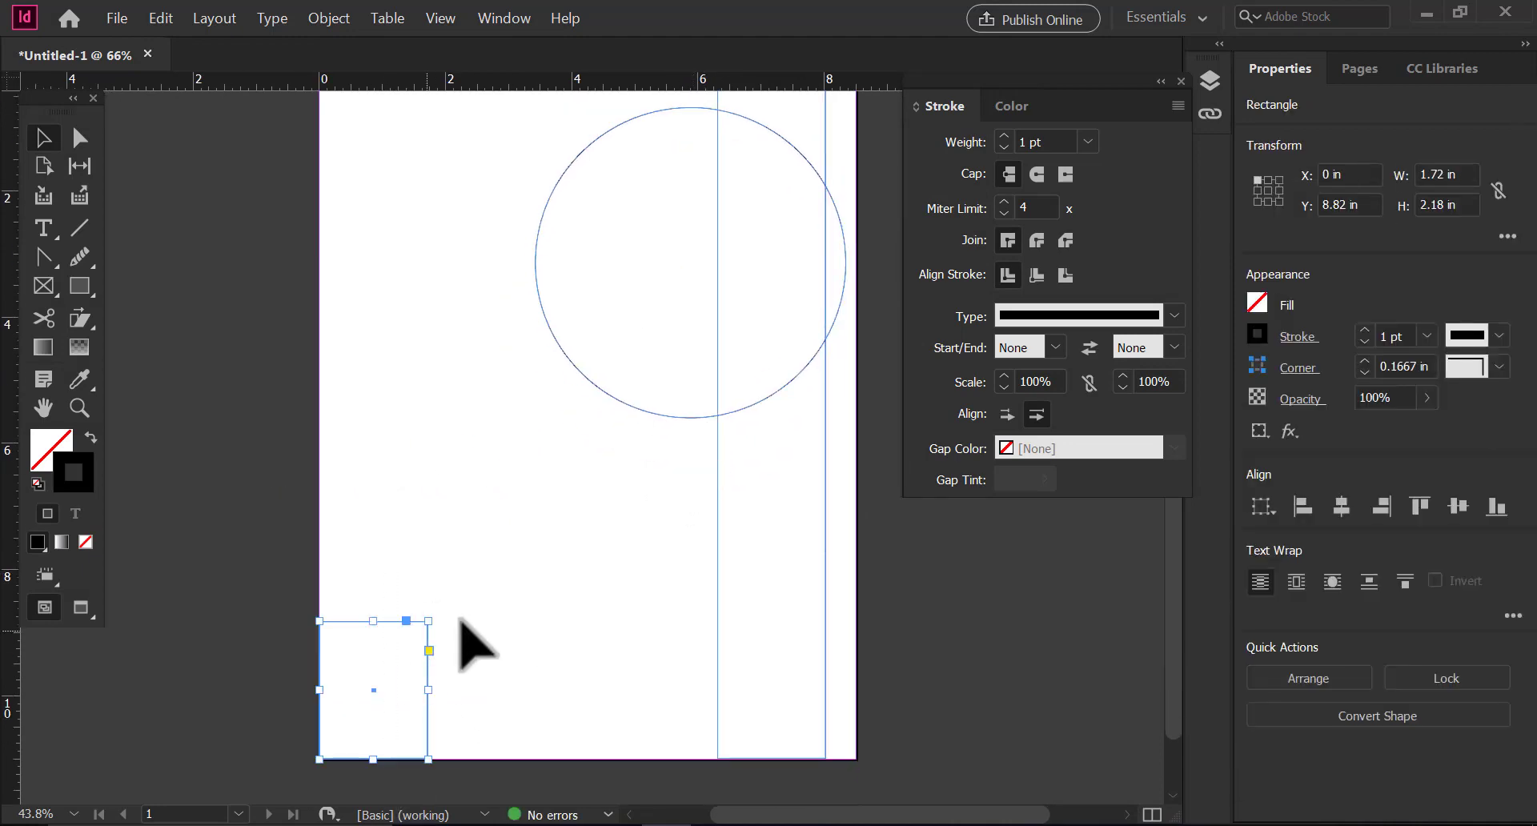
left_click(82, 139)
left_click_drag(410, 590, 467, 680)
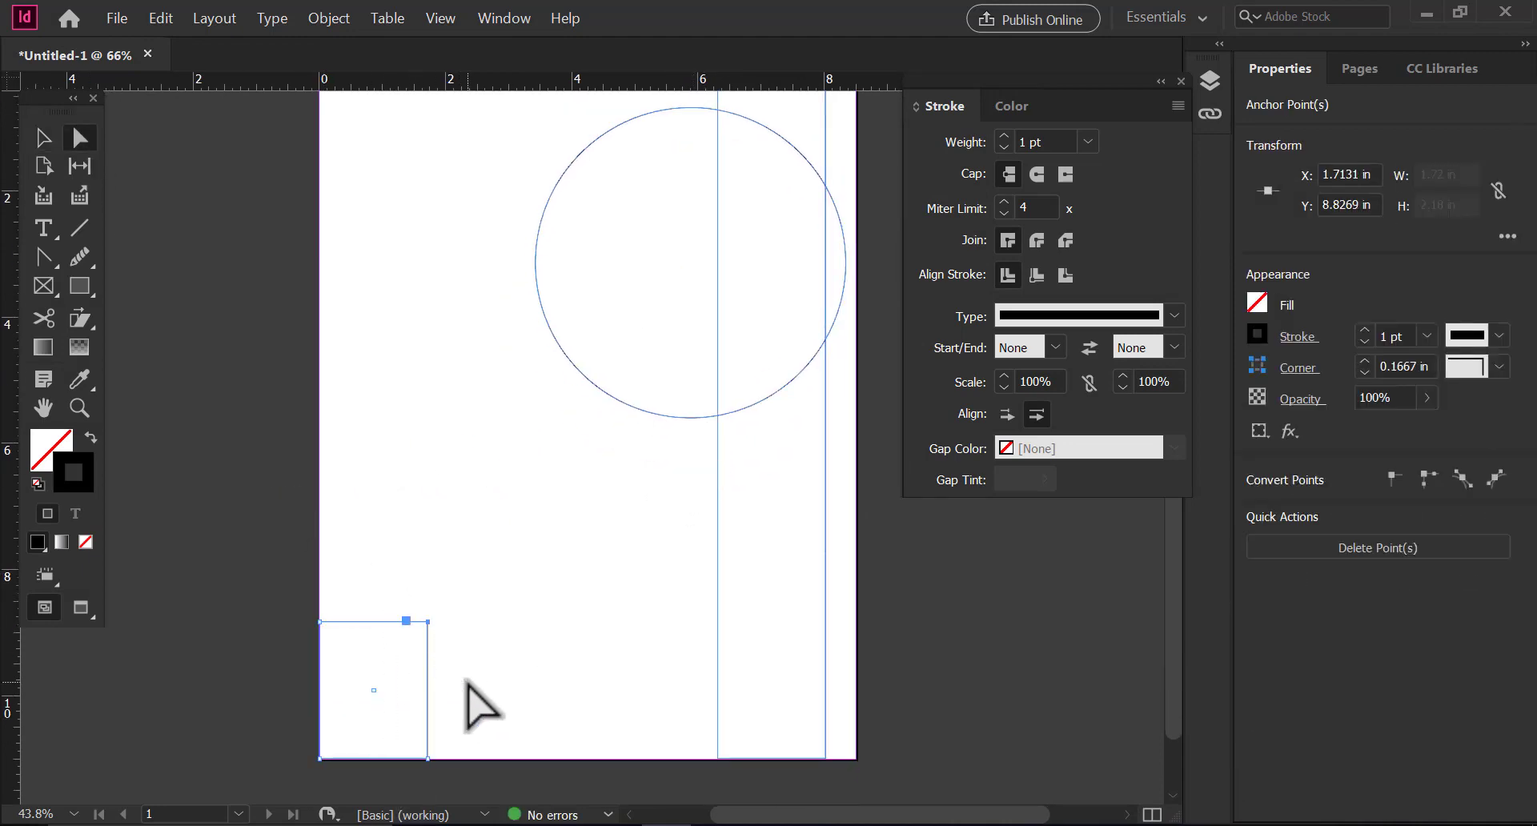
key("shift+Left")
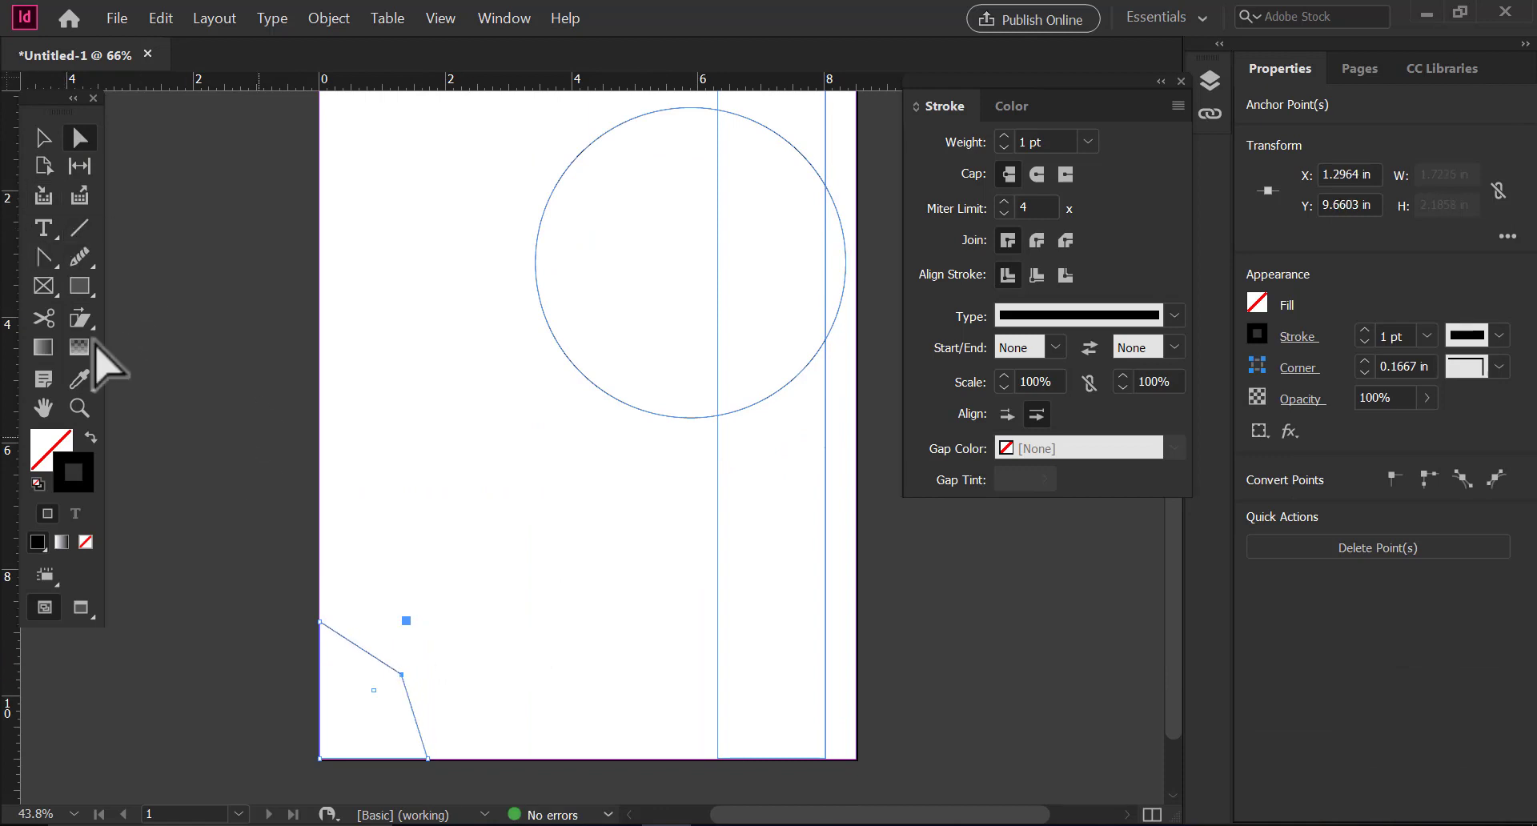
left_click(40, 258)
right_click(40, 257)
left_click(121, 285)
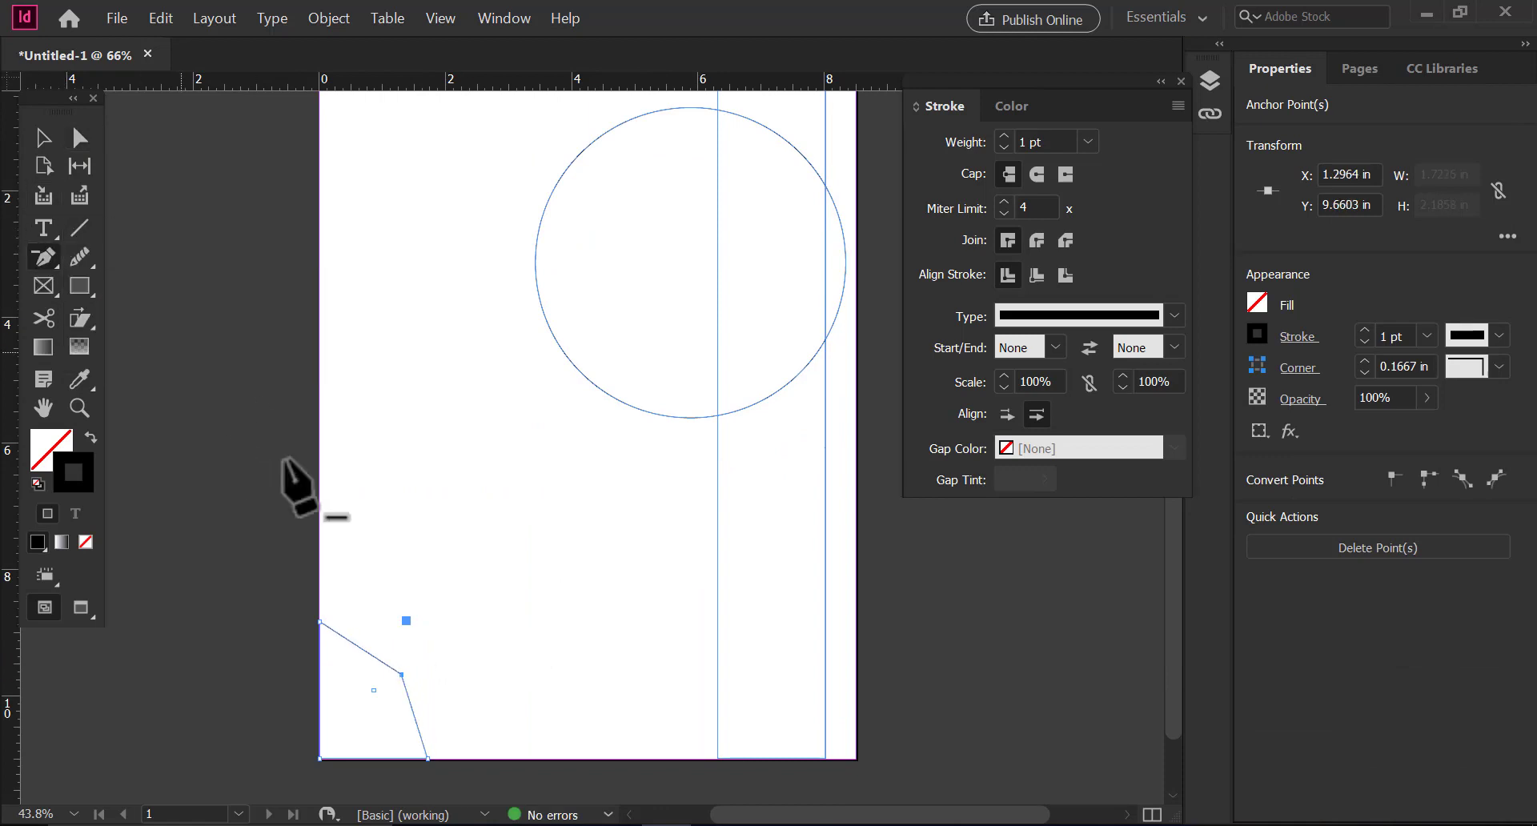
key("v")
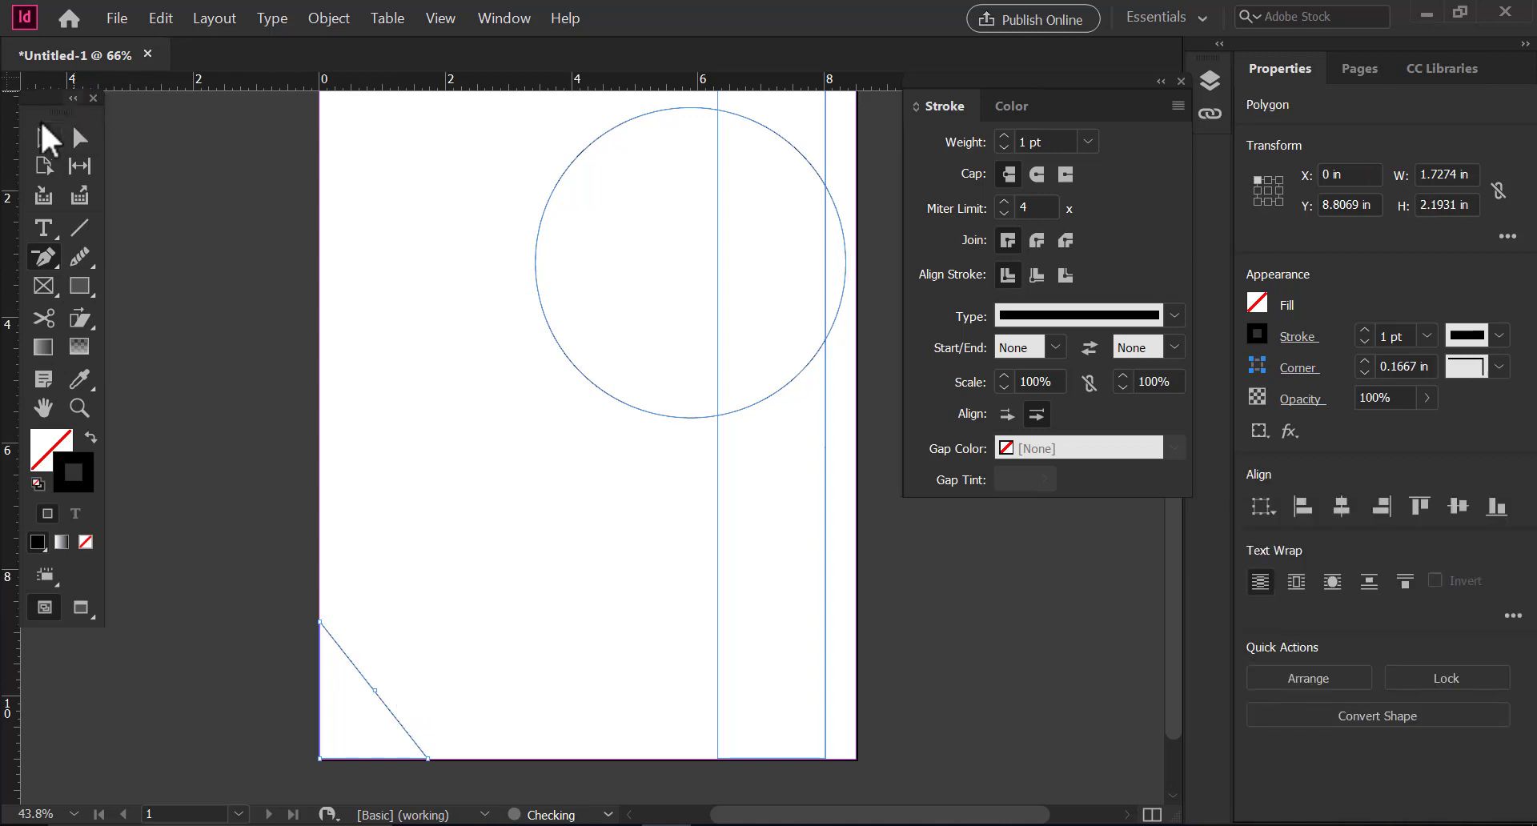
Shorten the corner triangle from its top edge so its height roughly matches its width.
left_click(224, 375)
left_click(398, 719)
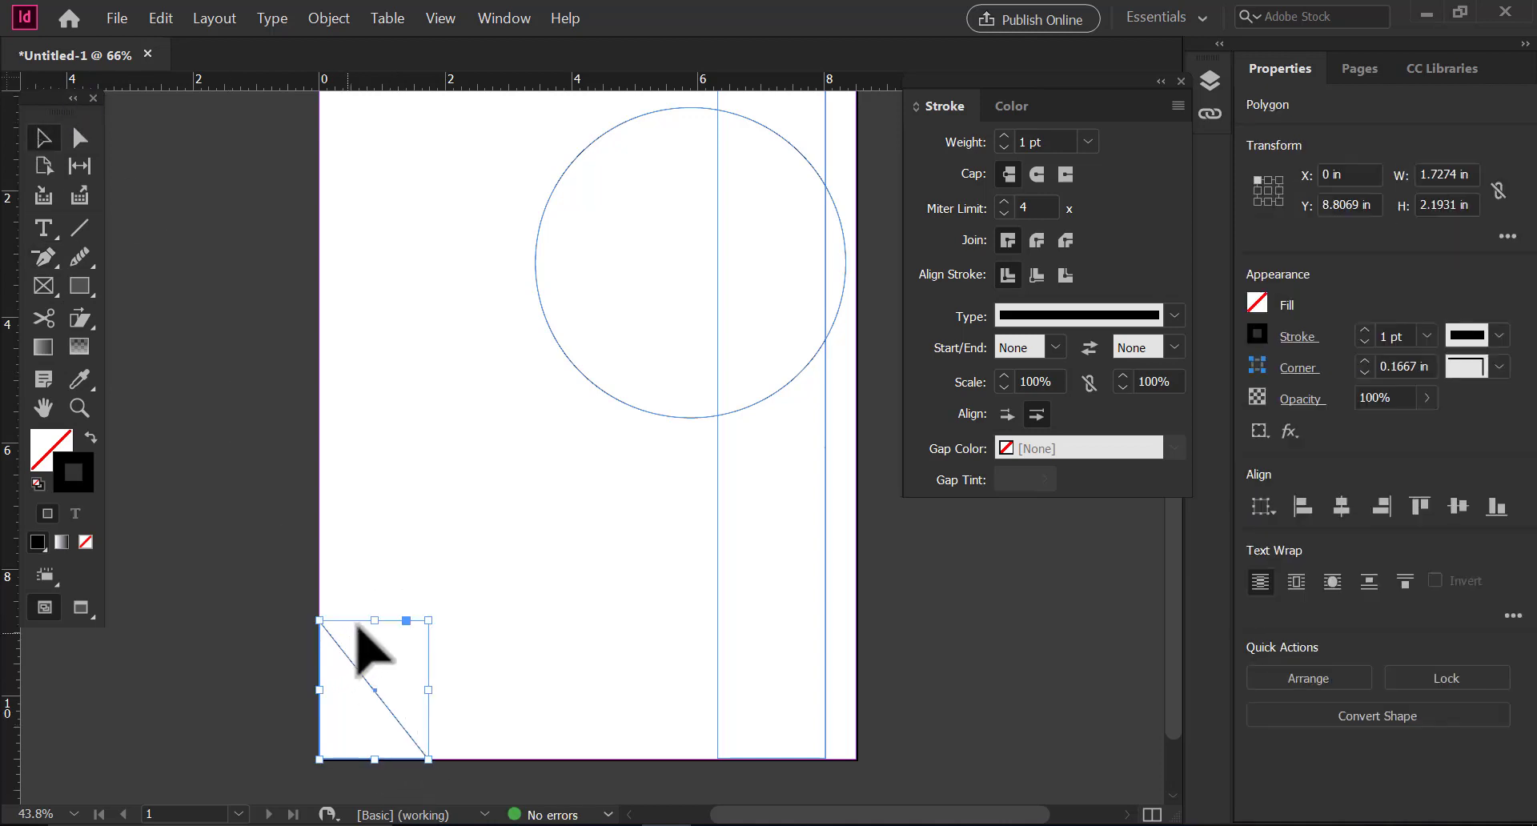
left_click_drag(374, 617, 383, 648)
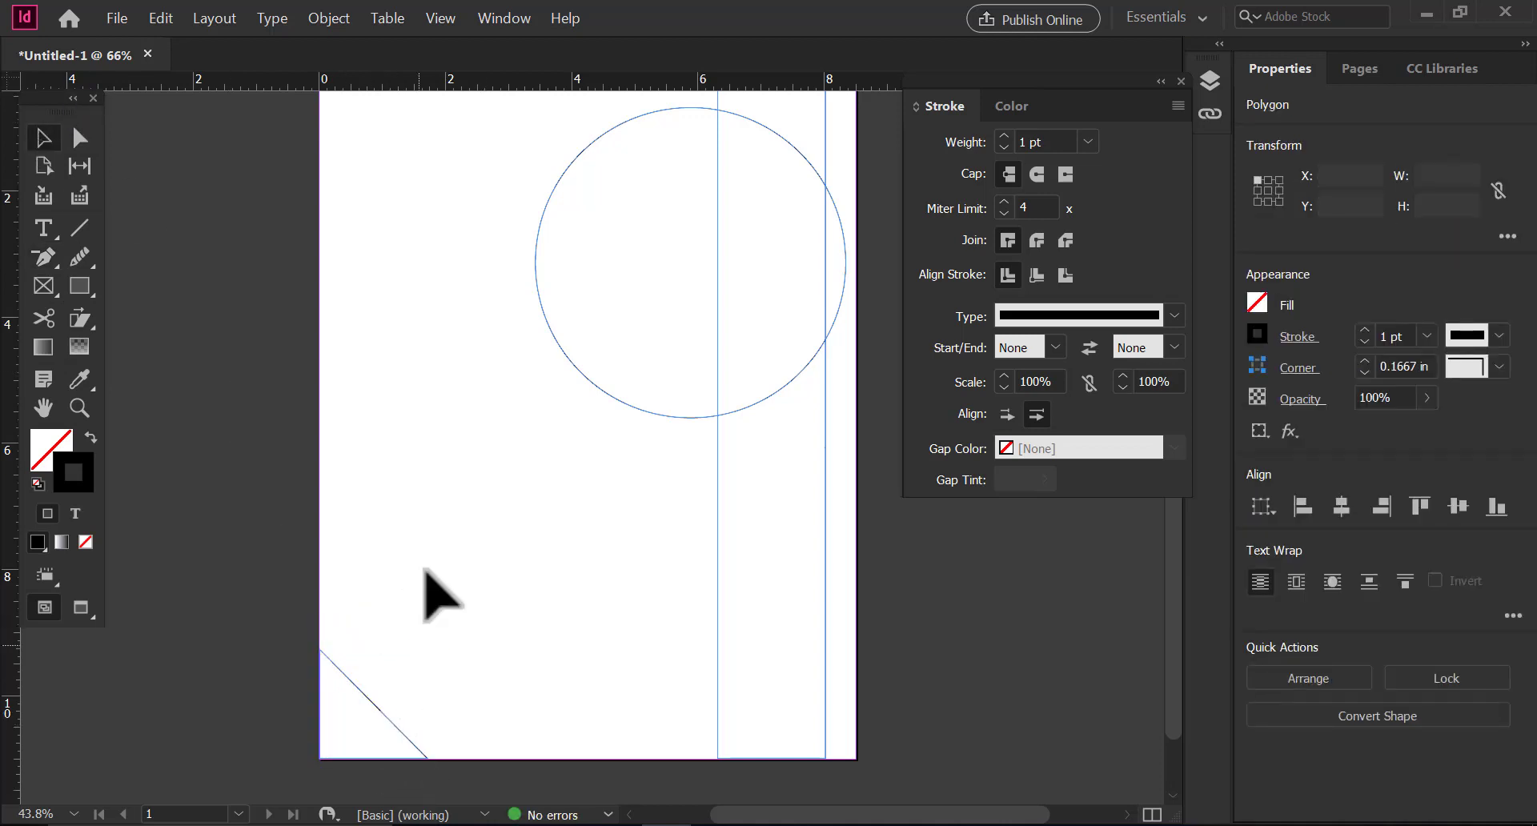
Draw a rectangle about 1.72 in wide and 3.72 in high inside the vertical strip, overlapping the circle's lower edge.
left_click_drag(508, 480, 452, 539)
left_click(582, 360)
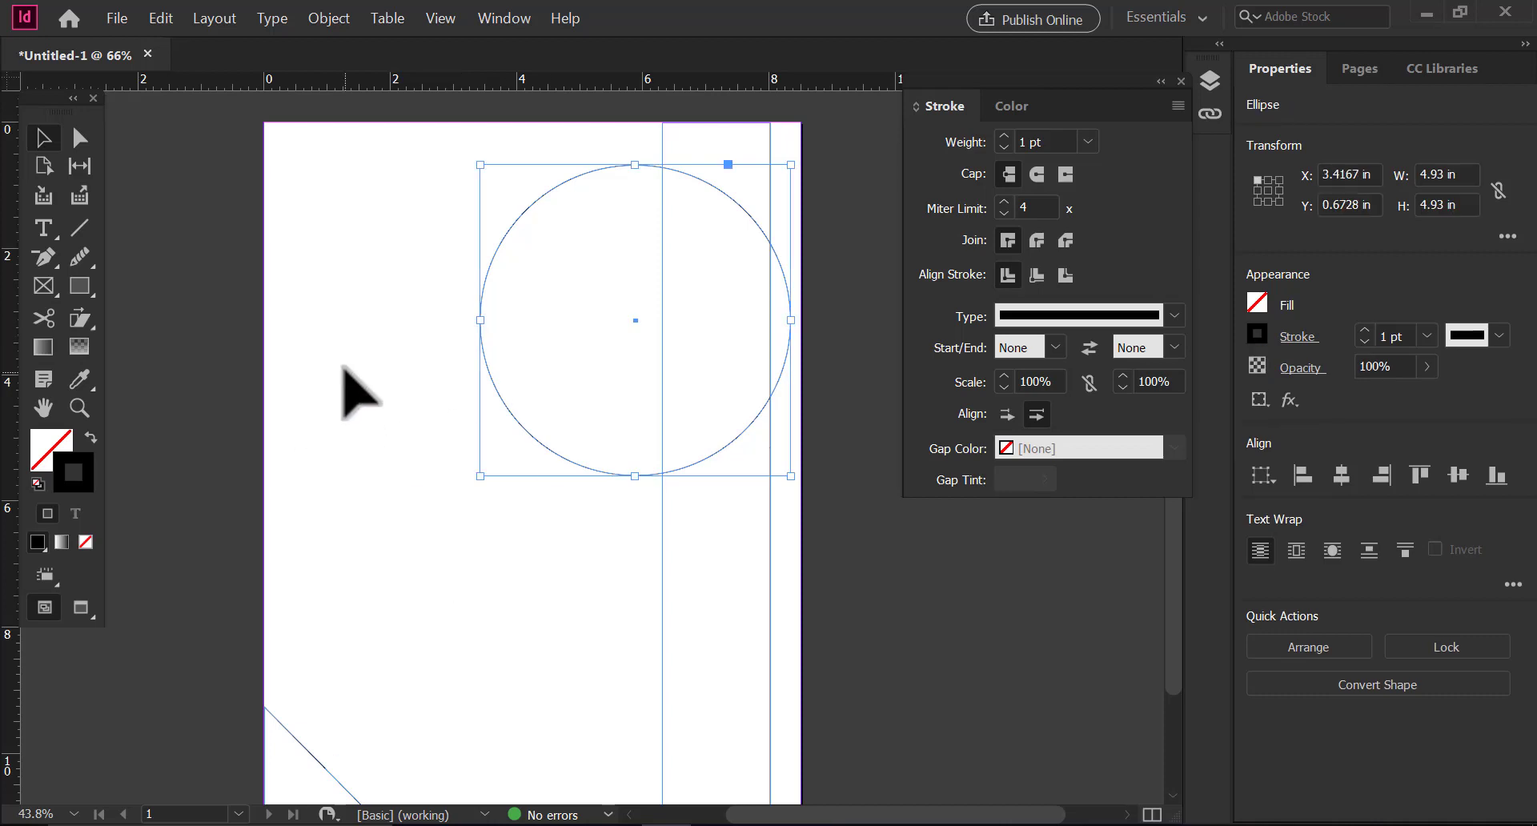
left_click(505, 405)
left_click_drag(594, 524, 507, 497)
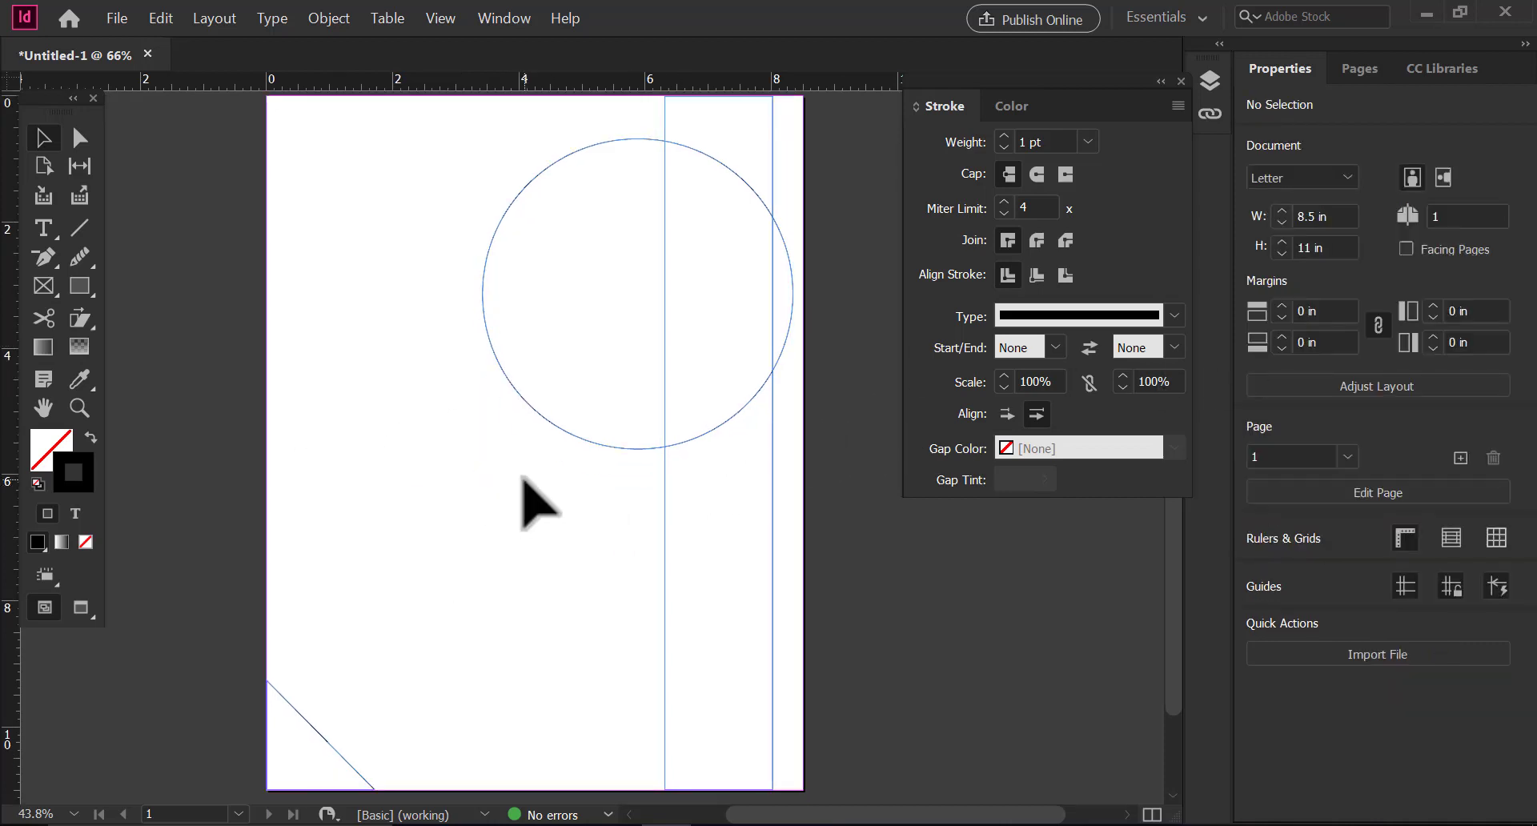
left_click(82, 289)
left_click_drag(665, 374, 773, 609)
key("v")
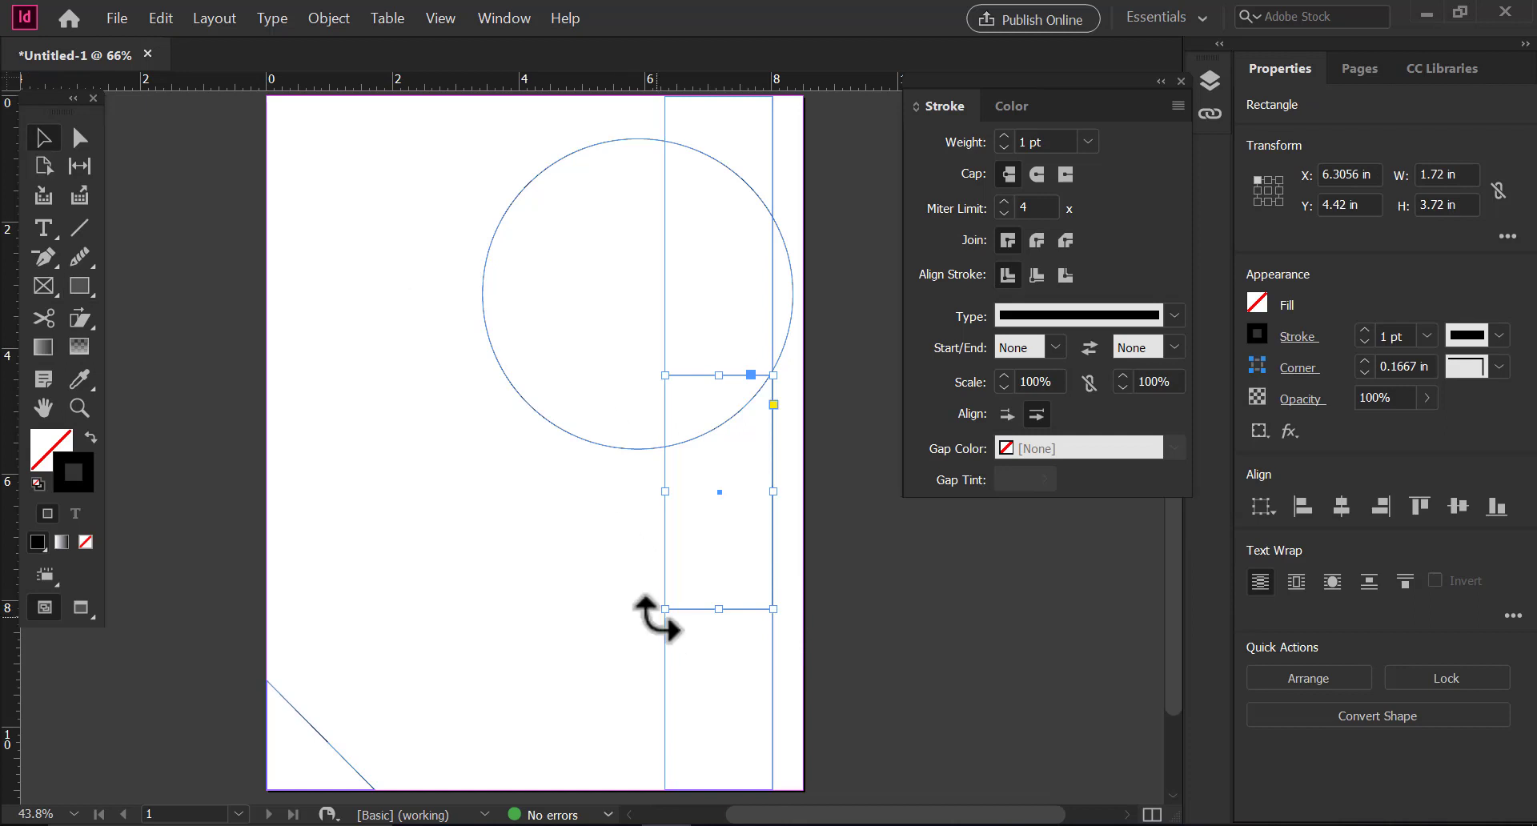
Rotate the new rectangle diagonally against the circle's lower-left edge and lengthen it to about 5.8 in, past the page's right edge.
left_click_drag(641, 617, 647, 521)
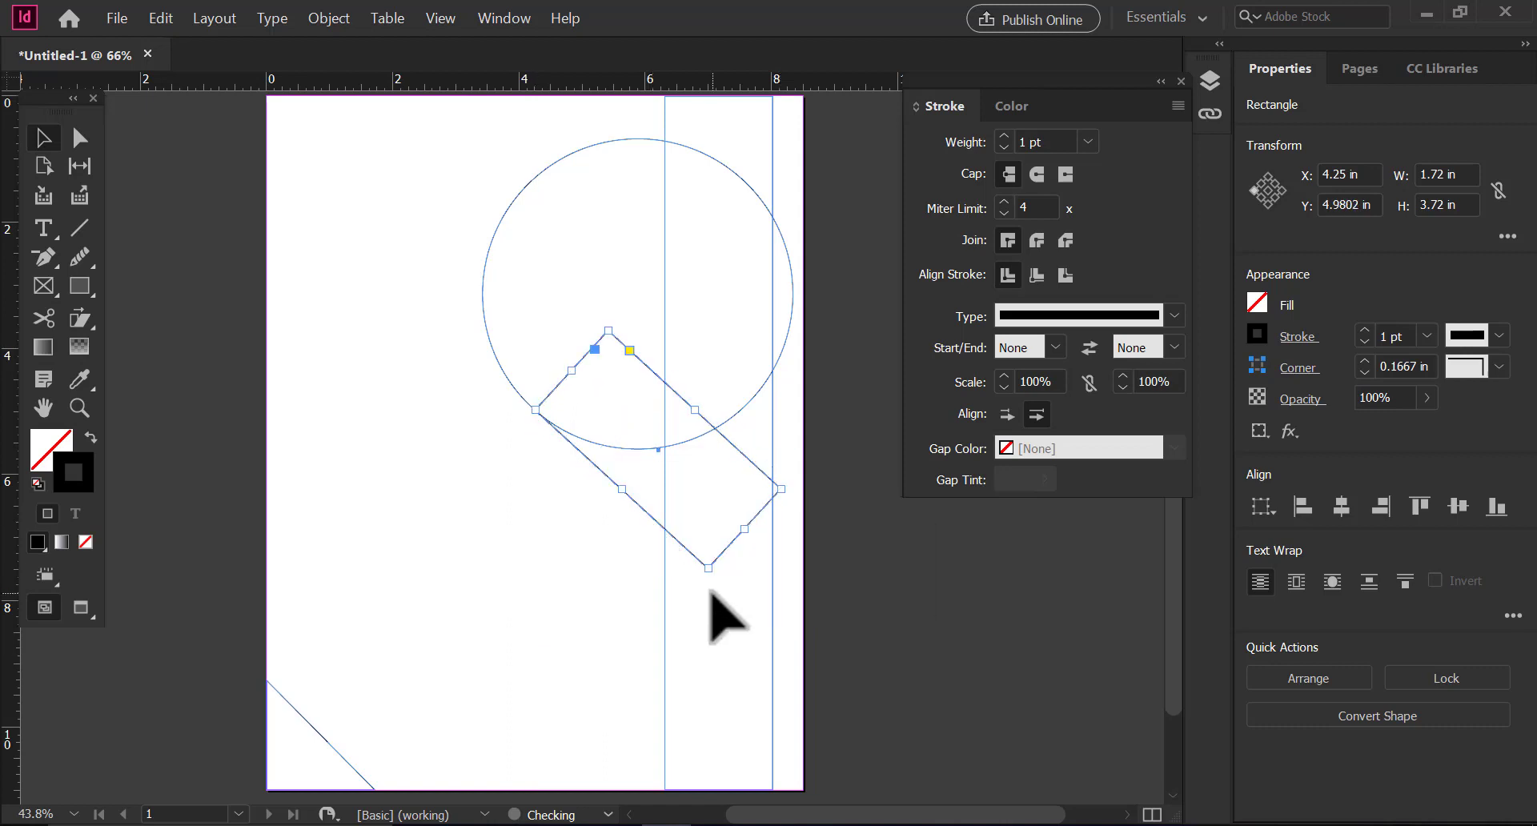
left_click_drag(743, 528, 832, 633)
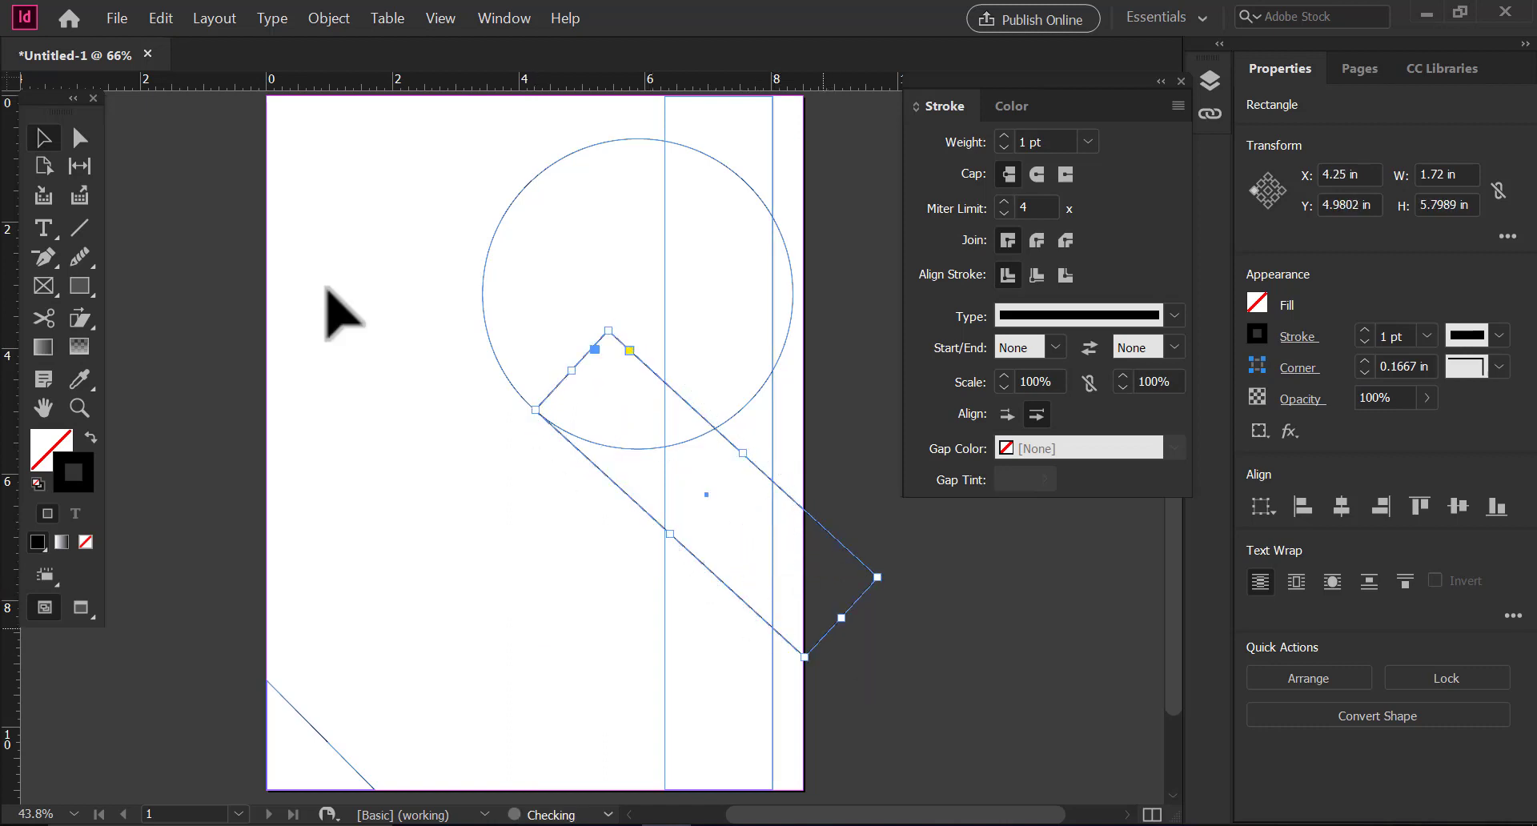
Move the diagonal bar's outer corner point onto the page's right edge at X 8.5 in, Y 6.54 in.
left_click(79, 137)
left_click_drag(840, 487, 806, 509)
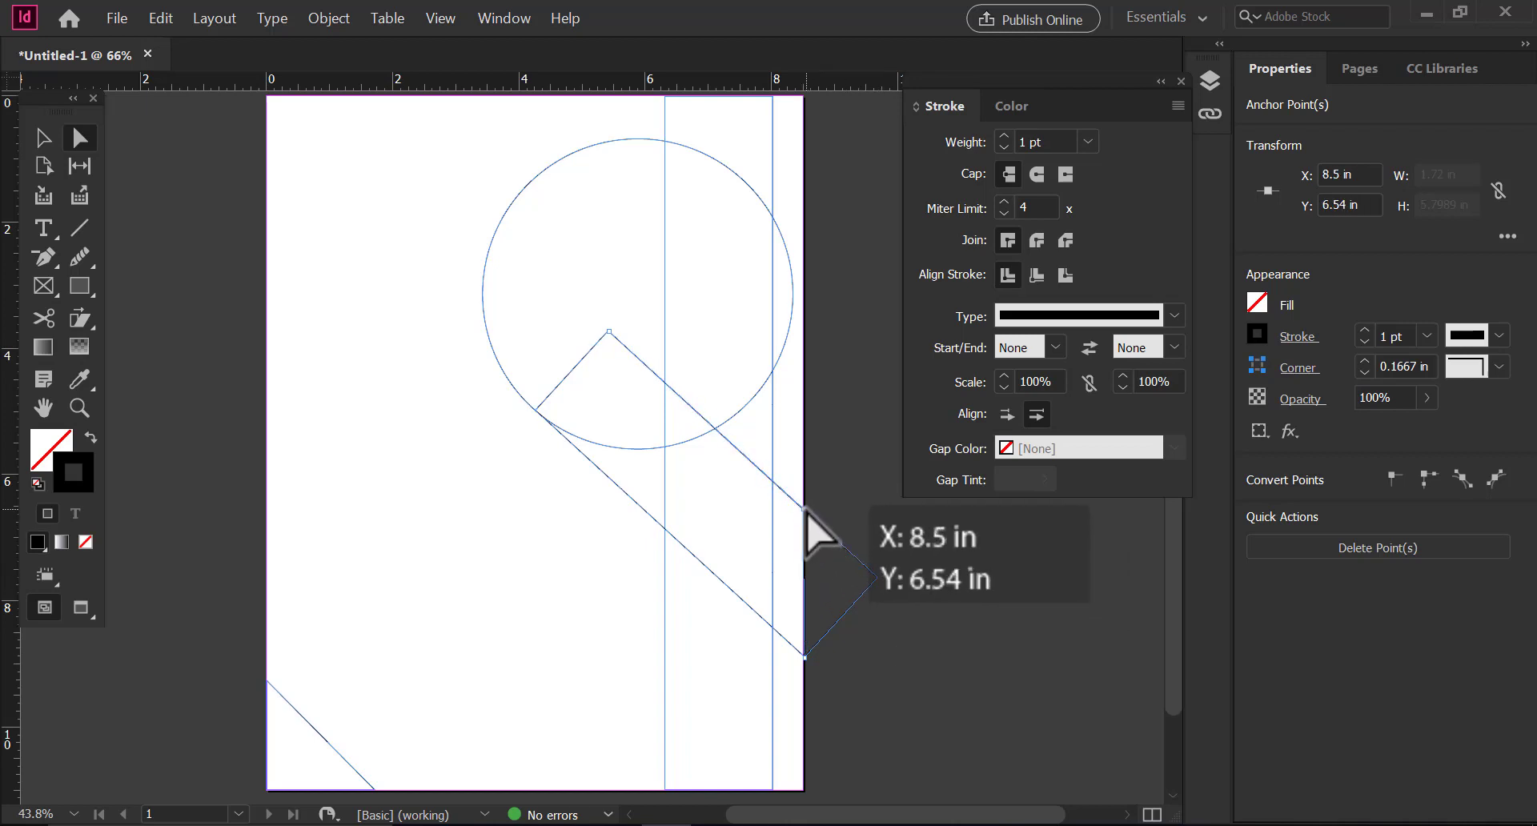
left_click(857, 515)
left_click(43, 138)
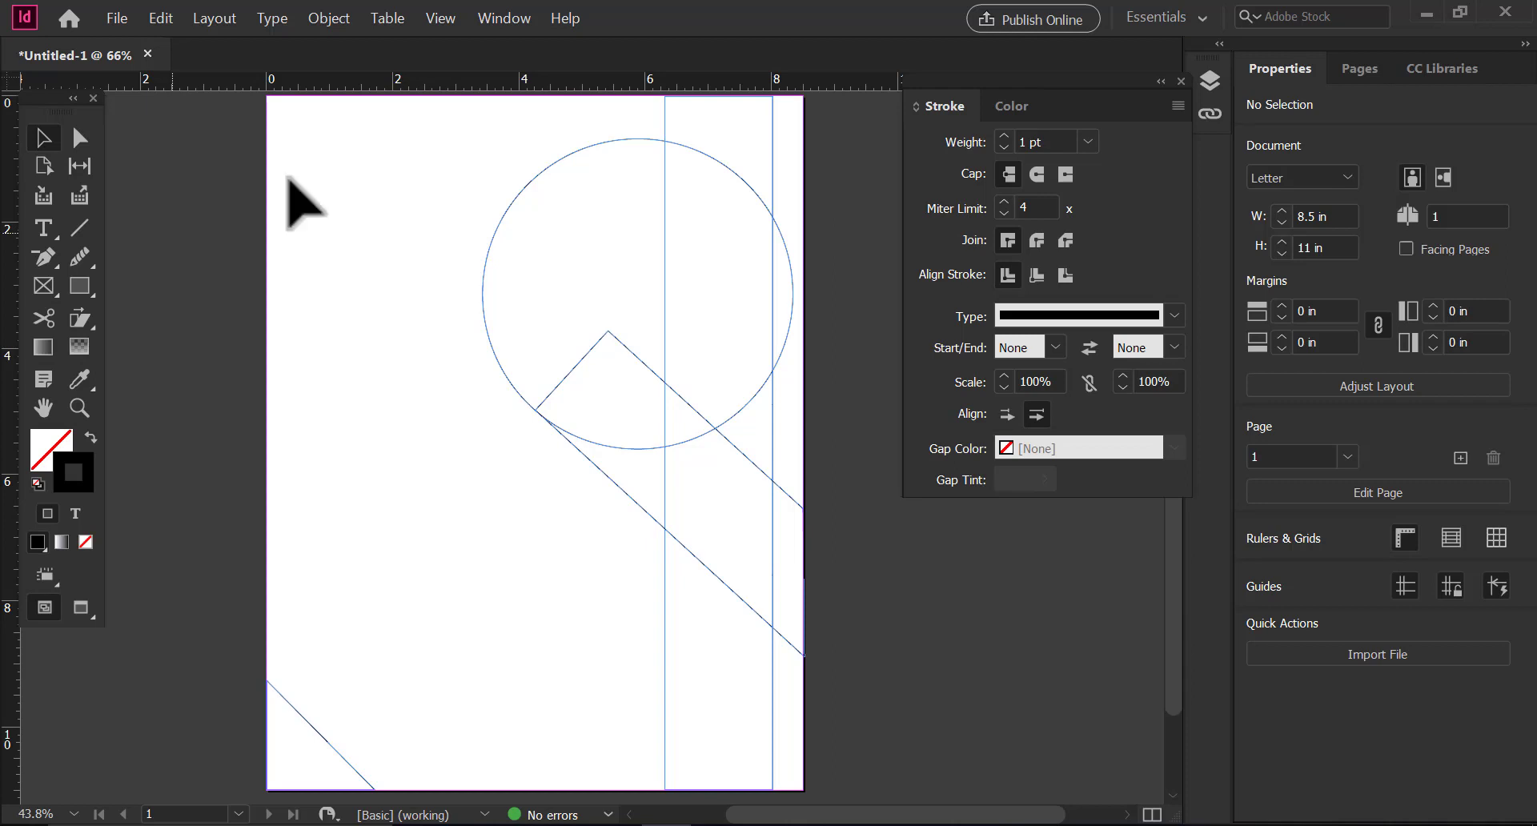
Switch the page to Preview mode and draw an 8.5 x 11 in rectangle covering the whole page.
left_click(81, 608)
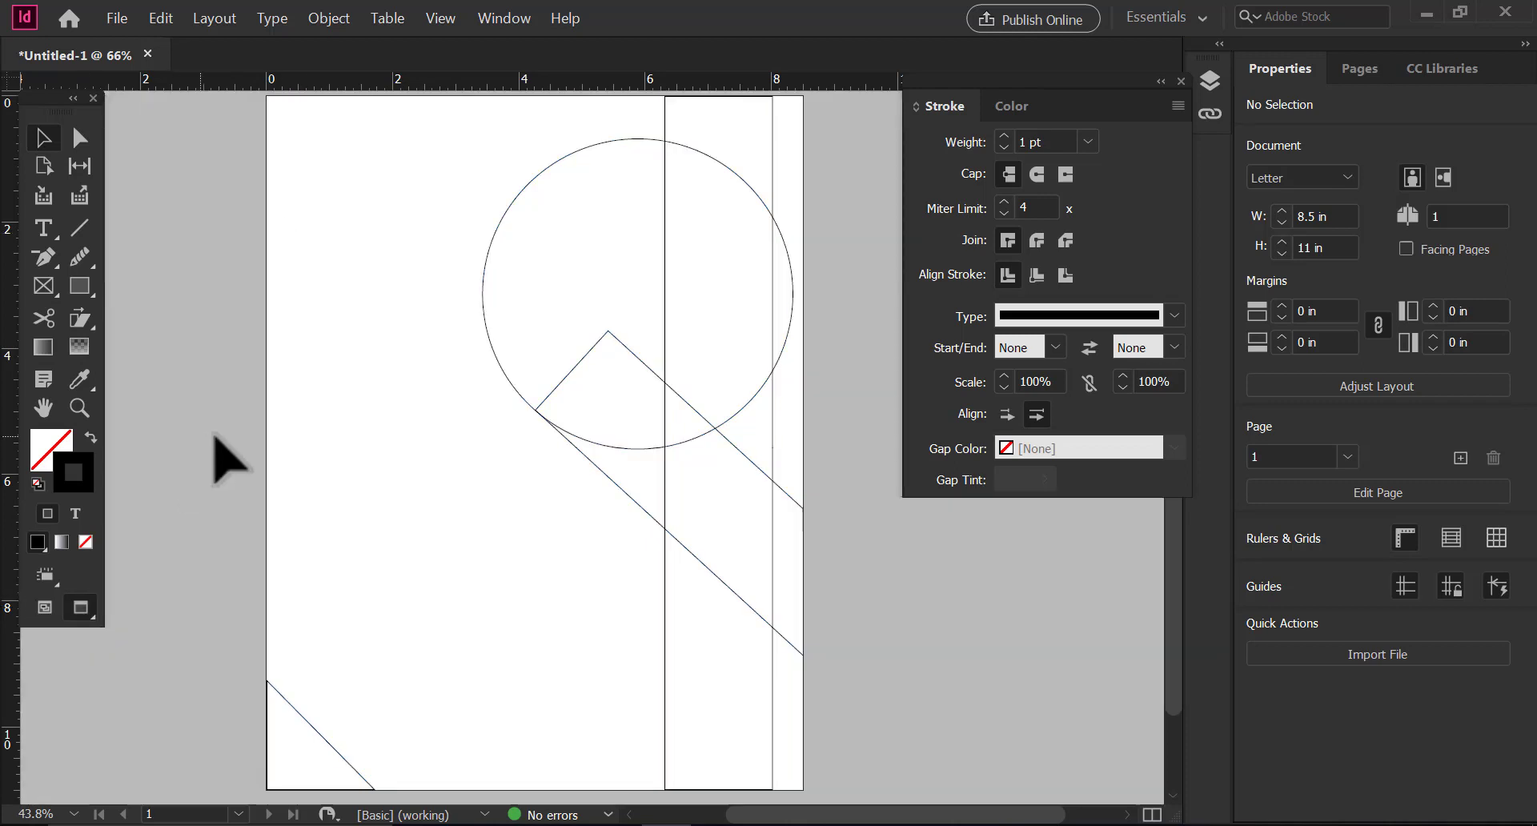
left_click_drag(392, 298, 382, 384)
left_click(81, 288)
left_click_drag(241, 94, 775, 788)
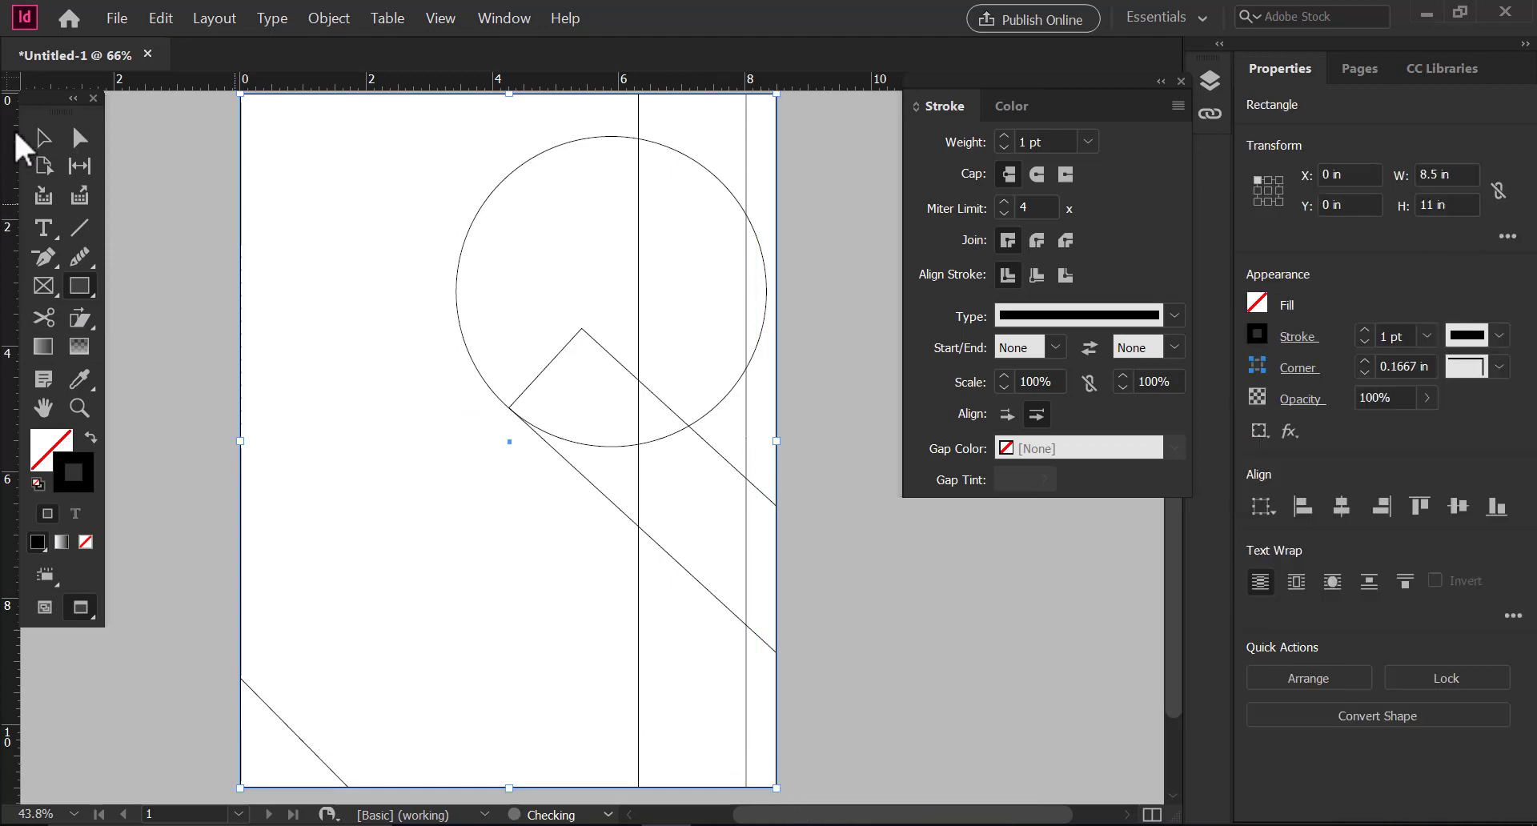
left_click(37, 136)
left_click(150, 177)
Fill the large circle with solid magenta.
left_click_drag(347, 200, 343, 288)
left_click_drag(374, 445, 377, 396)
left_click_drag(413, 238, 756, 384)
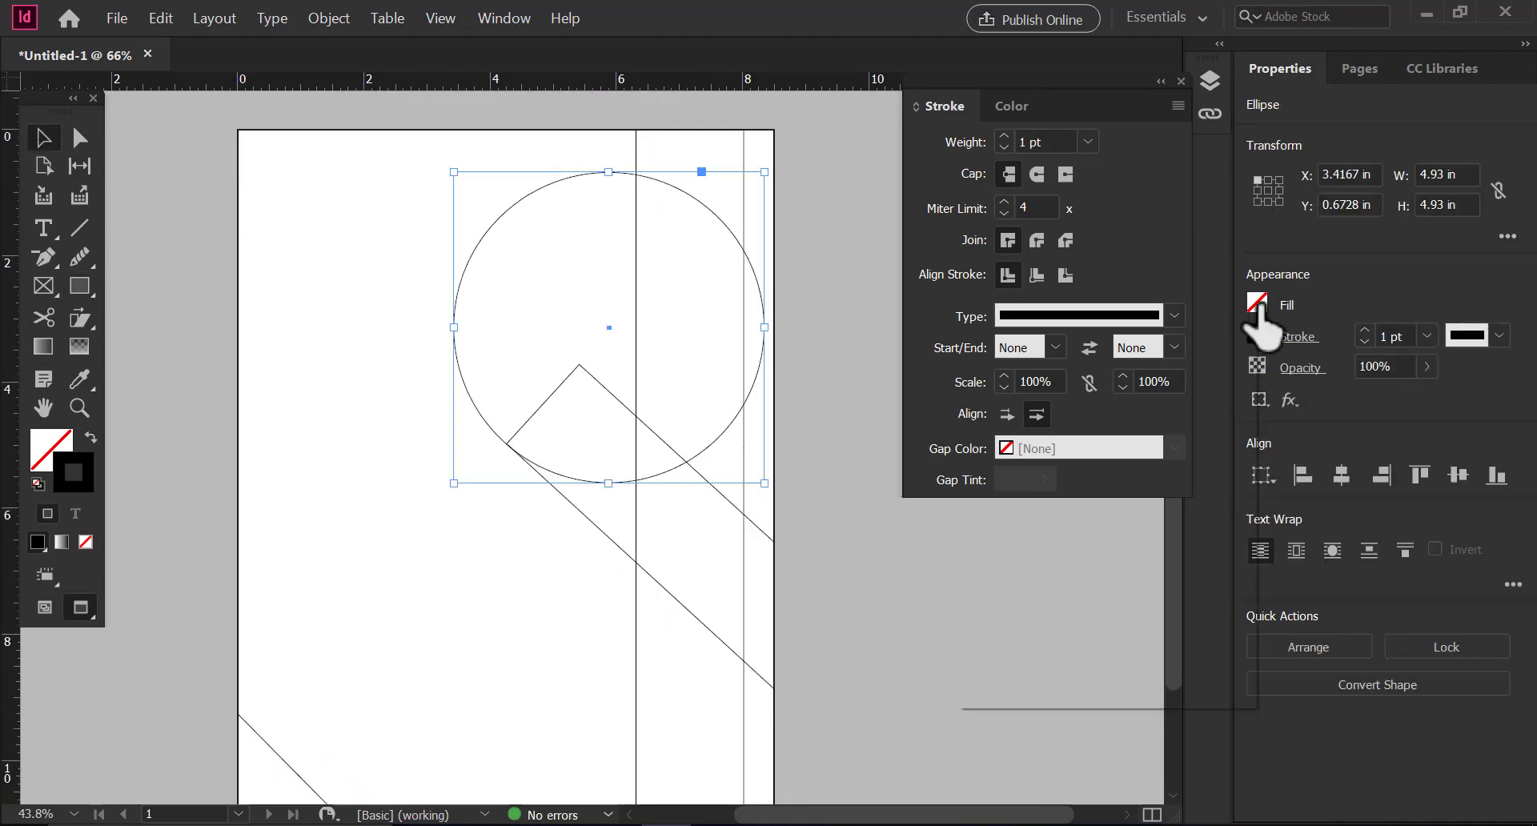
left_click(1256, 308)
left_click(1016, 614)
left_click(823, 487)
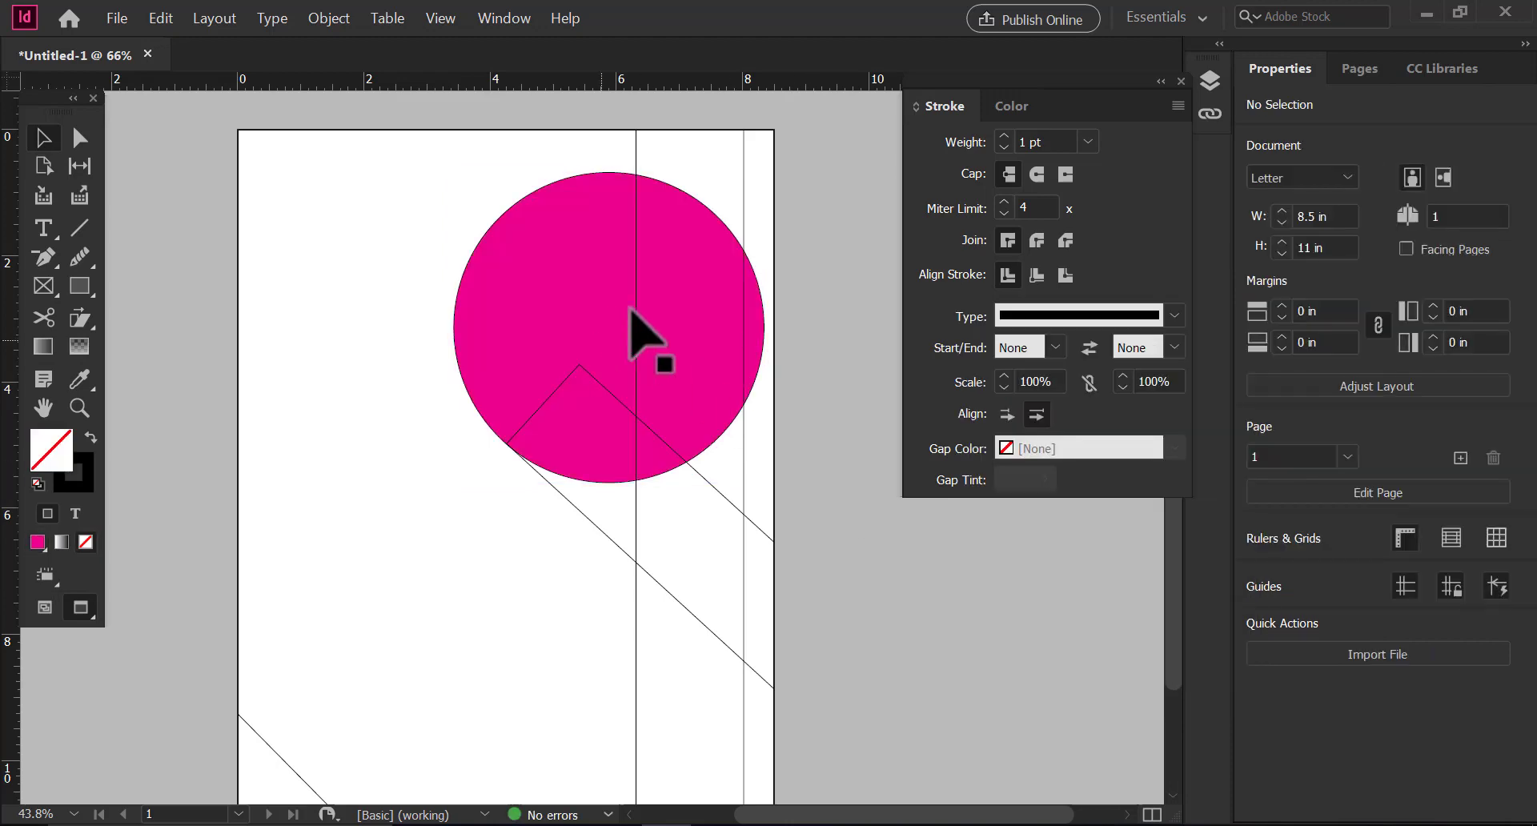
Apply a linear white-to-black gradient fill to the full-height vertical strip.
left_click_drag(580, 133, 789, 136)
left_click(814, 144)
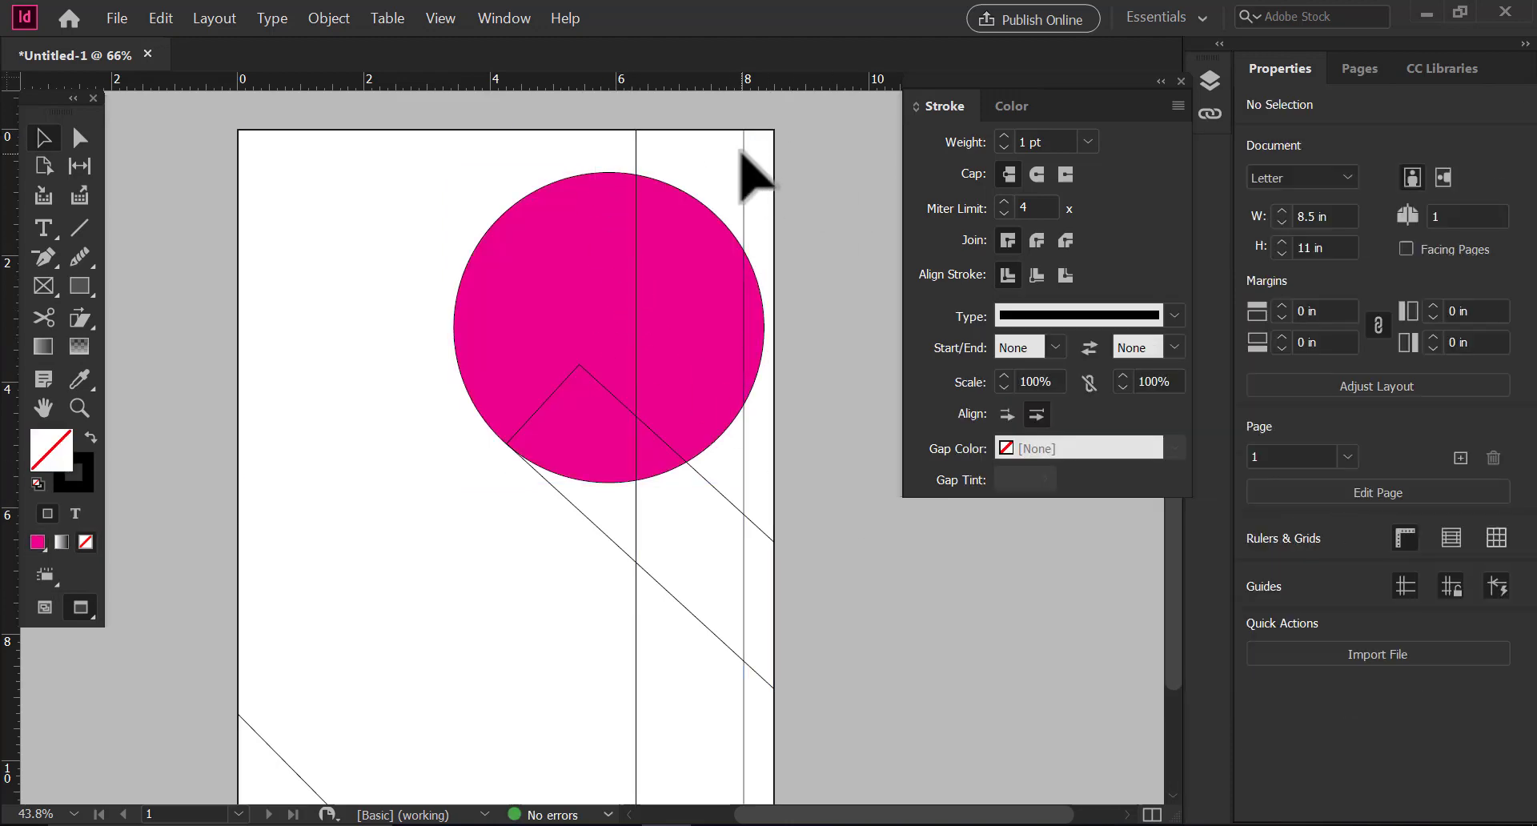
left_click(743, 156)
left_click(1257, 303)
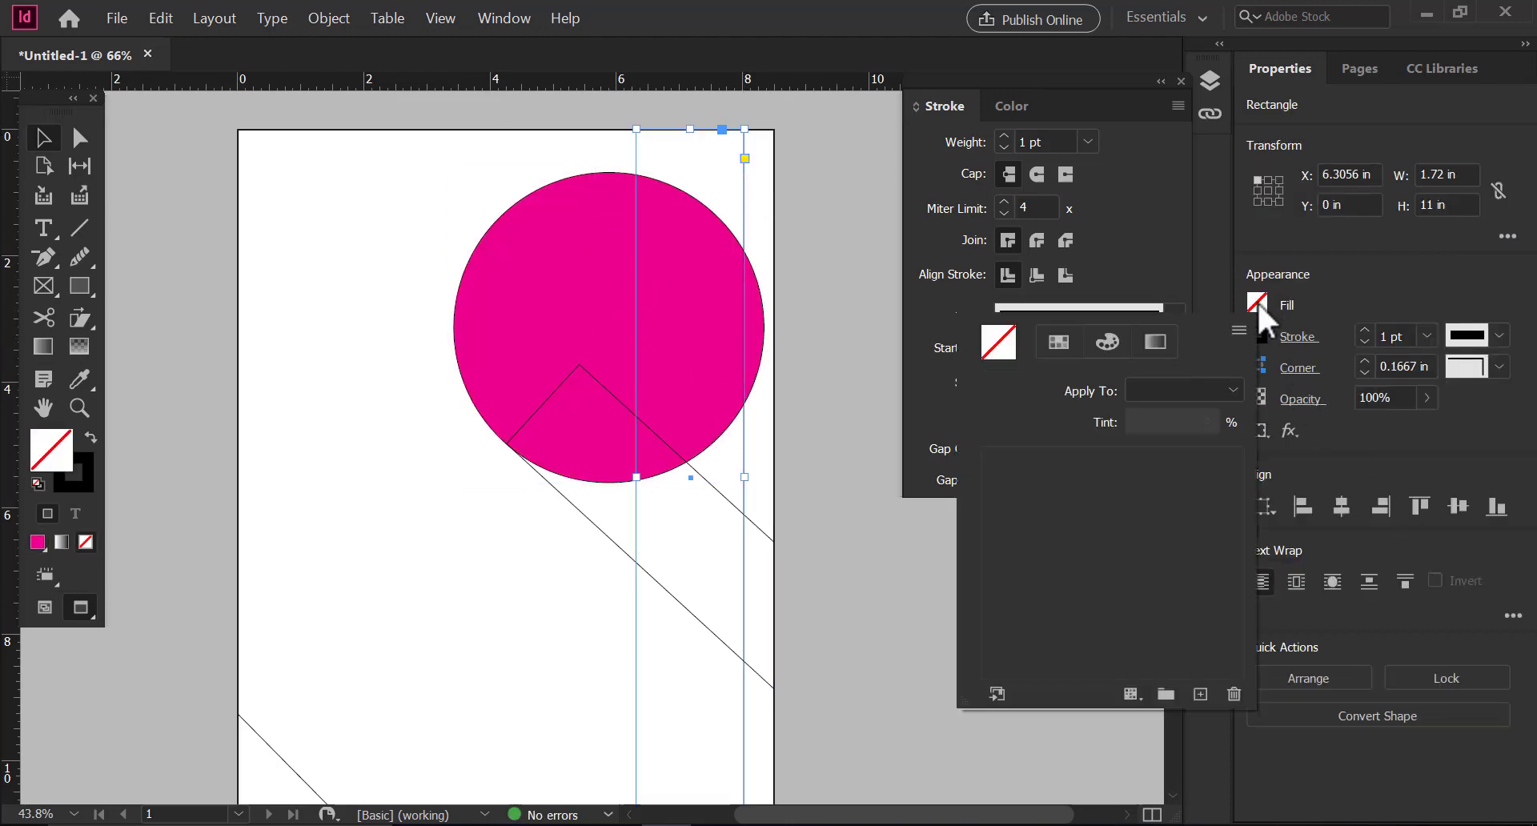
left_click(1155, 344)
left_click(986, 685)
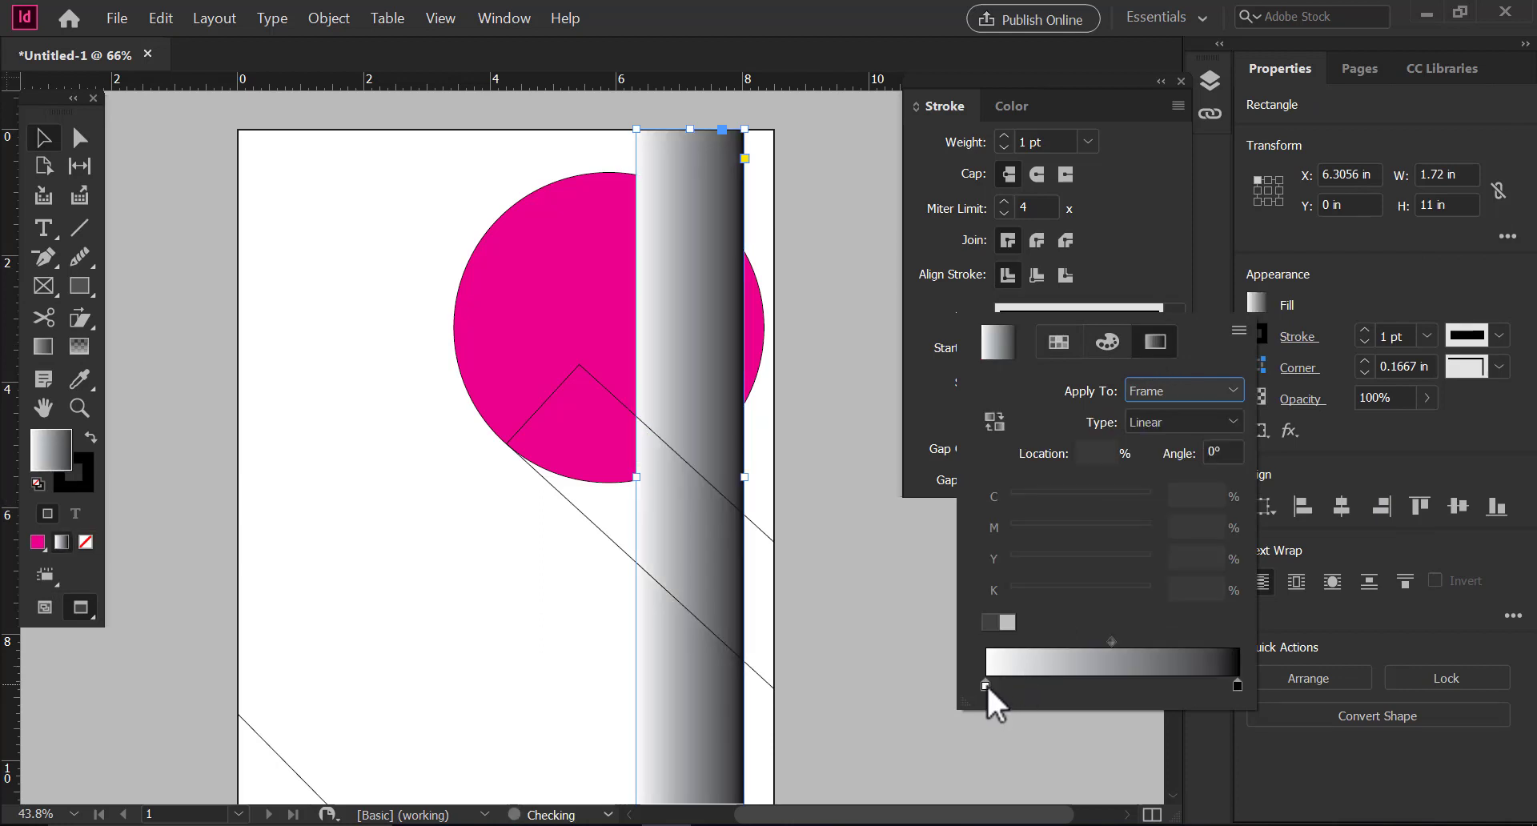
Change the white stop of the vertical strip's gradient to C 0, M 30, Y 100, K 0.
left_click(1130, 554)
left_click(1194, 558)
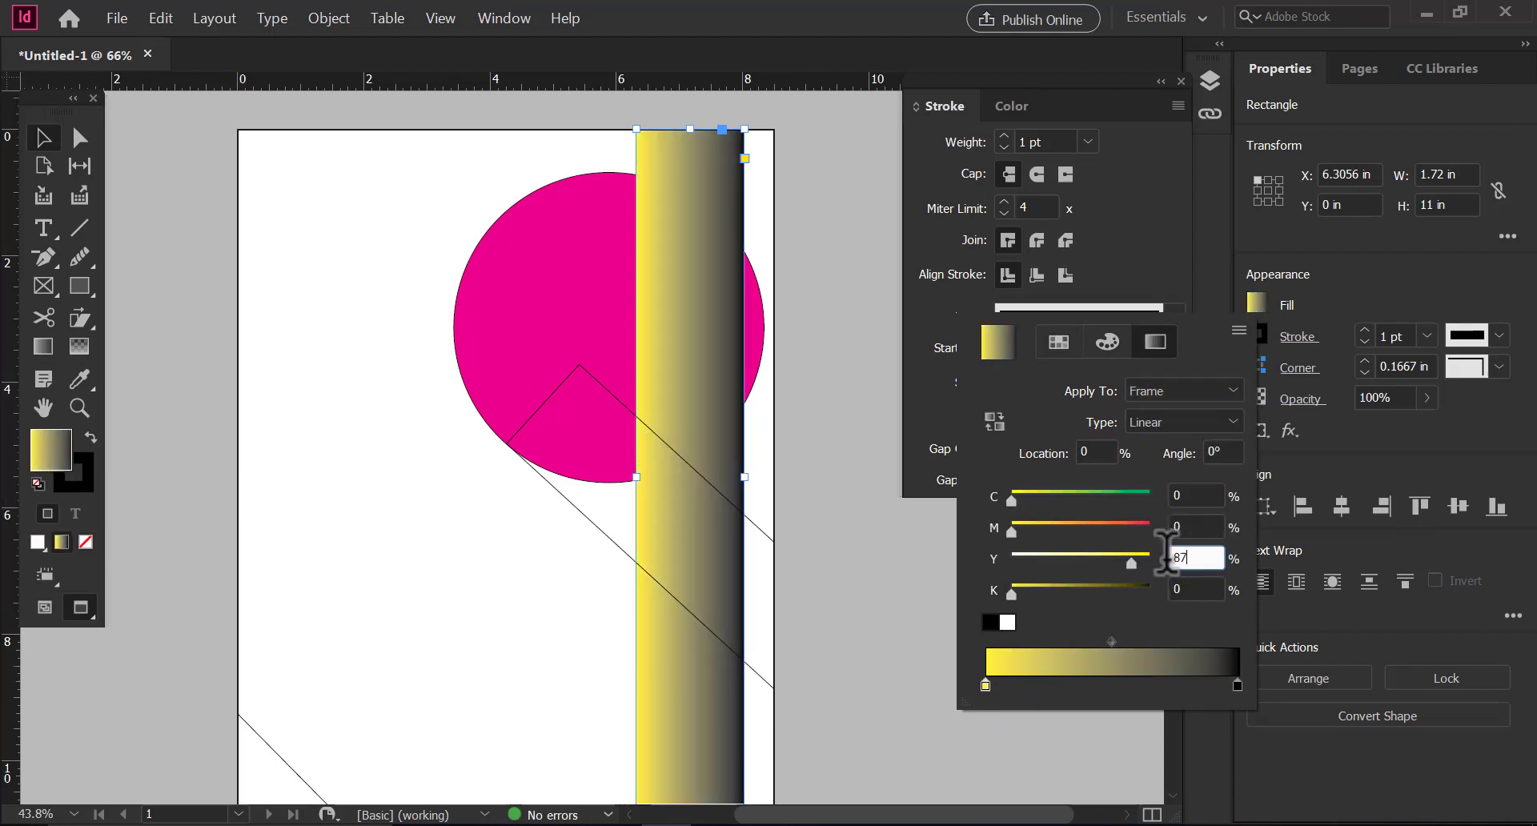
key("Num_Lock")
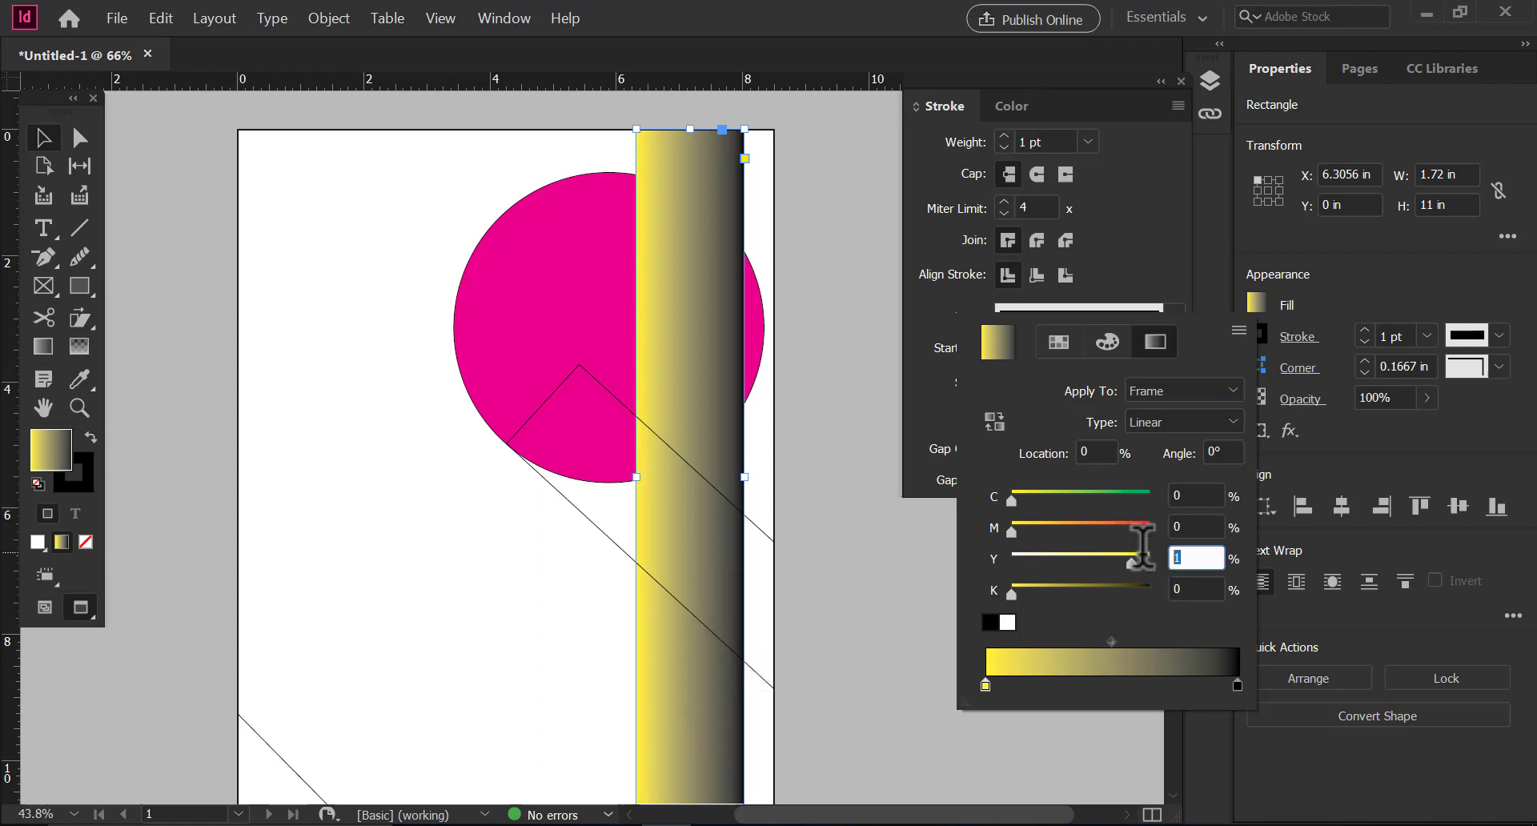
type("100")
left_click(1192, 526)
type("30")
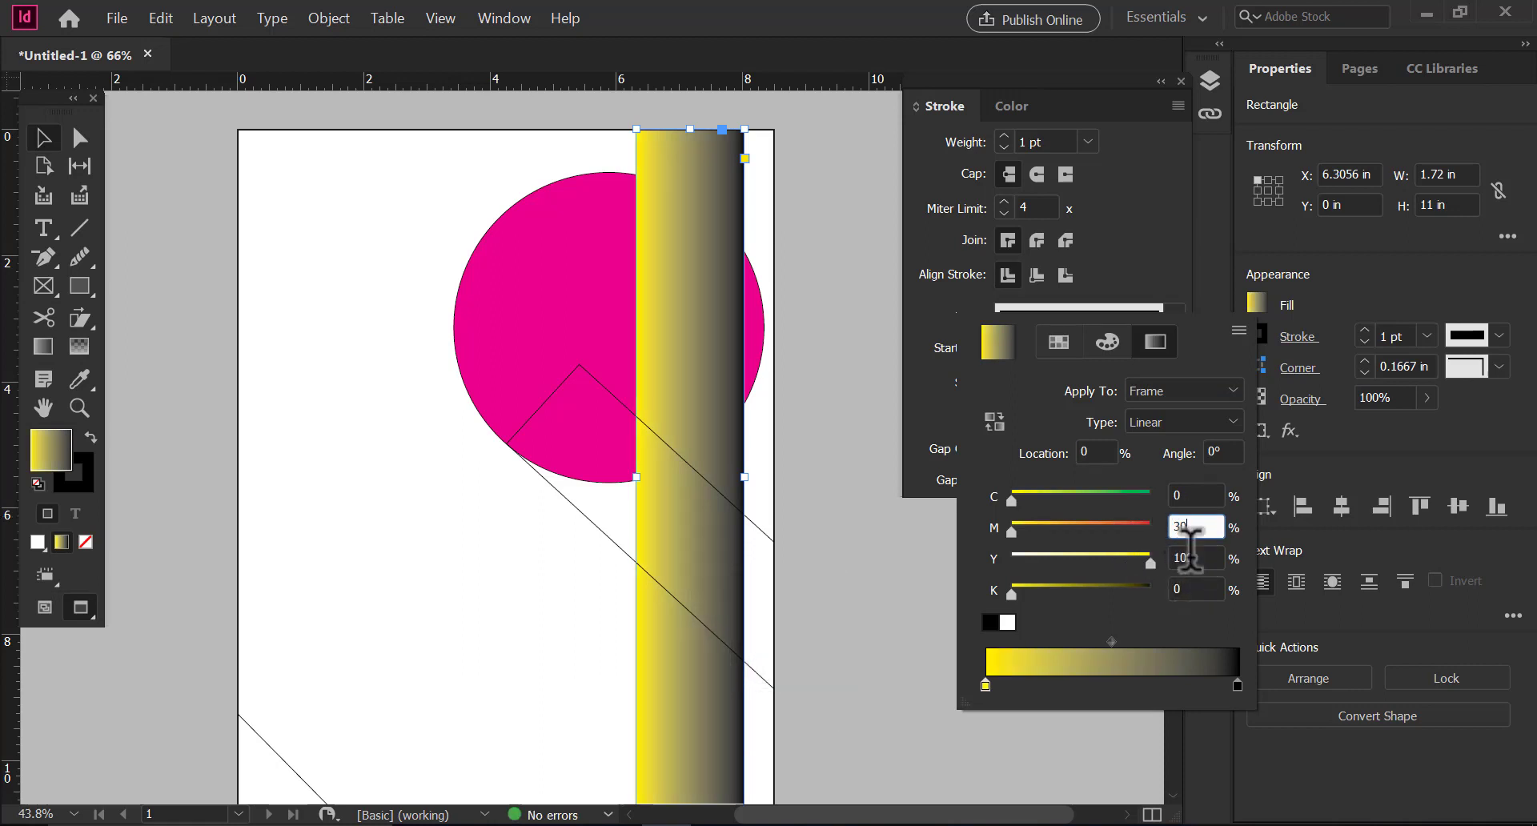
key("Return")
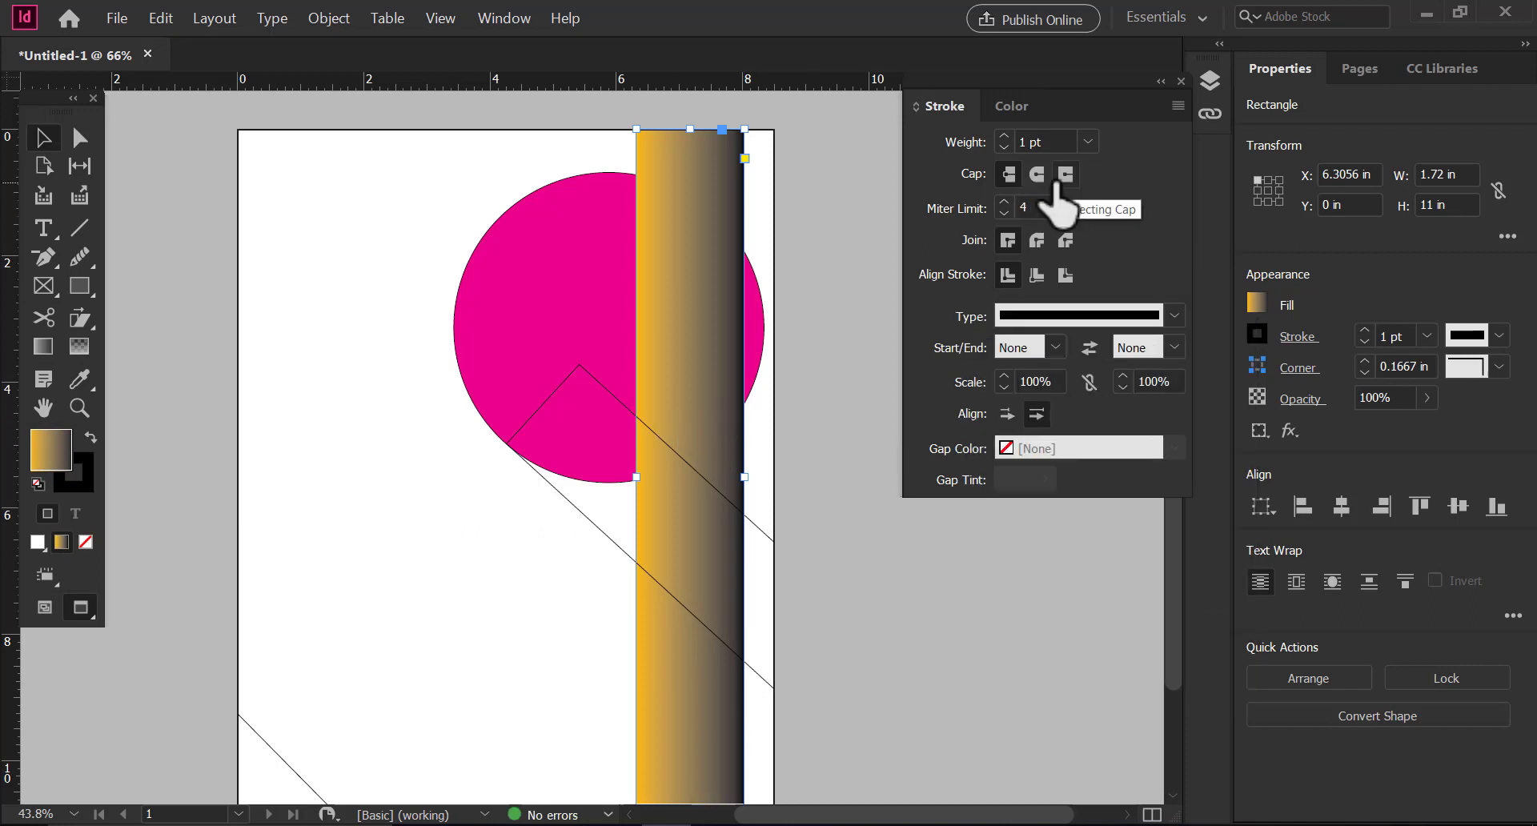
Recolour the black end stop of the strip's gradient to a deeper orange, with Y 100, K 0 and added magenta.
left_click(1255, 303)
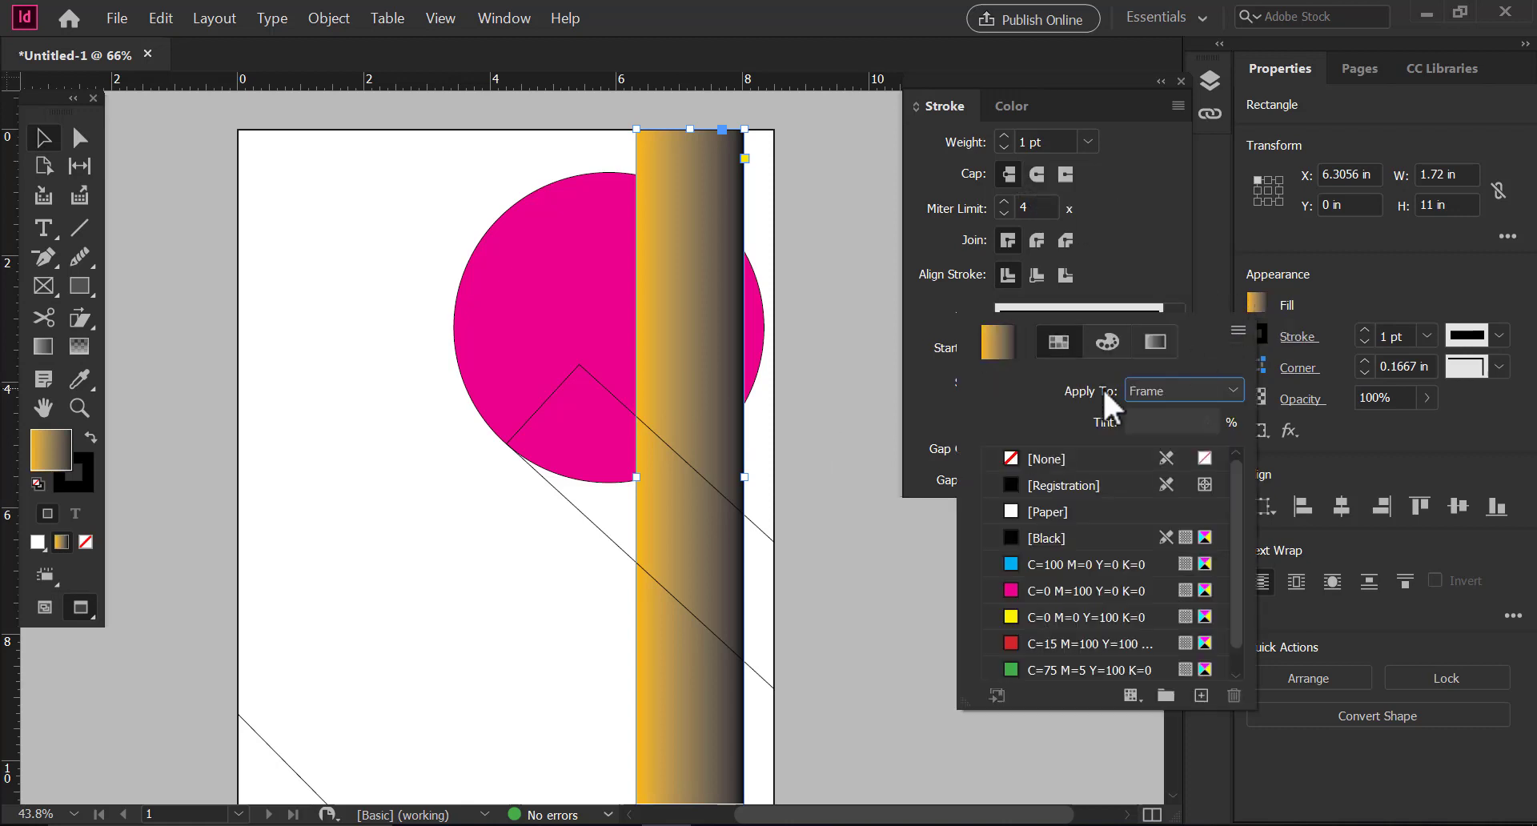
left_click(1154, 340)
left_click(1238, 685)
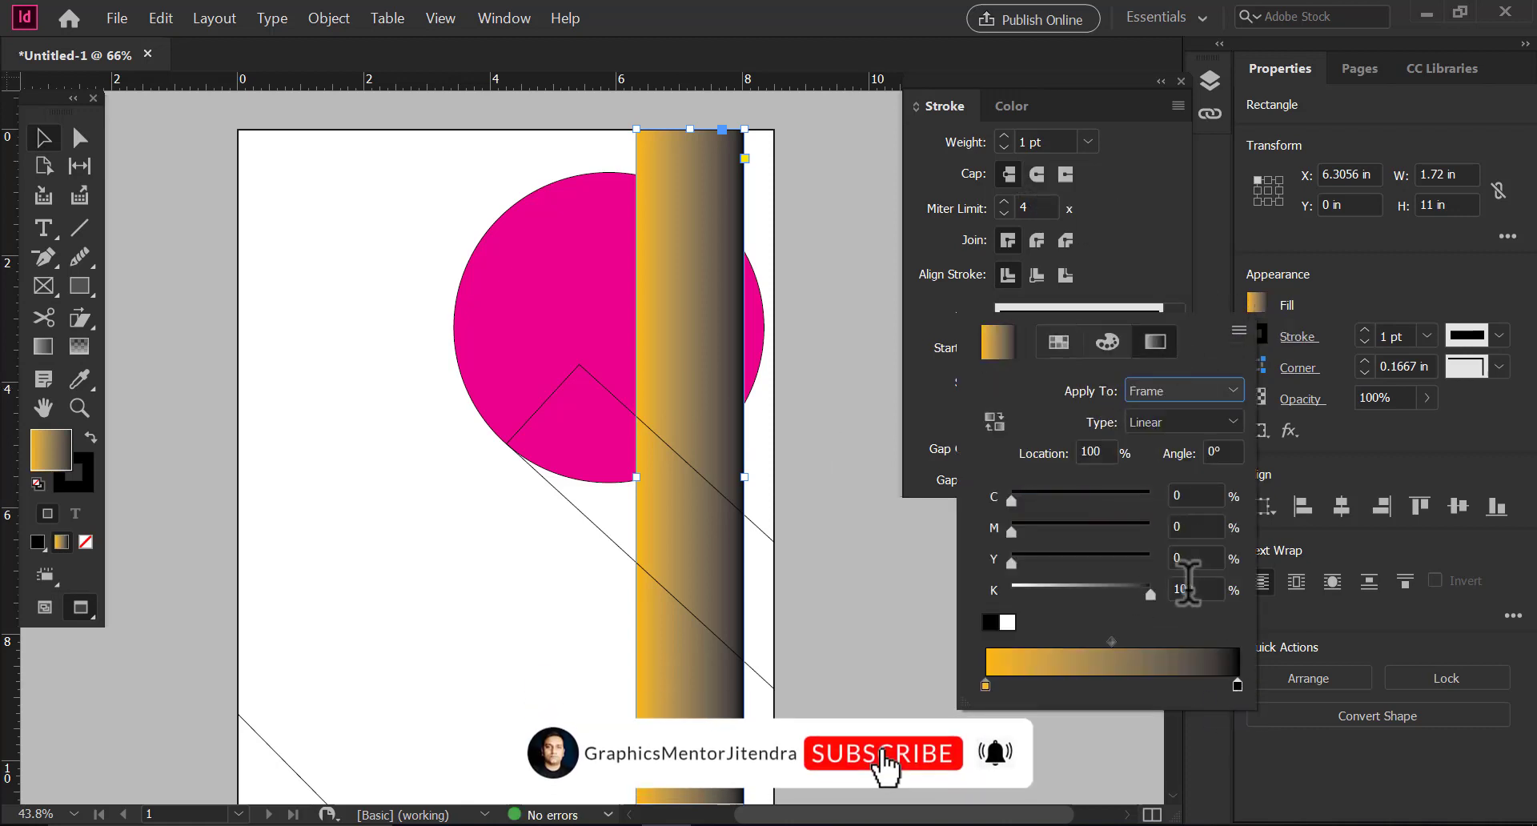
left_click_drag(1194, 586, 1139, 581)
type("0")
key("shift+Tab")
type("100")
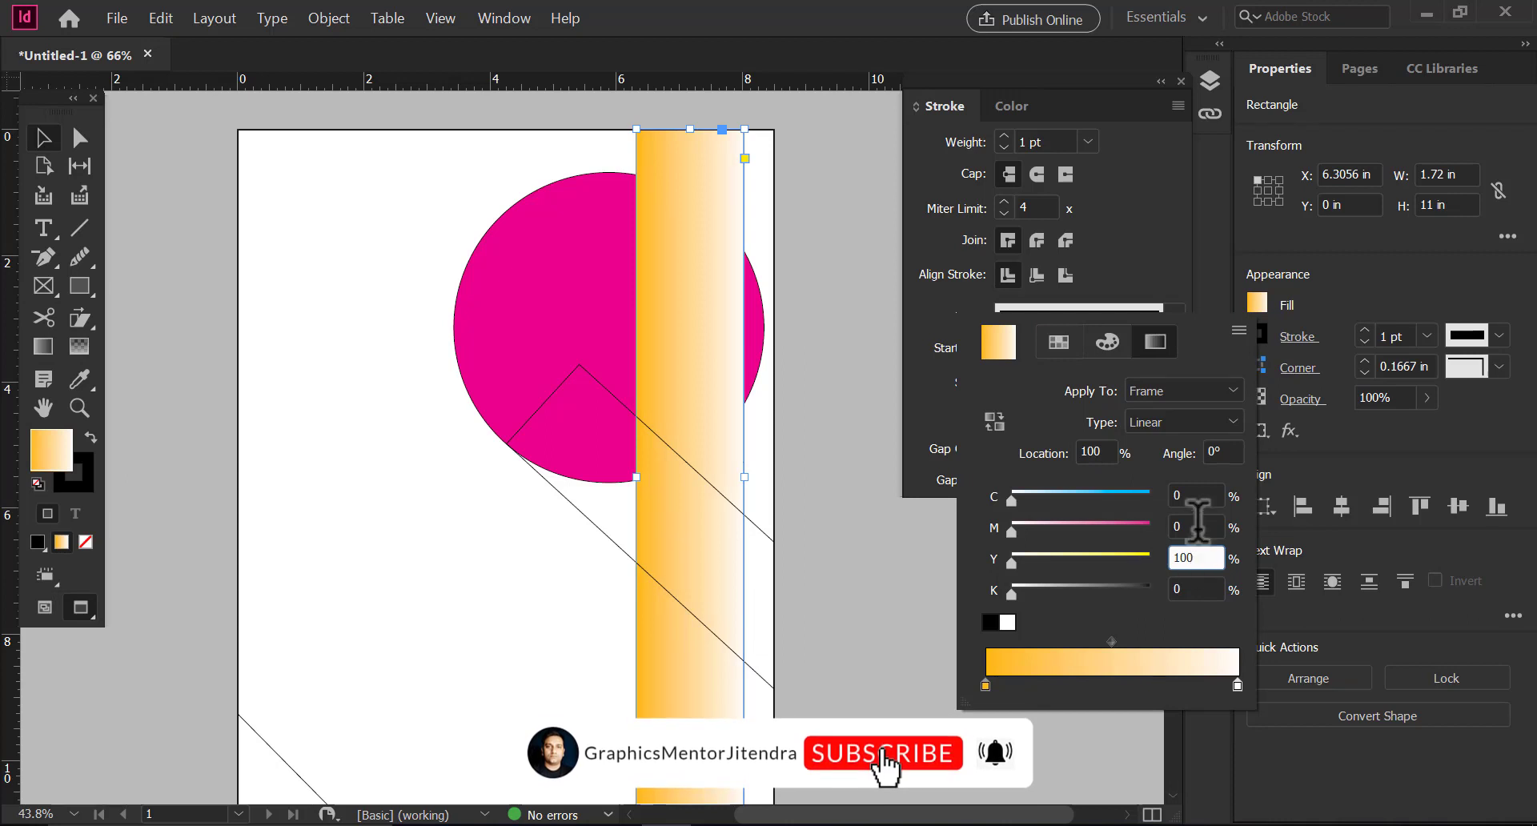
key("shift+Tab")
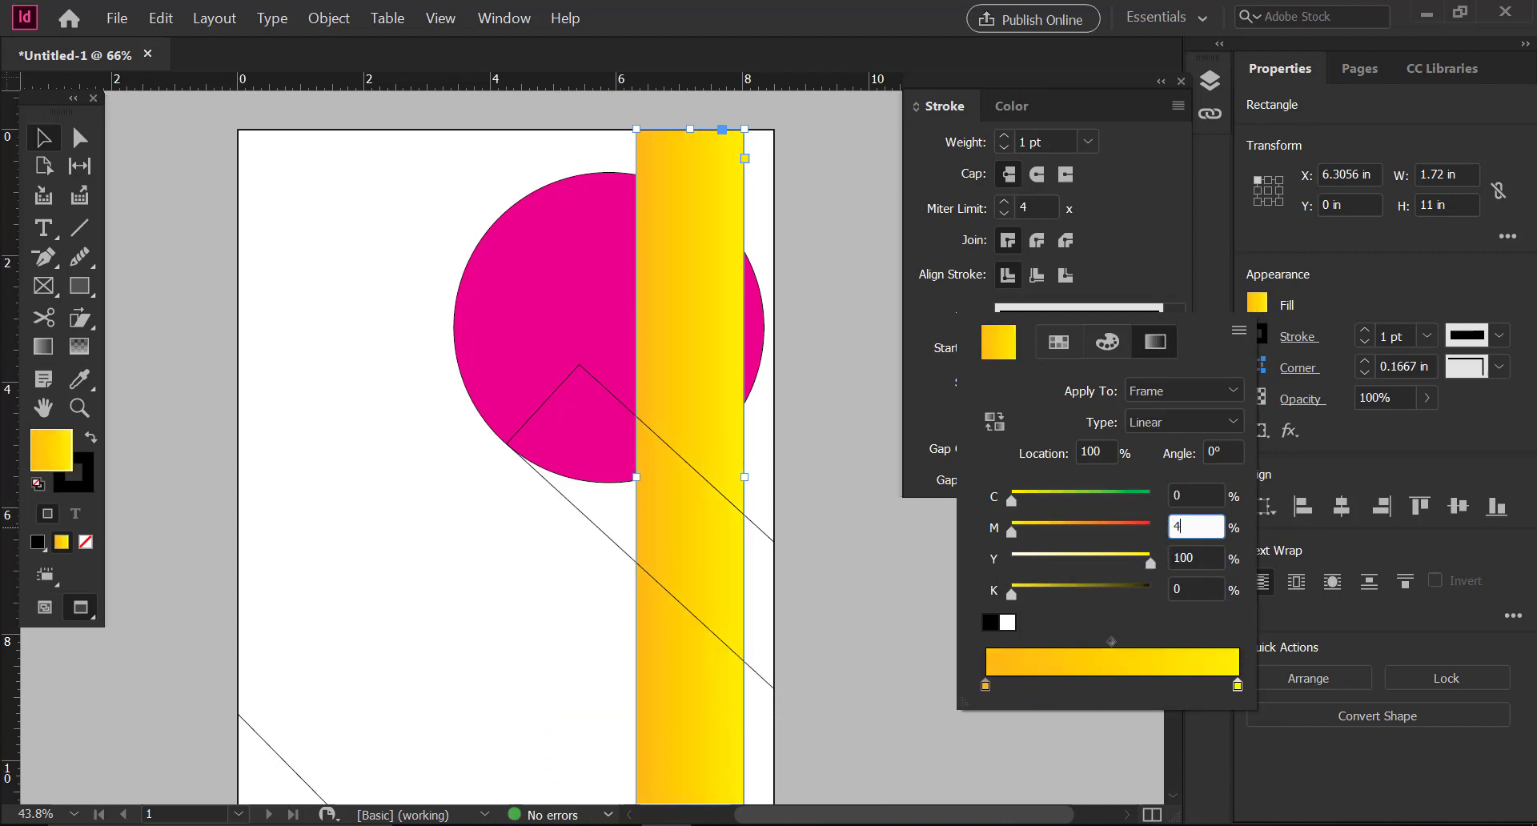
key("Return")
Remove the black stroke from the vertical strip.
left_click(714, 432)
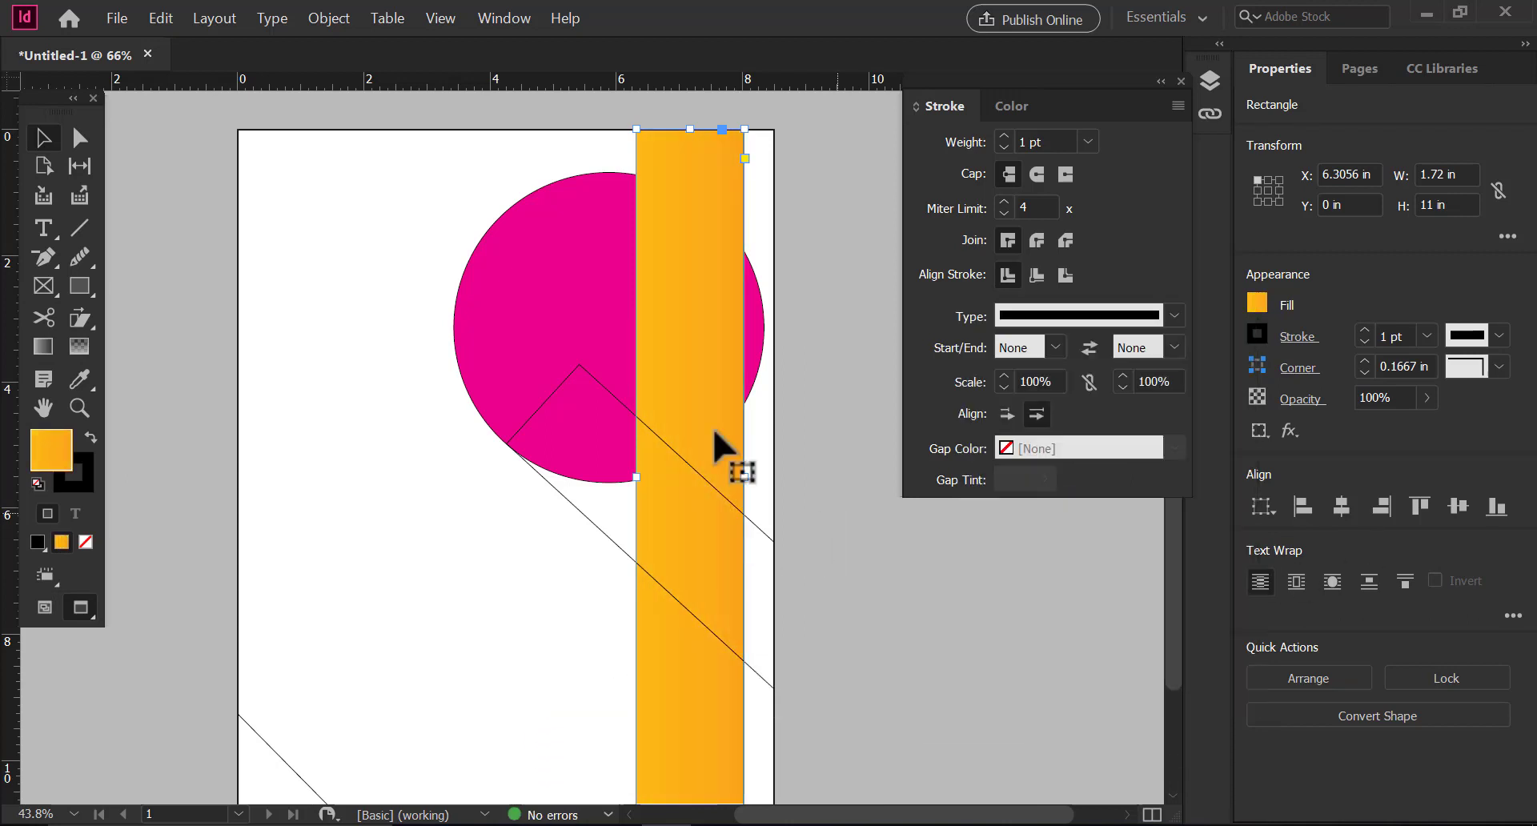
left_click(1255, 339)
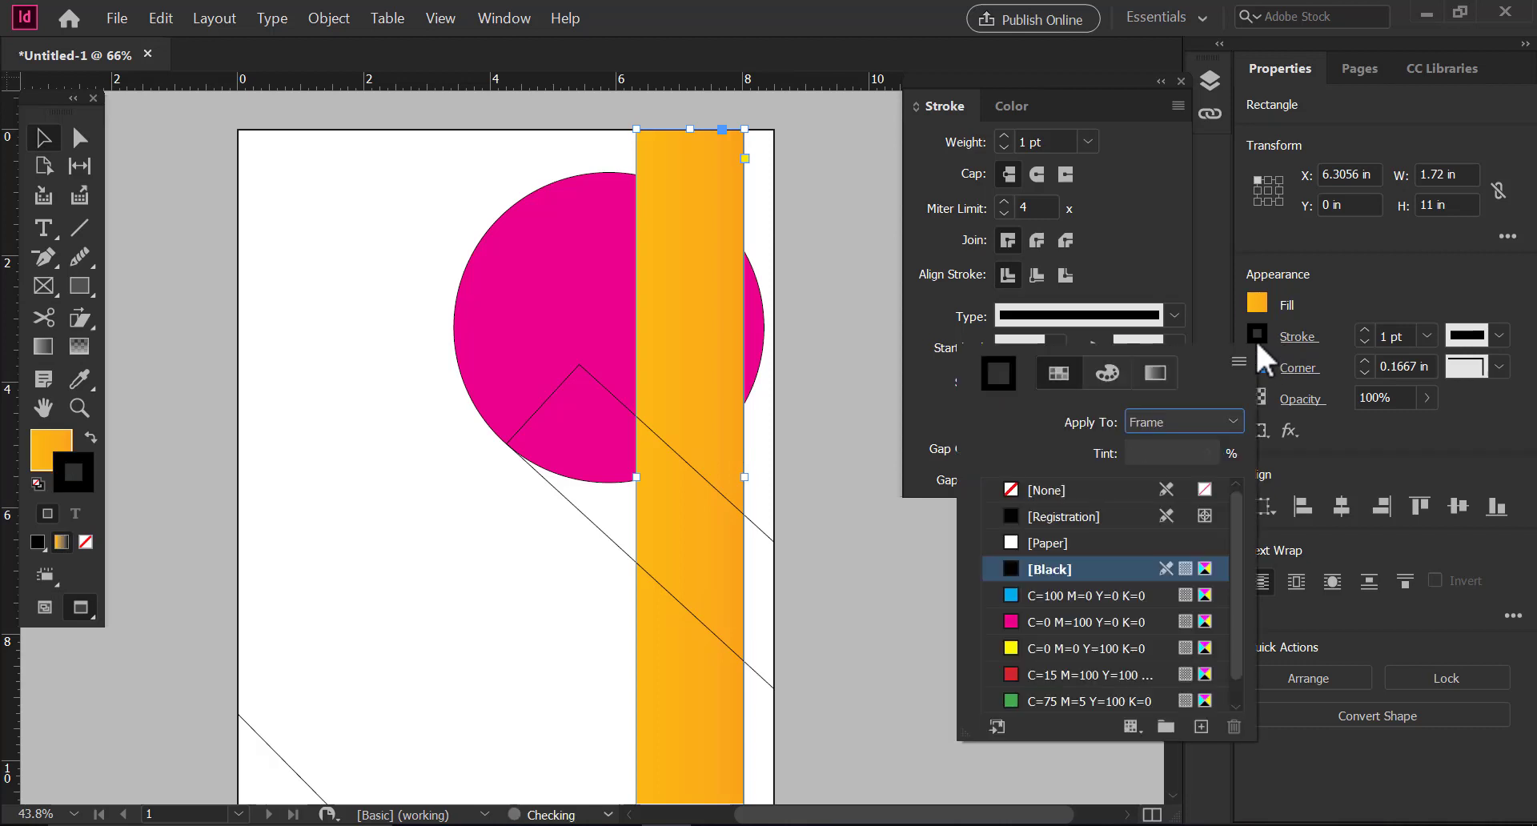
left_click(1002, 487)
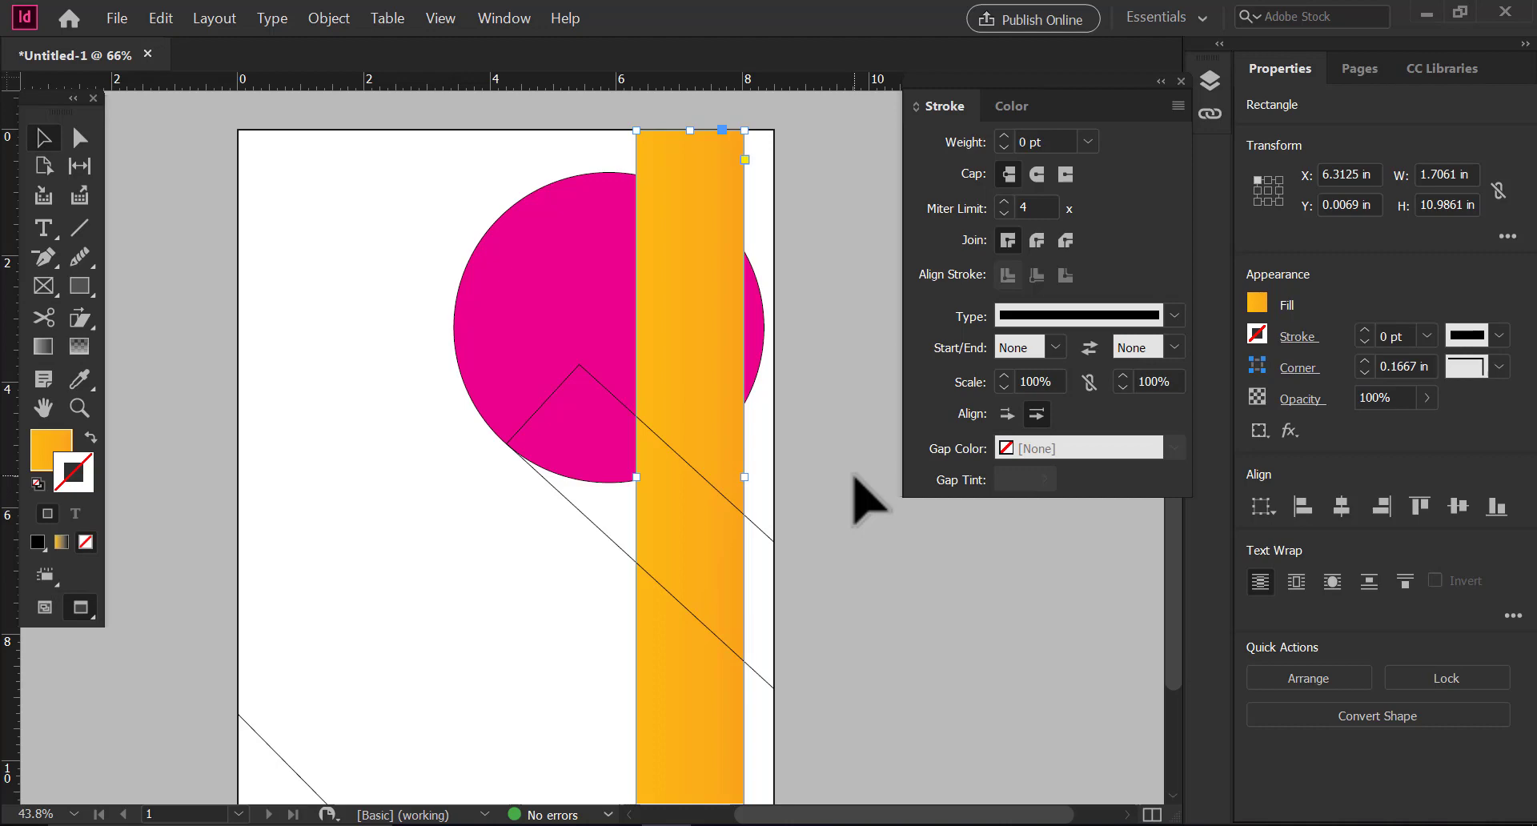
left_click(824, 261)
Copy the vertical strip's orange gradient fill and empty stroke onto the diagonal bar with the Eyedropper.
left_click(782, 548)
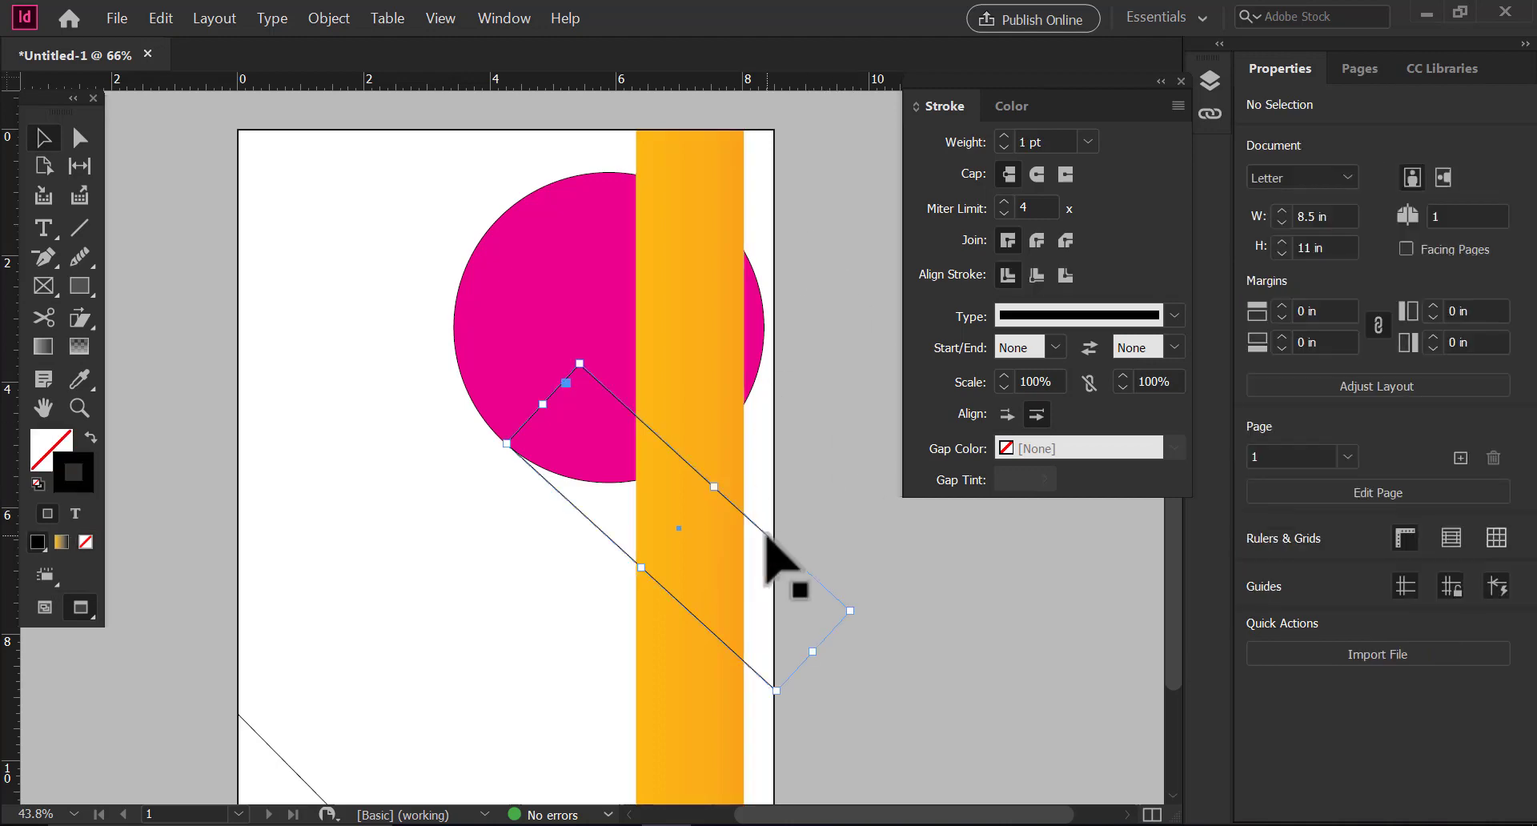
left_click(82, 382)
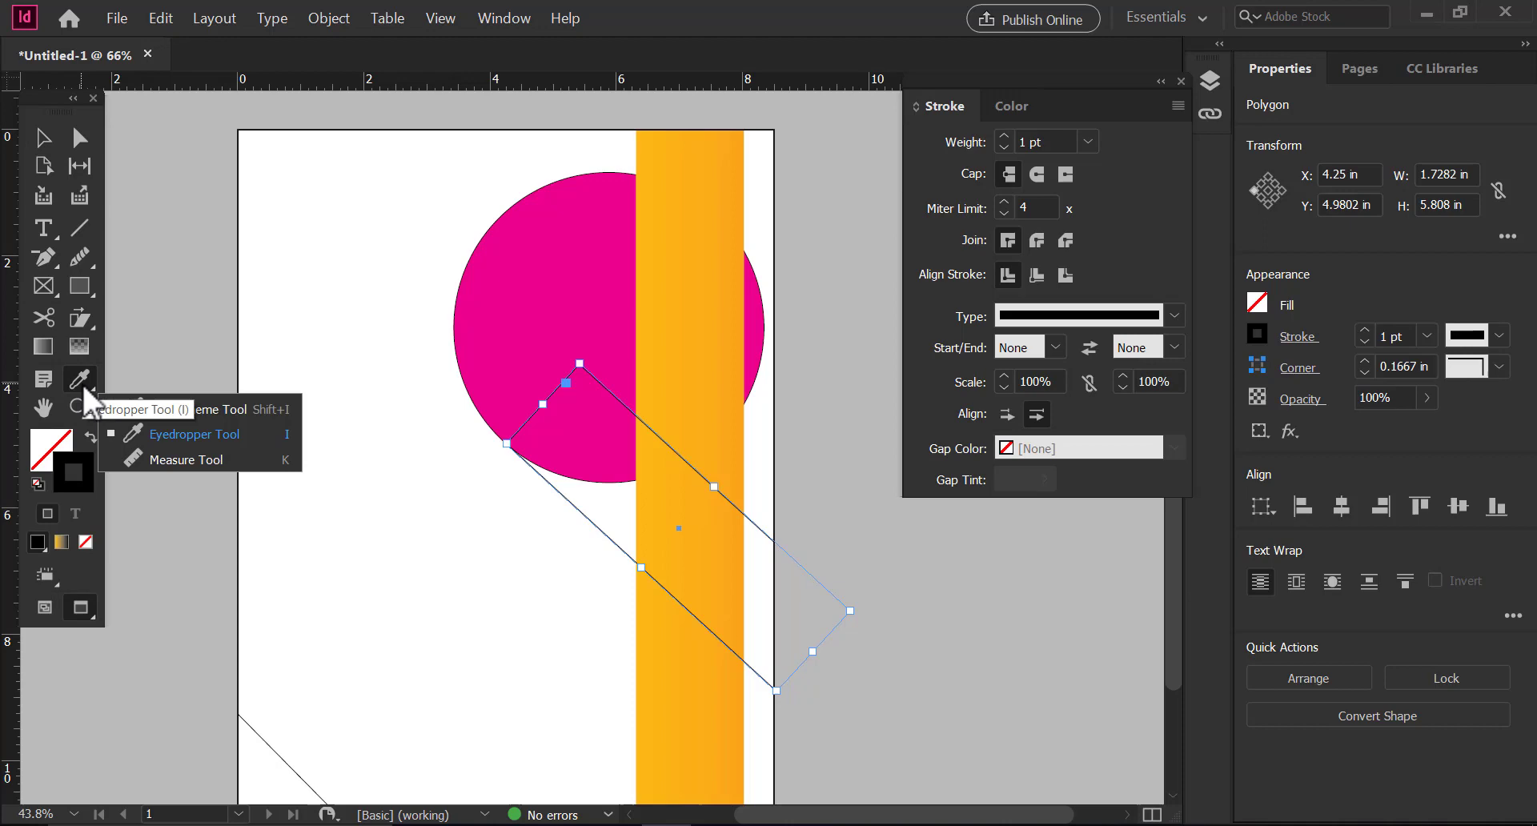
left_click(213, 432)
left_click(702, 370)
left_click(44, 138)
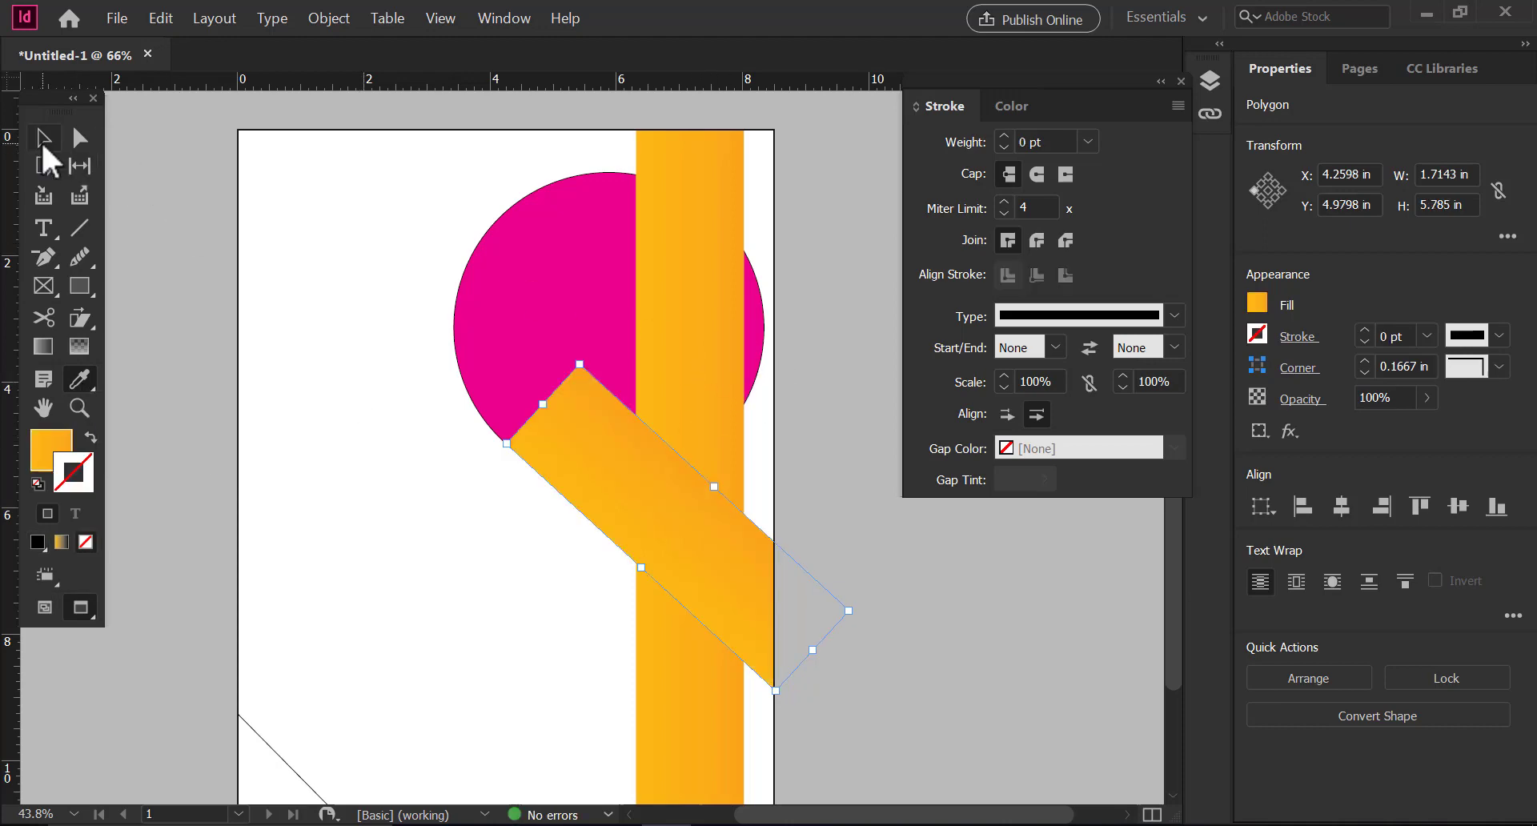
left_click(875, 598)
Bring the magenta circle to the front of the stacking order.
right_click(549, 315)
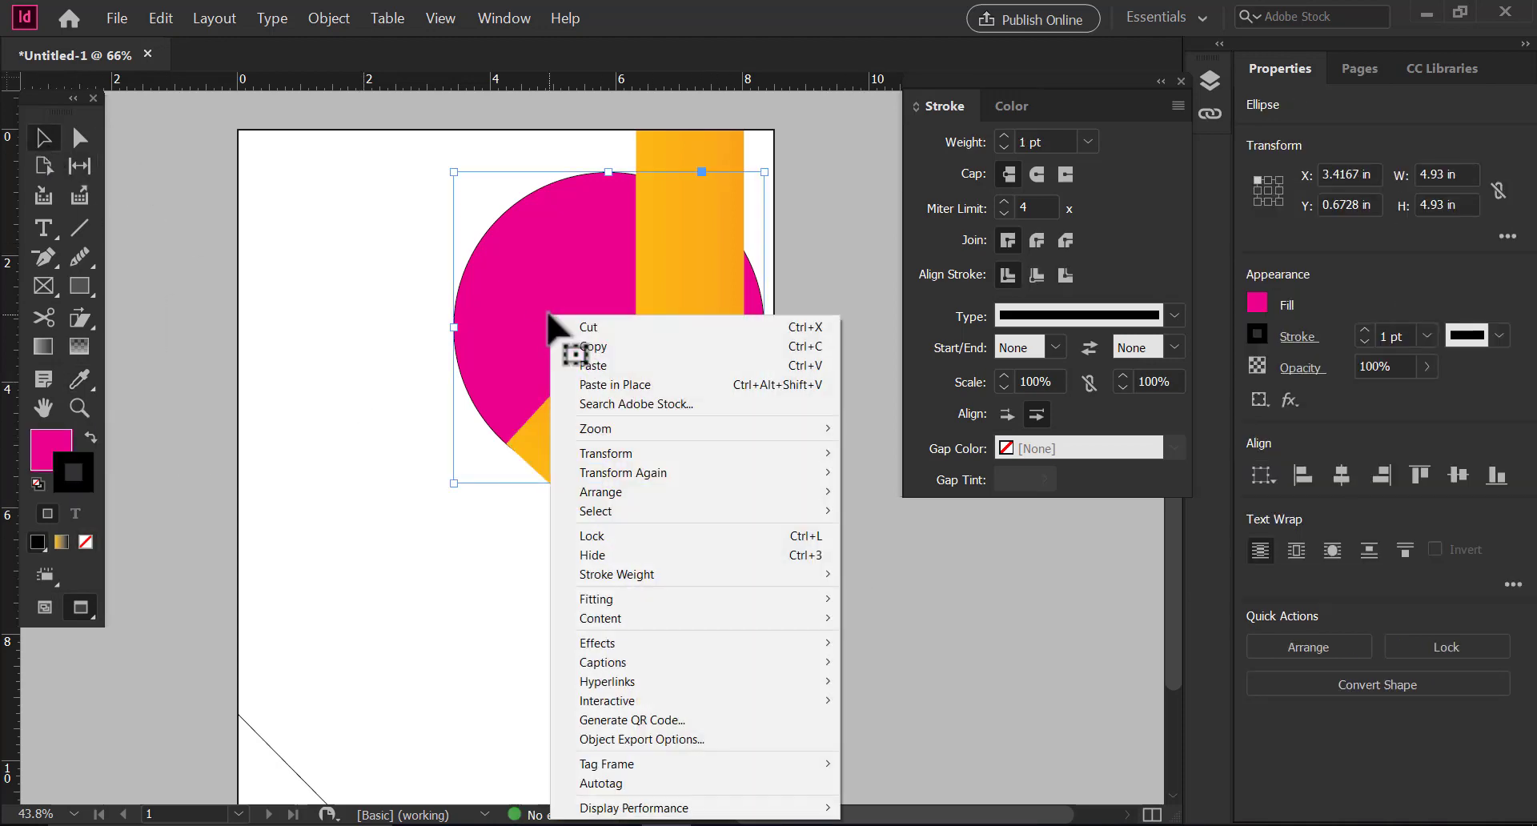
mouse_move(674, 598)
mouse_move(727, 496)
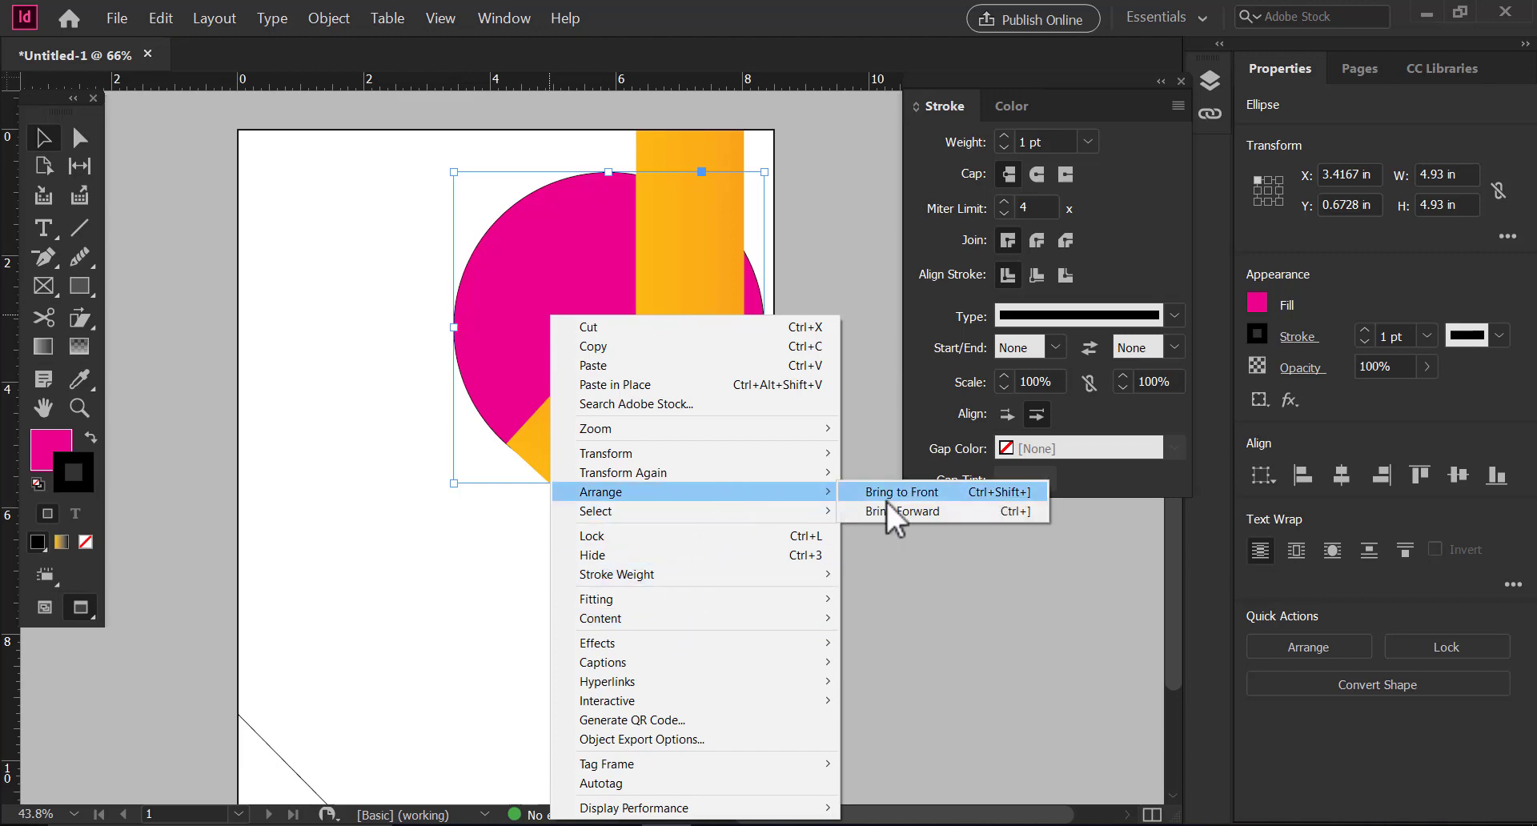
left_click(885, 499)
left_click(793, 634)
Copy the orange gradient fill and empty stroke onto the triangle in the page's bottom-left corner with the Eyedropper.
left_click_drag(689, 711, 697, 603)
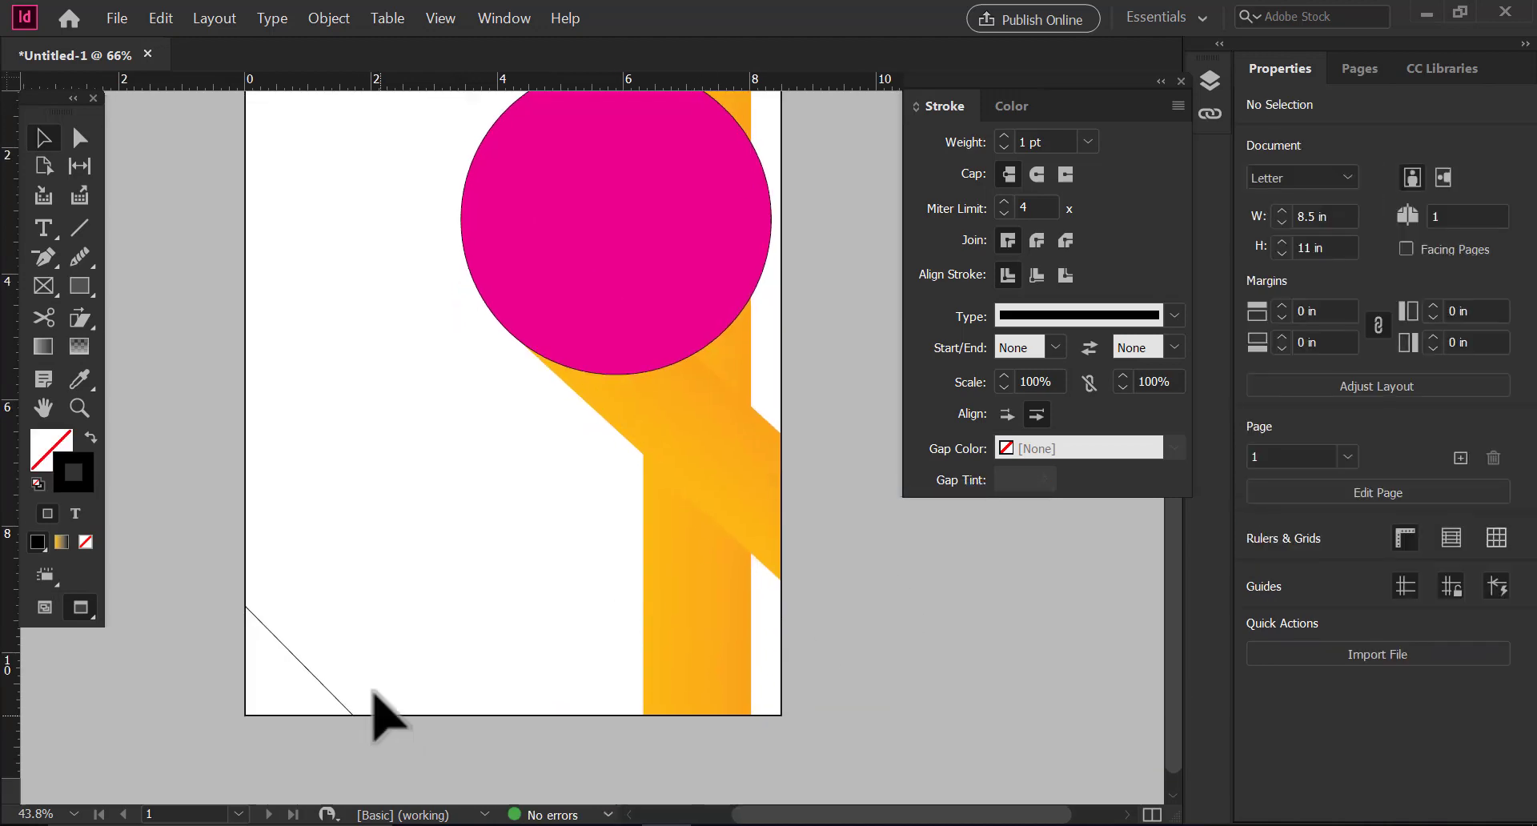
left_click_drag(371, 689, 259, 740)
left_click(257, 751)
left_click(326, 704)
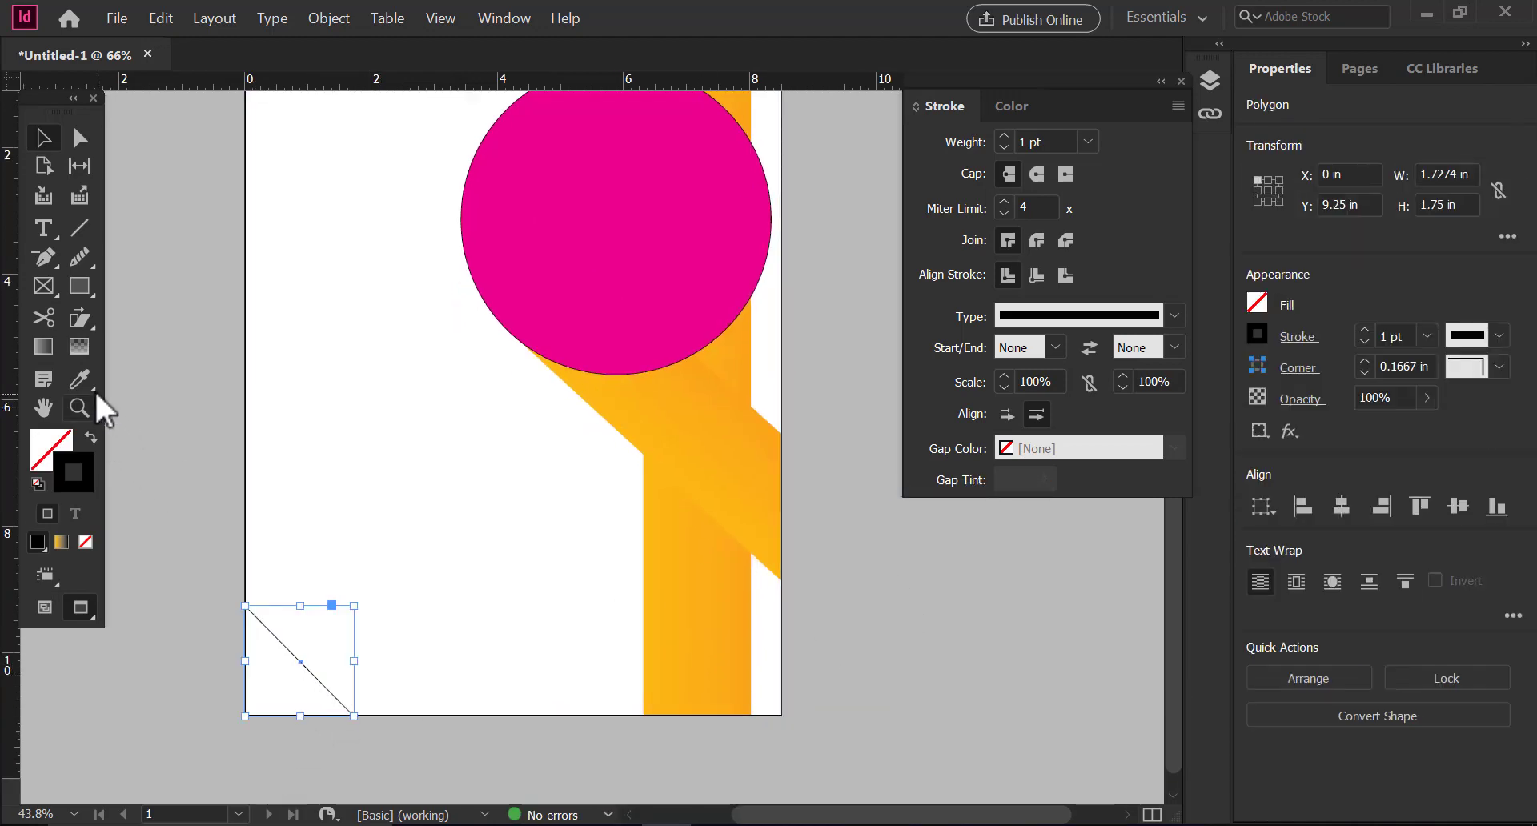
left_click(79, 380)
left_click(615, 379)
left_click(44, 140)
left_click(175, 251)
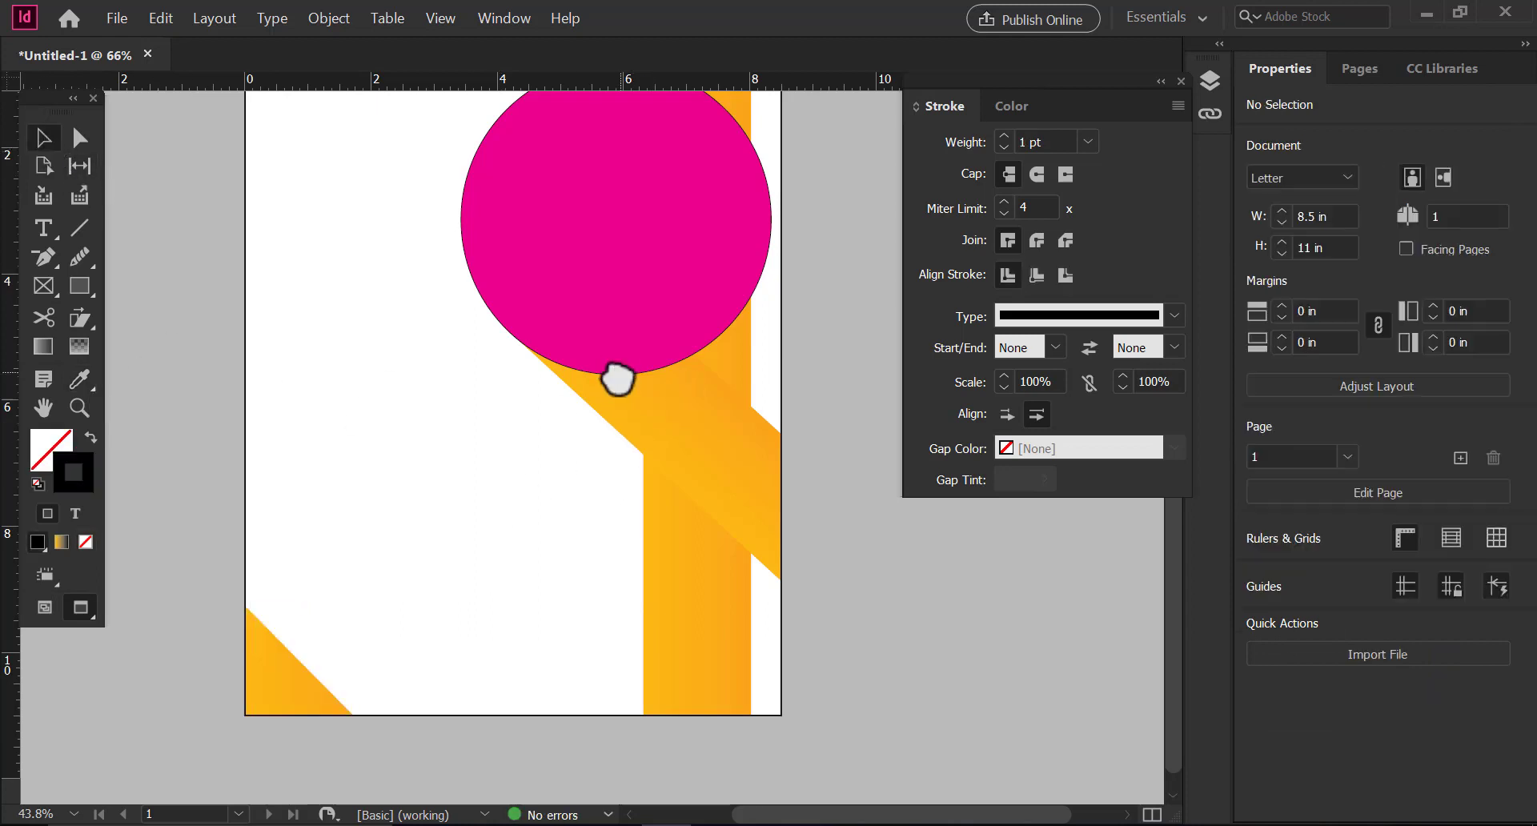
Delete the full-height vertical strip from the page.
left_click_drag(617, 377, 599, 459)
left_click_drag(686, 333, 668, 376)
left_click_drag(710, 227, 817, 267)
left_click_drag(741, 224, 736, 193)
key("Delete")
left_click_drag(790, 421, 800, 408)
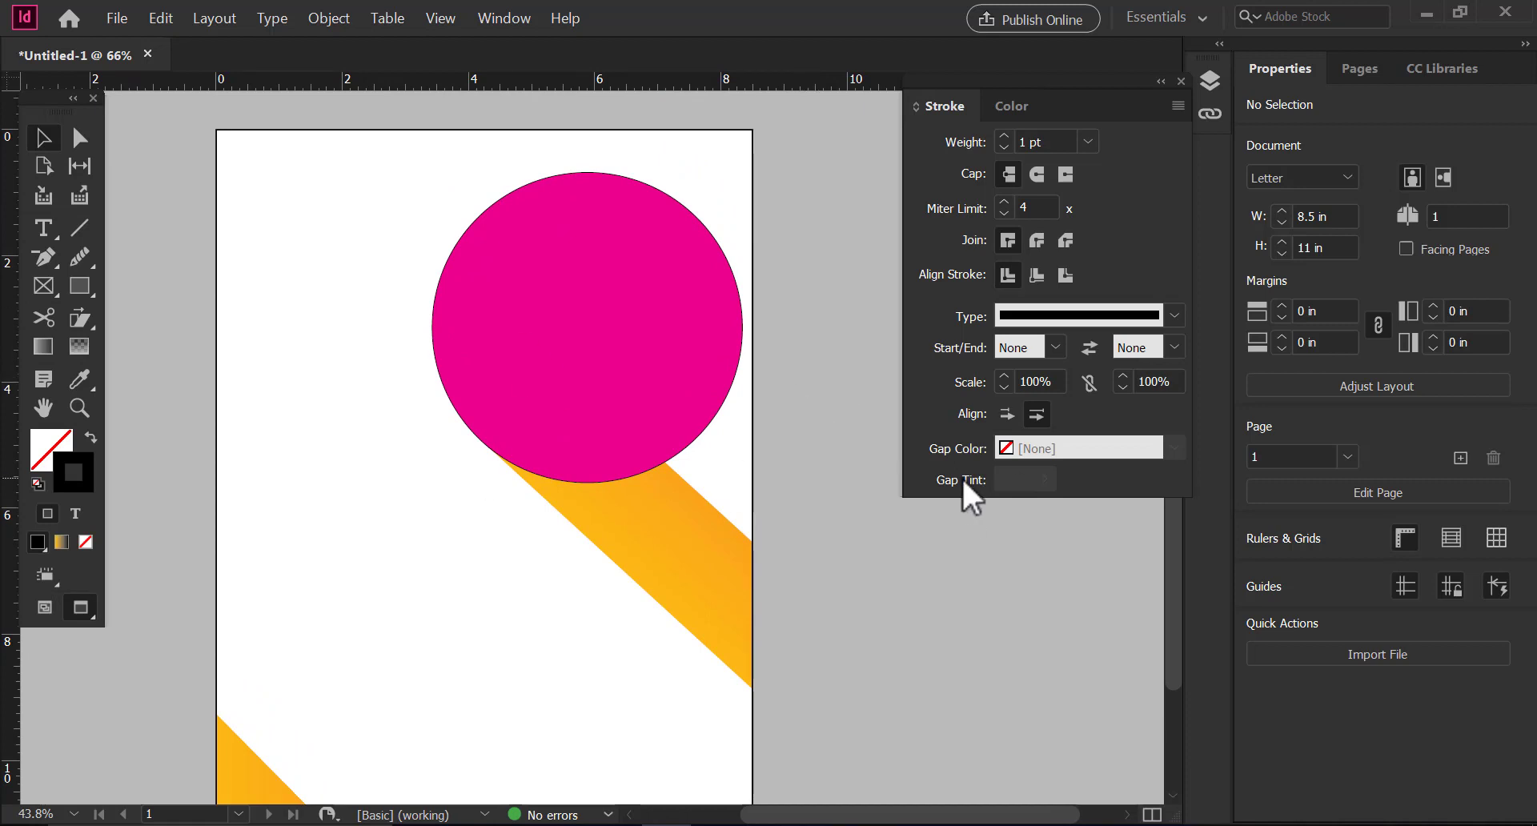
Place the photo of hands beside a laptop from the file folder into the magenta circle.
left_click(693, 364)
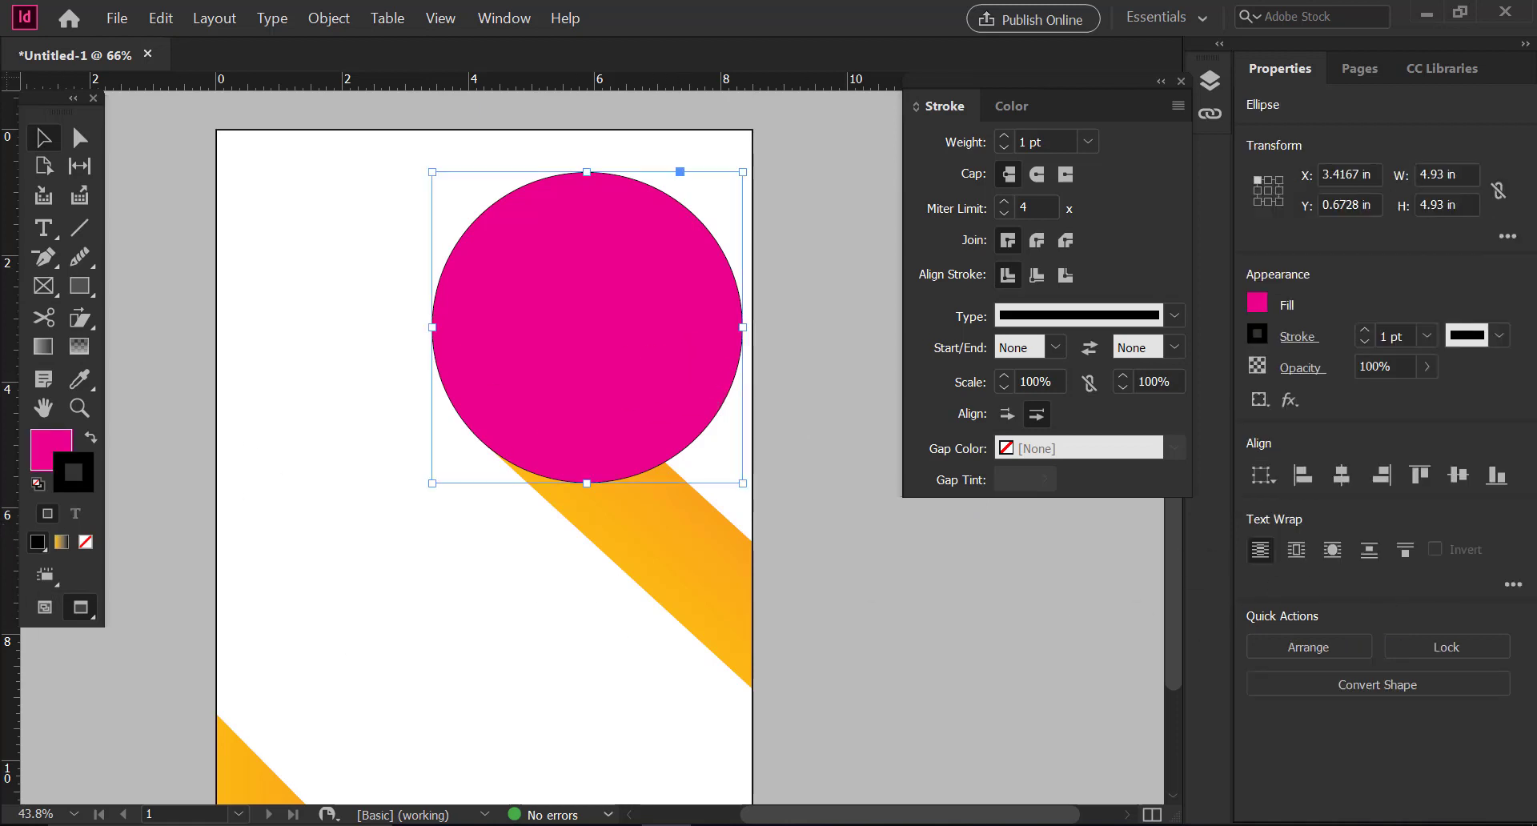
left_click(765, 825)
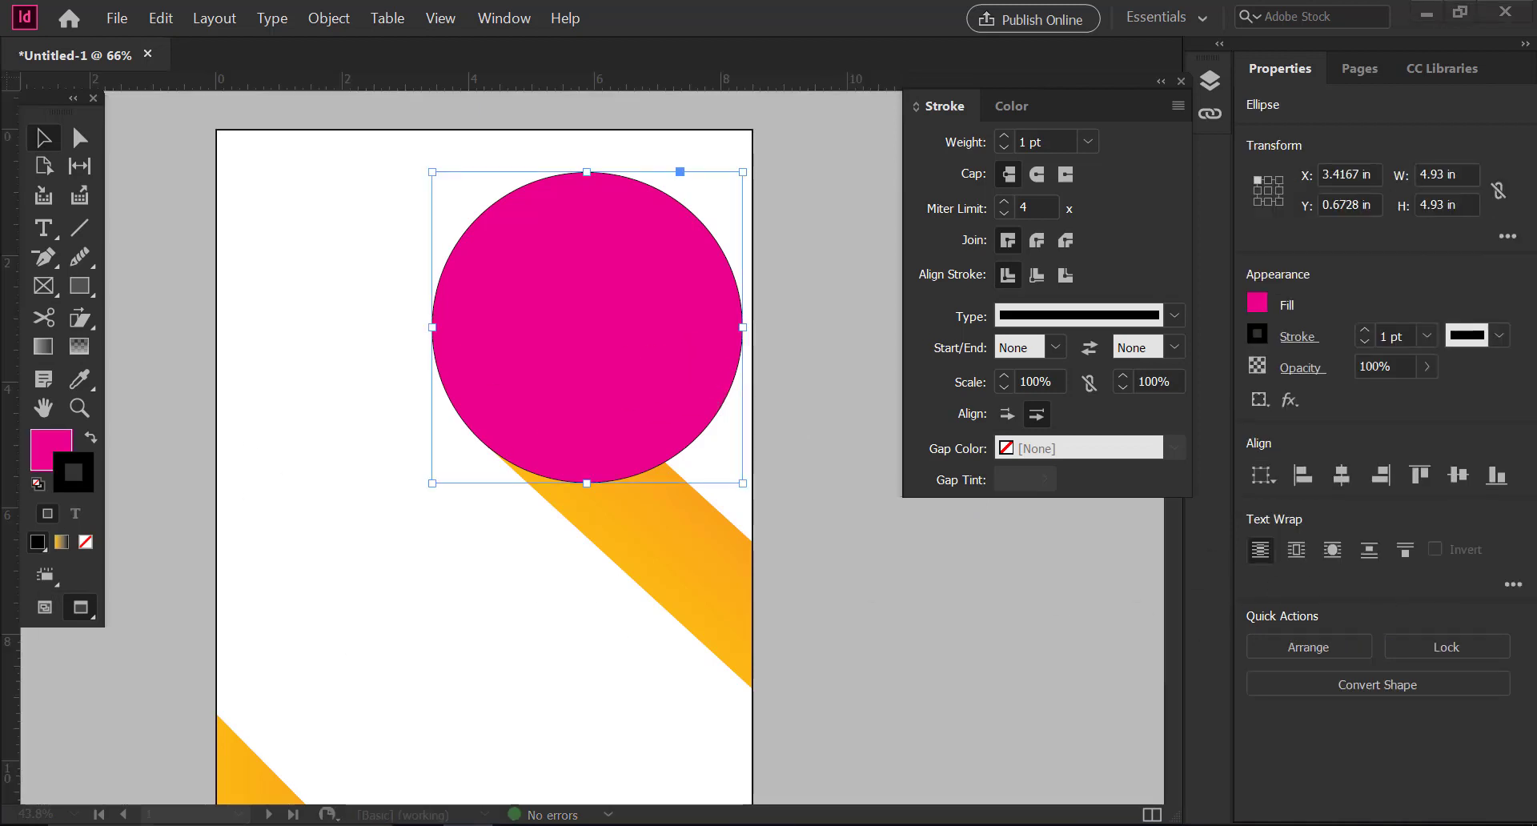
left_click_drag(1185, 422, 604, 344)
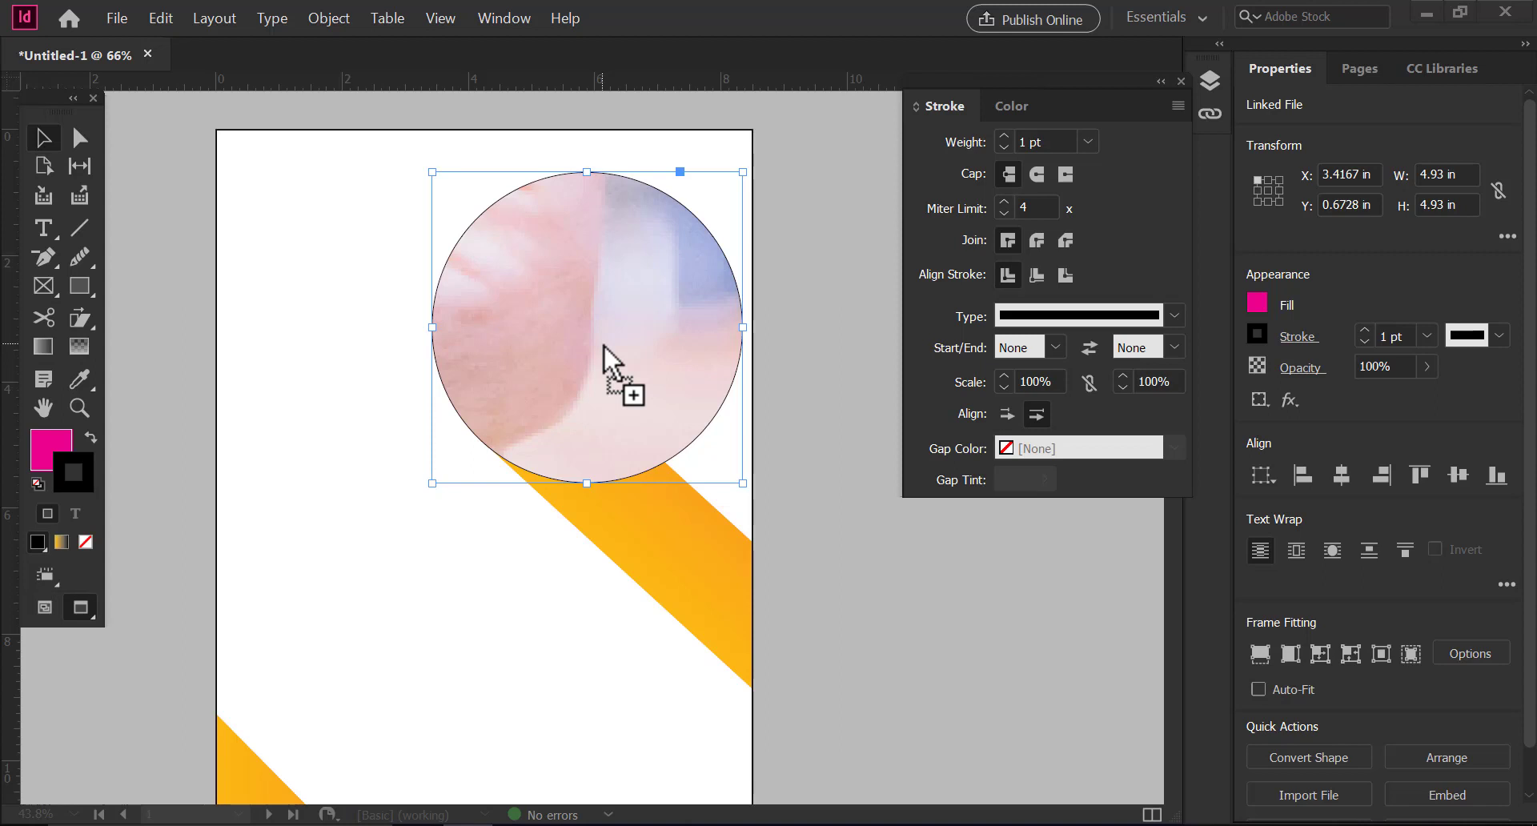
Fit the photo to the circular frame using Content-Aware Fit and turn on Auto-Fit.
left_click(1290, 653)
left_click(1320, 653)
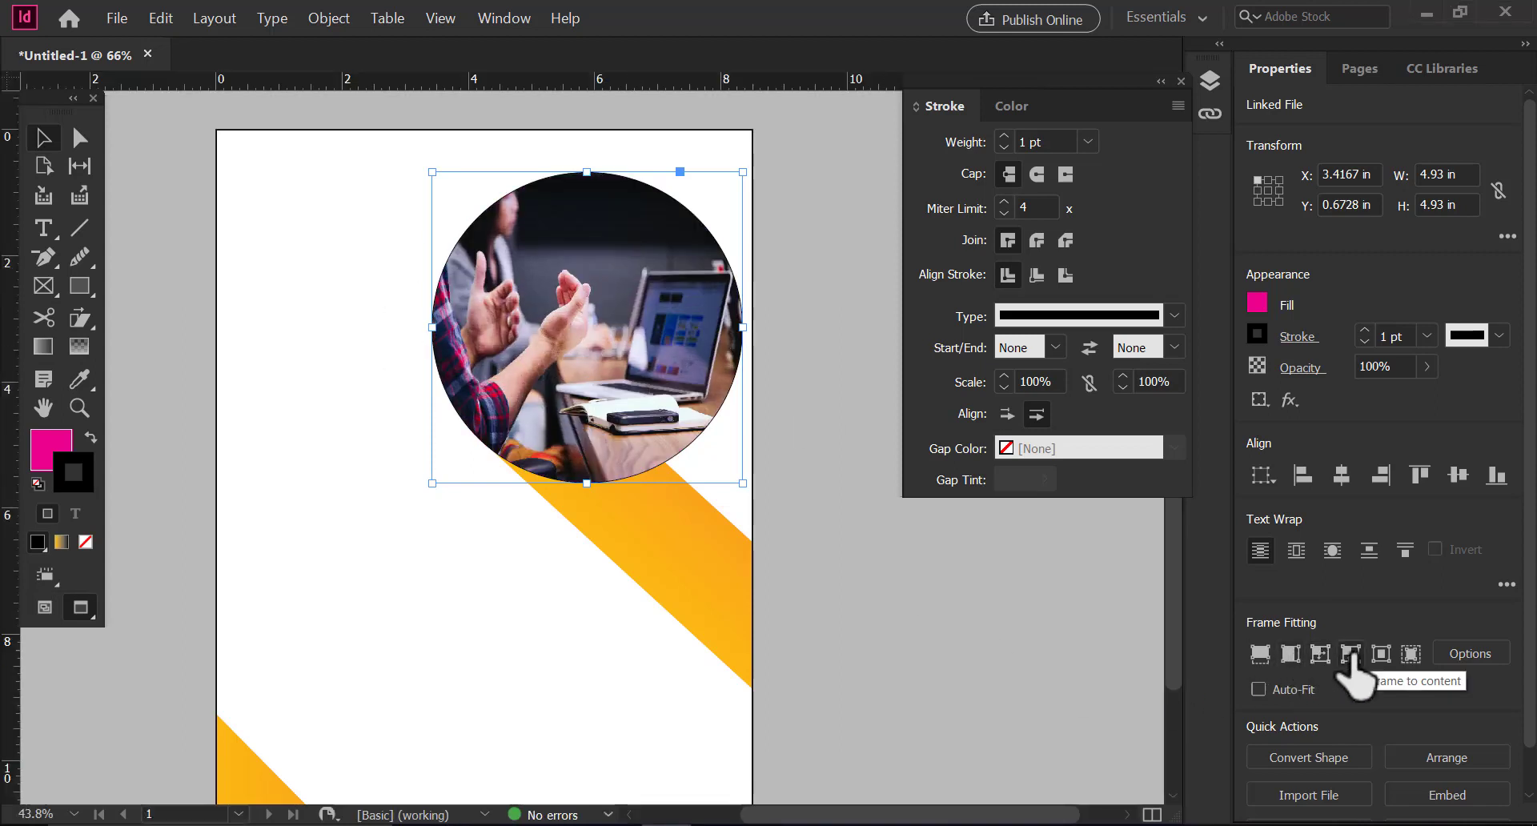
left_click(1410, 653)
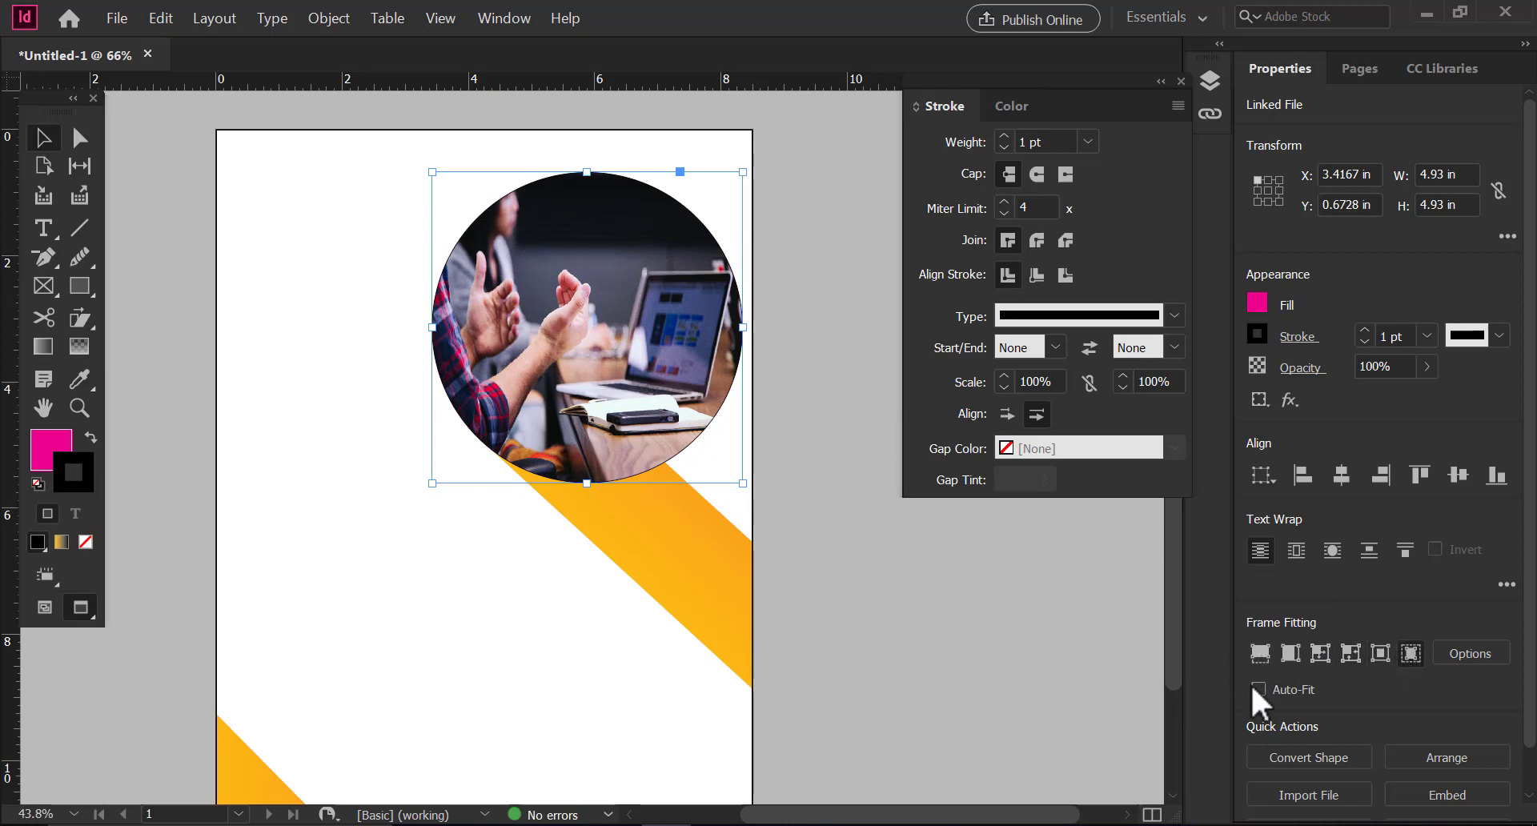
Shift the photo to the left inside the circular frame, to a content offset of X about -1.92 in.
double_click(640, 368)
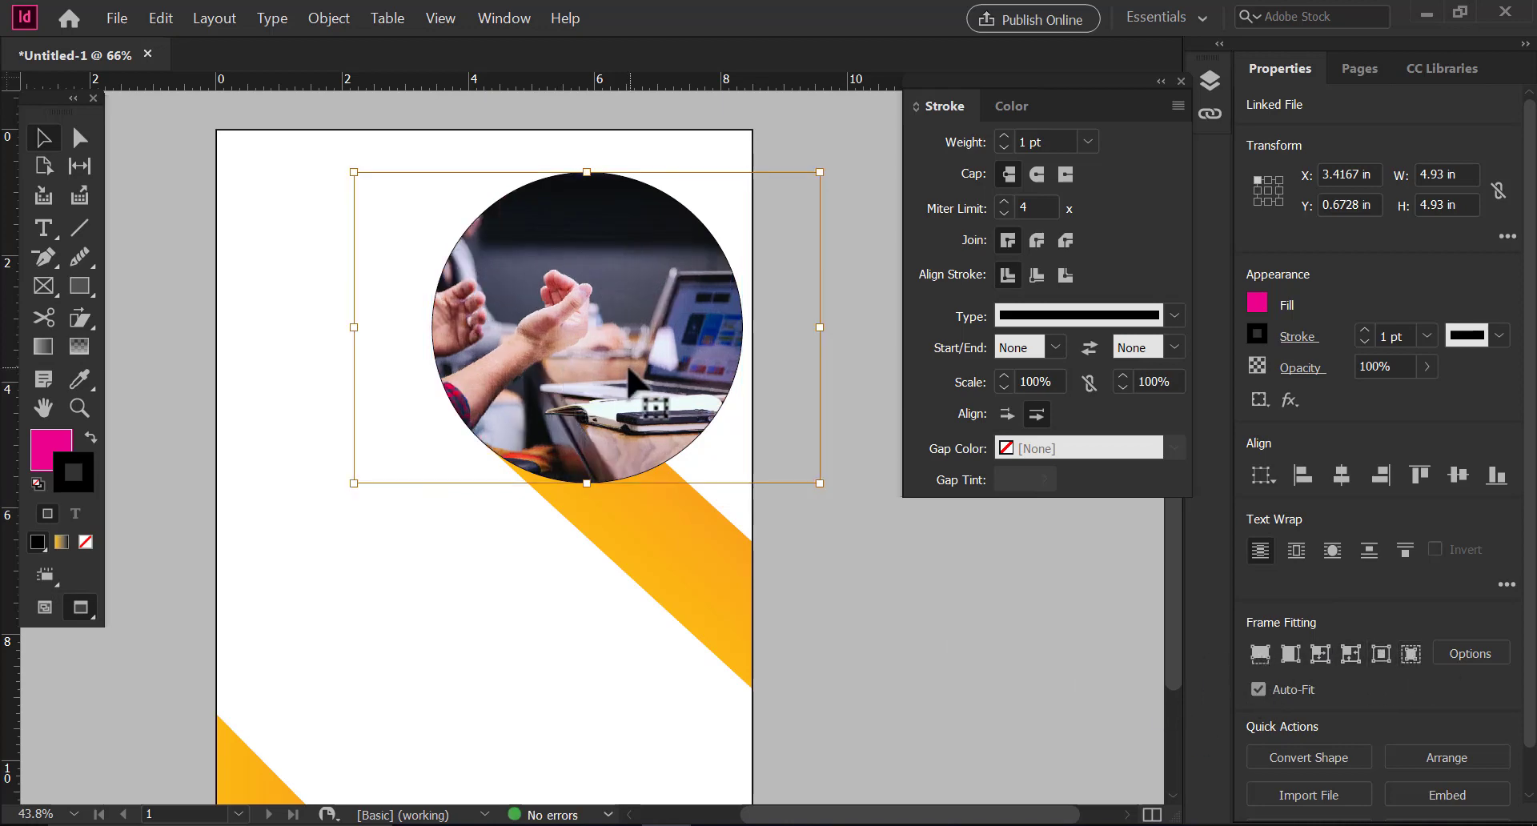
key("shift+Left")
key("shift+Left")
key("shift+Left")
key("shift+Left")
key("shift+Left")
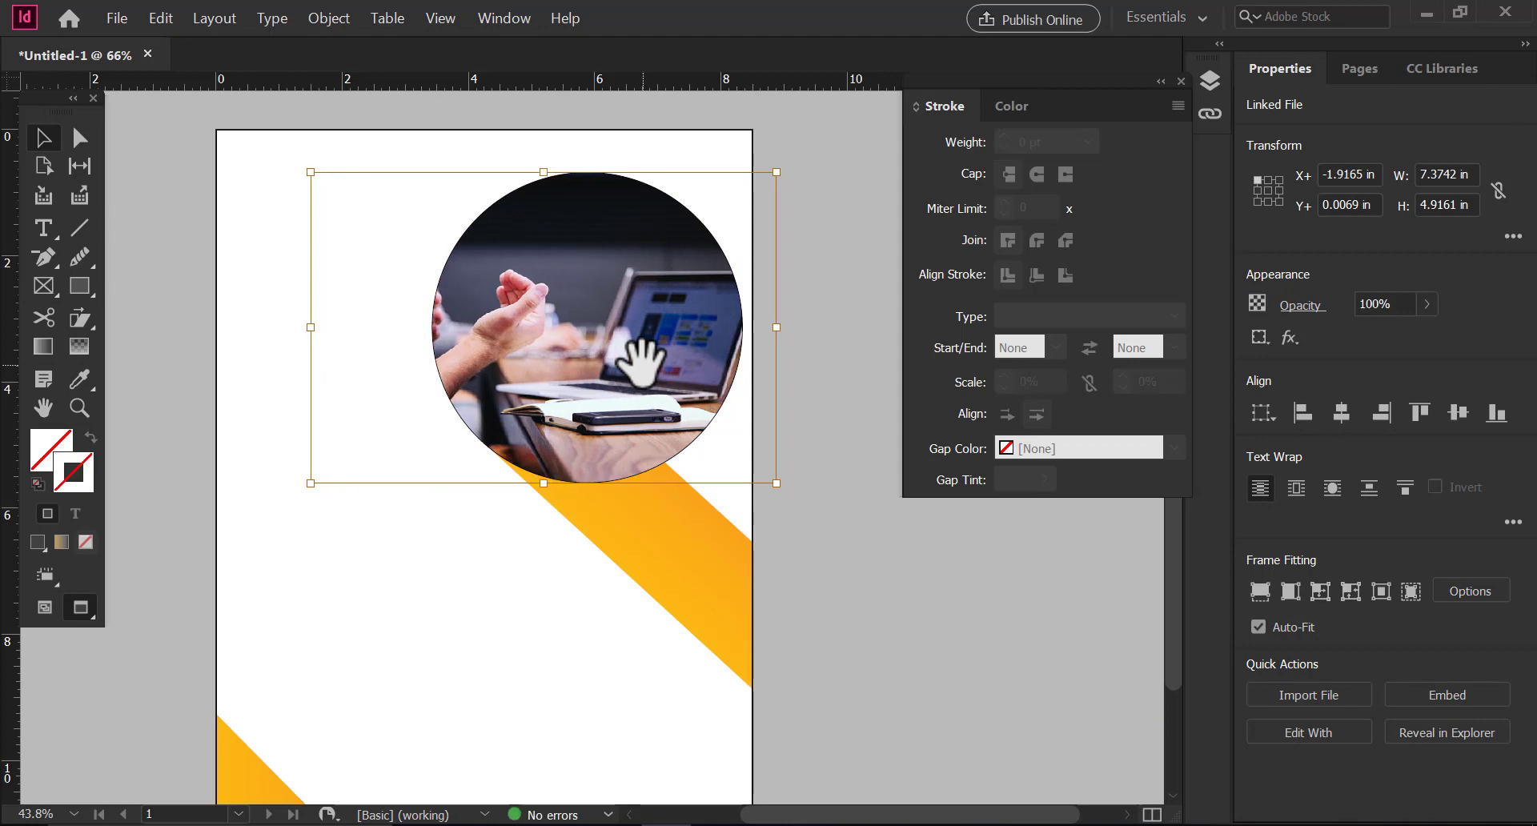
Select the circular photo frame and remove its black stroke.
left_click(813, 497)
left_click(599, 334)
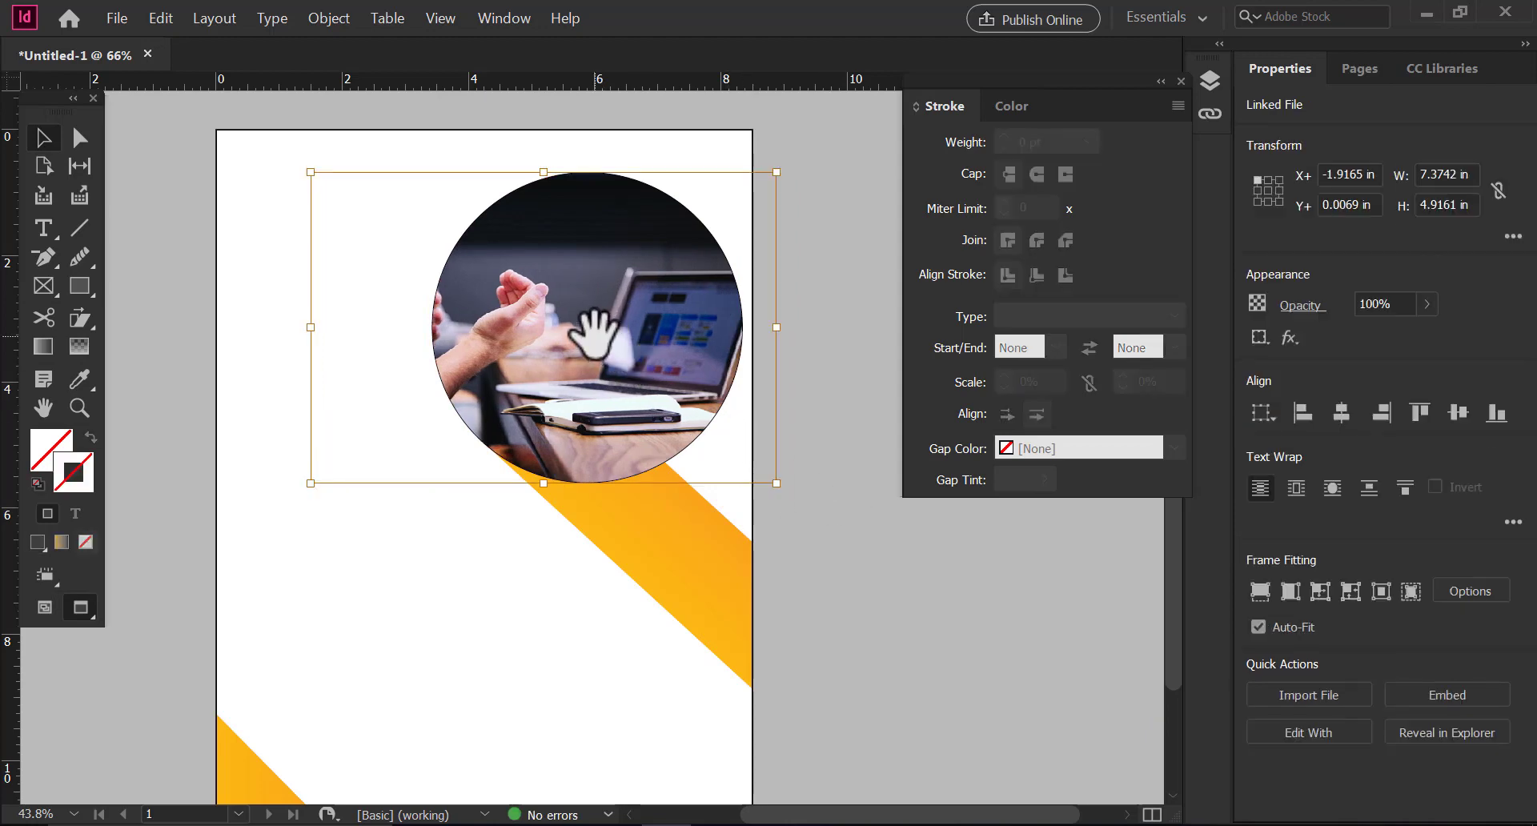
key("Escape")
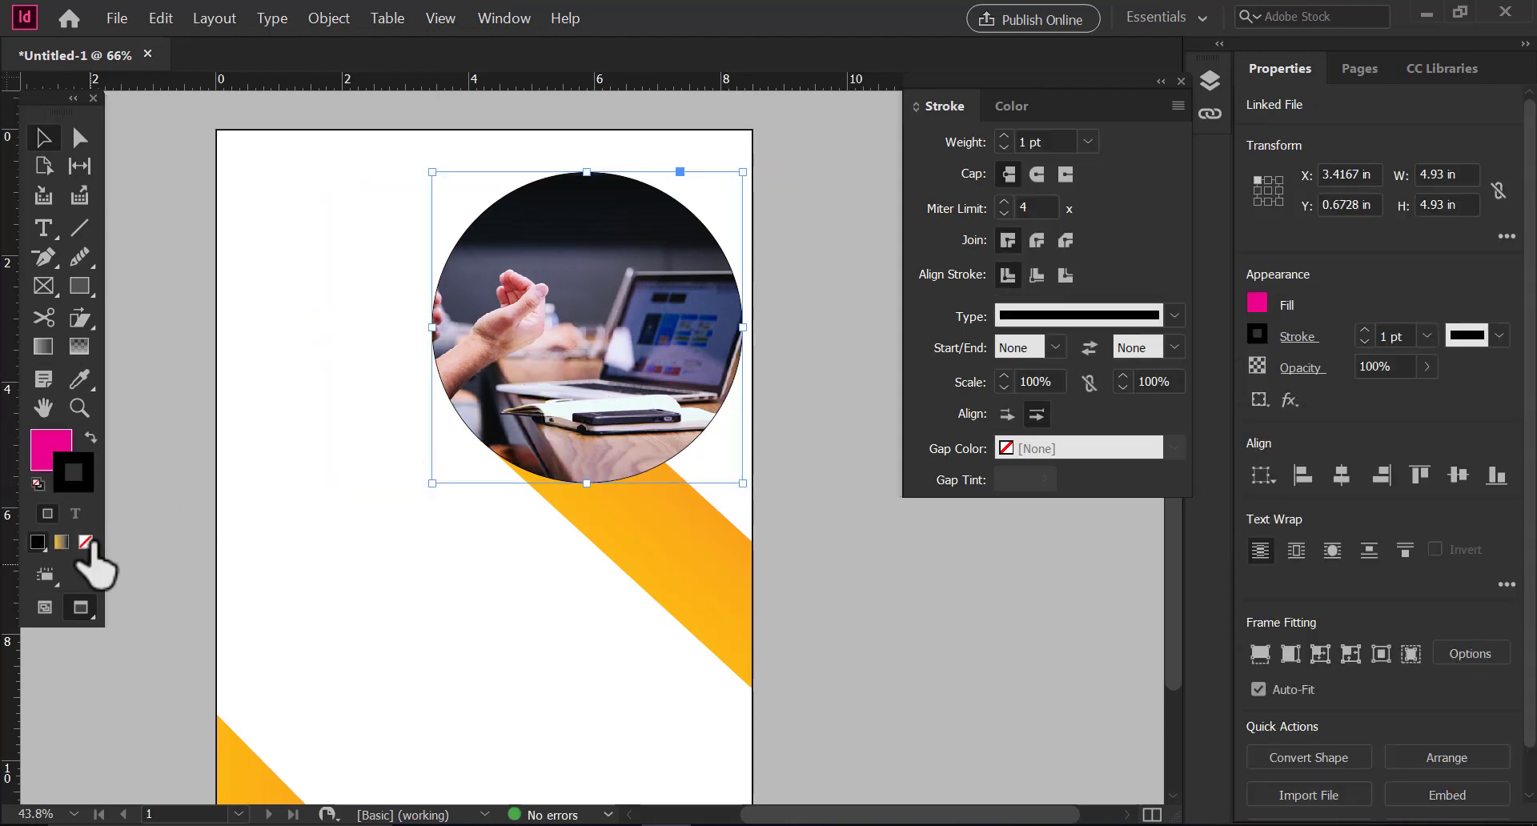
left_click(255, 457)
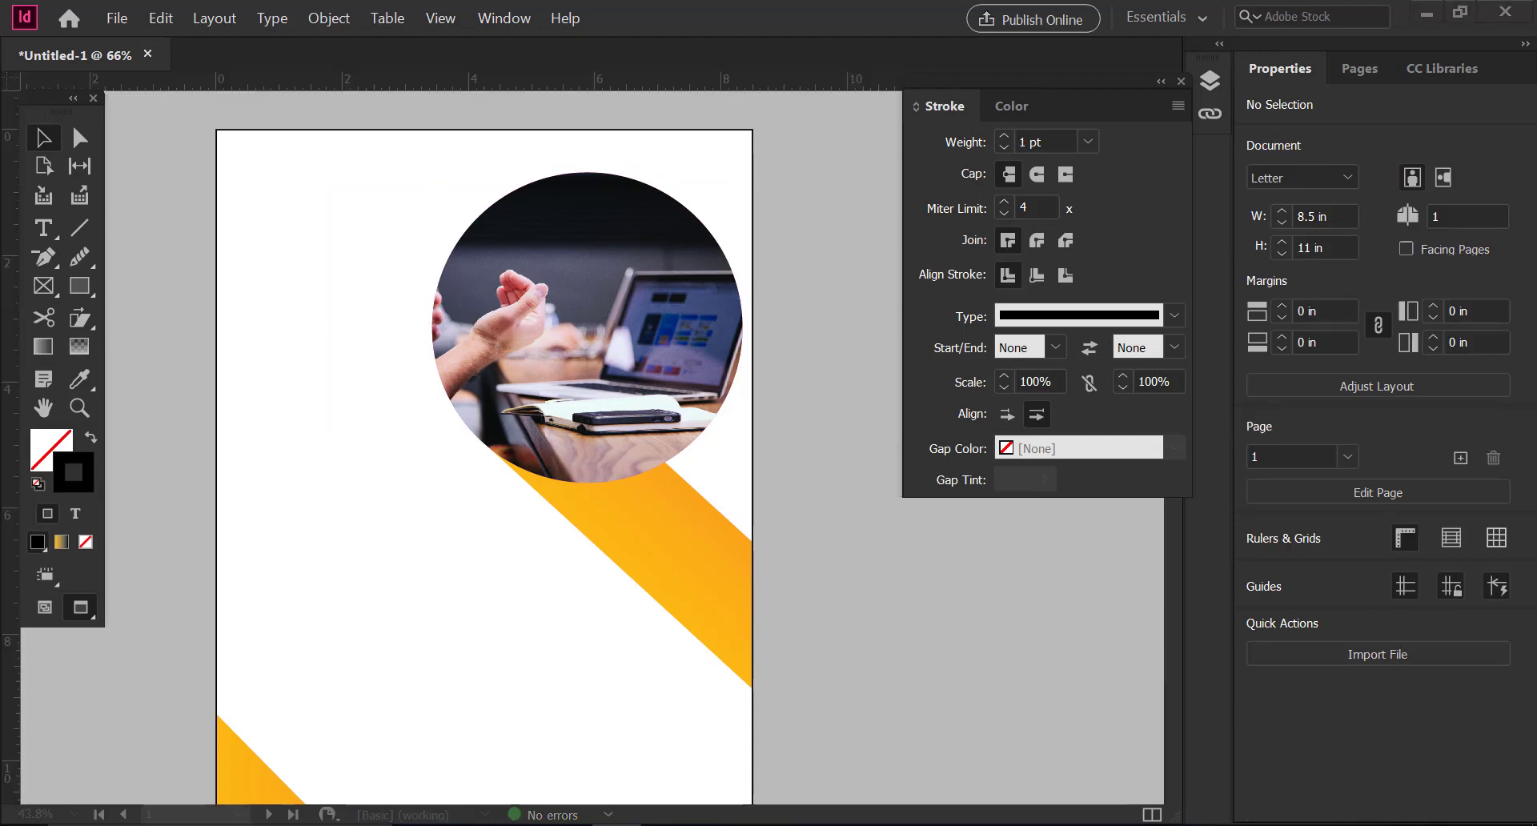
Add a text frame about 1.79 x 0.59 in below and left of the circular photo, containing the text LOGO.
left_click_drag(656, 588, 631, 559)
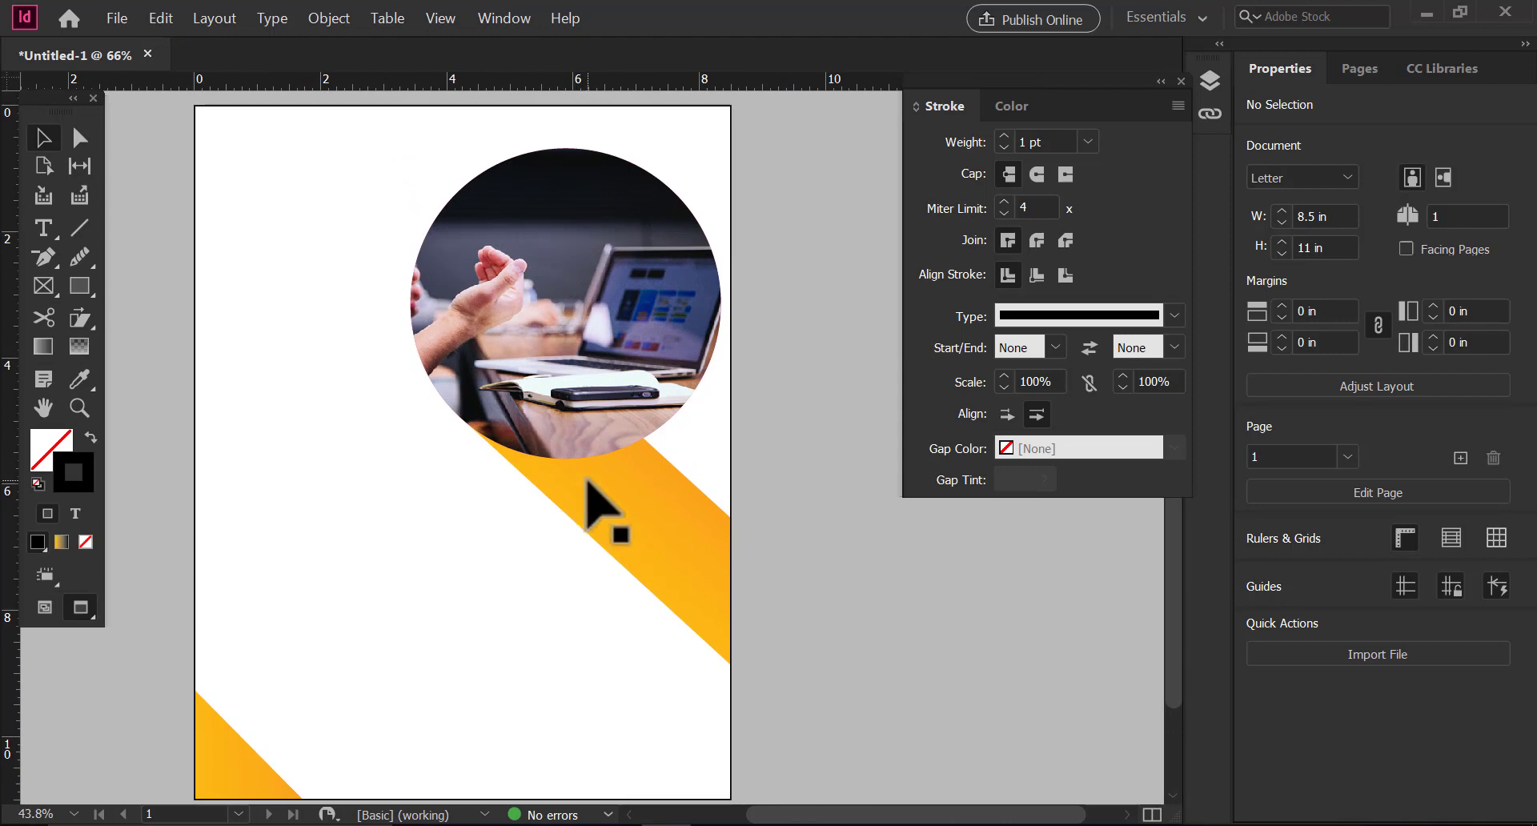
left_click(44, 228)
left_click_drag(263, 466, 376, 503)
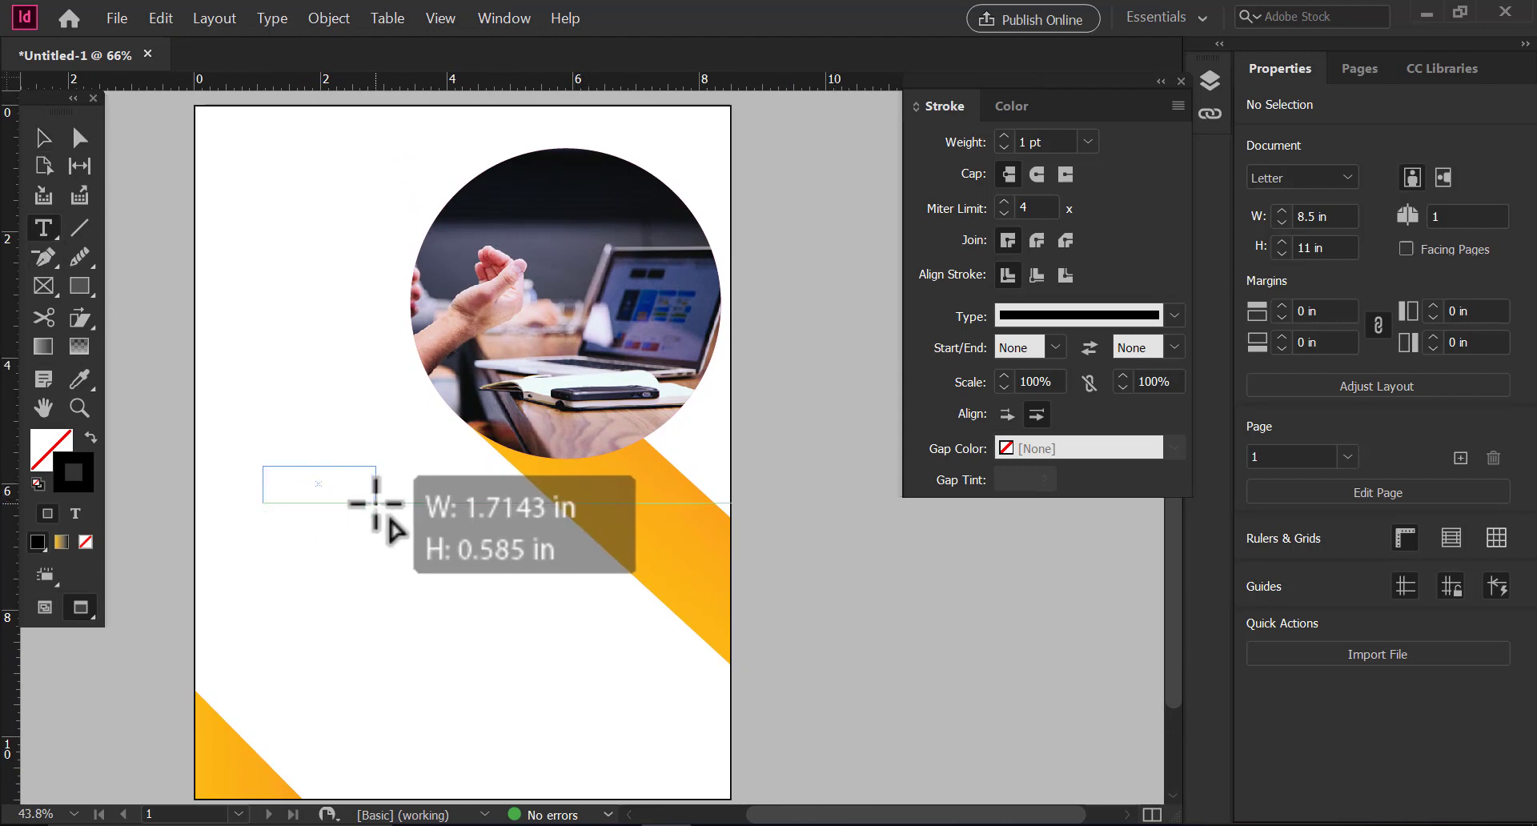
type("LOGO")
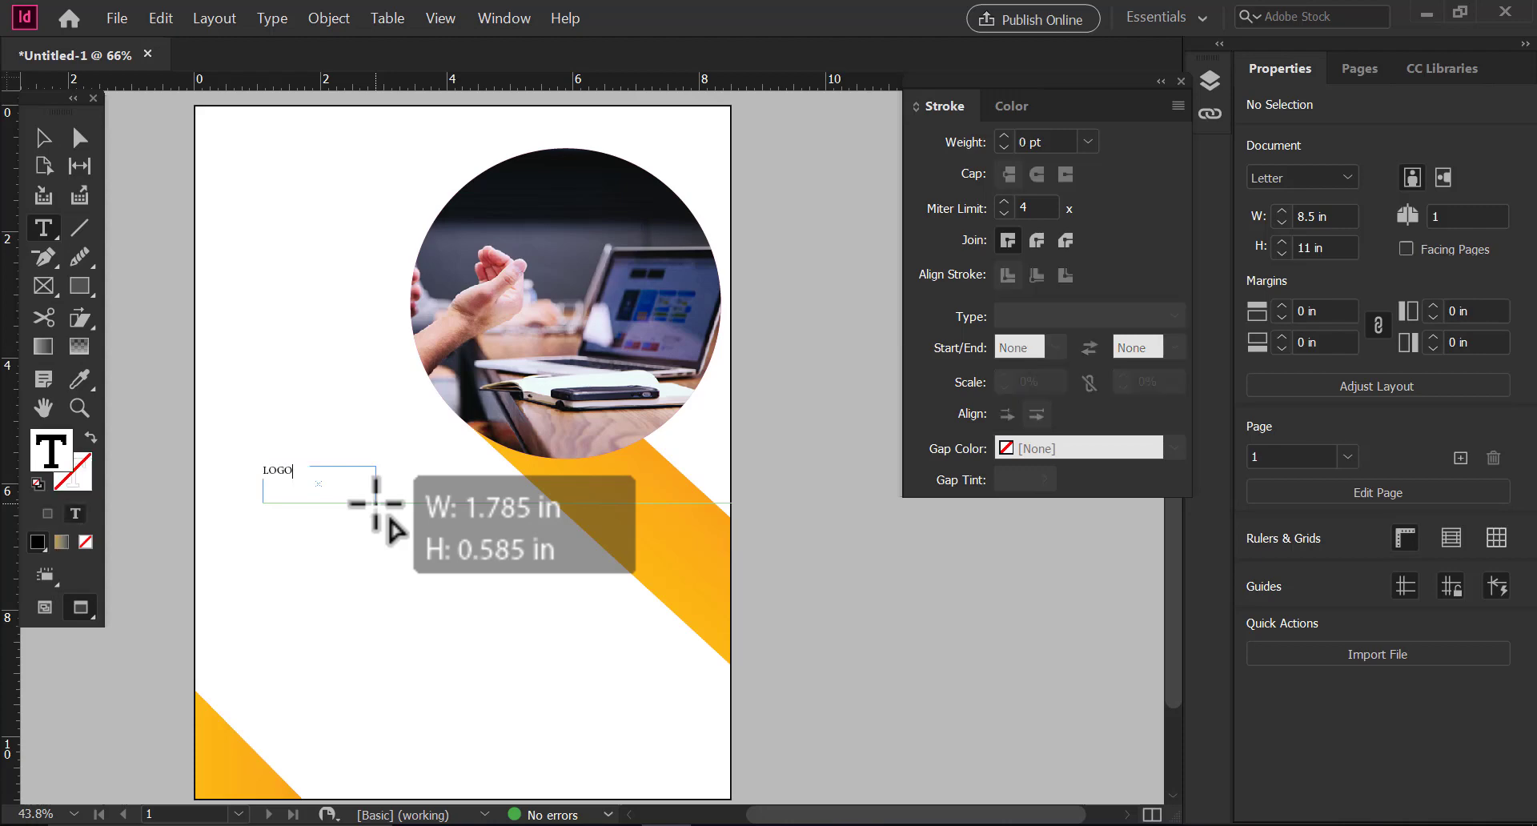
Format the LOGO text in HelvCondBlk Bold at 21 pt with tracking 80.
left_click(1498, 443)
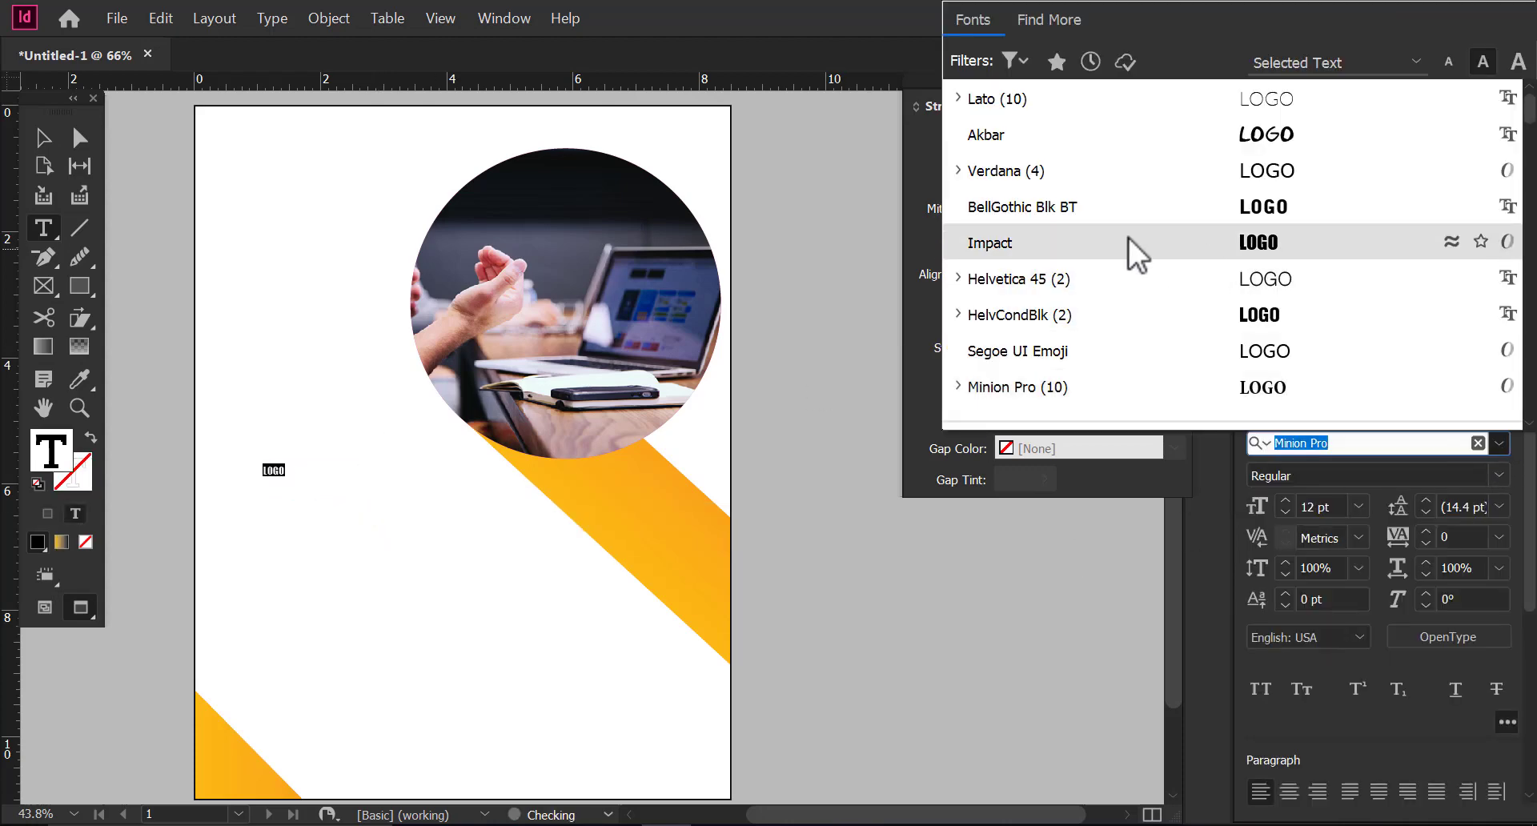
left_click(1099, 314)
left_click(1290, 503)
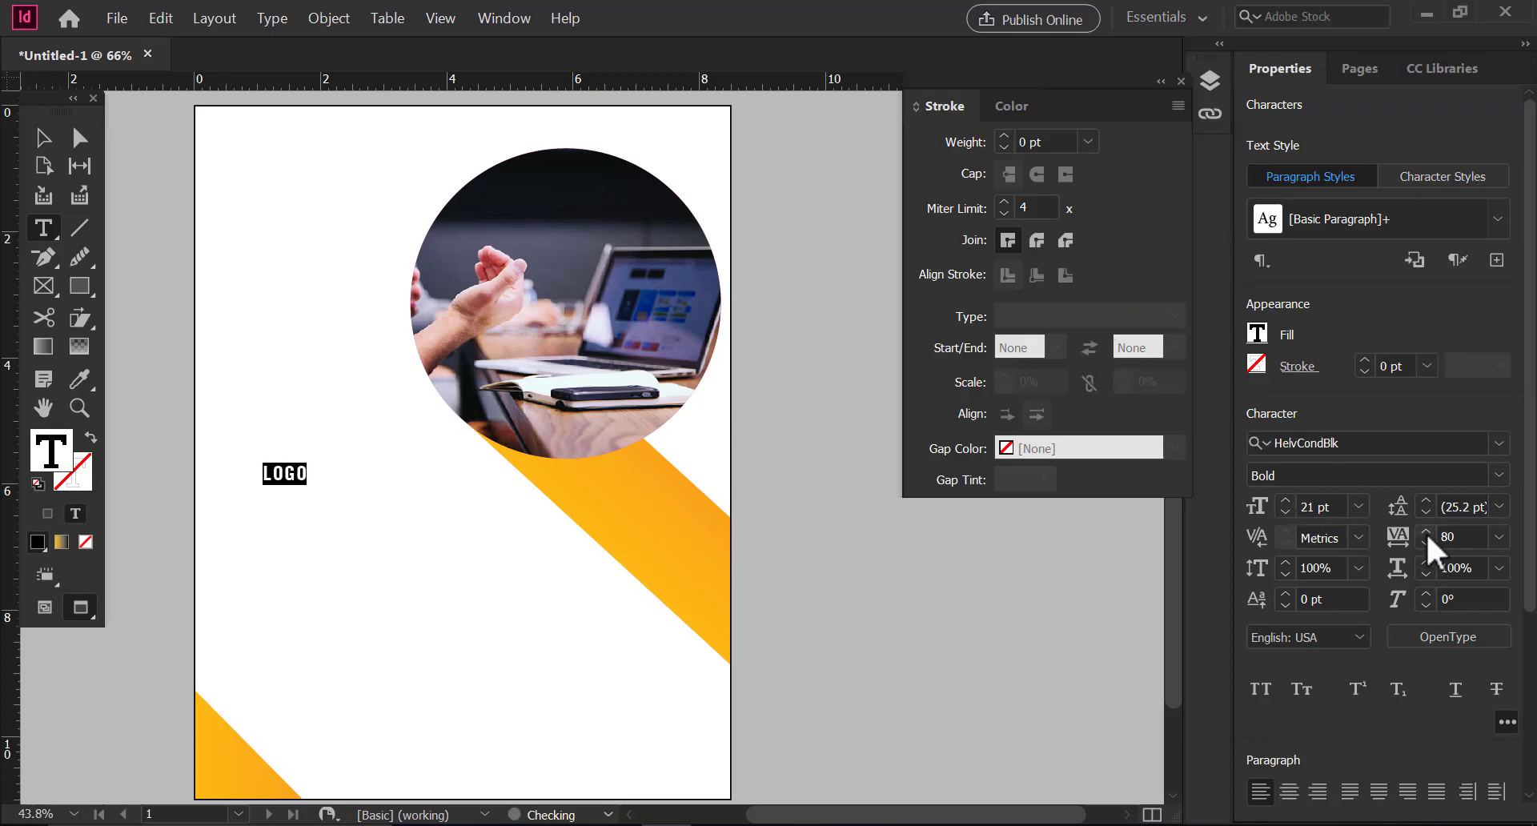
Move the LOGO text frame to the page's upper left at about X 1.215, Y 0.5 in, and set its text to 25 pt with tracking 120.
key("Escape")
left_click_drag(297, 473, 309, 165)
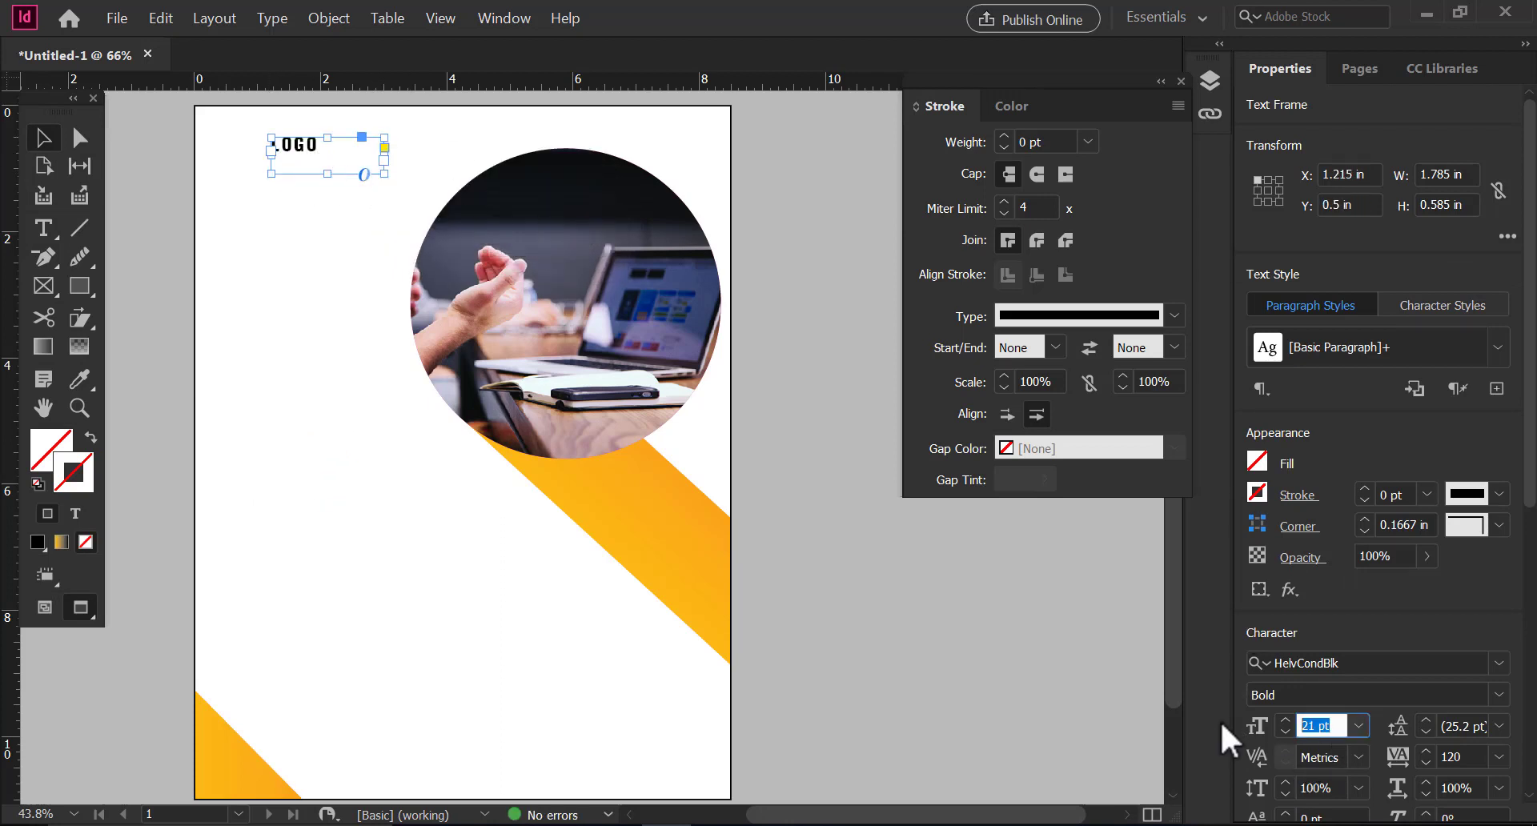
type("25")
key("Return")
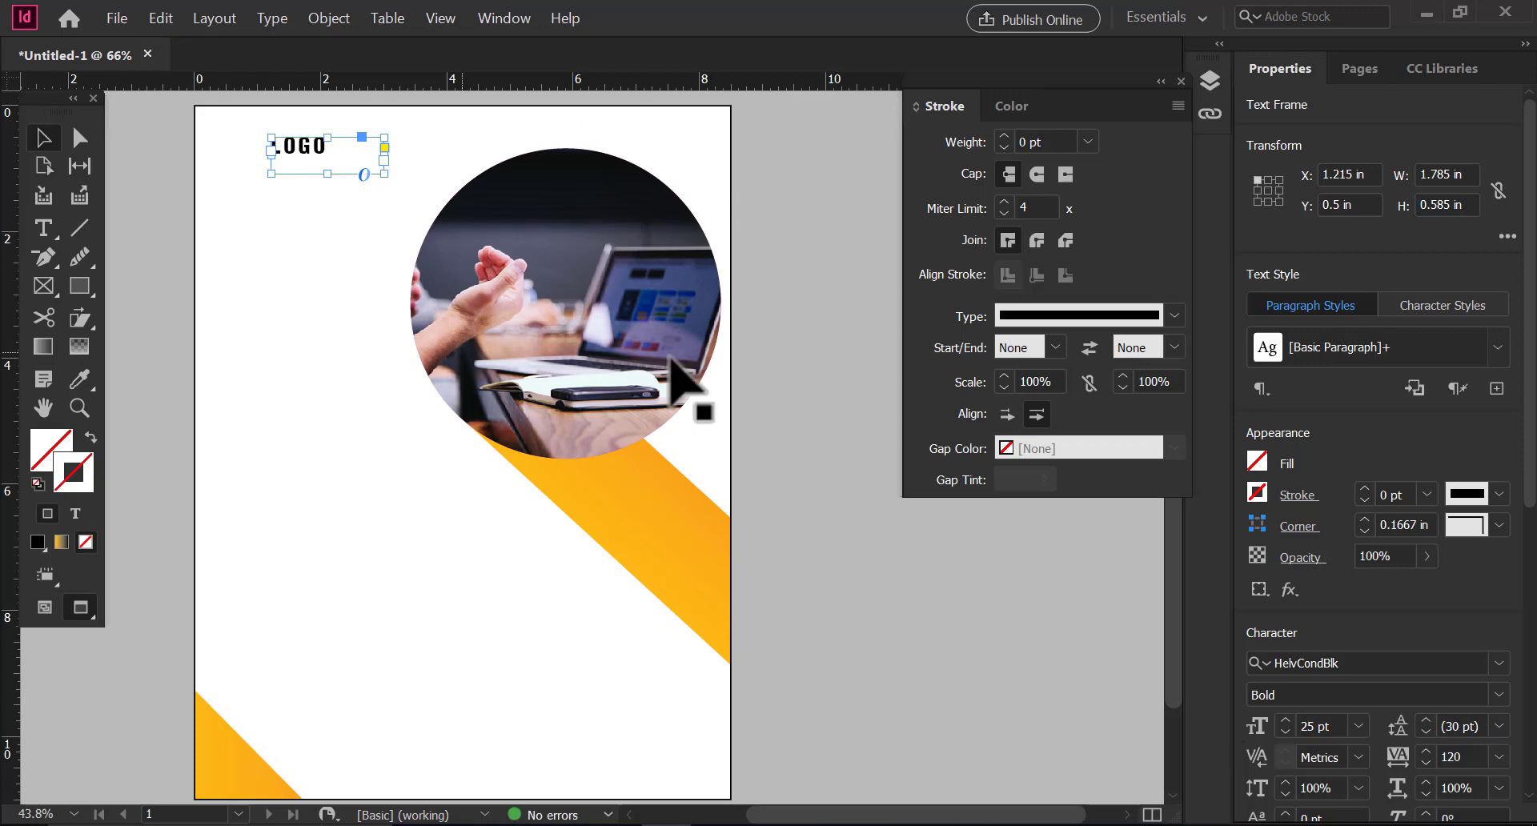
Fit the LOGO text frame to its text, reducing its height to about 0.42 in.
double_click(327, 172)
key("z")
left_click_drag(158, 126, 762, 331)
left_click(44, 137)
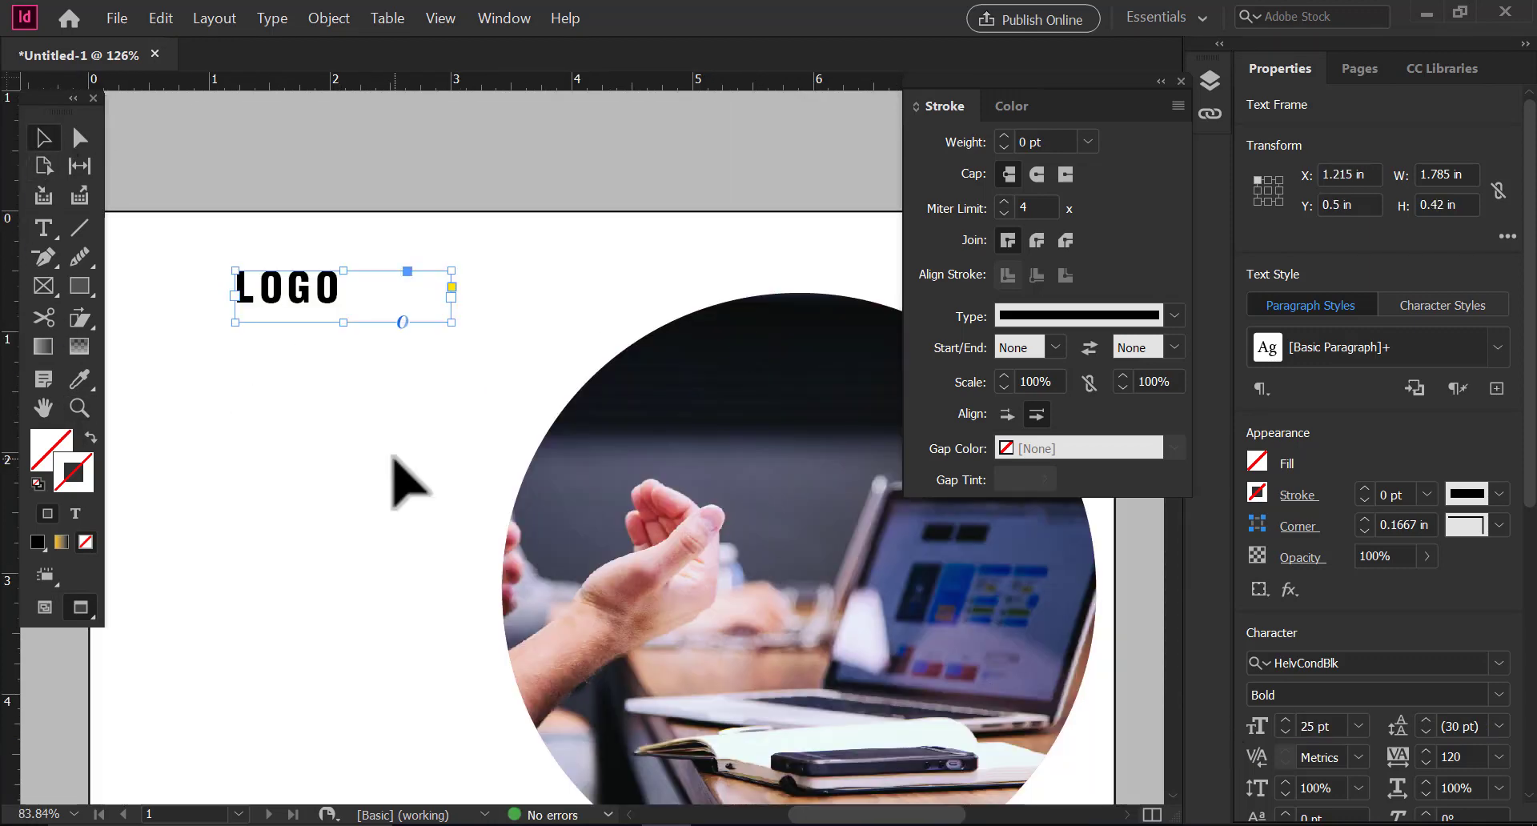
left_click_drag(324, 454, 383, 430)
left_click(171, 345)
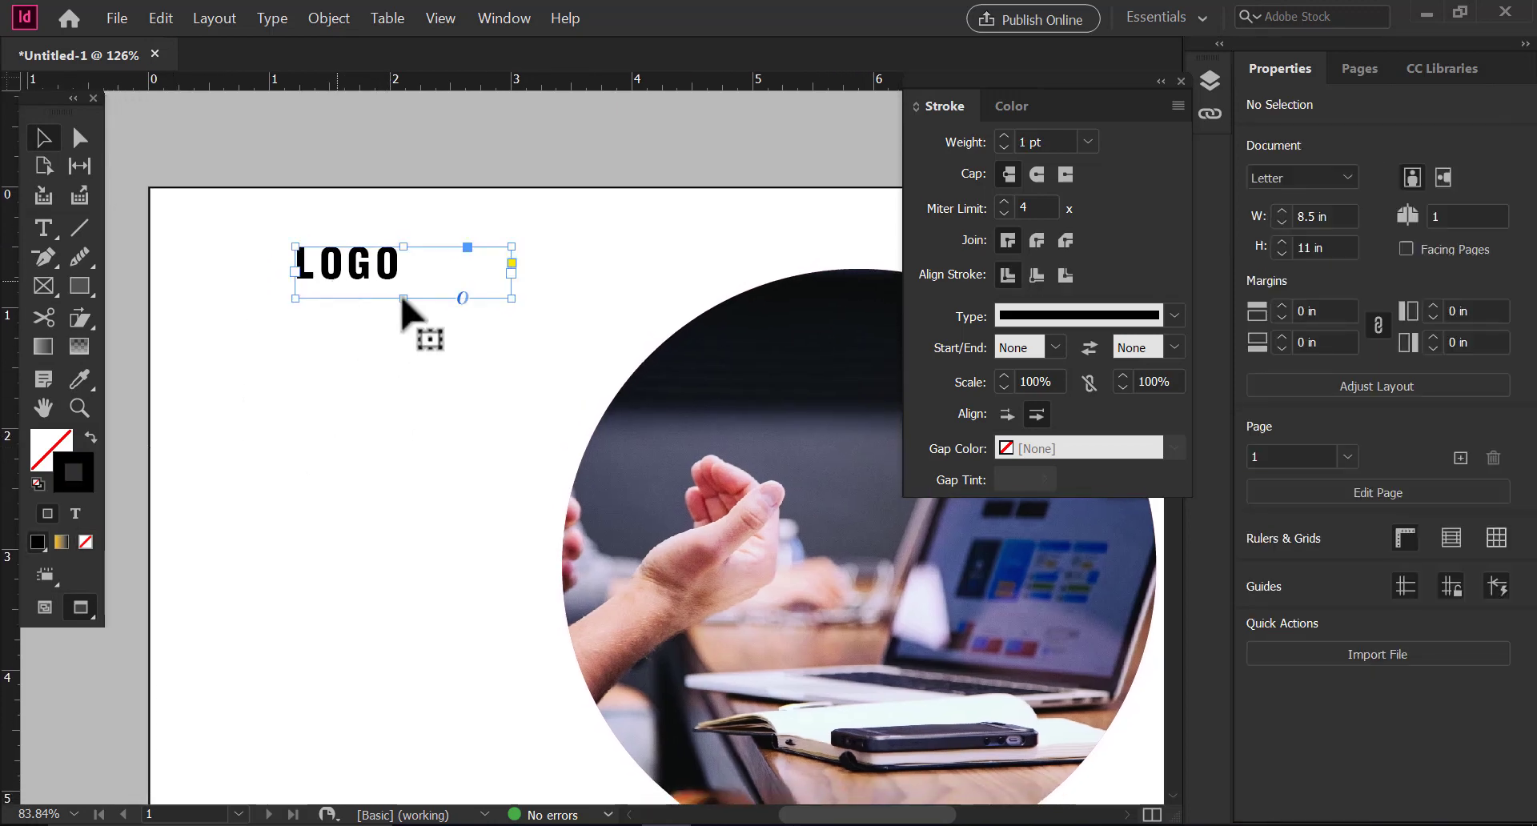
Duplicate the LOGO text frame directly below itself and replace the copy's text with "sample".
left_click(402, 301)
left_click(439, 360)
left_click_drag(357, 285, 357, 336)
double_click(357, 329)
type("samp")
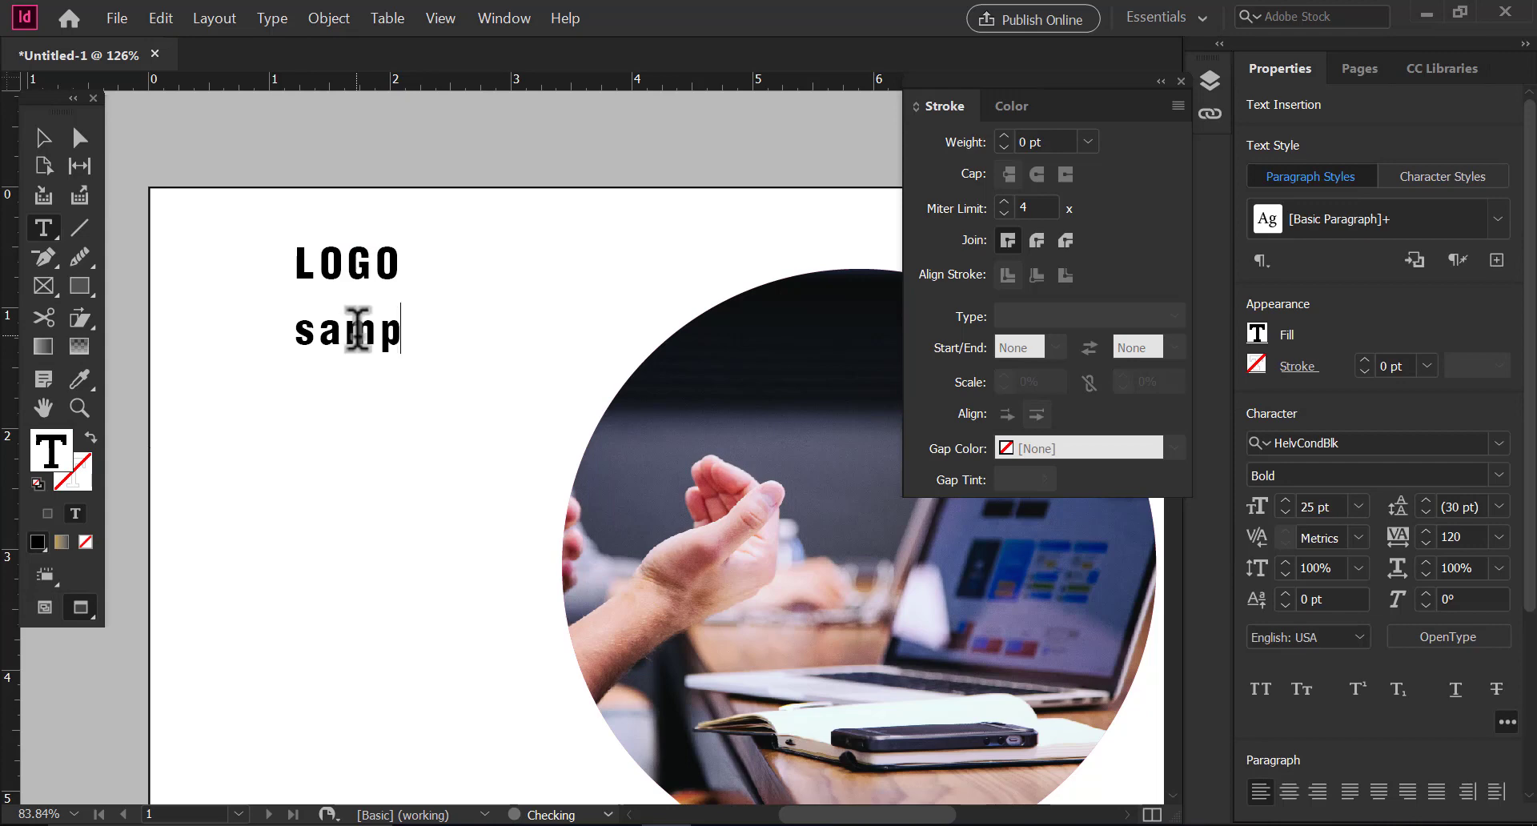
type("le")
Change the sample text to Segoe UI Emoji Regular at 20 pt.
key("ctrl+a")
left_click(1498, 478)
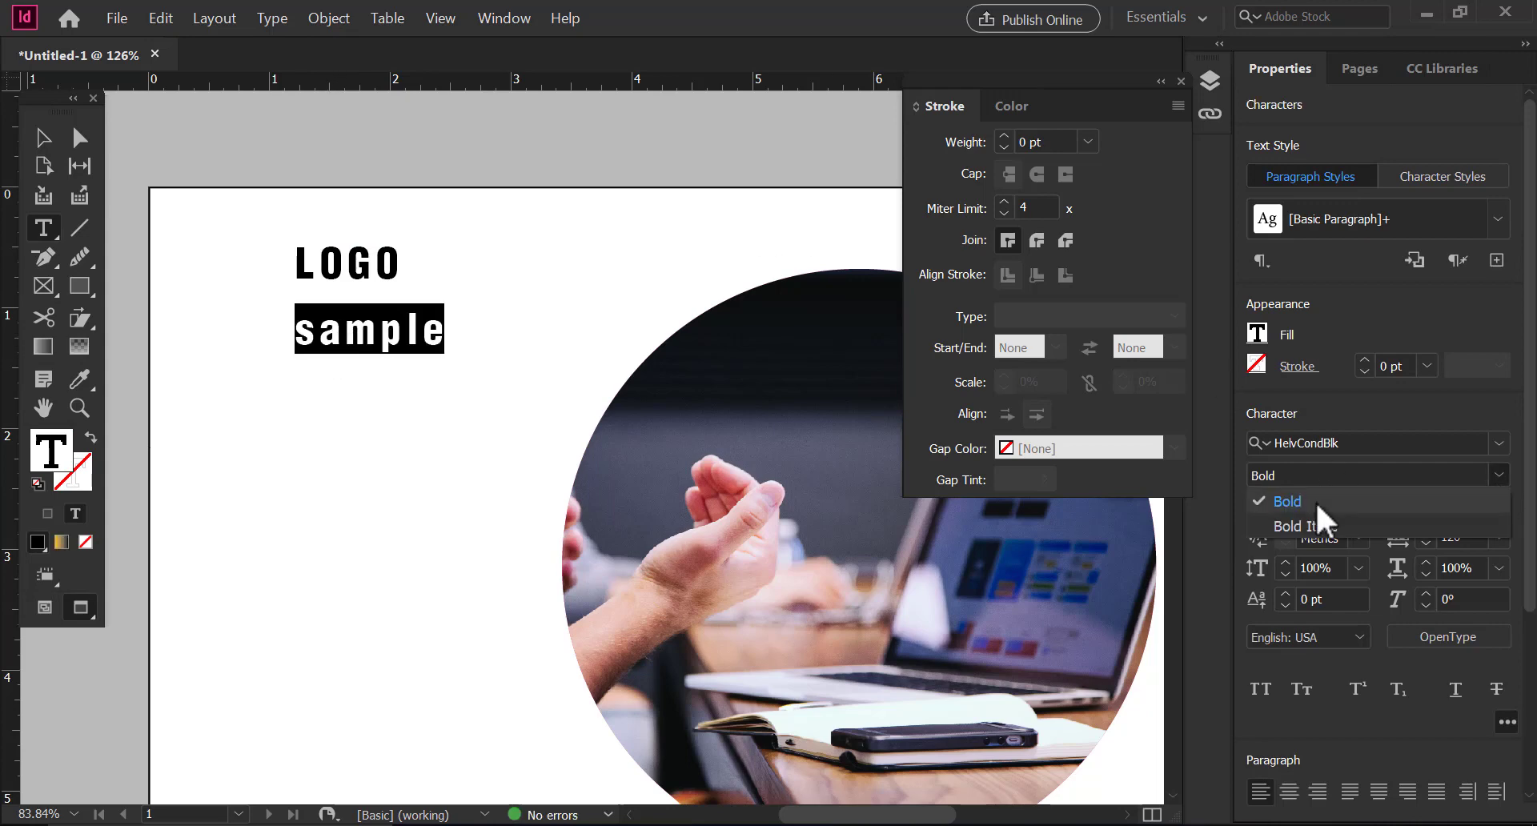
left_click(1499, 443)
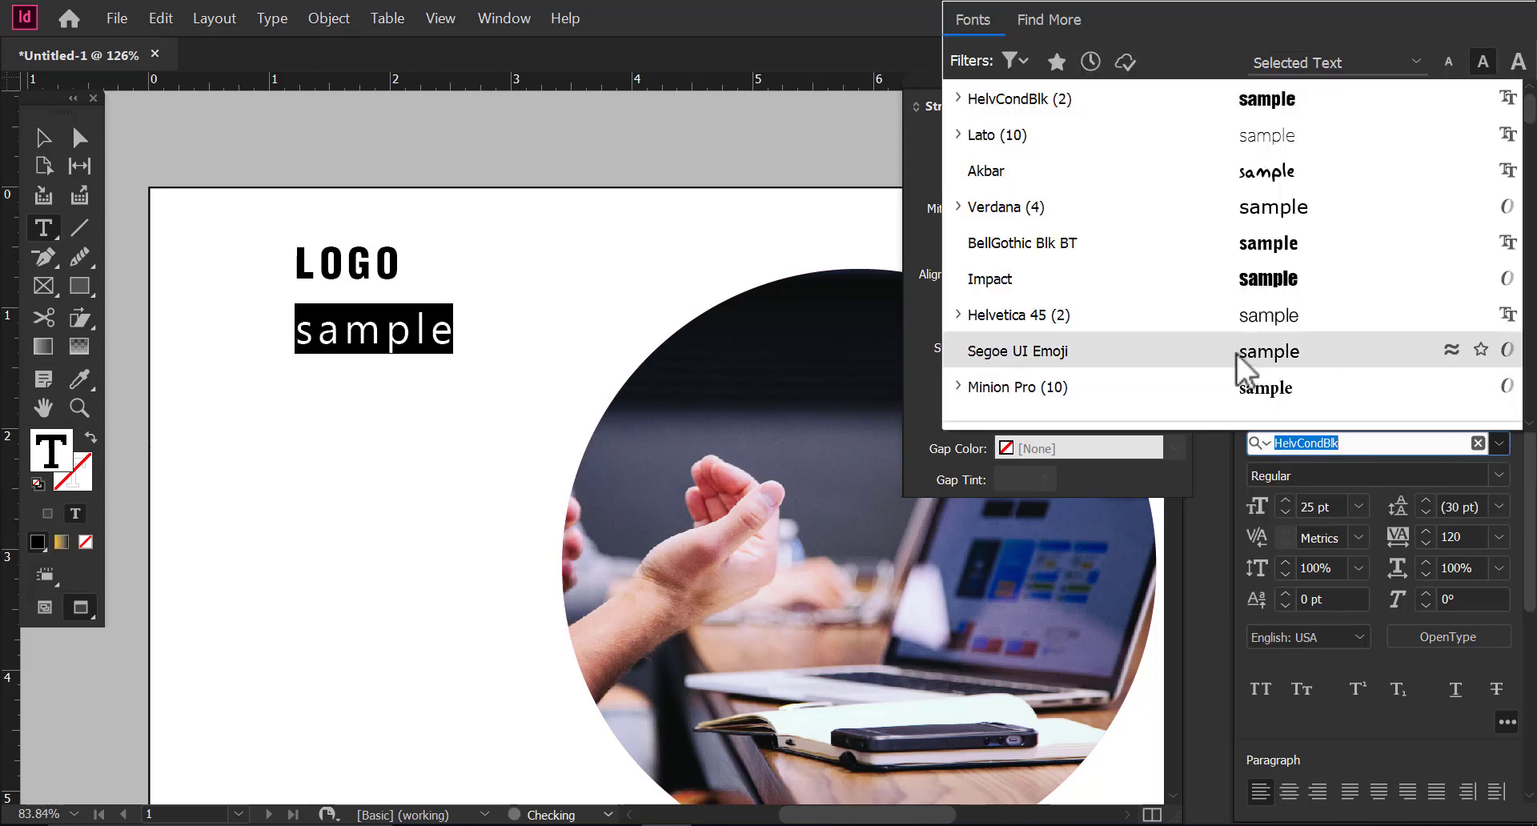
left_click(1197, 364)
key("Escape")
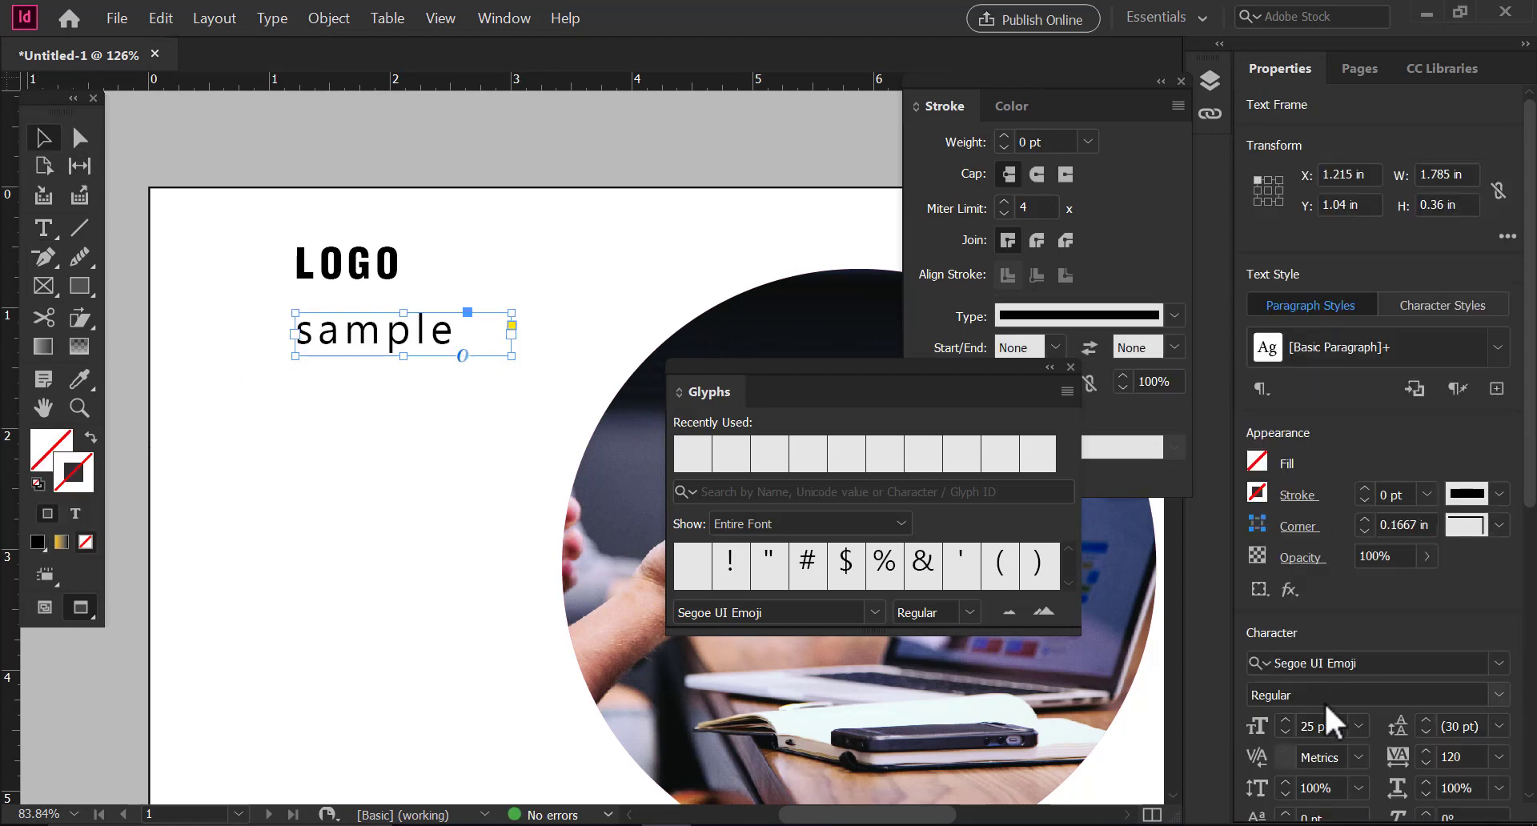
type("20")
key("Return")
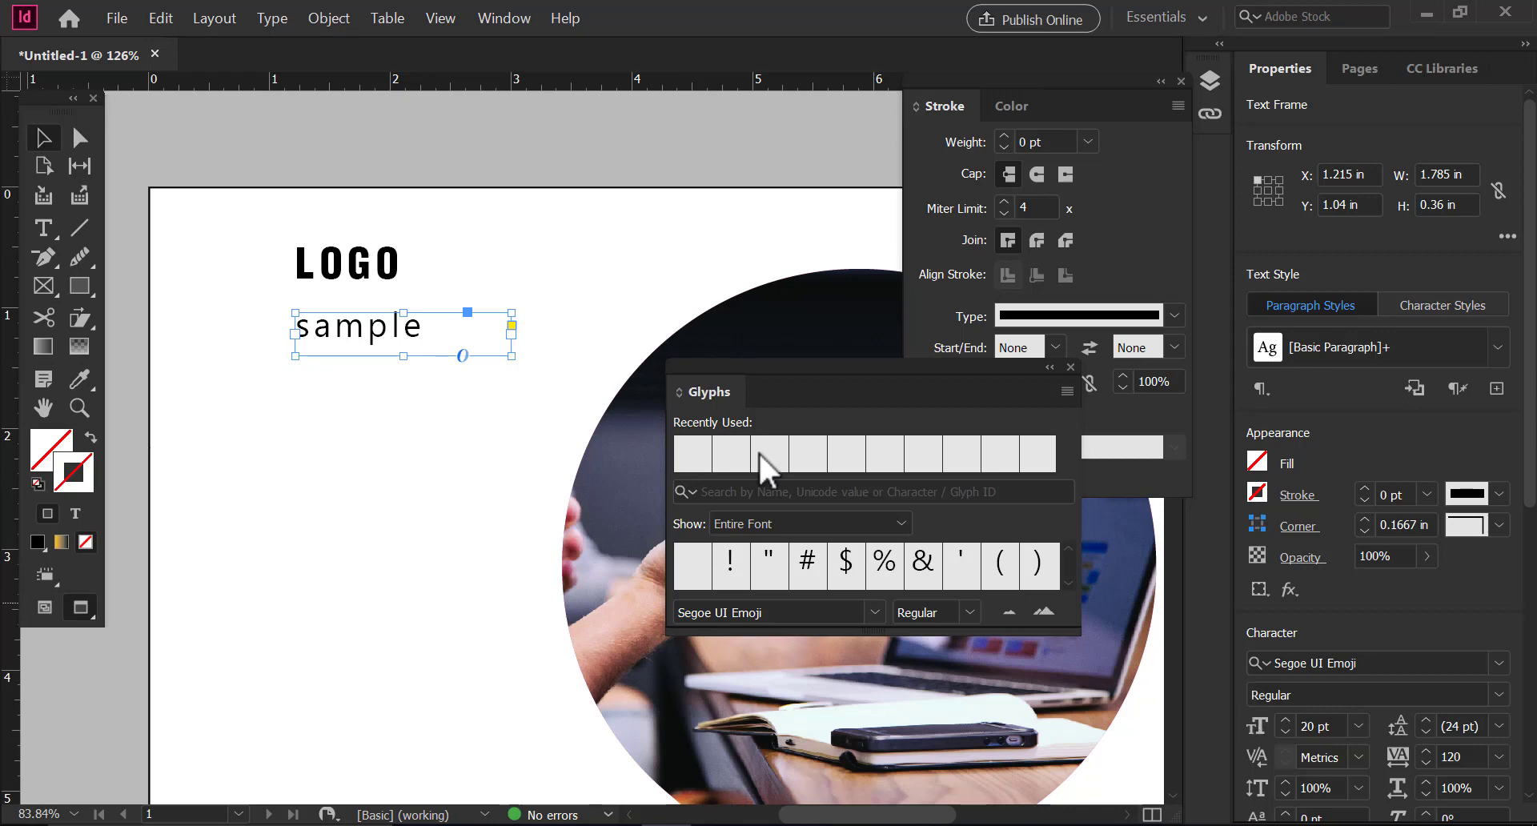
Reduce the sample text to 15 pt and widen its tracking to 150.
double_click(400, 330)
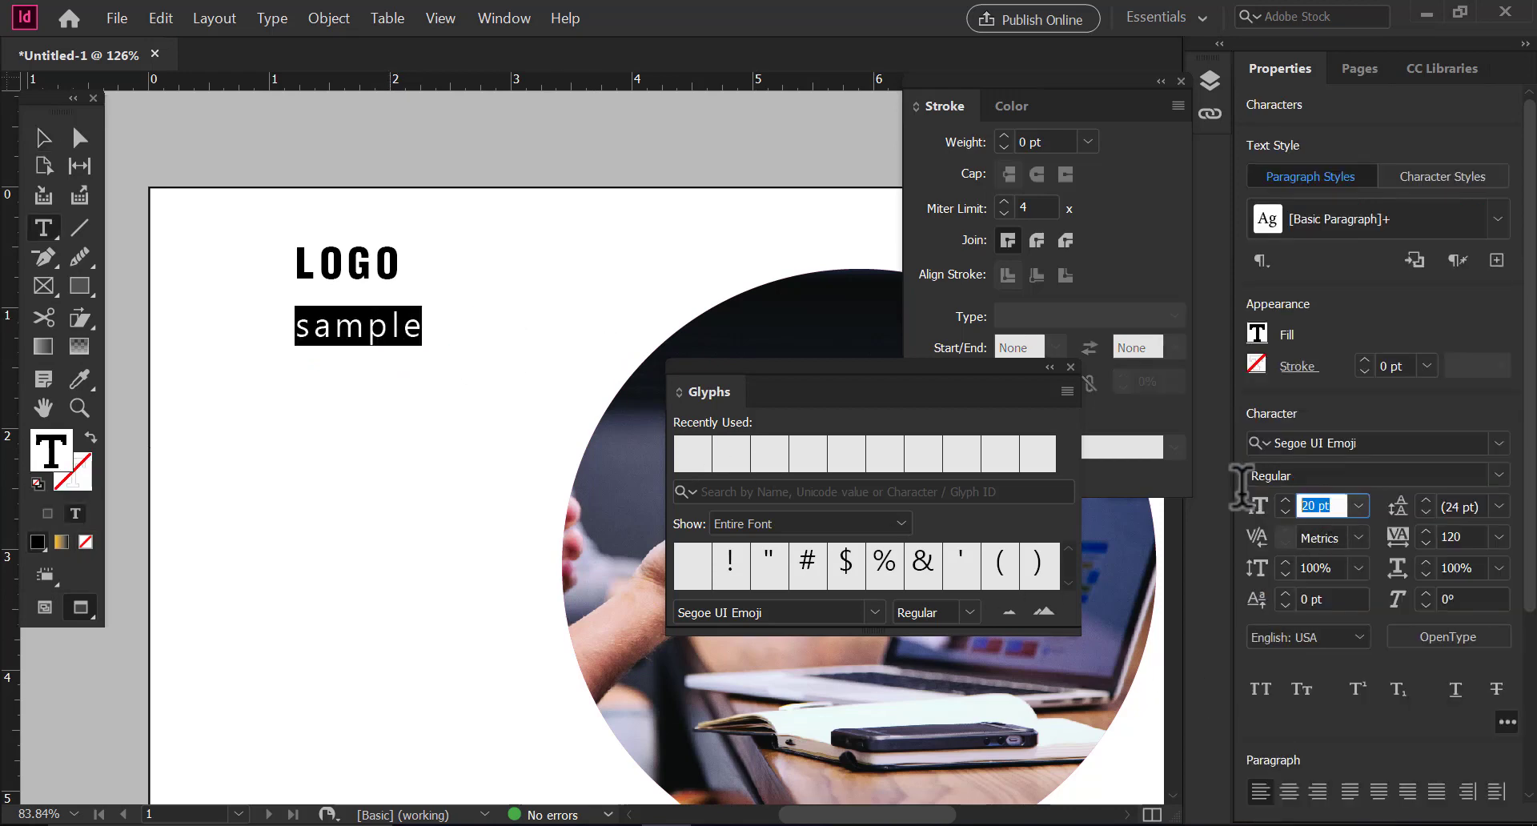
type("15")
key("Return")
left_click(44, 138)
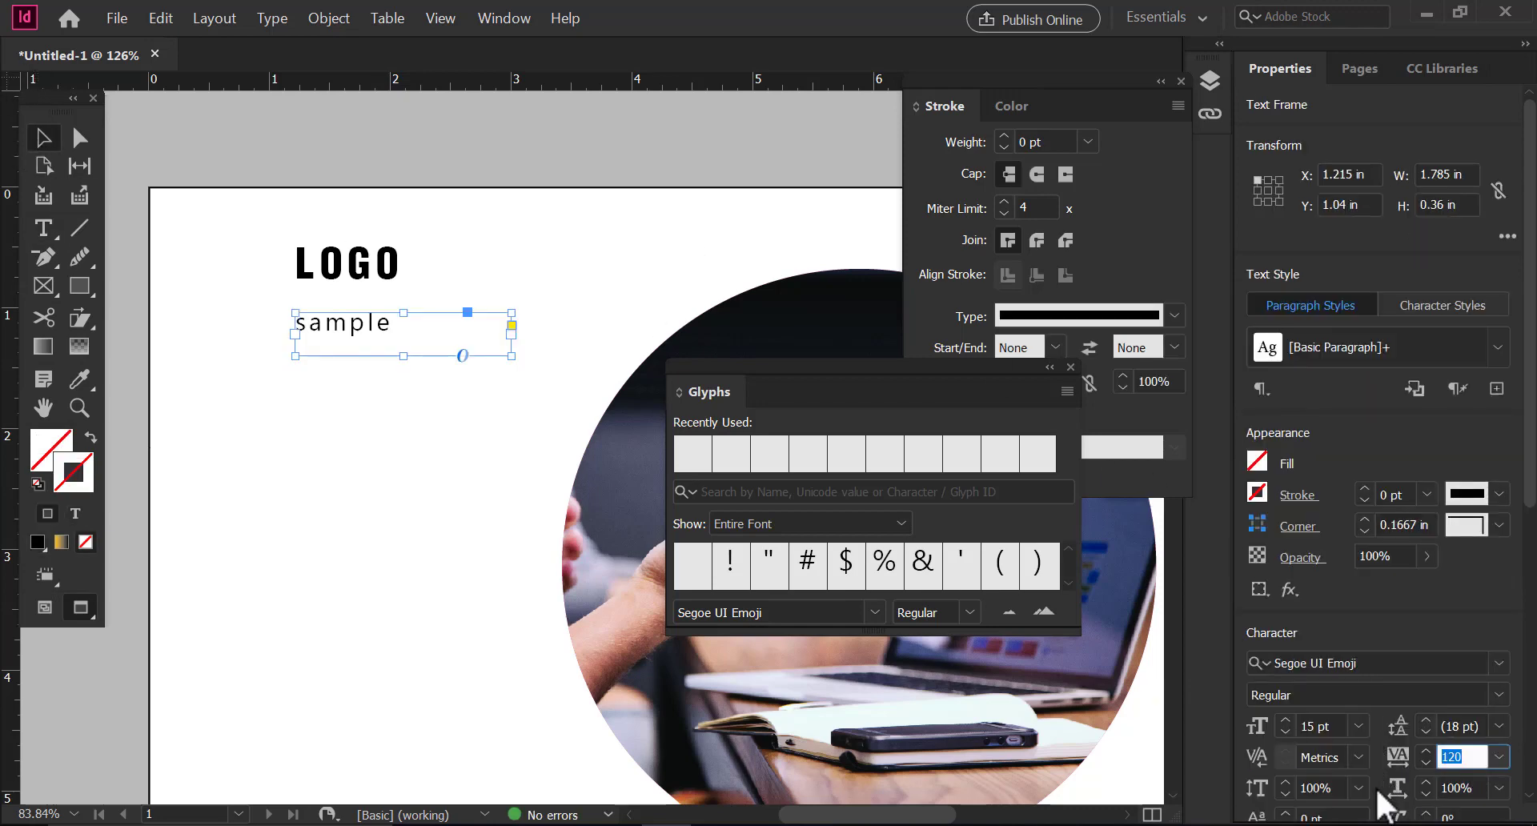
type("130")
key("Return")
double_click(357, 322)
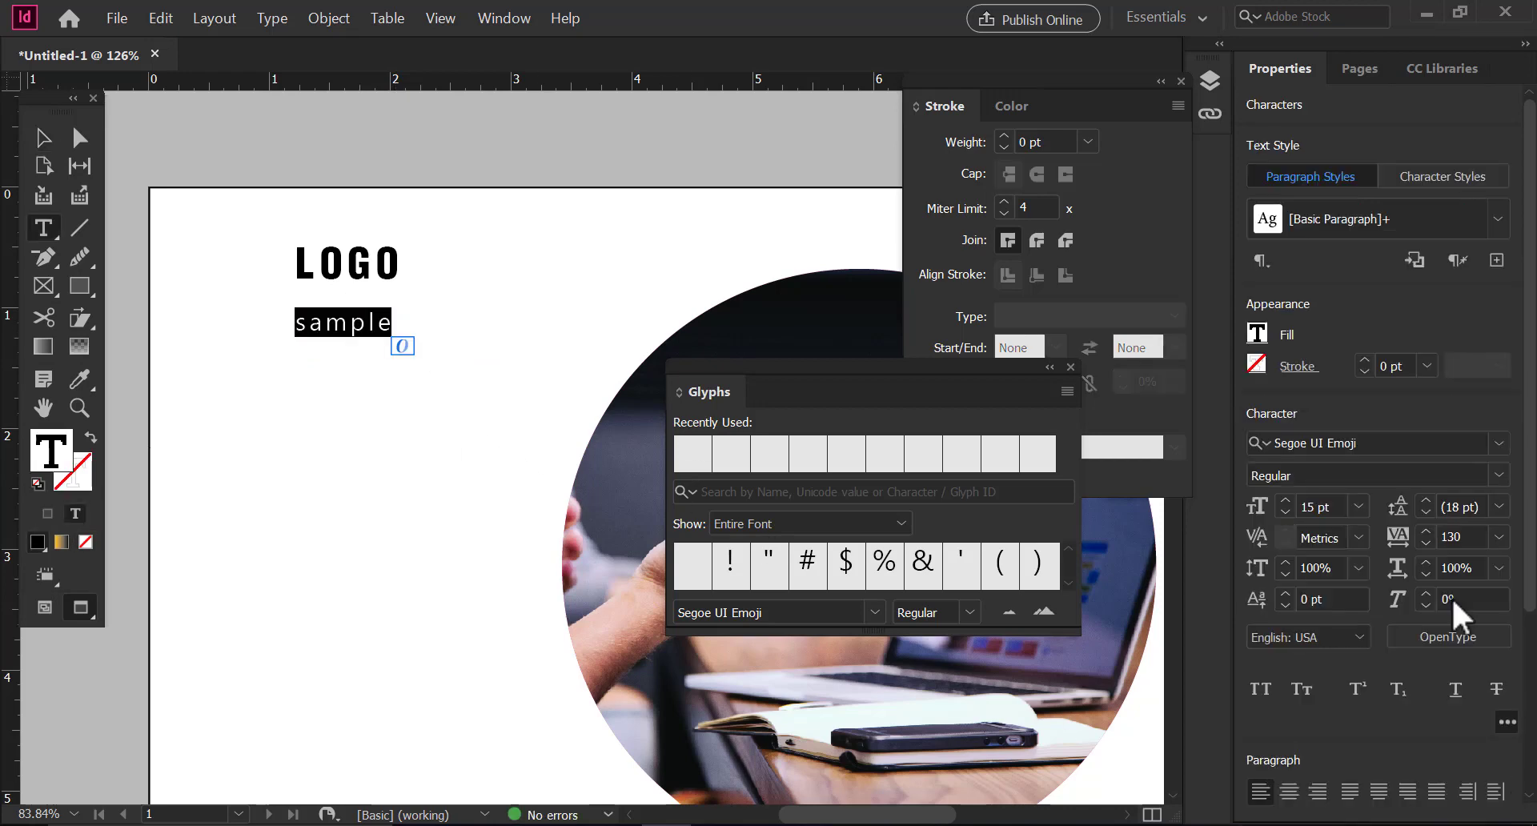
key("Return")
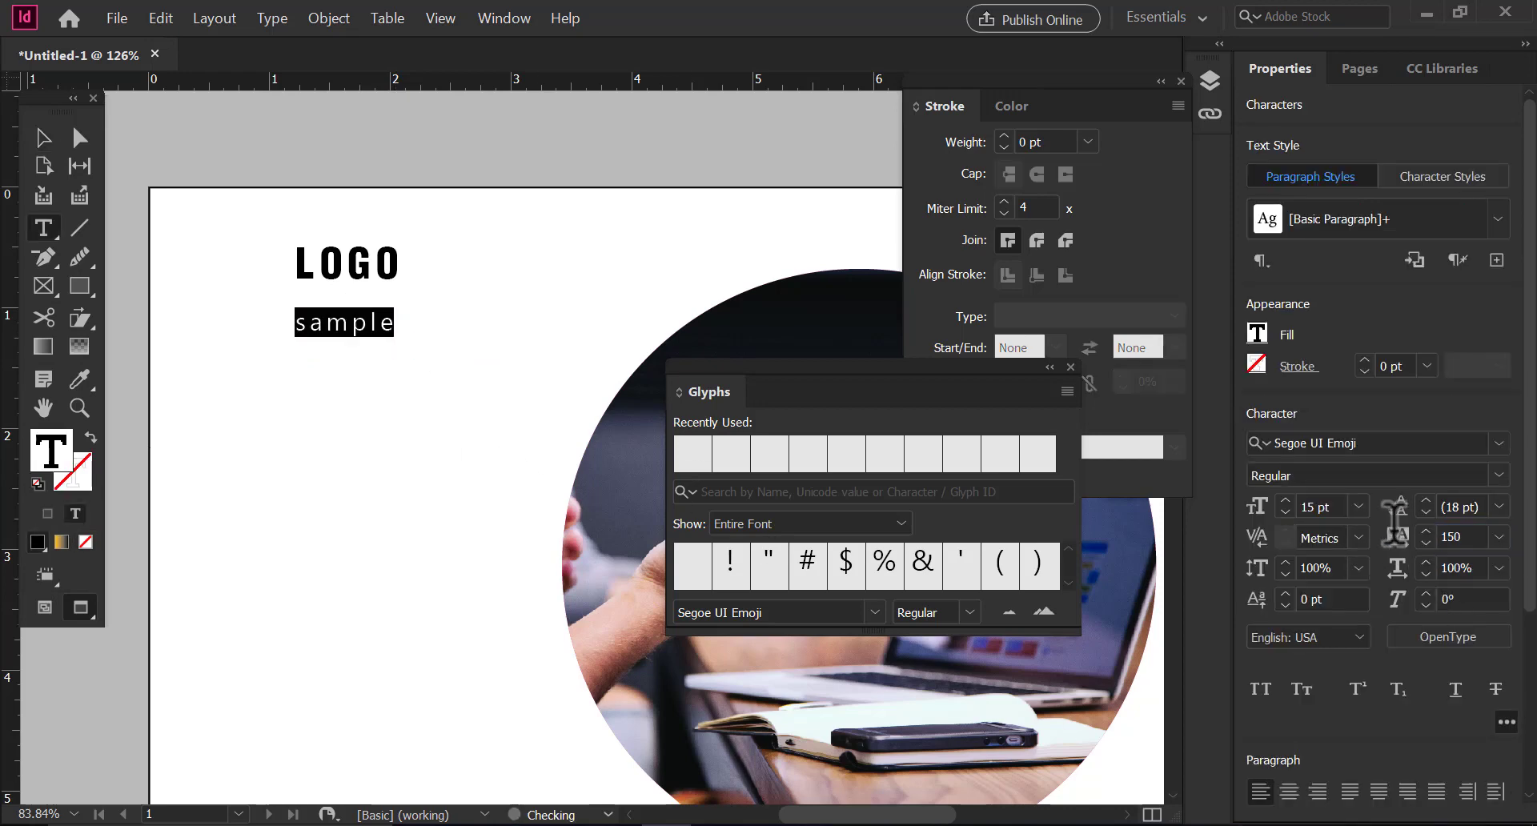
Move the sample text frame up directly beneath LOGO and set its tracking to 200.
key("Escape")
left_click_drag(387, 328, 391, 314)
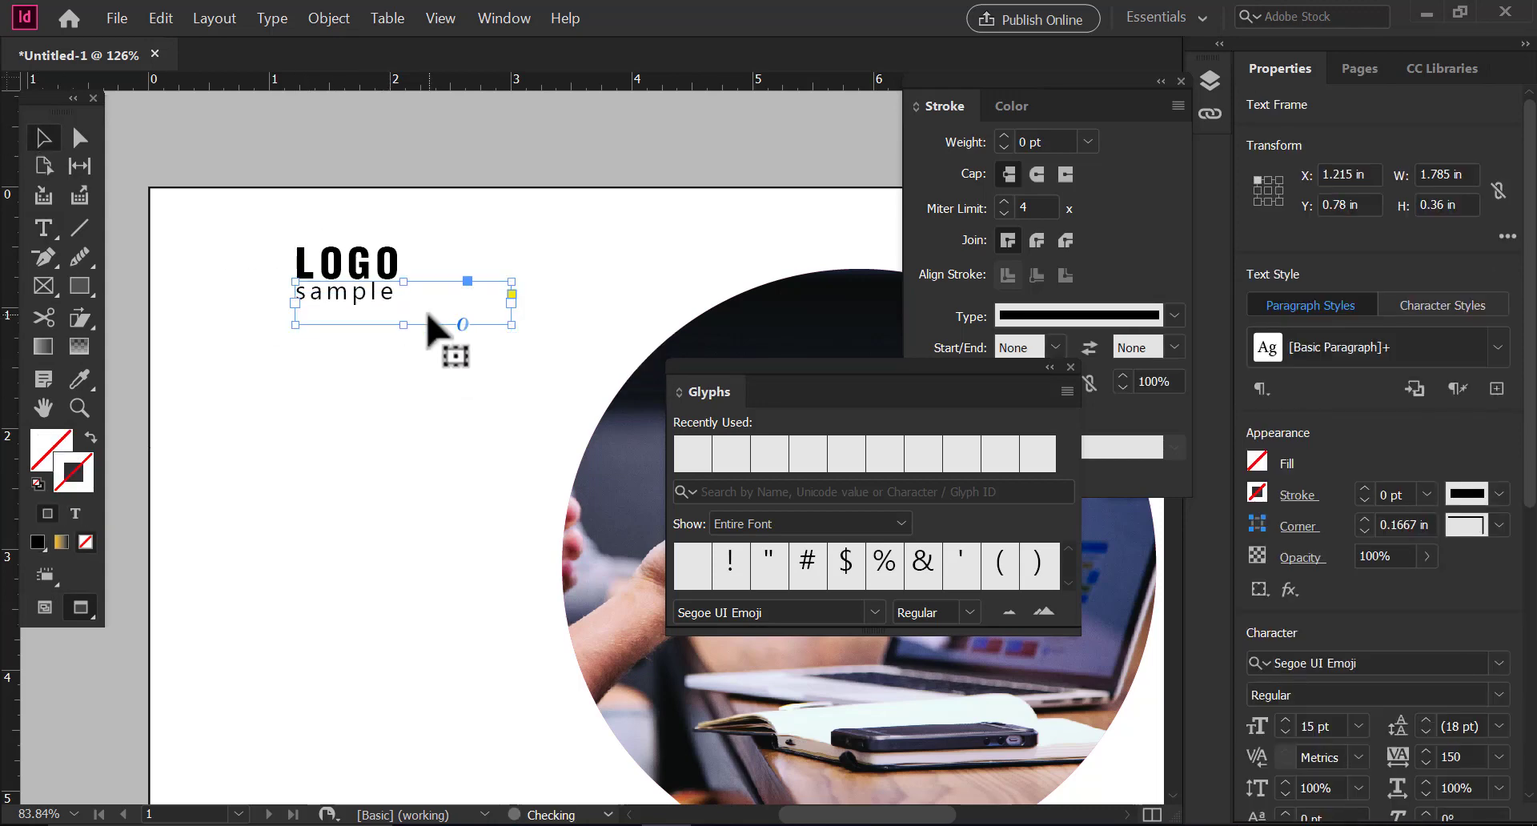
double_click(359, 302)
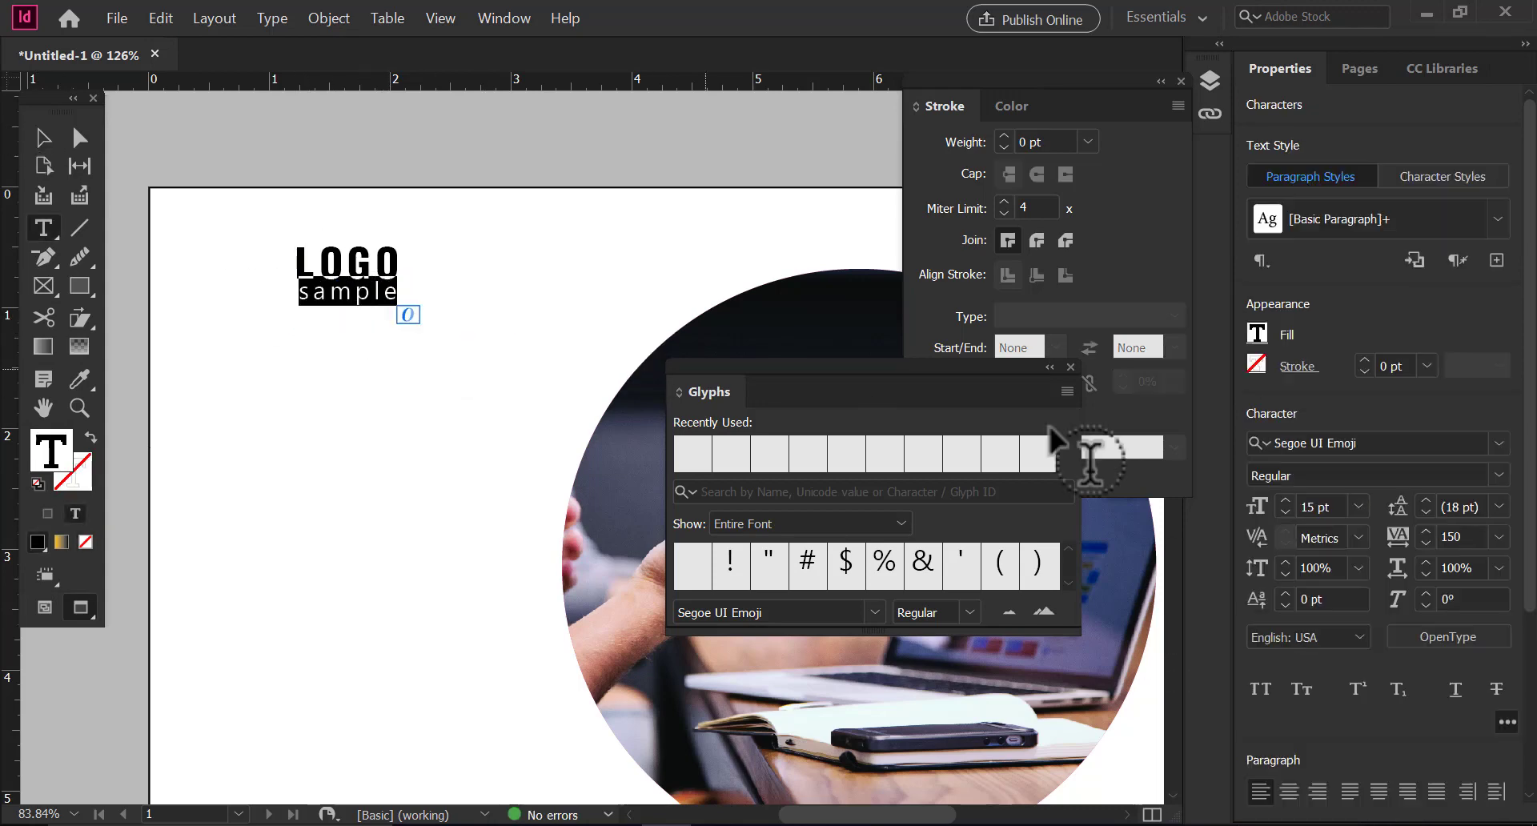
type("200")
key("Return")
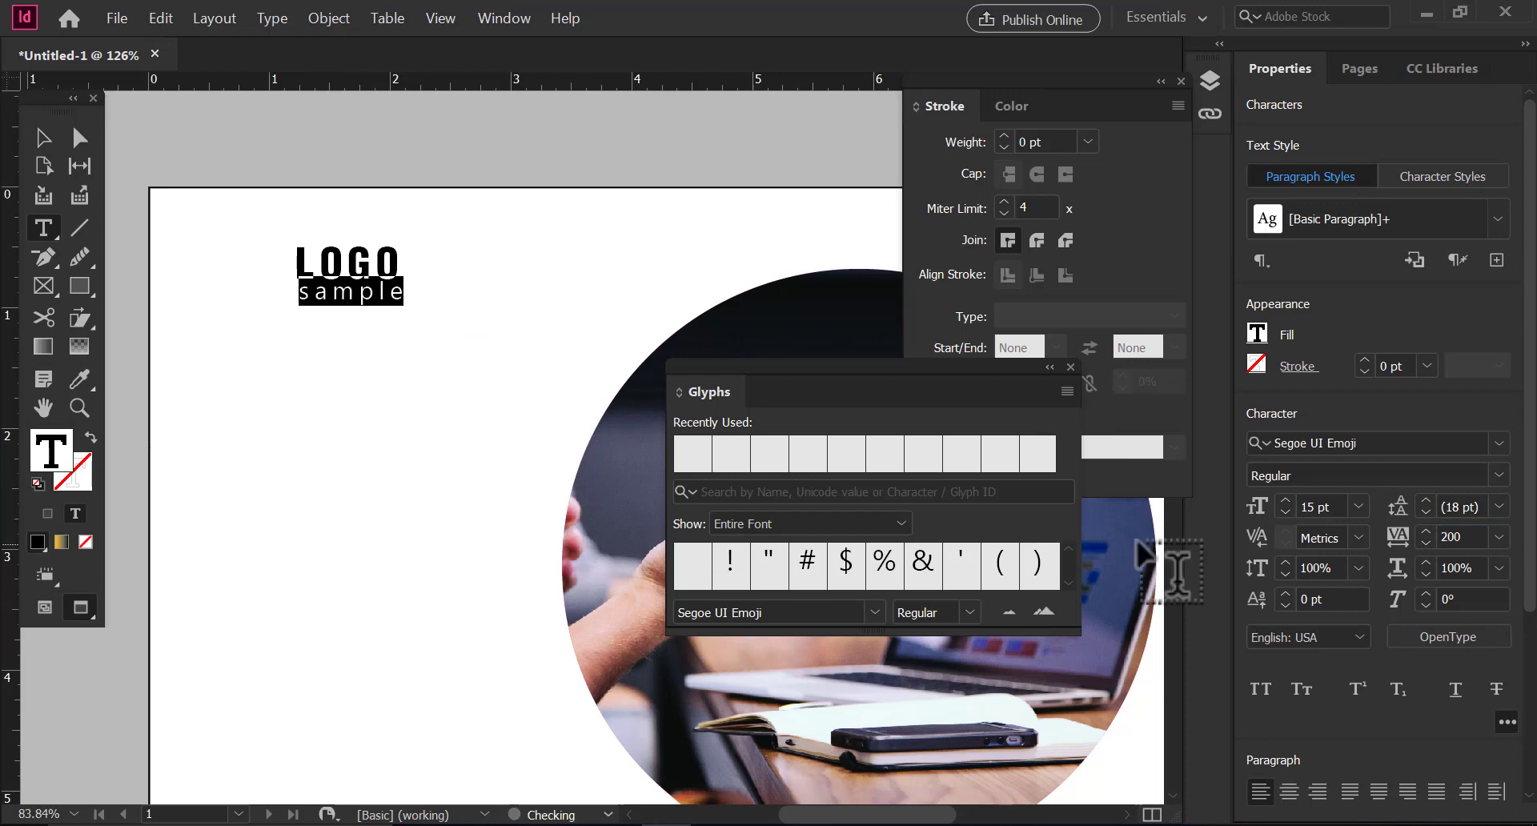
Tighten the sample frame around its text and nudge both text frames down and right to about X 1.354, Y 0.639 in.
key("Escape")
left_click_drag(406, 324, 417, 282)
left_click_drag(253, 221, 484, 380)
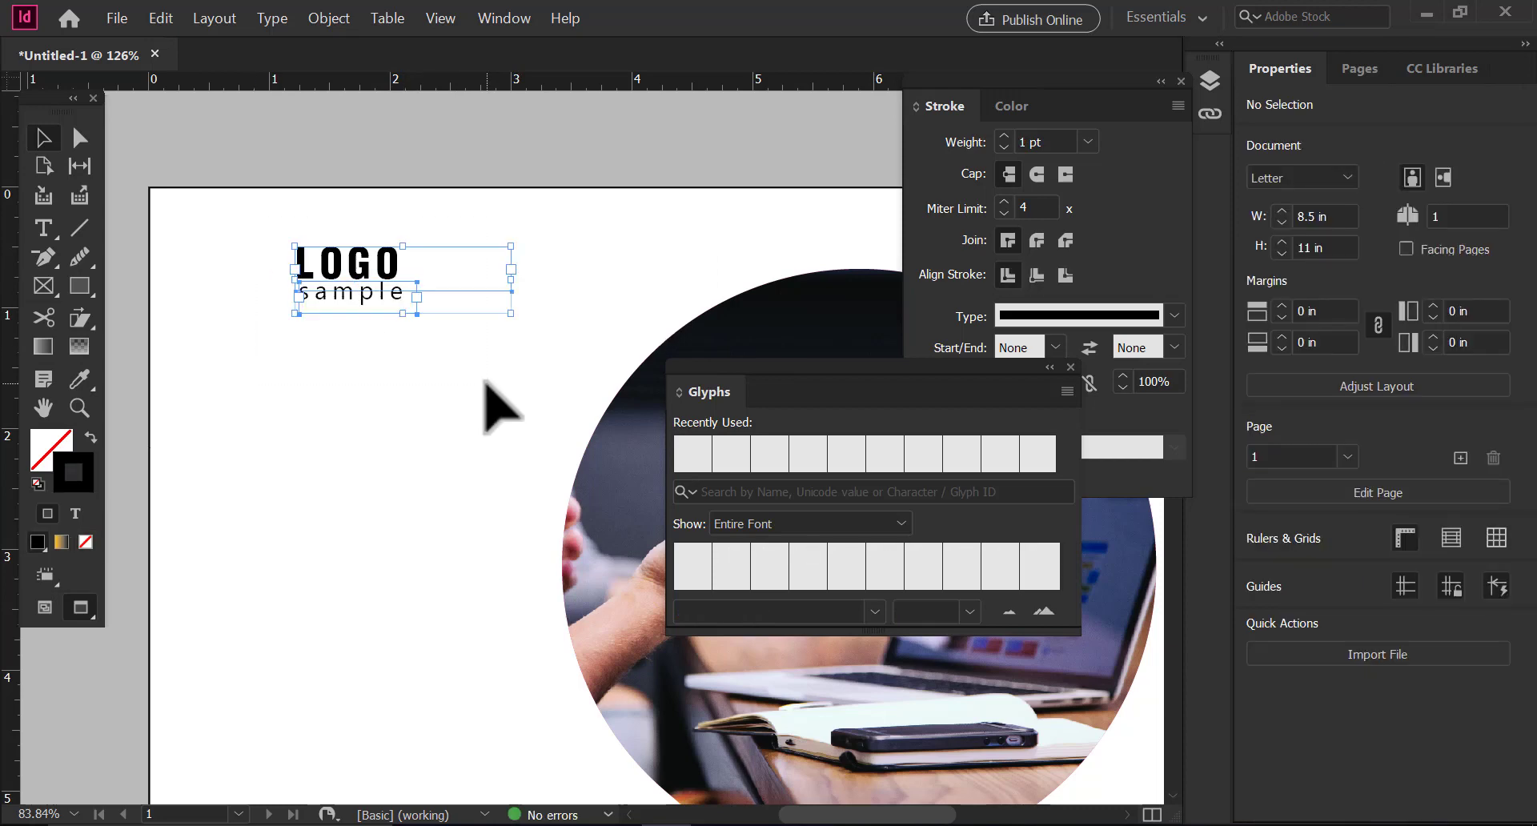
key("shift+Down")
key("shift+Down")
key("shift+Up")
key("shift+Right")
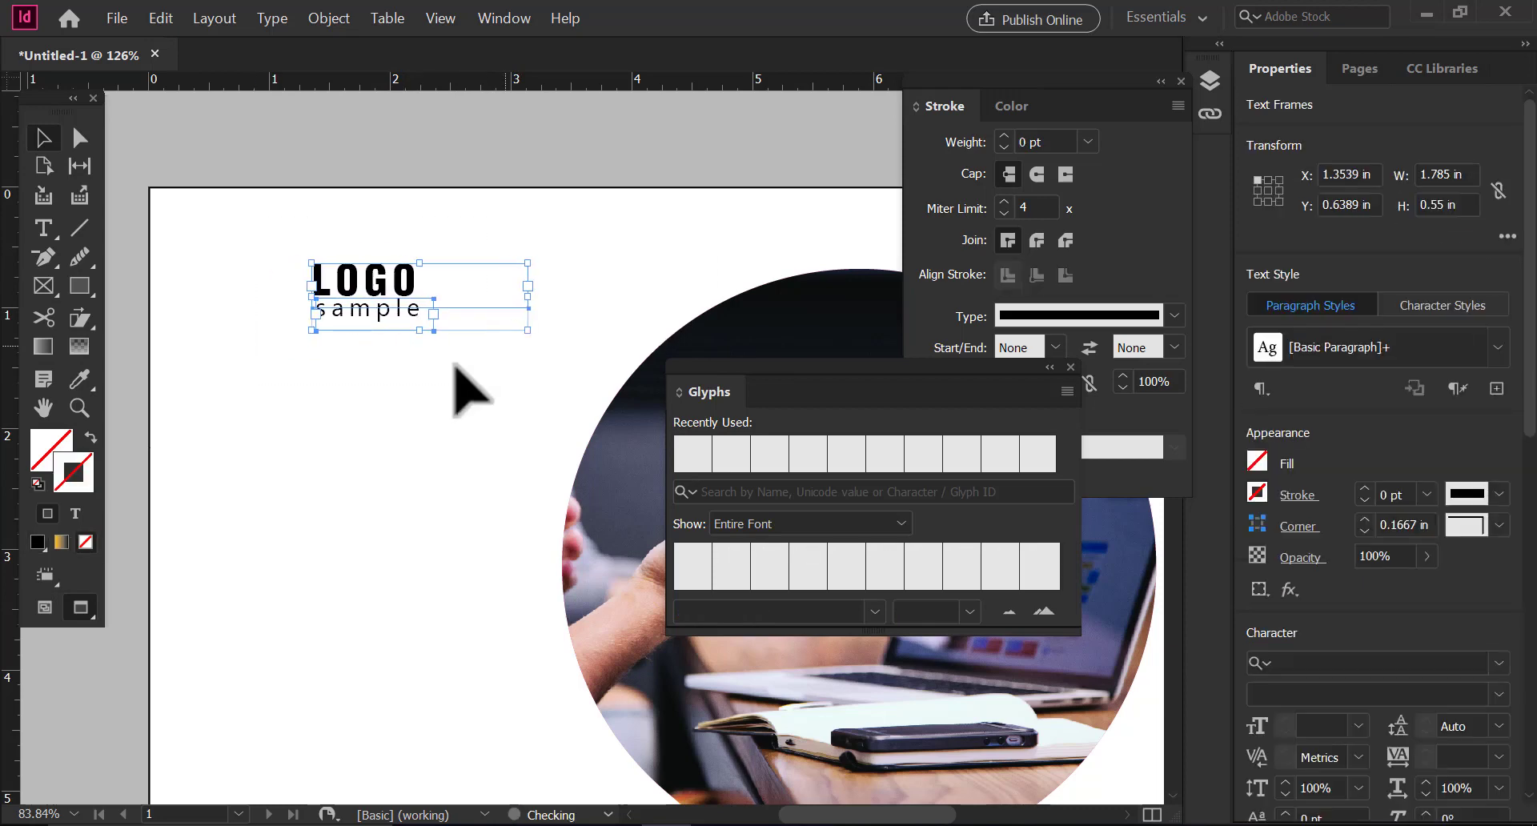
Draw a circle about 0.56 in wide below LOGO and add an overlapping copy about 0.28 in beside it.
left_click(453, 365)
left_click(88, 293)
left_click(178, 340)
mouse_move(214, 372)
left_mouse_down()
mouse_move(311, 467)
mouse_move(280, 435)
mouse_move(314, 407)
mouse_move(285, 407)
left_mouse_up()
key("v")
left_click(409, 432)
Fill the left circle black and give the right circle the orange gradient sampled from the diagonal bar, without strokes.
left_click(254, 436)
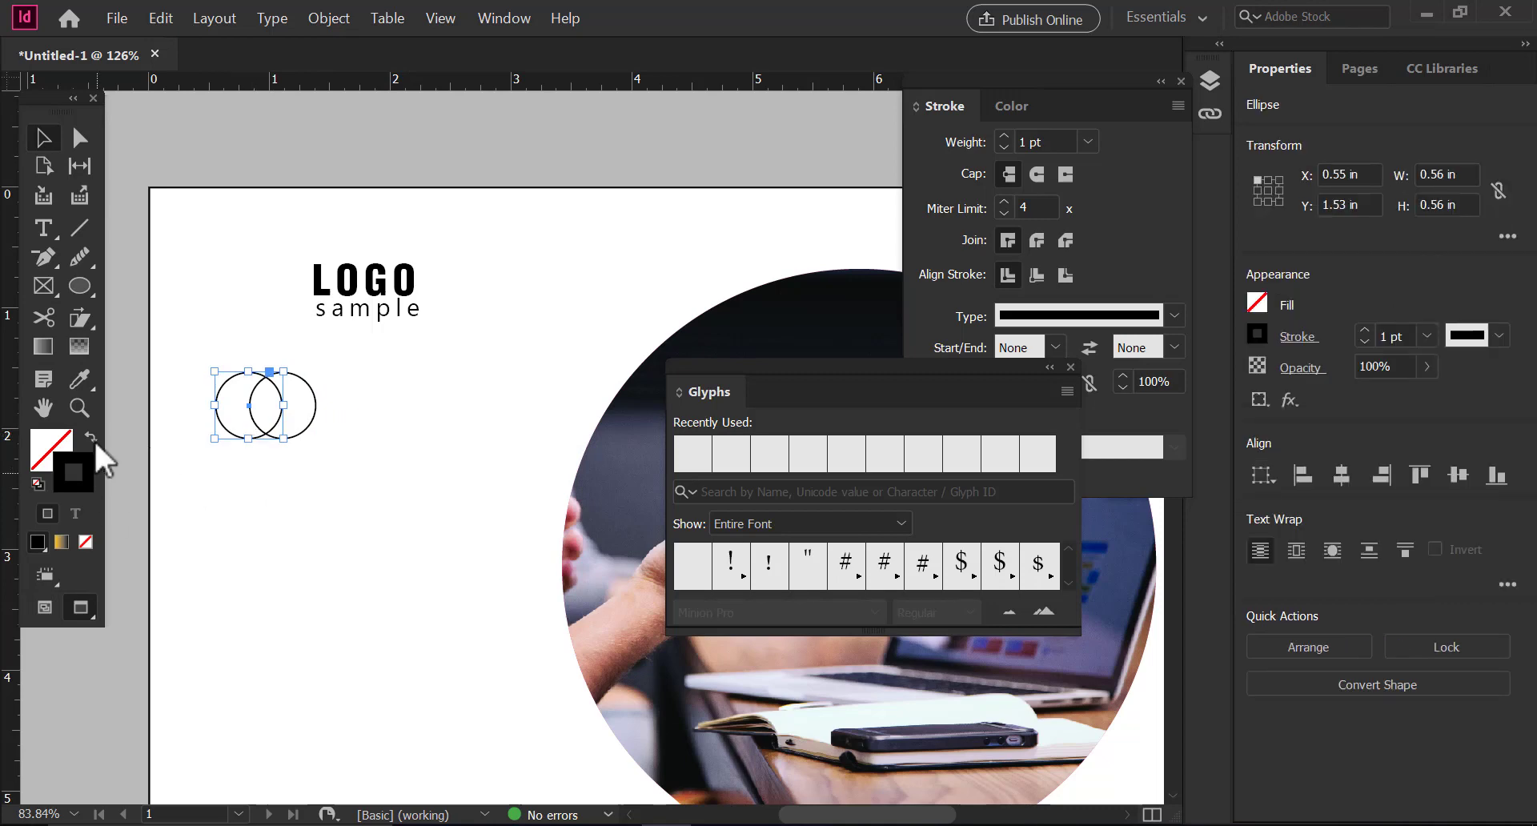
left_click(91, 438)
left_click(299, 428)
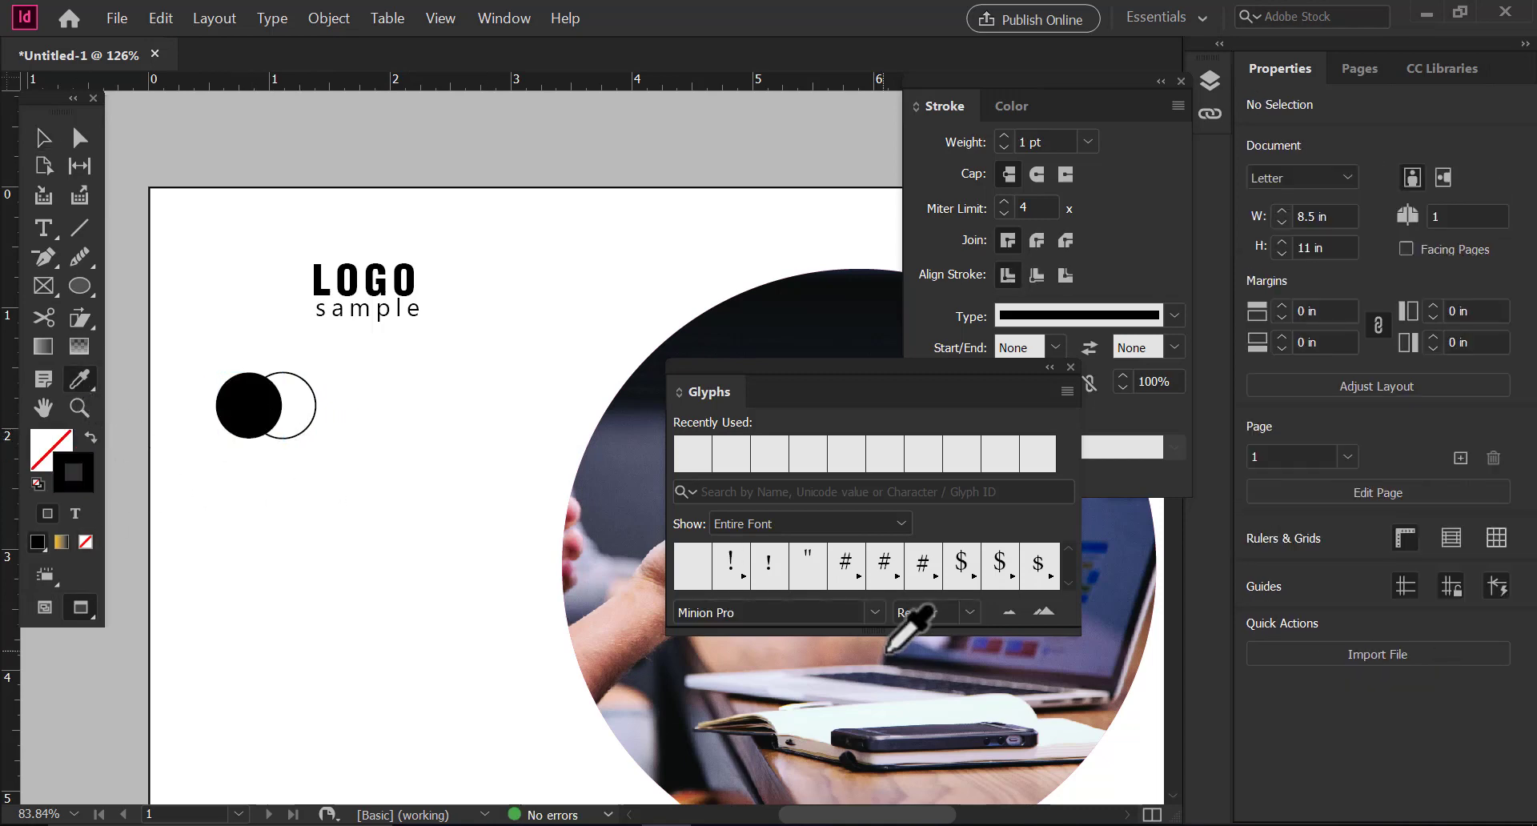
left_click_drag(919, 659, 865, 515)
left_click(901, 752)
left_click(43, 138)
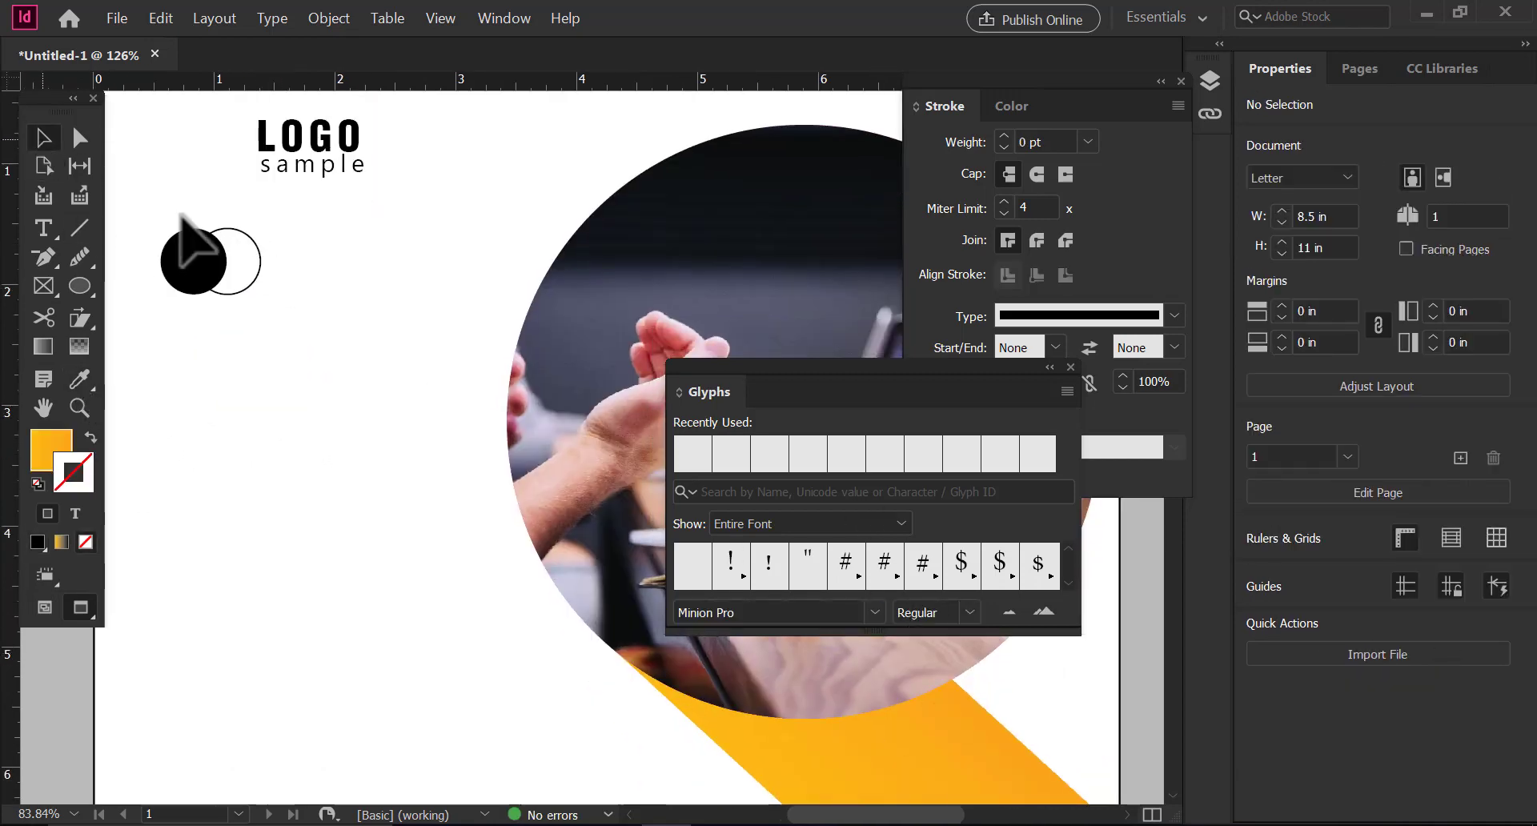
left_click(258, 276)
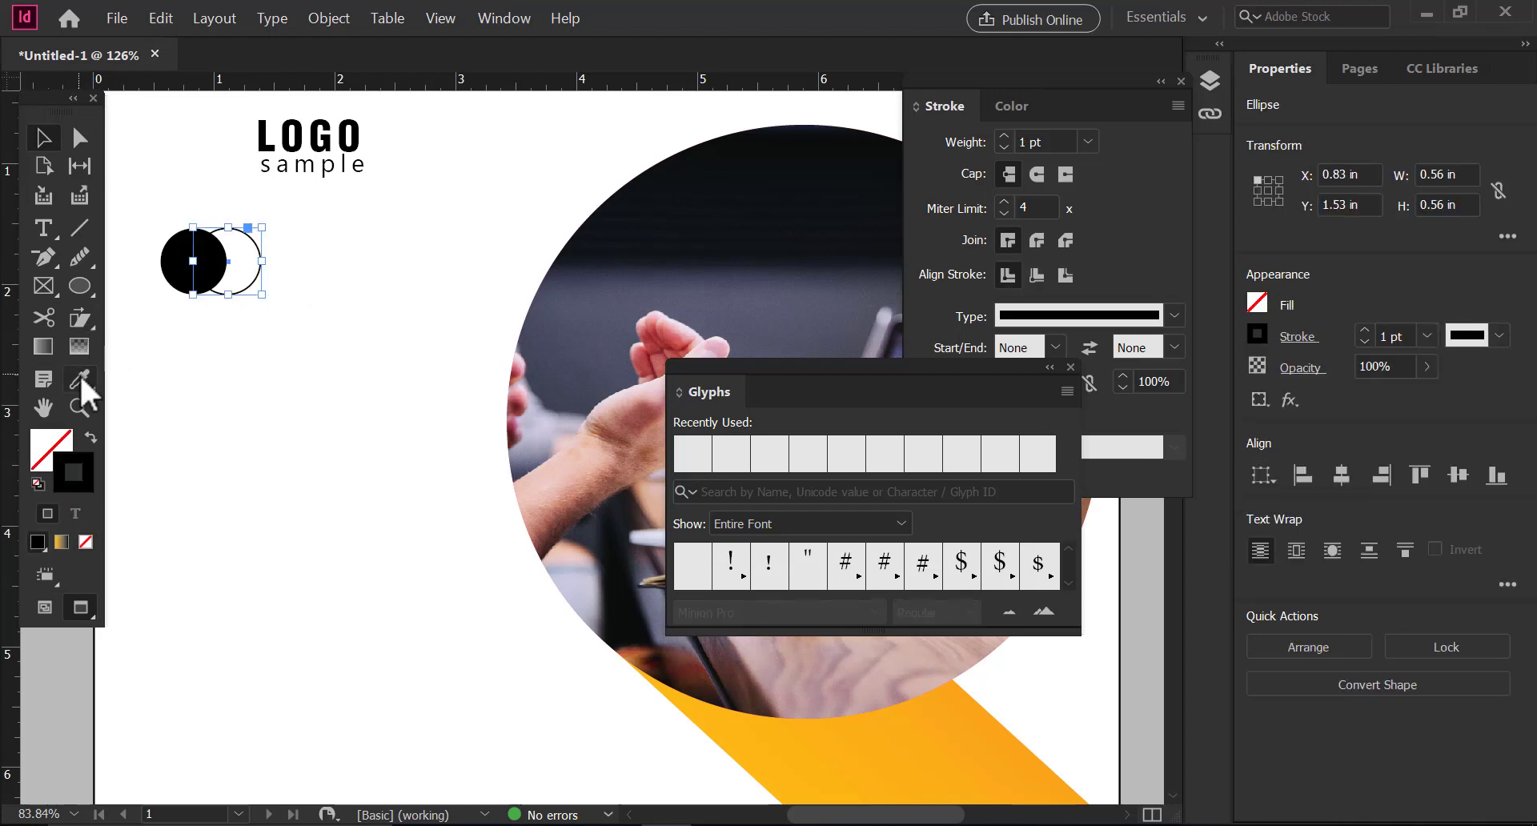
left_click(81, 377)
left_click(890, 759)
left_click(44, 138)
left_click(374, 362)
Select both overlapping circles, keep alignment relative to the selection, and group them.
left_click_drag(320, 270, 268, 410)
left_click(1261, 476)
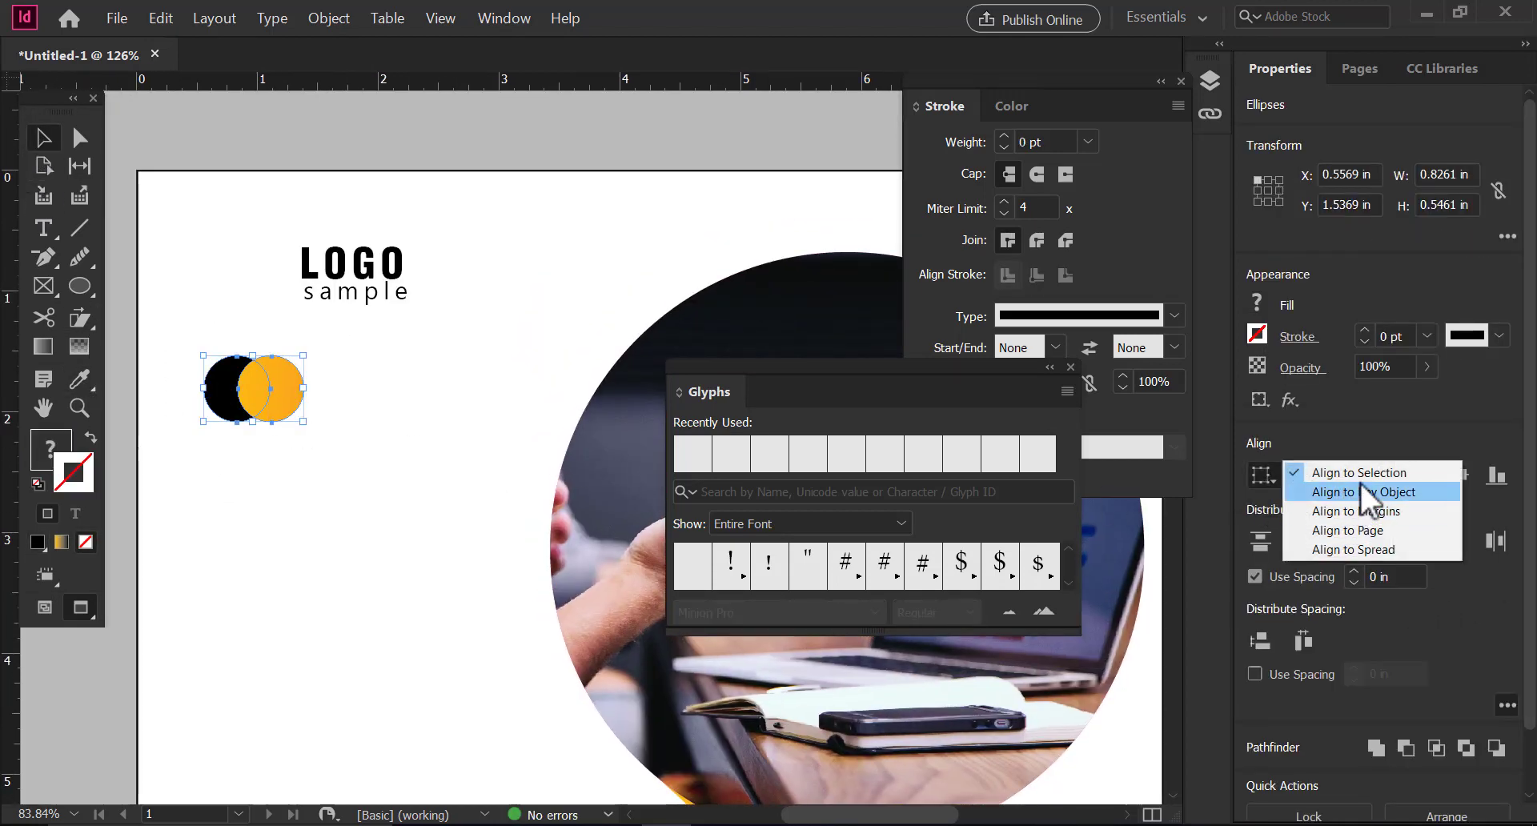
left_click(1329, 473)
right_click(270, 402)
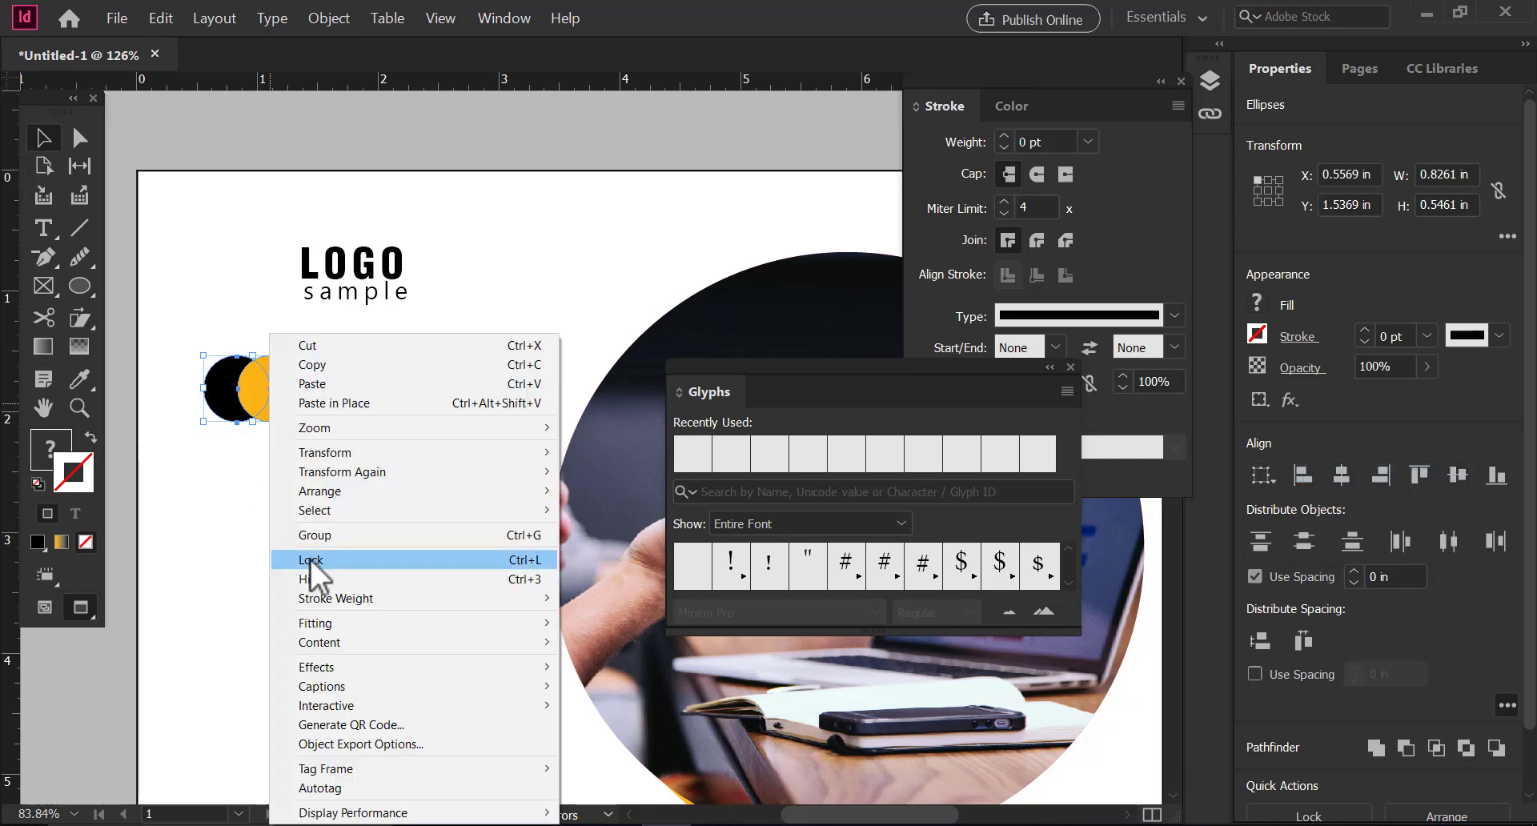
left_click(311, 535)
Scale the circle group down to about 0.53 x 0.35 in and place it immediately left of LOGO, at about X 0.764, Y 0.604 in.
left_click_drag(277, 426, 241, 285)
key("shift+Left")
key("Down")
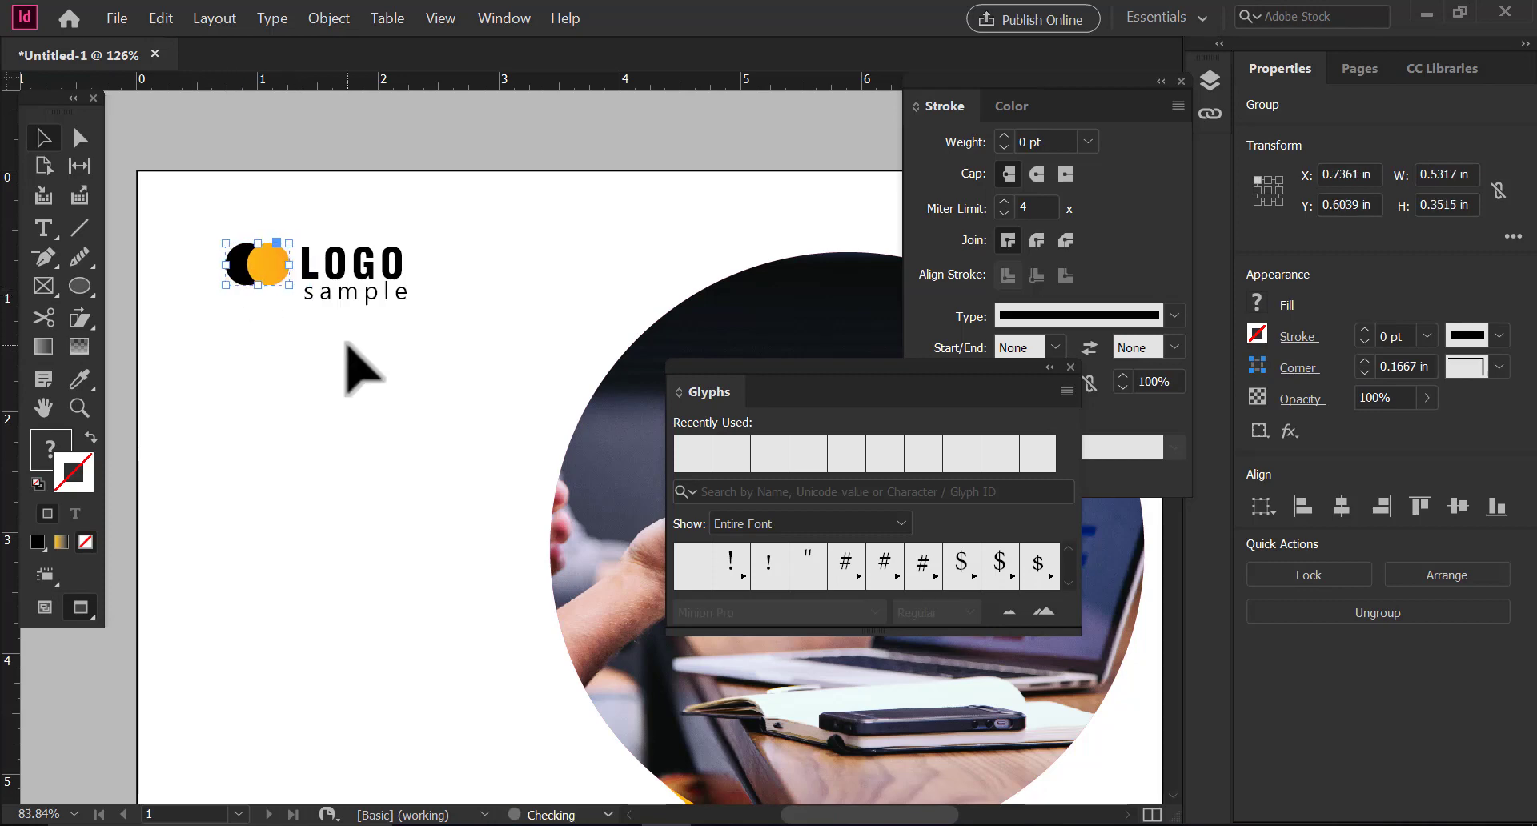
key("Right")
key("Right")
key("Down")
key("Up")
Group the circle icon with the LOGO and sample text, and nudge the whole logo left and slightly up.
left_click_drag(194, 232, 441, 341)
right_click(354, 296)
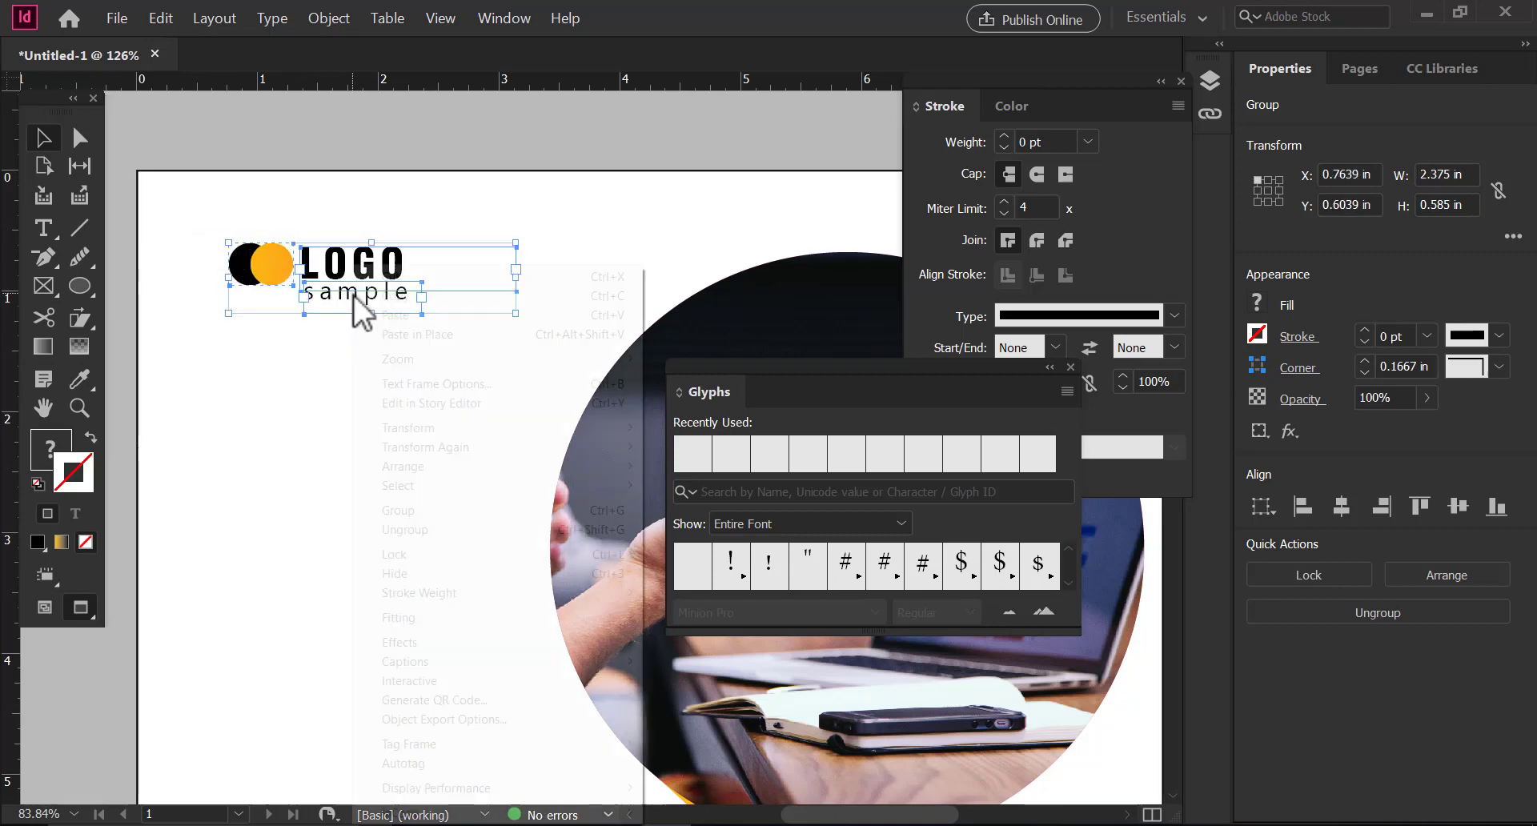
left_click(420, 512)
key("shift+Left")
key("shift+Left")
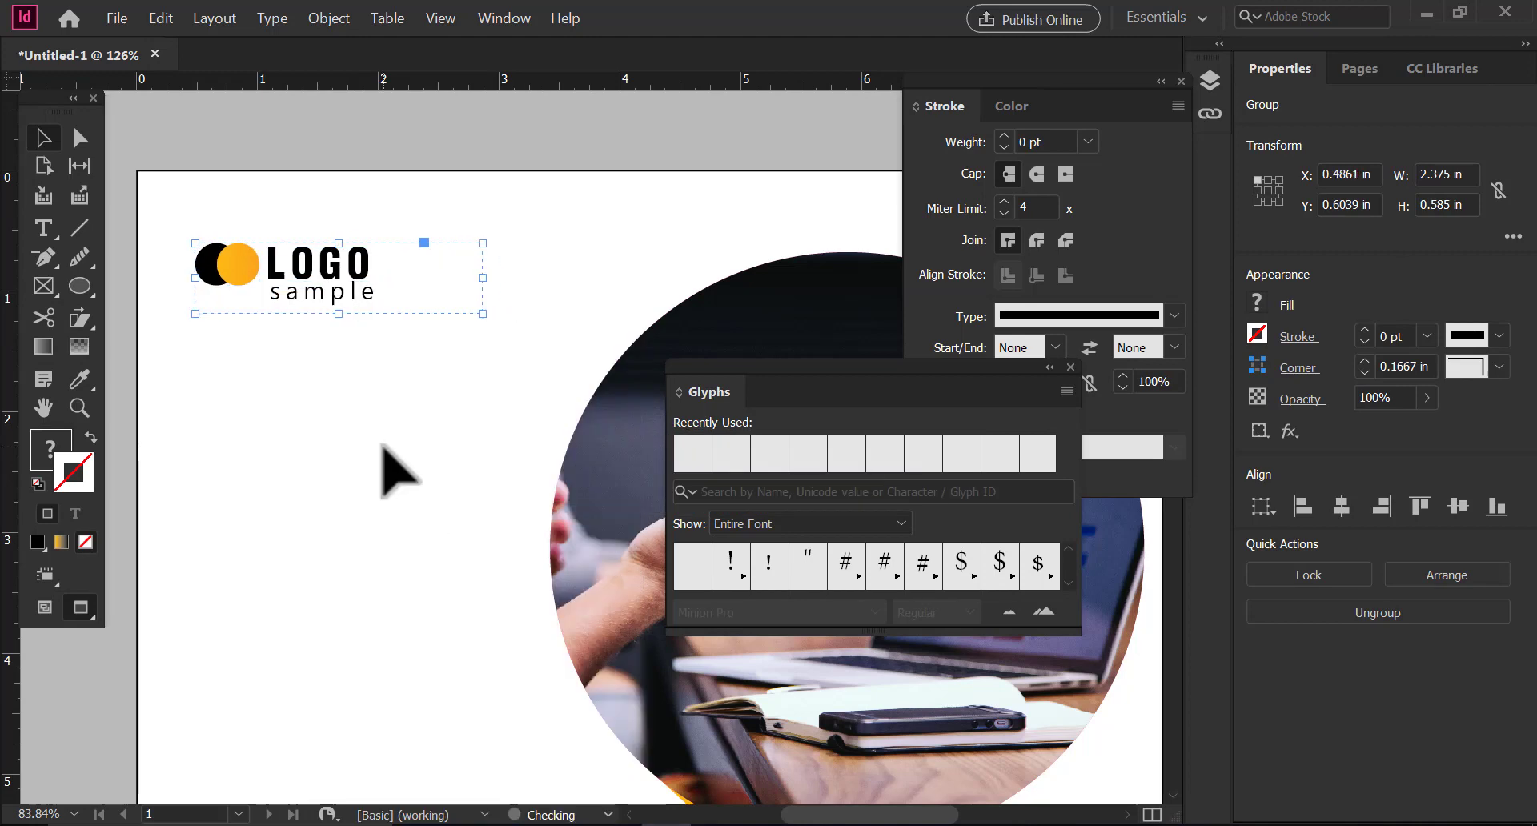
key("shift+Right")
key("Up")
left_click(380, 437)
Show the whole page and close Glyphs.
key("z")
left_click_drag(547, 433, 433, 426)
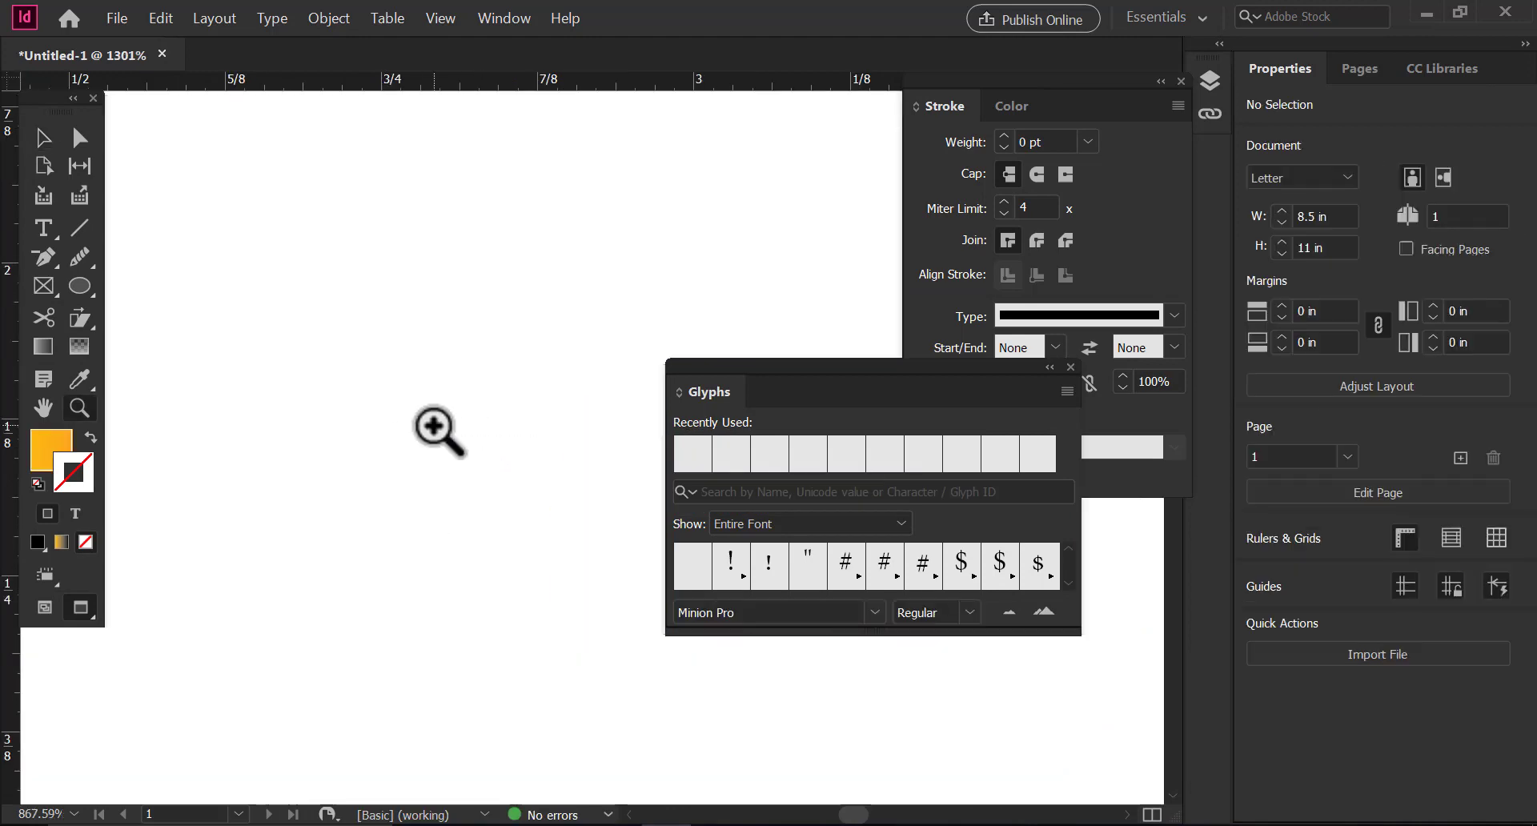
key("ctrl+0")
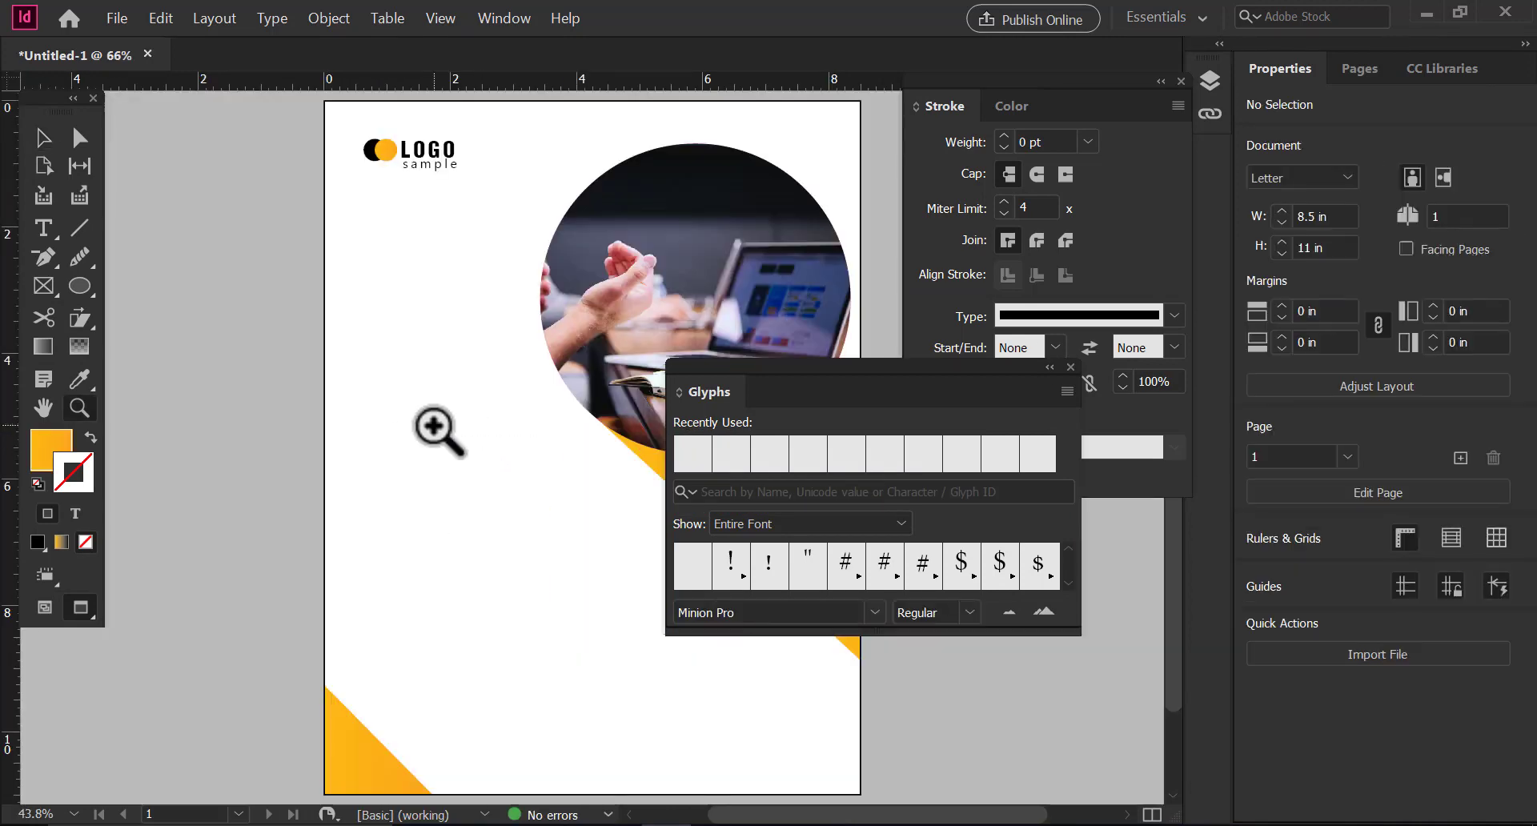
left_click(1070, 367)
left_click(54, 139)
left_click_drag(521, 306, 432, 318)
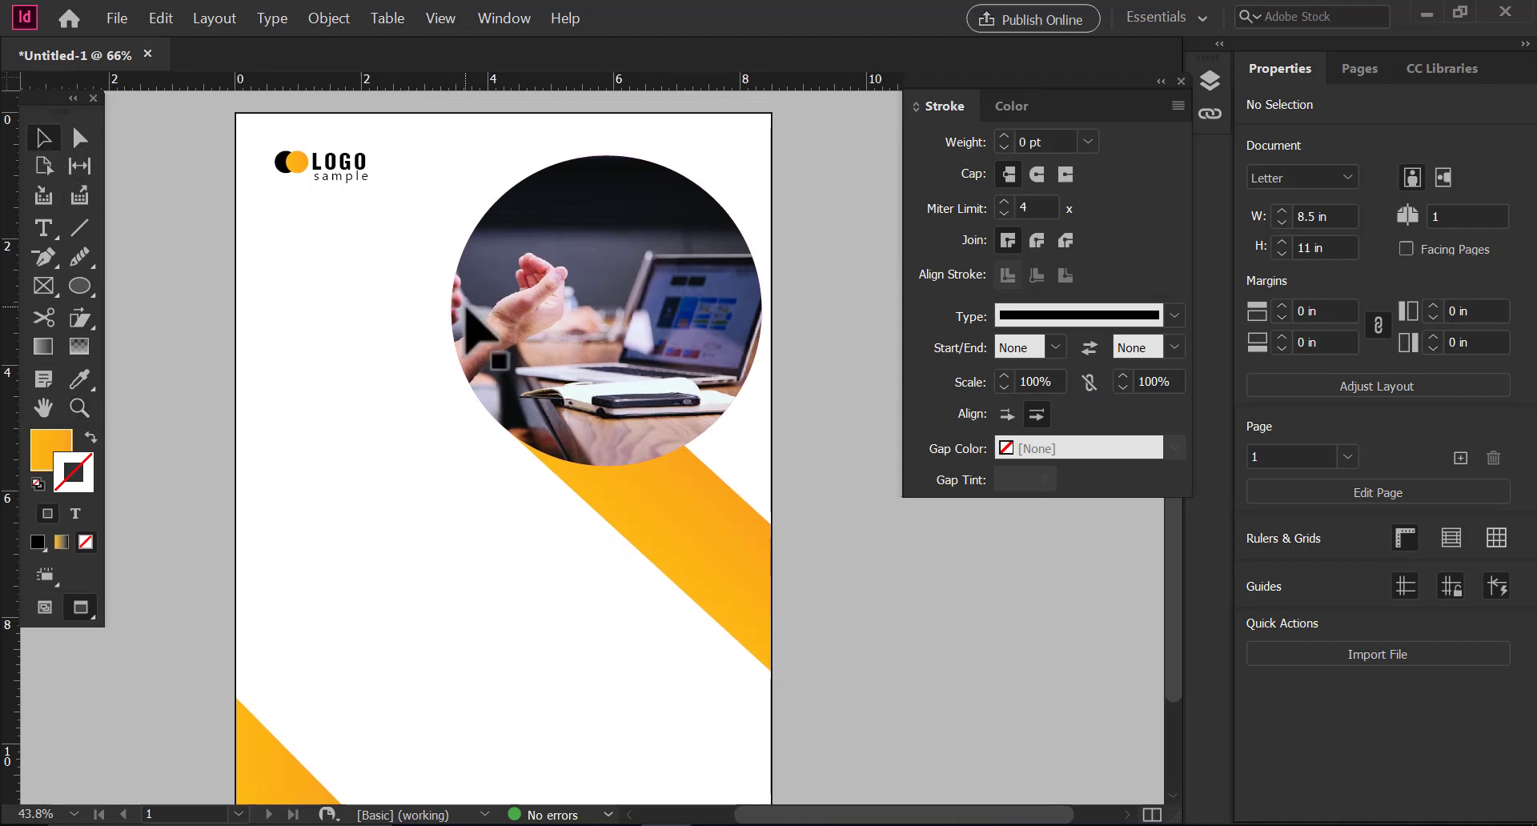
Apply a linear gradient fill to the page-sized background rectangle.
left_click(302, 360)
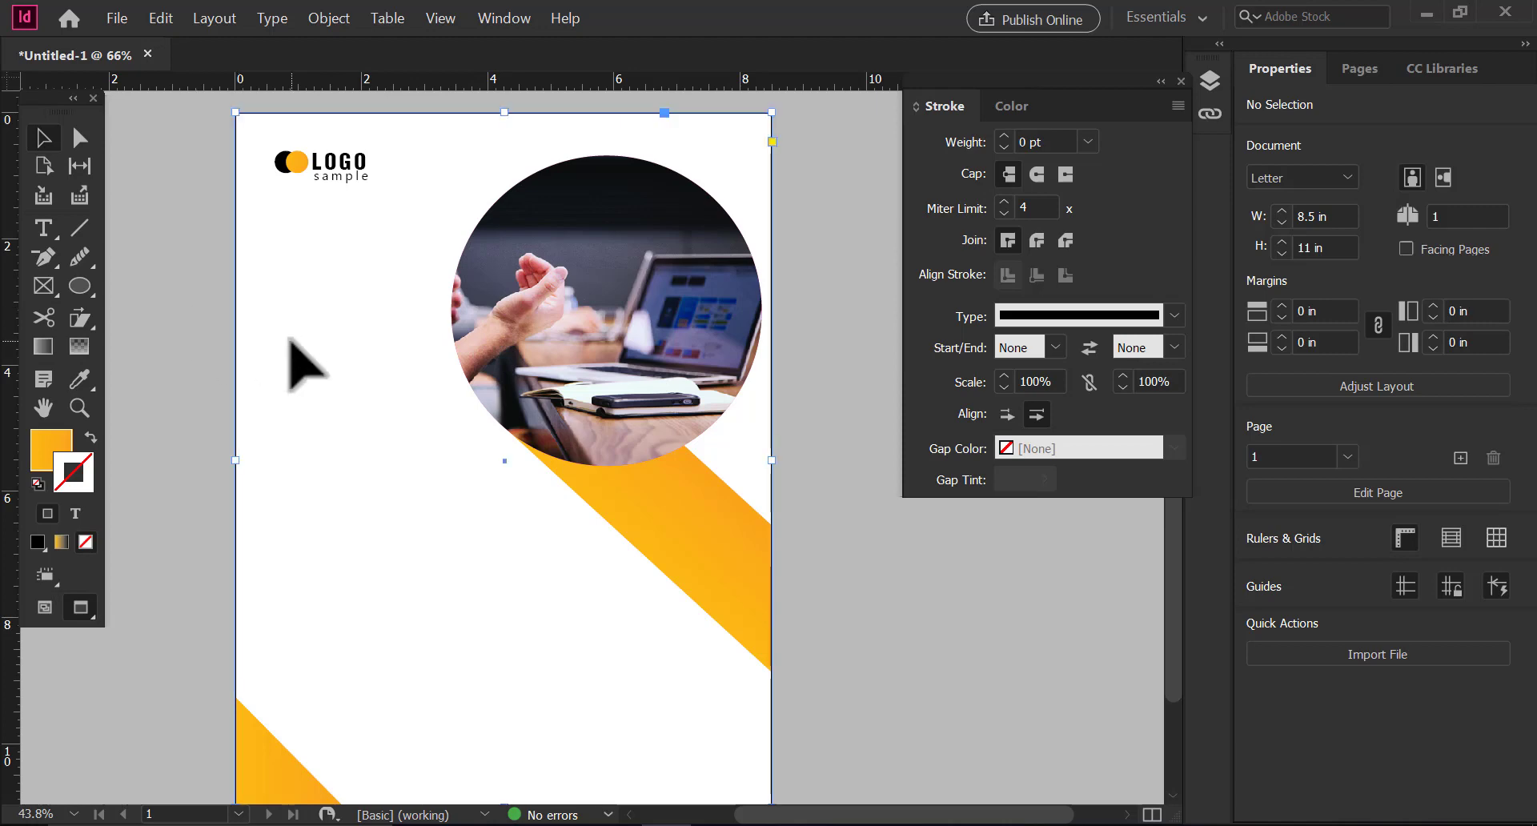
left_click(1257, 304)
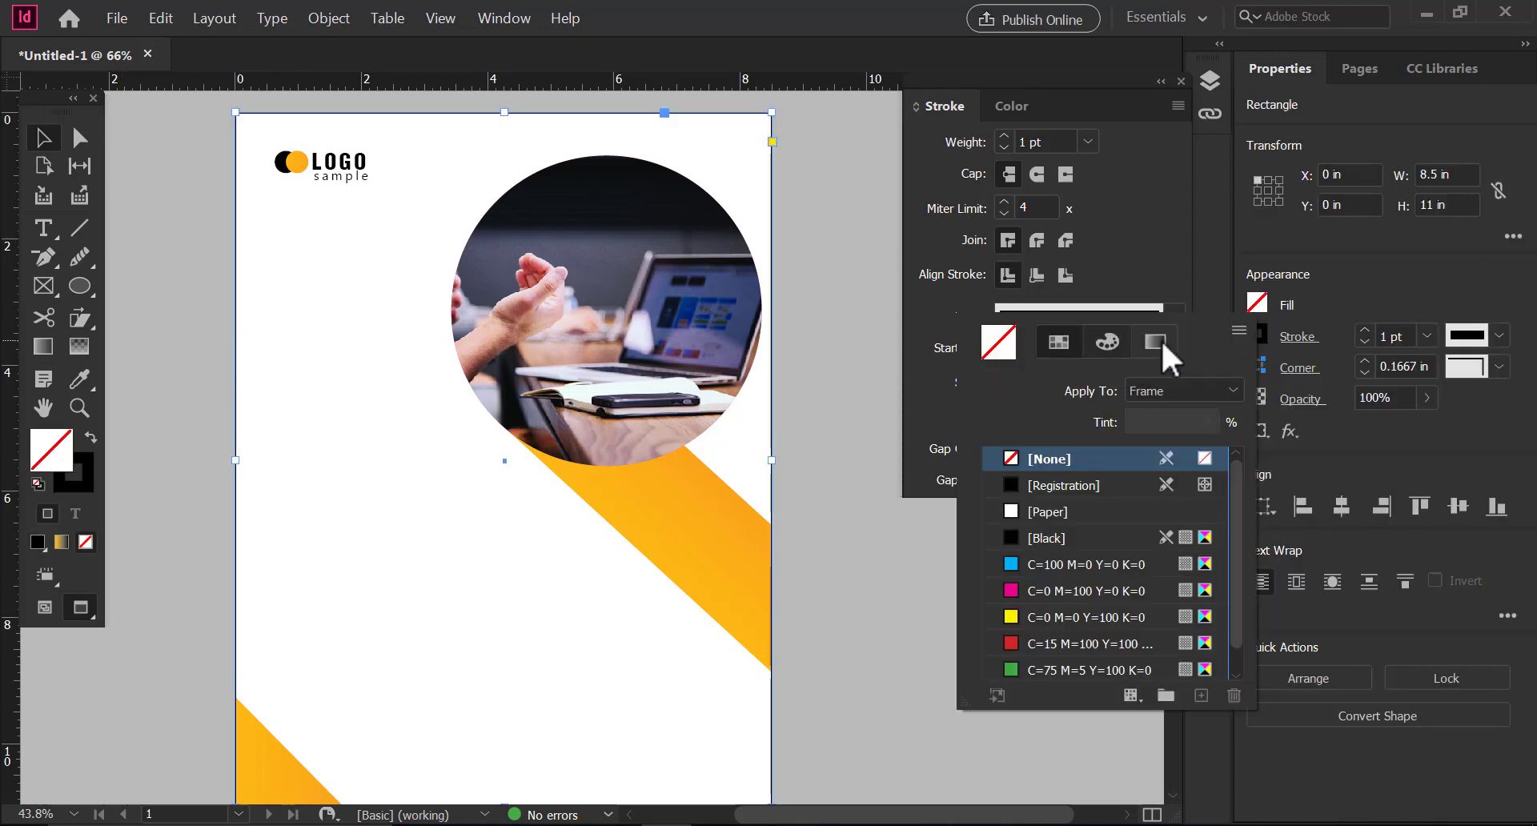
left_click(1153, 341)
Make the background gradient's start stop teal blue, with about 99% cyan, 30% magenta, 9% black and reduced yellow.
left_click(987, 678)
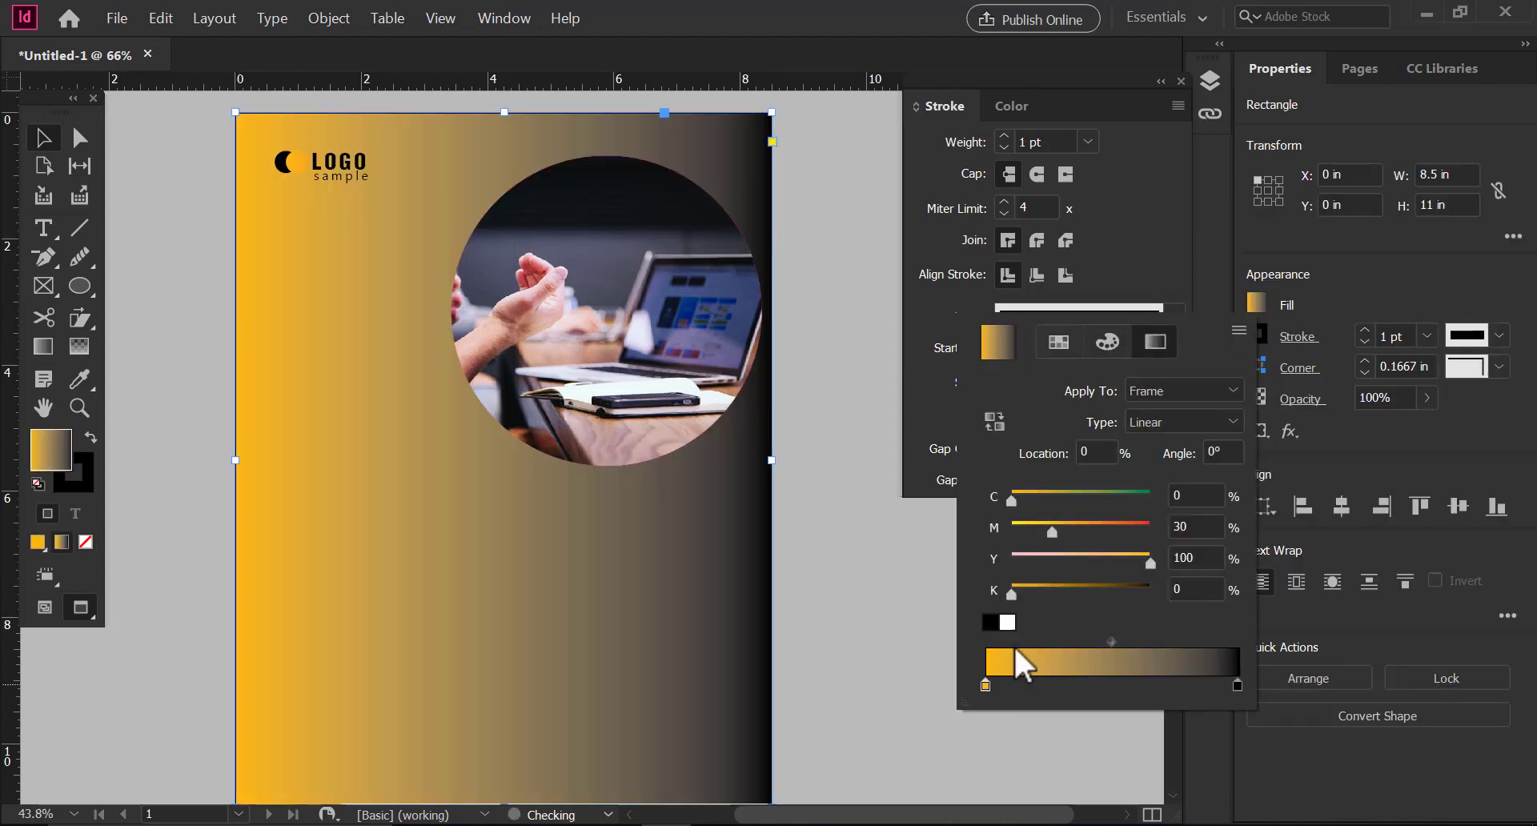
left_click_drag(1010, 497, 1104, 499)
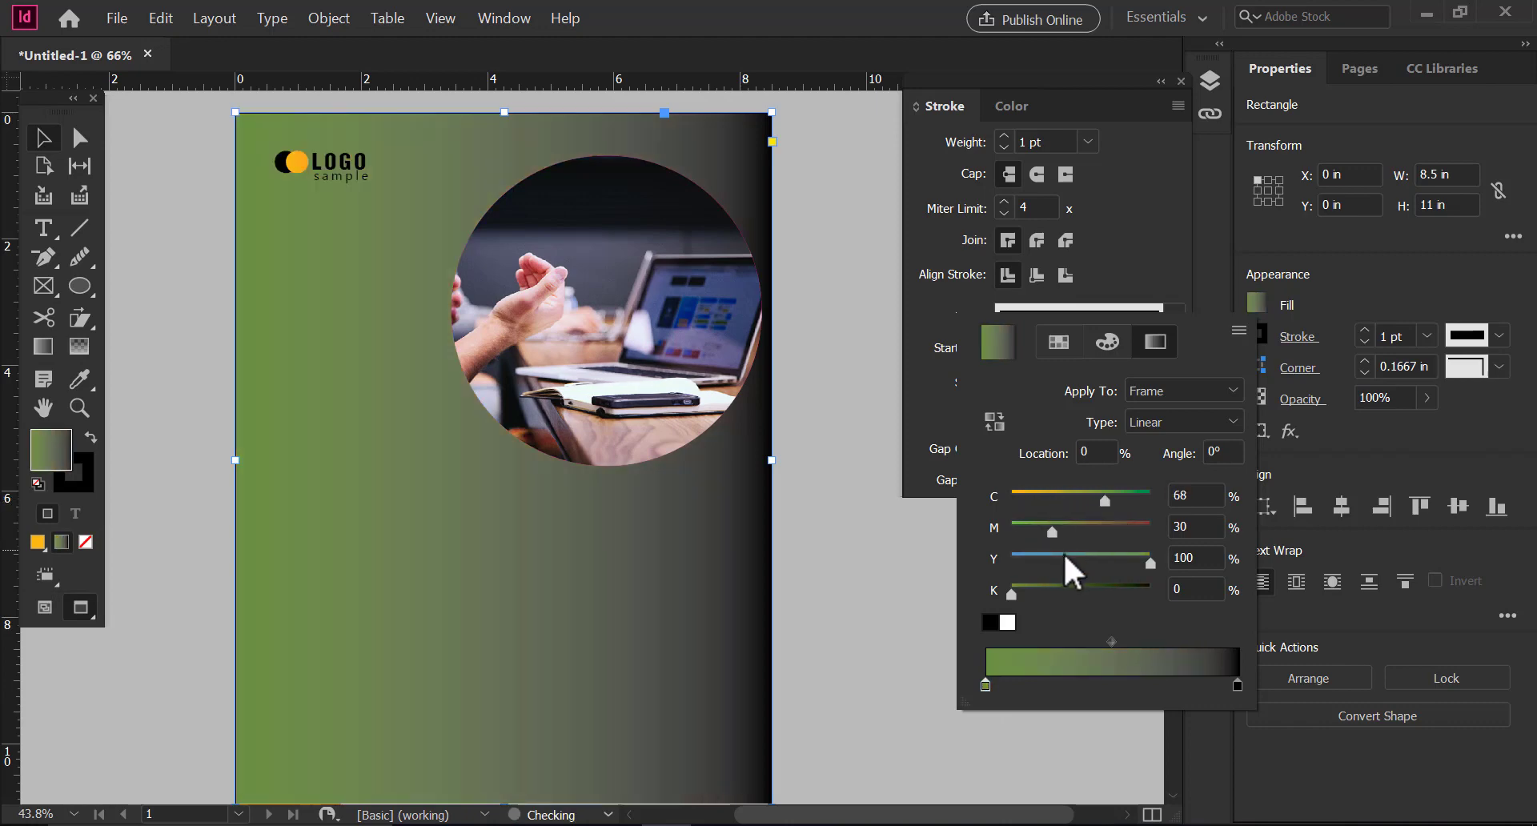
left_click_drag(1150, 562, 1023, 593)
left_click_drag(1105, 501, 1150, 497)
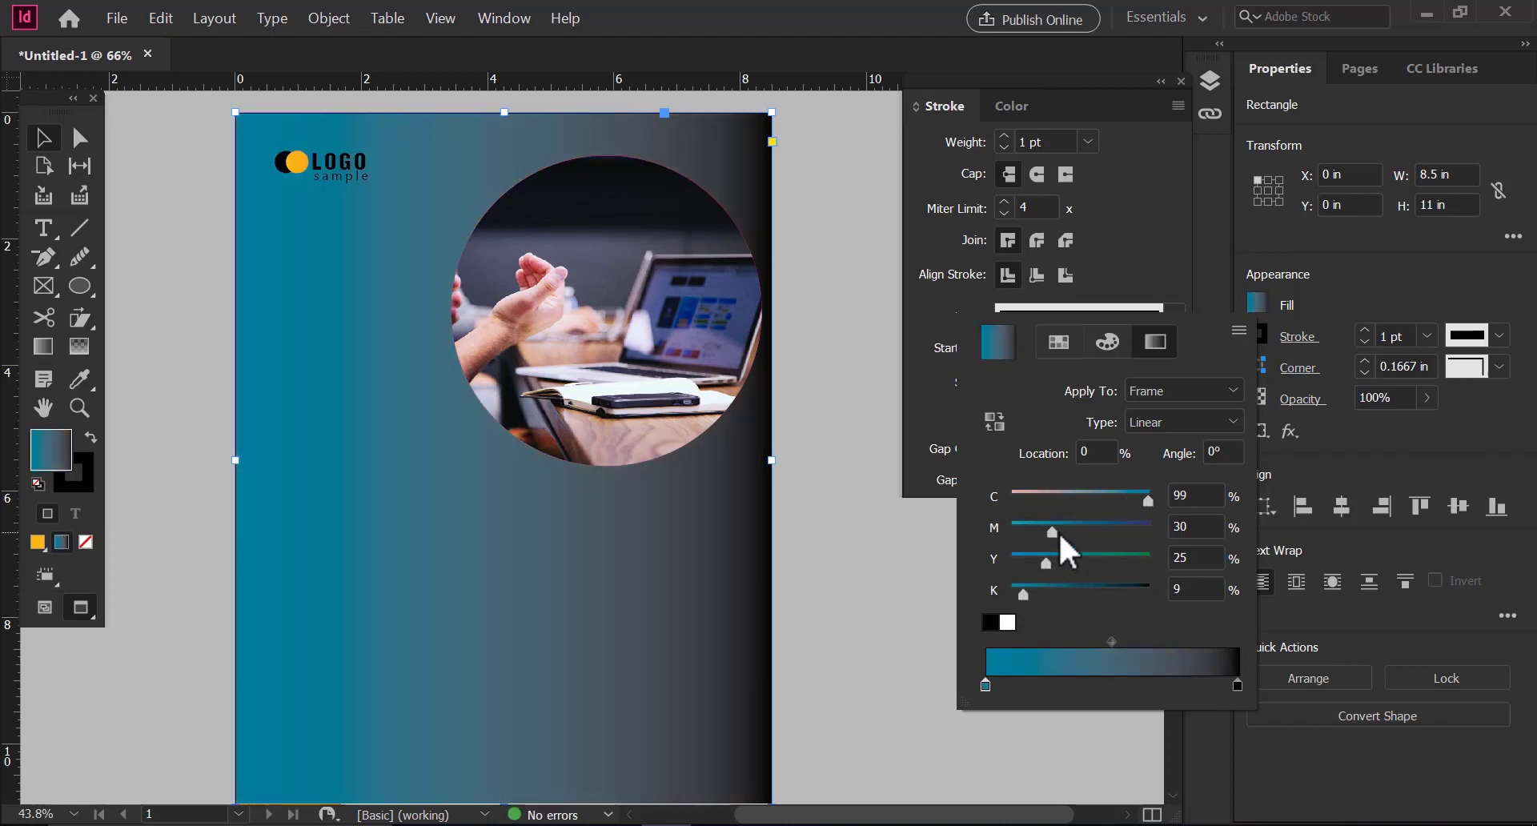
left_click_drag(1088, 560, 1070, 559)
Recolor the background gradient's end stop from black to a dark green with cyan at 100%.
left_click(1237, 687)
left_click_drag(1148, 595, 1032, 596)
left_click_drag(1012, 502, 1199, 498)
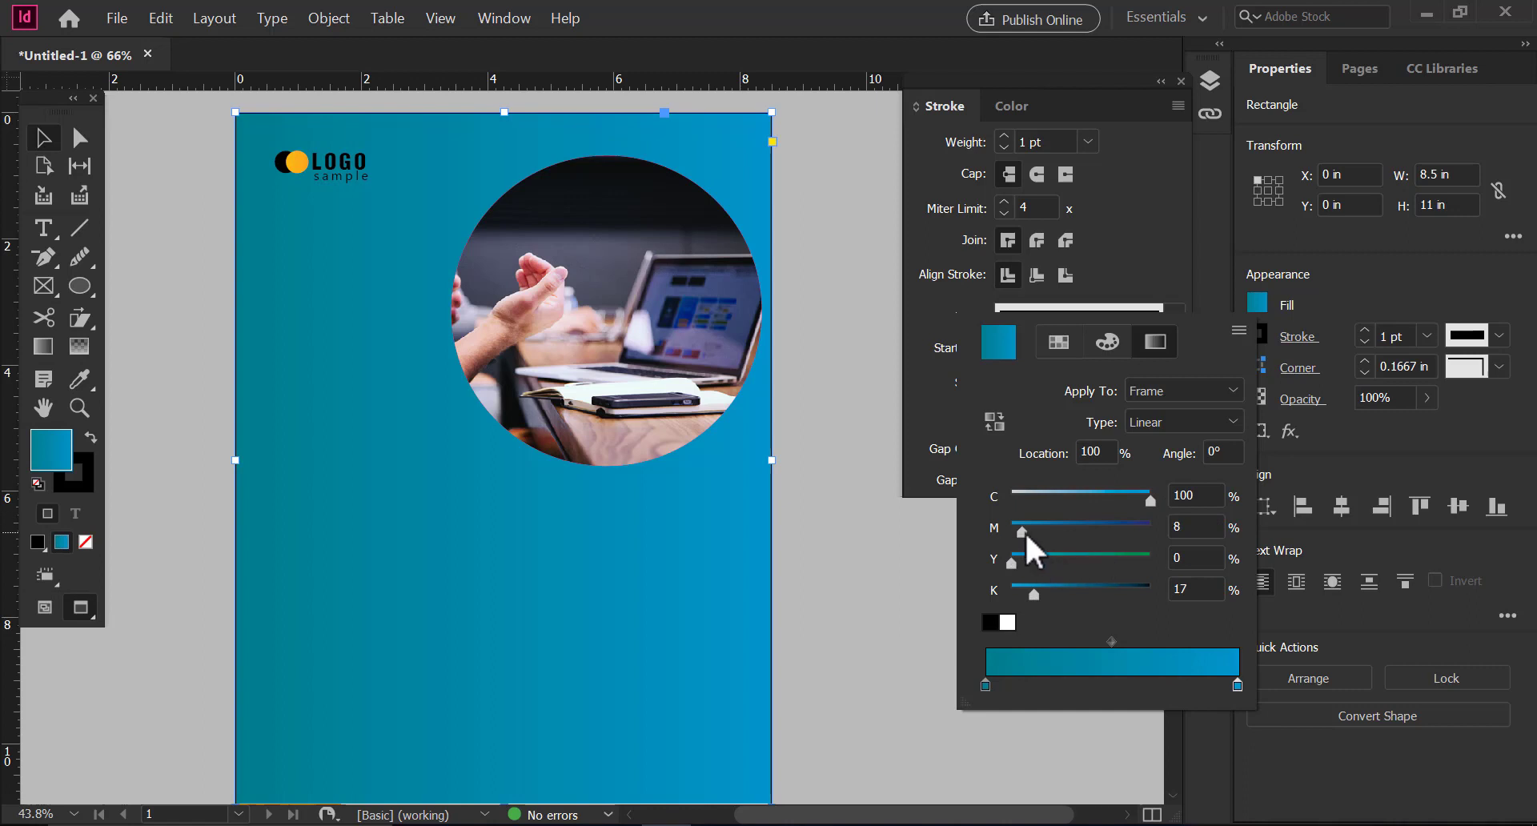
left_click_drag(1023, 531, 1083, 593)
left_click(806, 356)
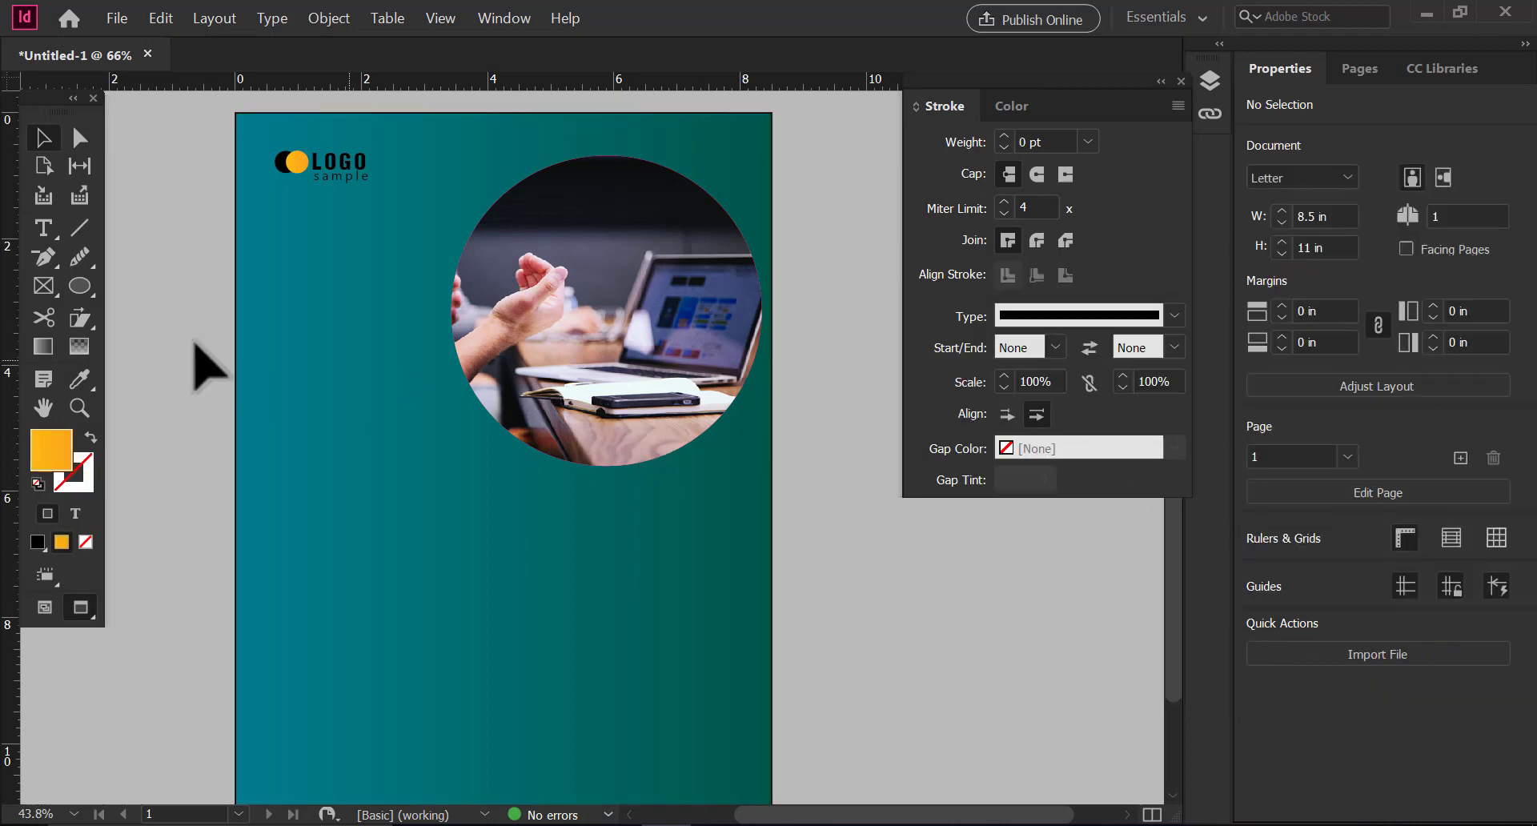
Remove the stroke from the page-sized background rectangle.
left_click(305, 379)
left_click(85, 543)
left_click(54, 448)
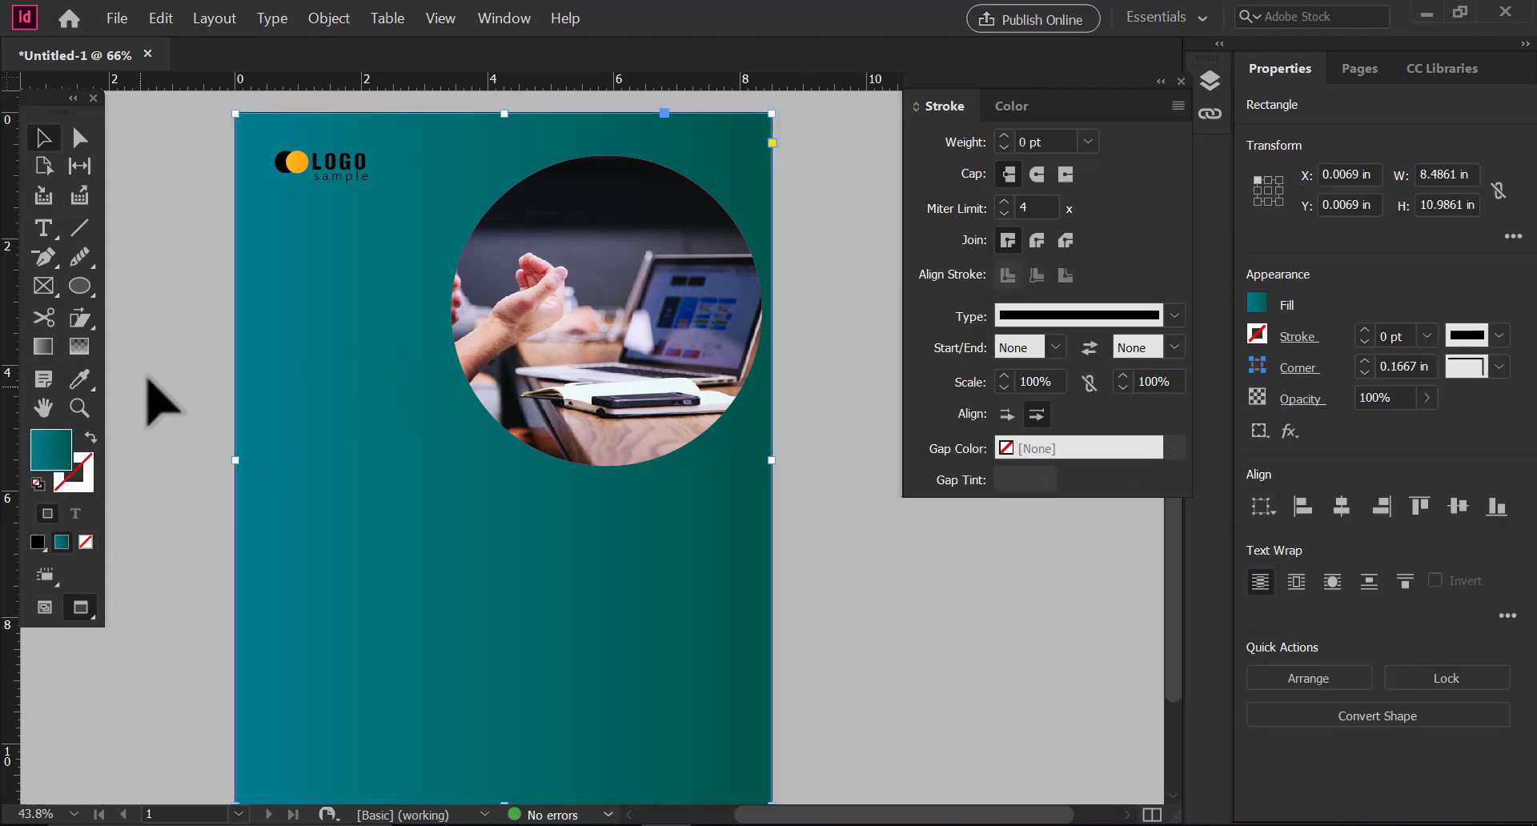
left_click(147, 374)
Arrange the gradient background rectangle behind all the other objects on the page.
left_click(308, 296)
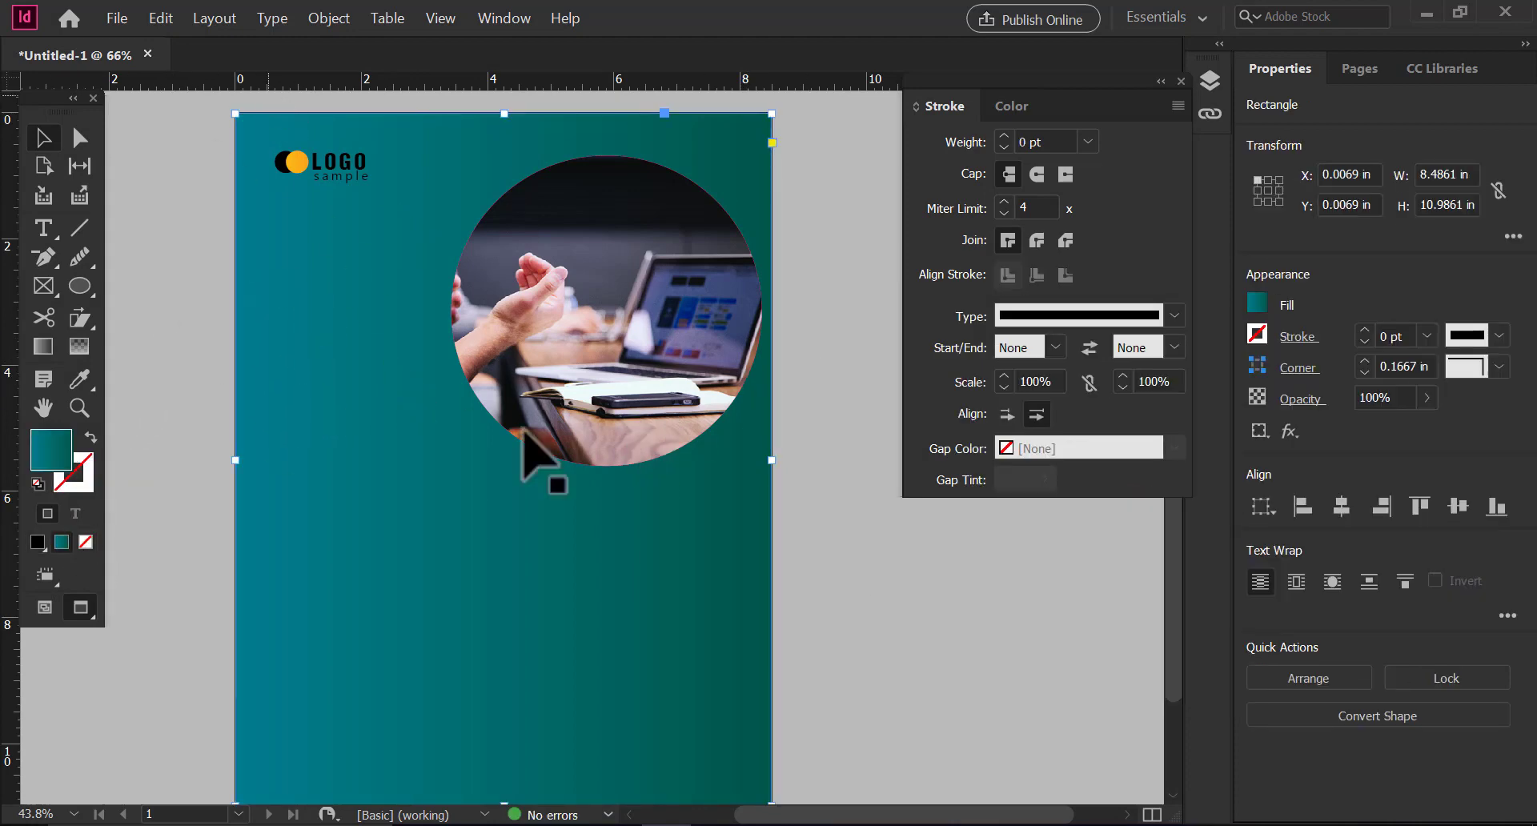
left_click(324, 24)
mouse_move(468, 83)
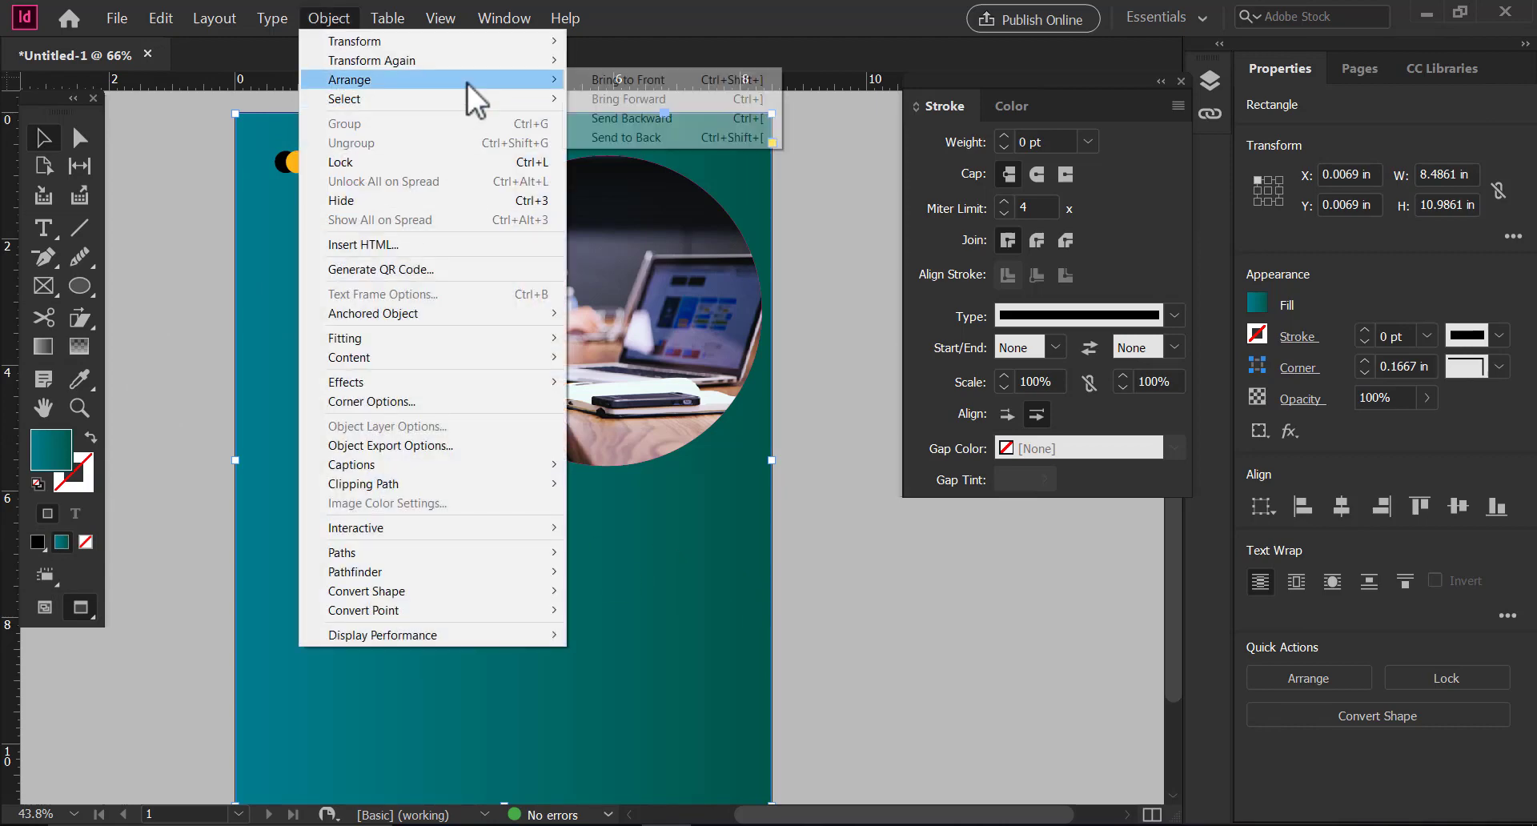
left_click(627, 131)
left_click(835, 304)
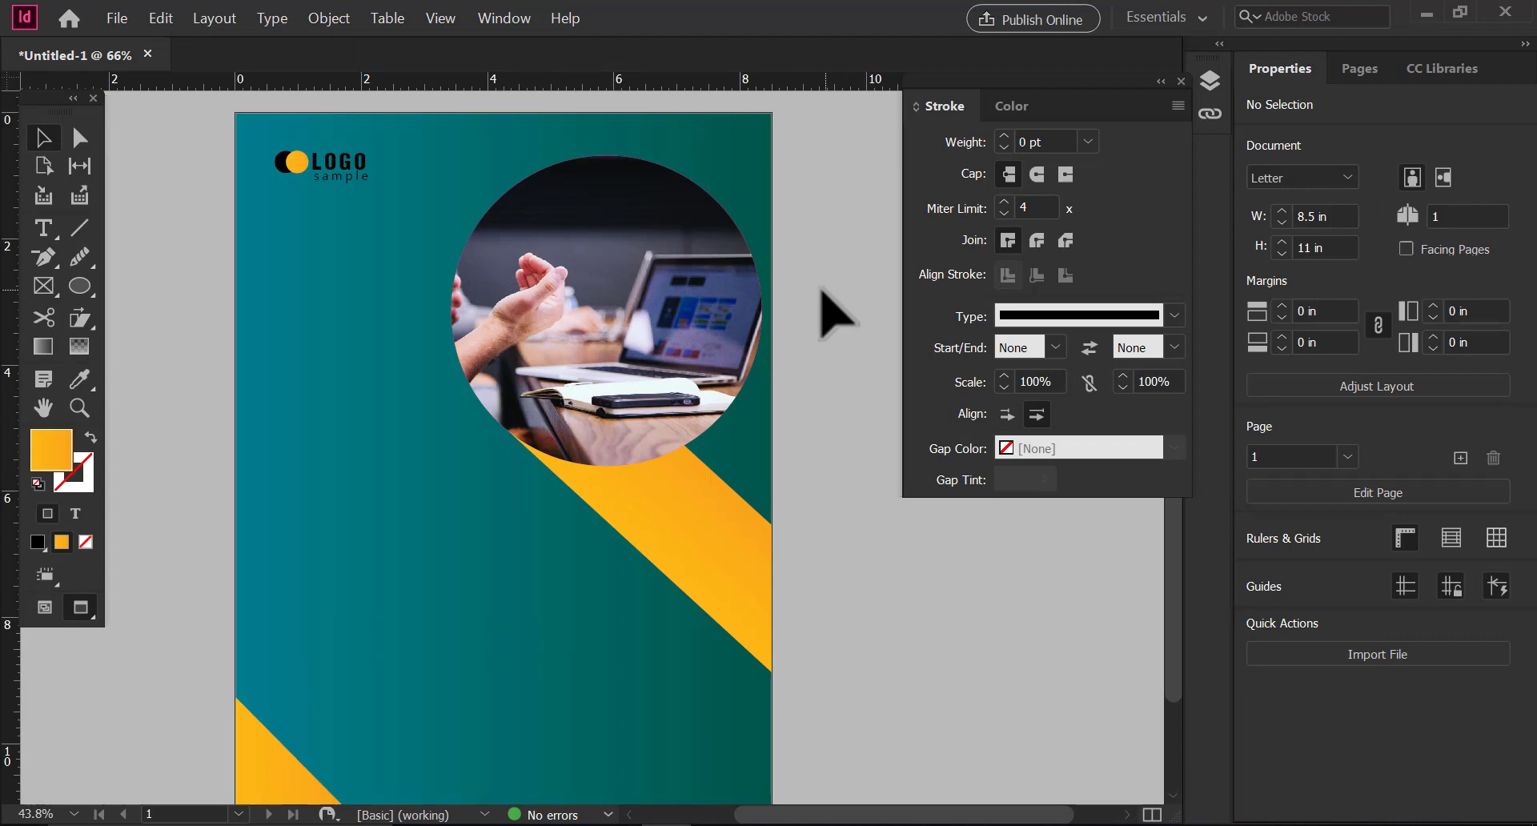
Add a 7 pt stroke around the circular photo frame.
left_click(653, 303)
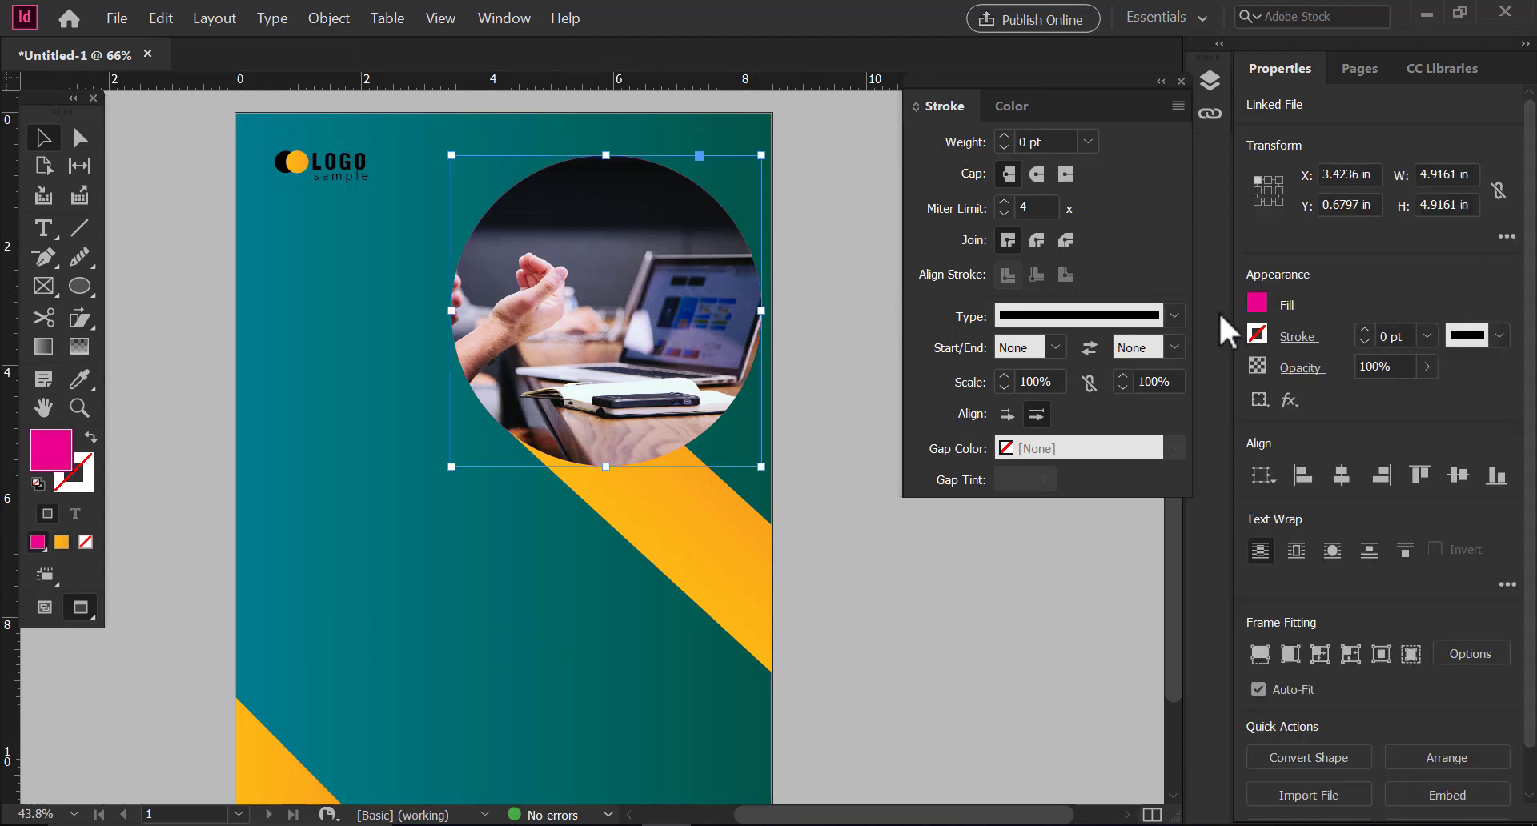
left_click(1427, 335)
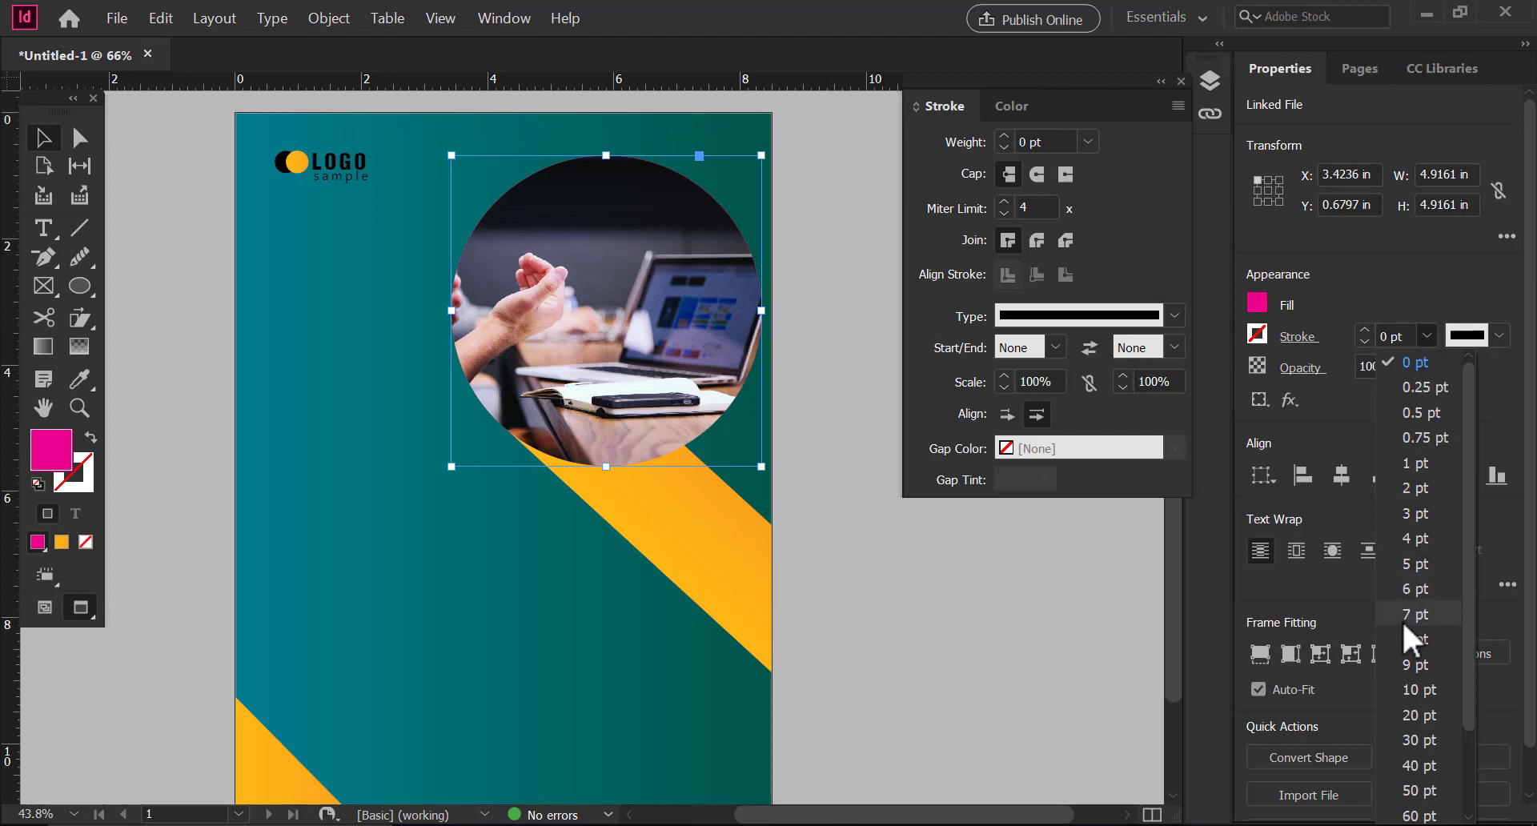
left_click(1413, 589)
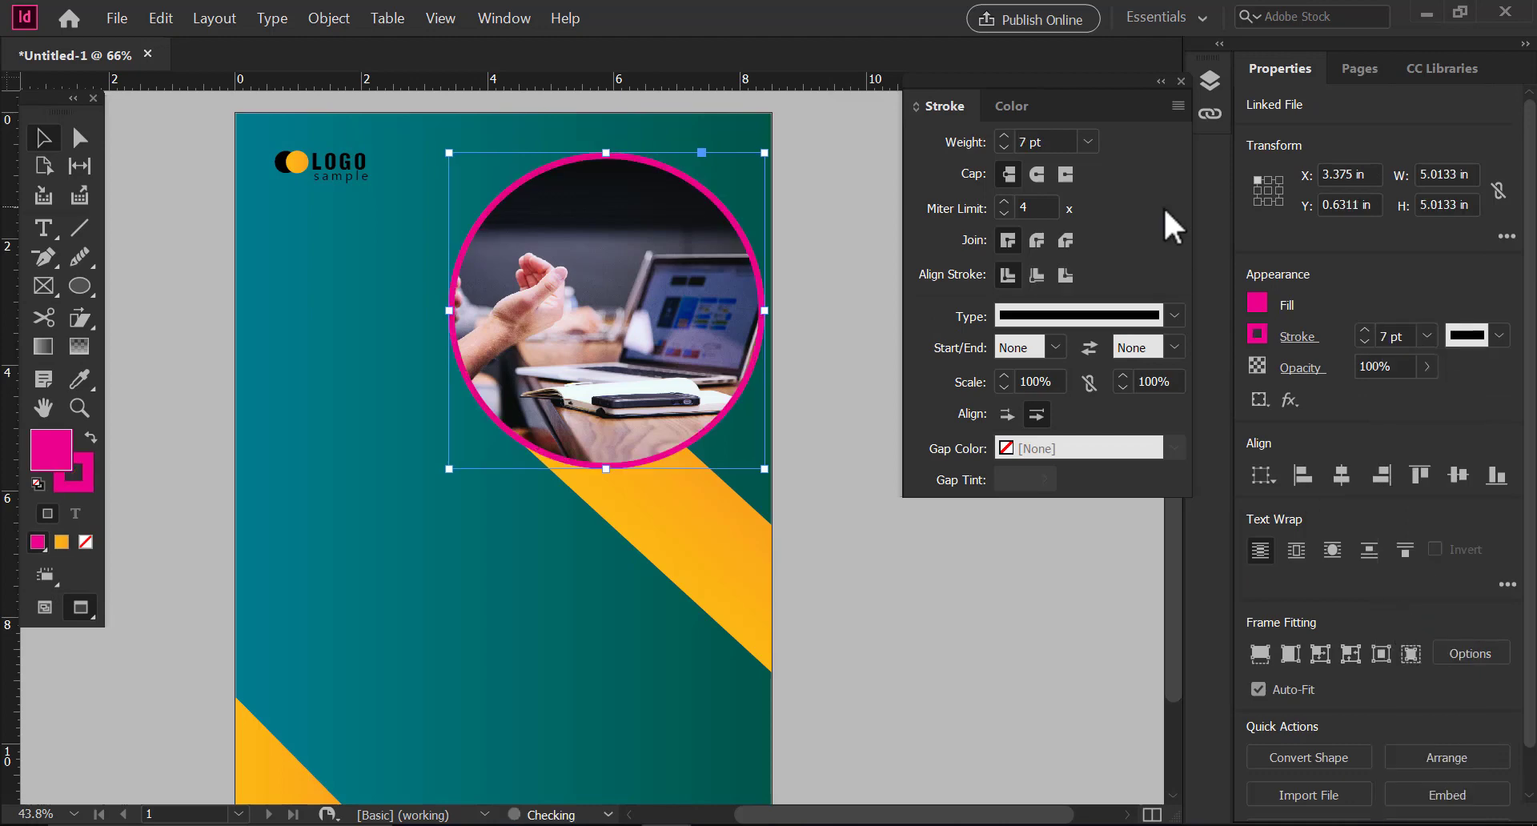
Try to color the photo circle's stroke by sampling the orange band with the Eyedropper, and undo that change.
left_click(86, 484)
left_click(83, 383)
left_click(602, 509)
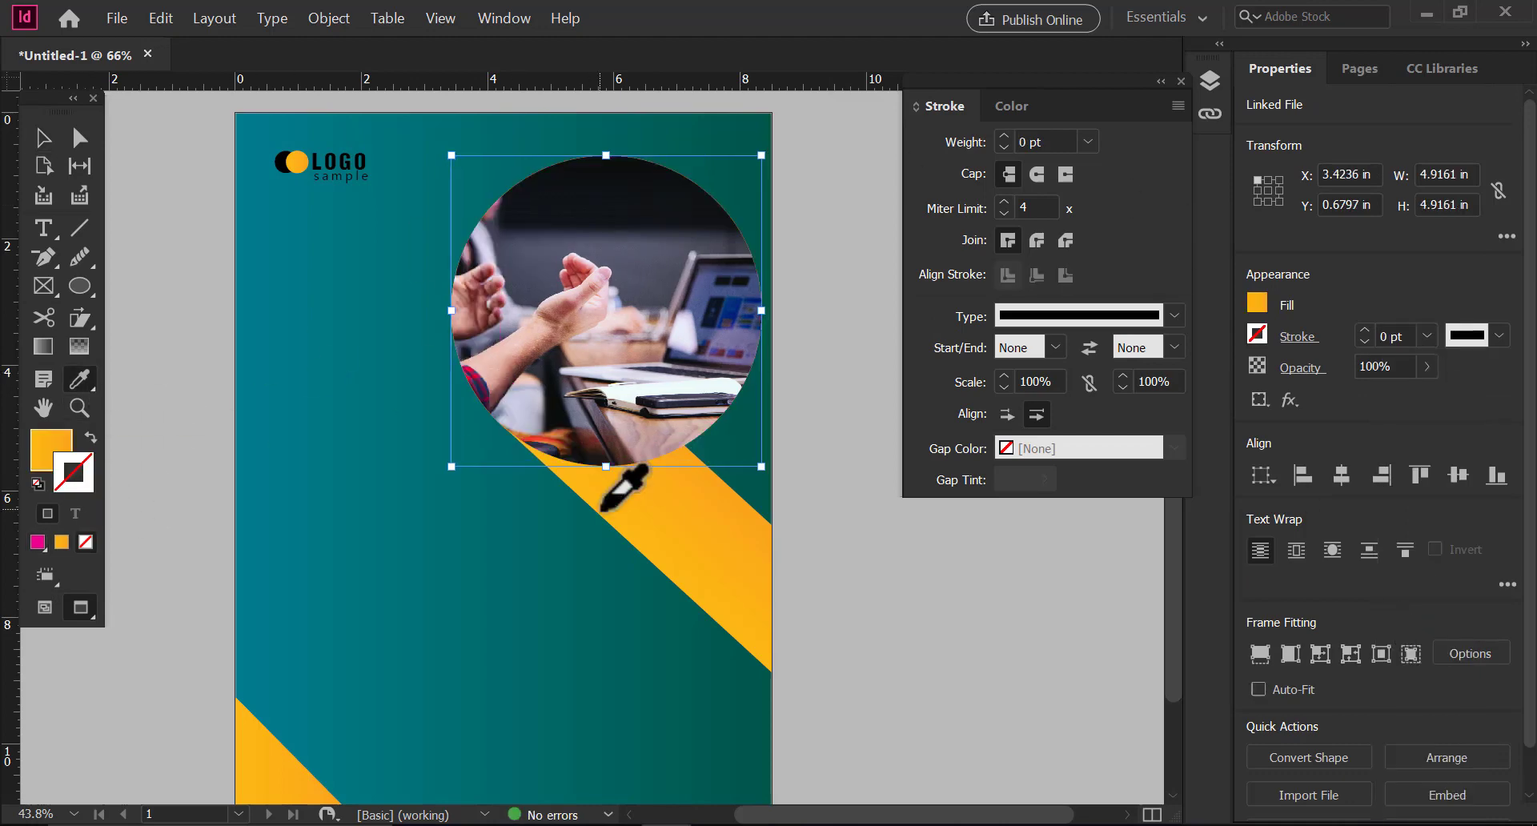
key("ctrl+z")
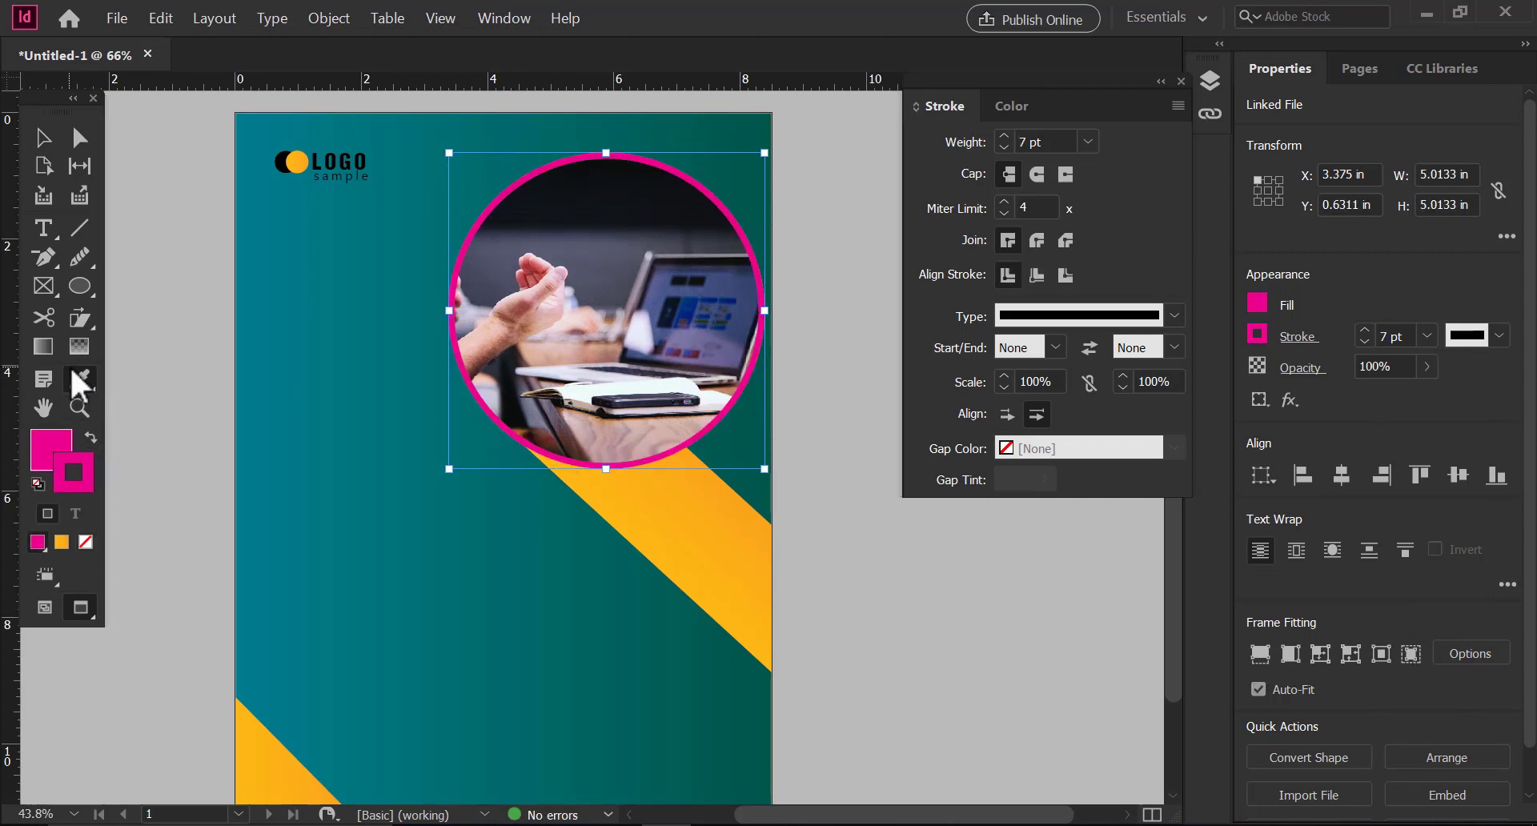
Apply the orange gradient to the photo circle's stroke and increase its weight to 8 pt.
left_click(1251, 336)
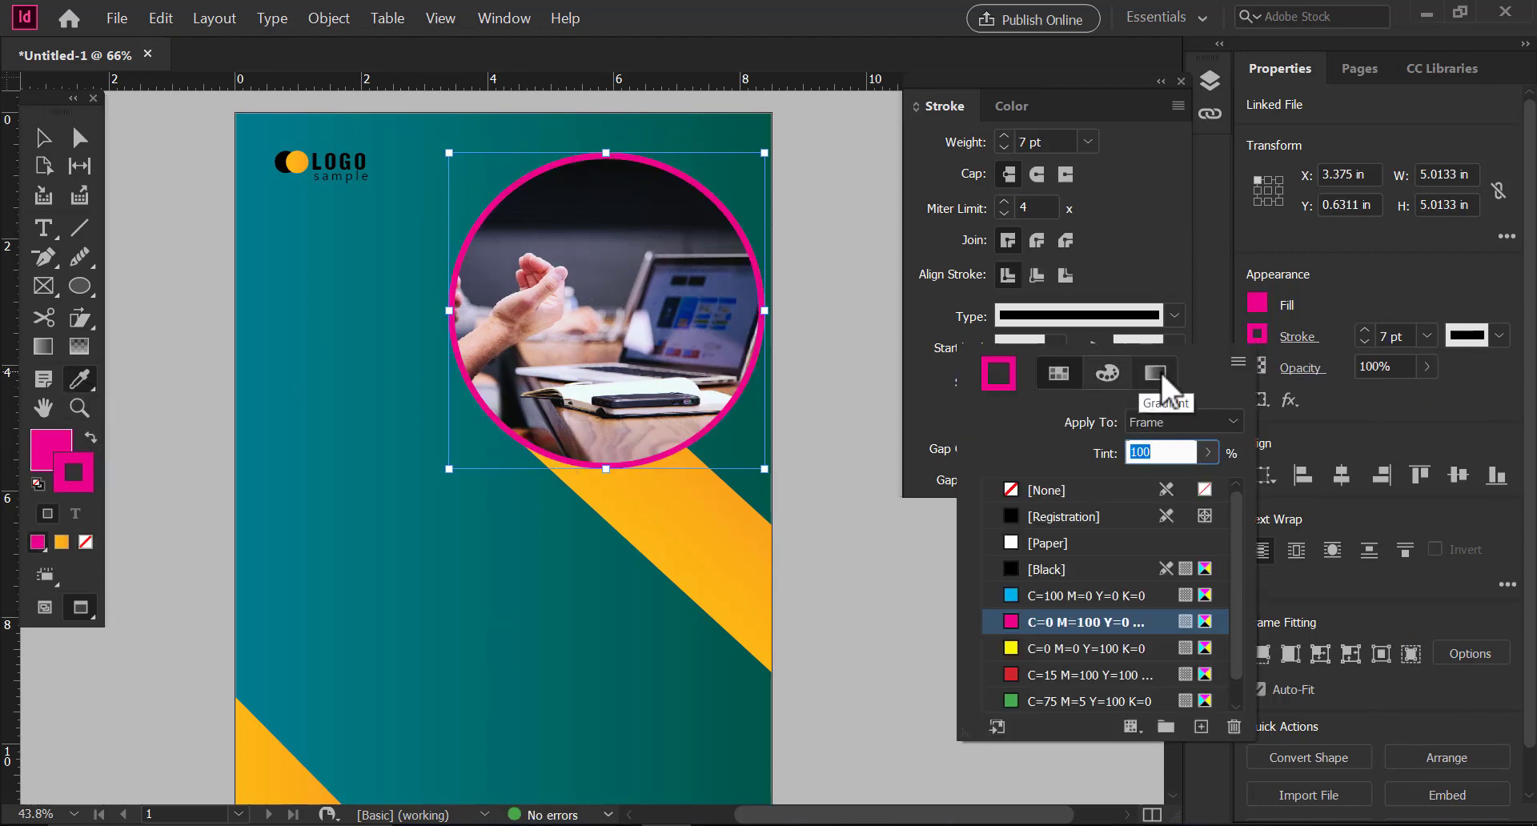
left_click(1155, 373)
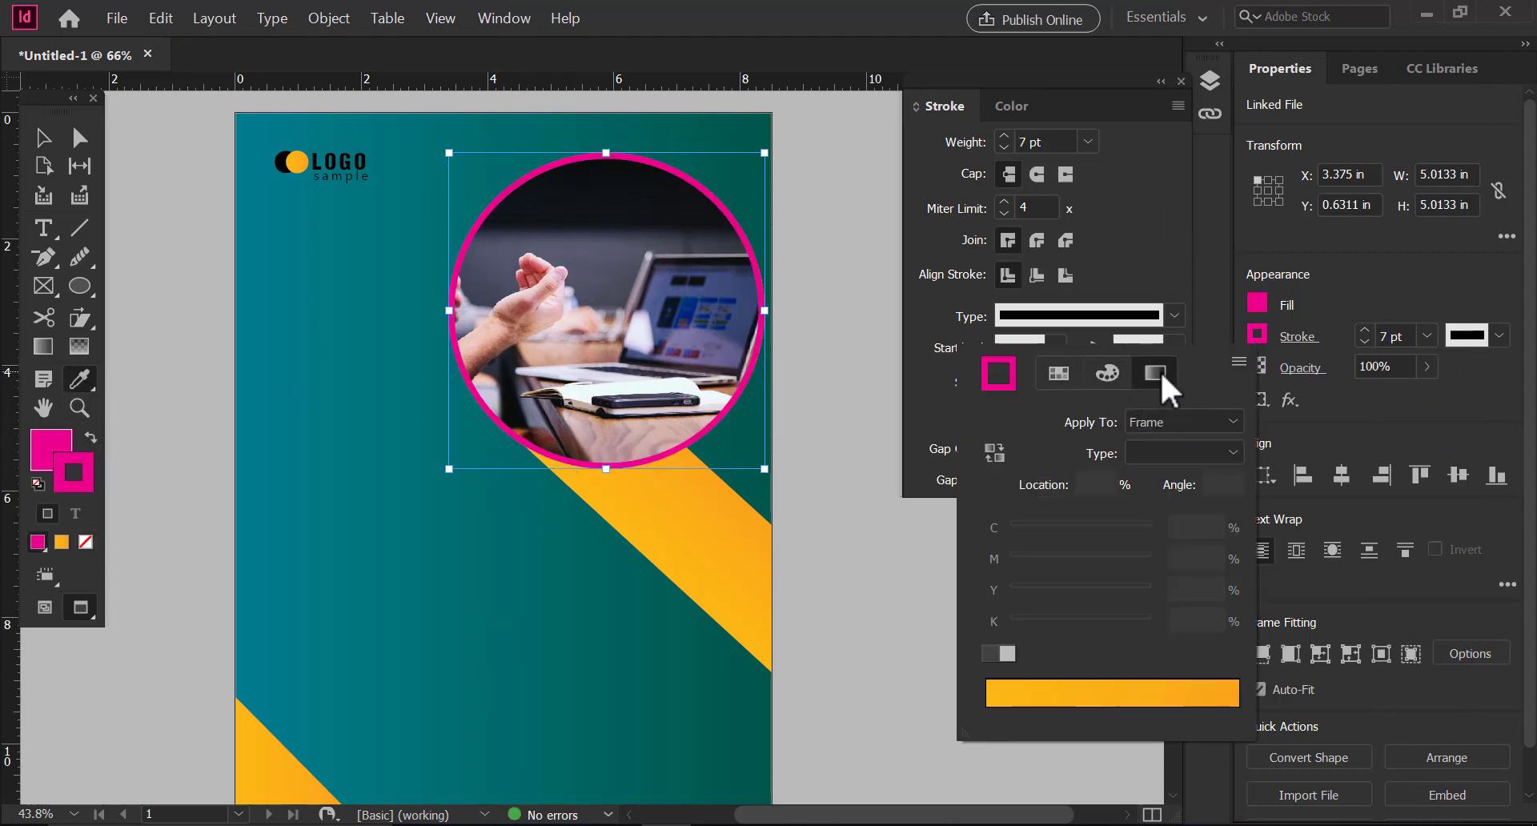
left_click(1107, 698)
left_click(1366, 330)
left_click(1367, 330)
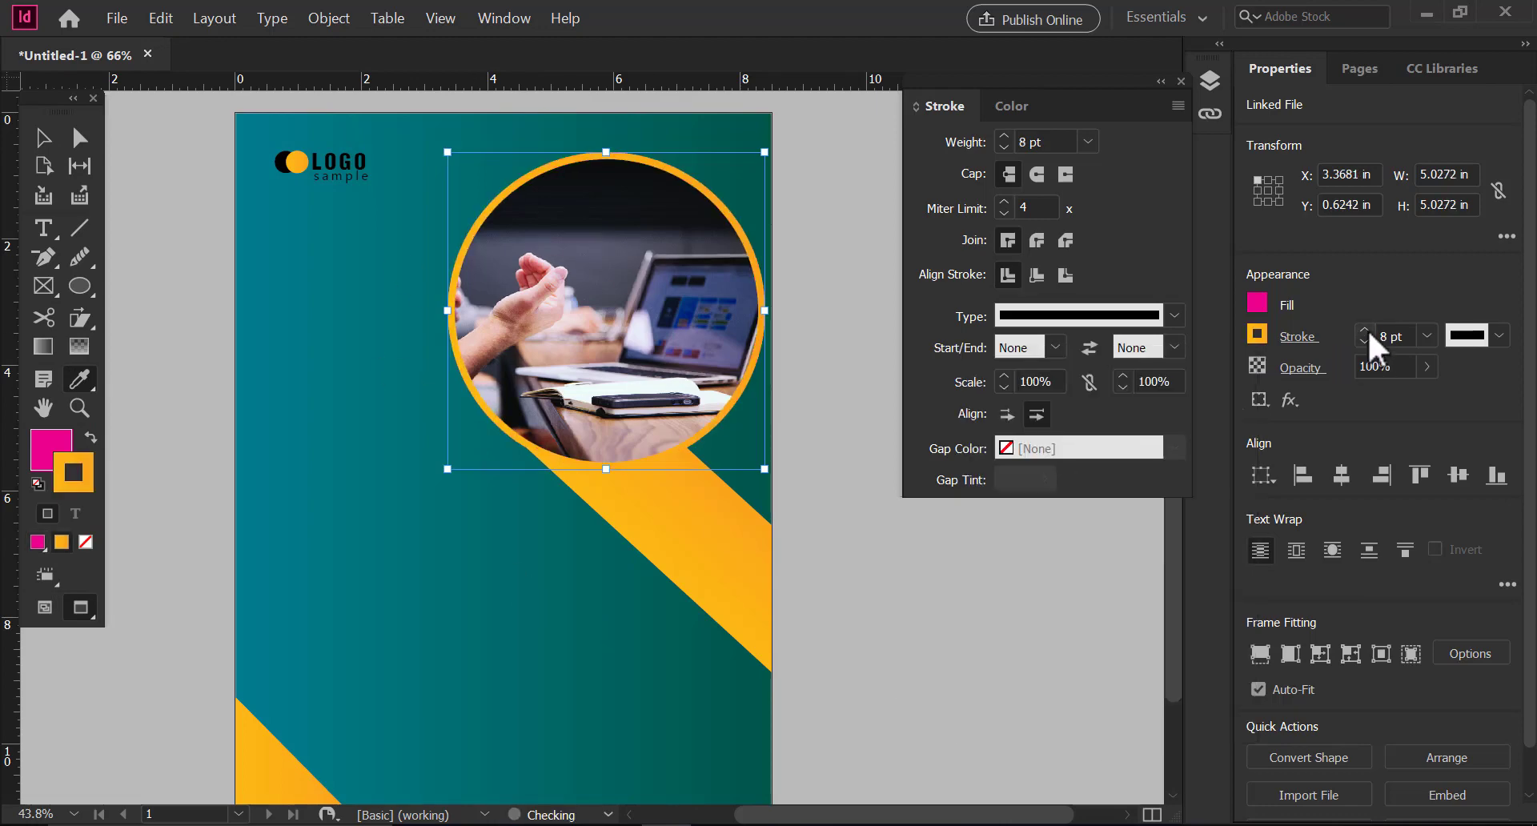
left_click(43, 138)
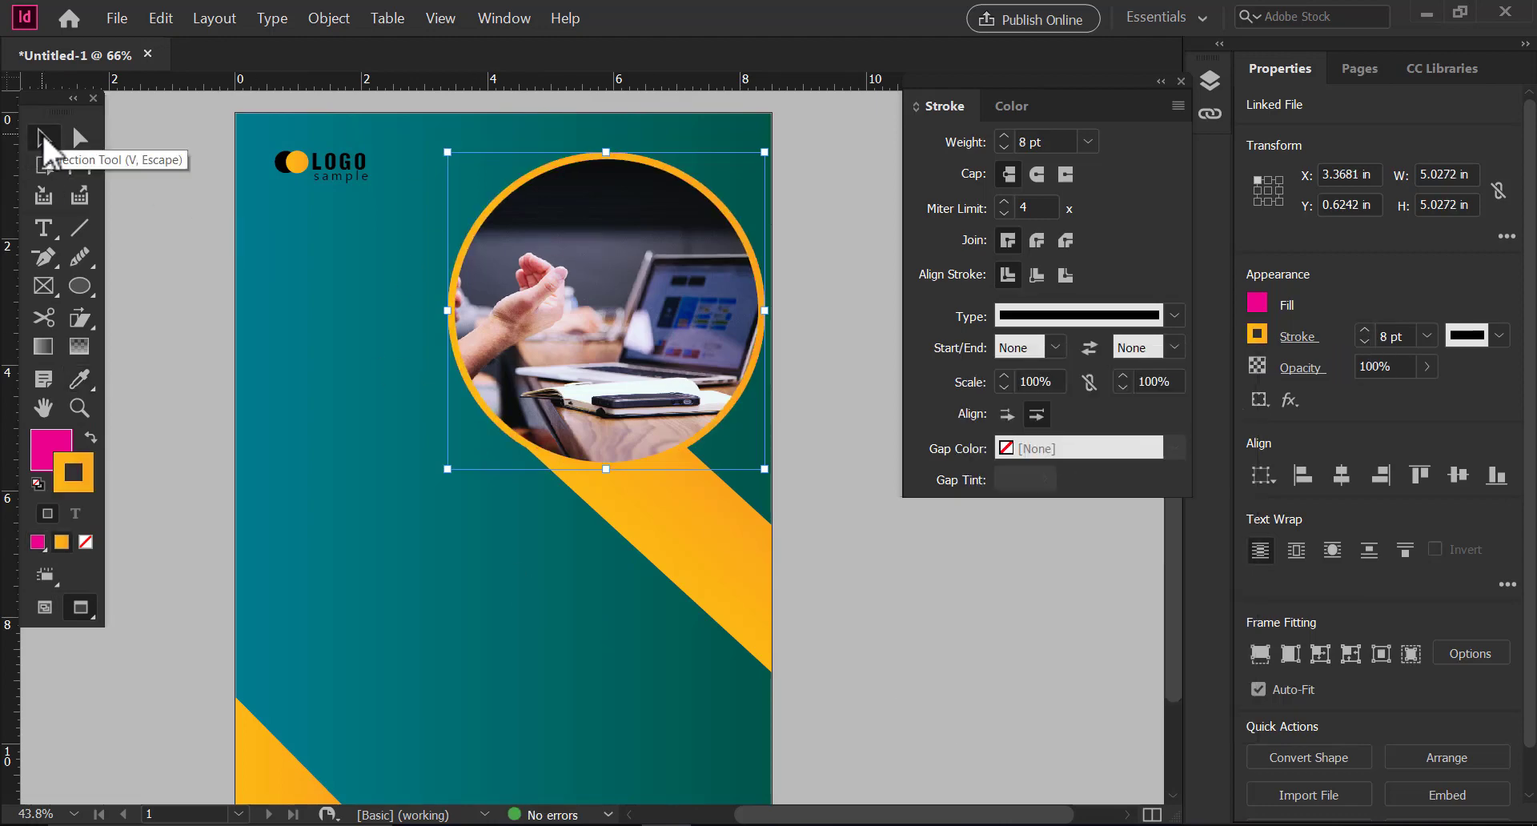
left_click(803, 277)
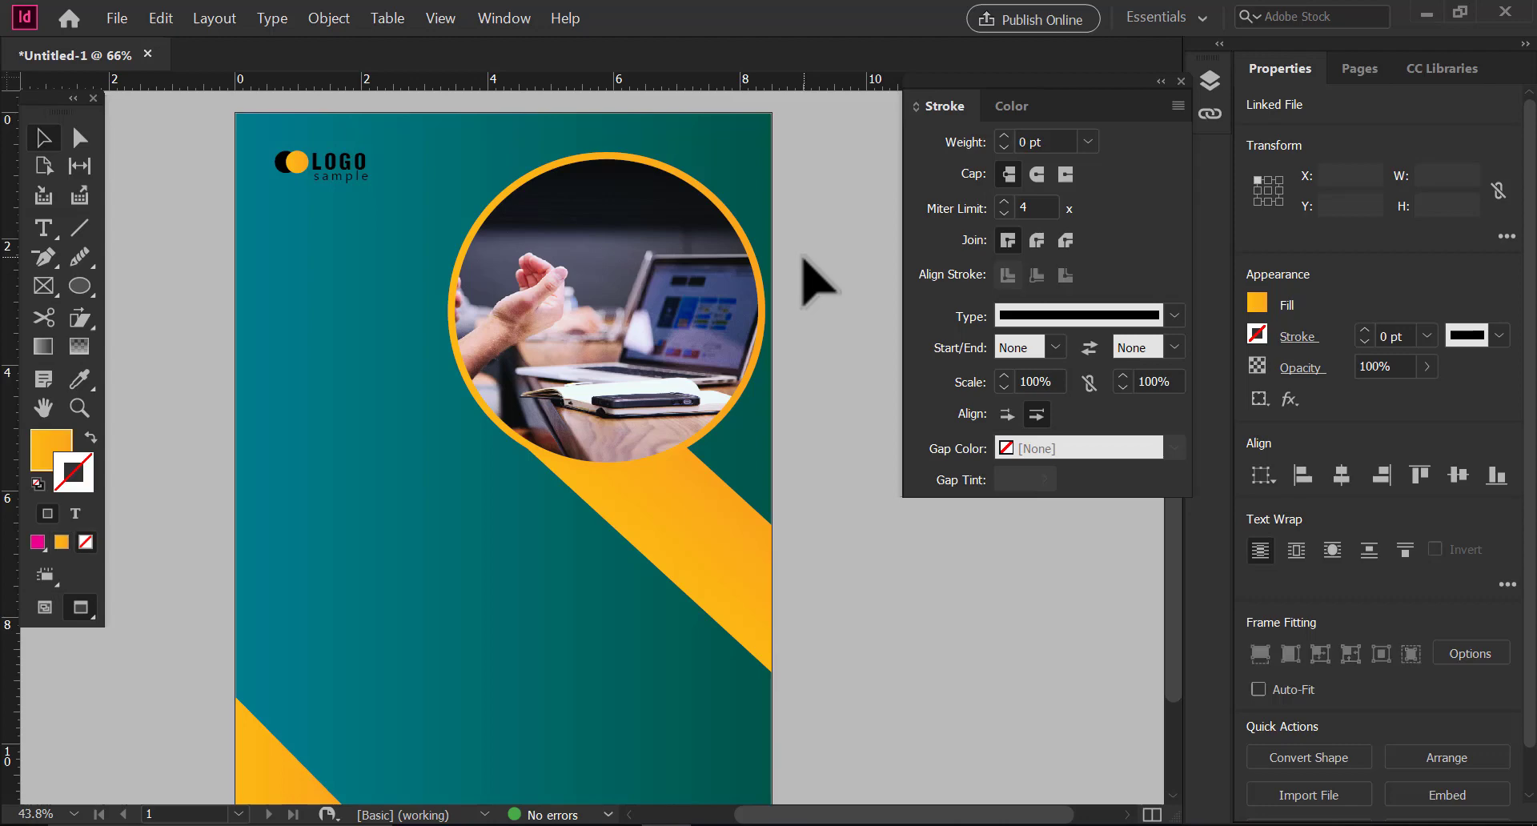
left_click(729, 533)
left_click(800, 373)
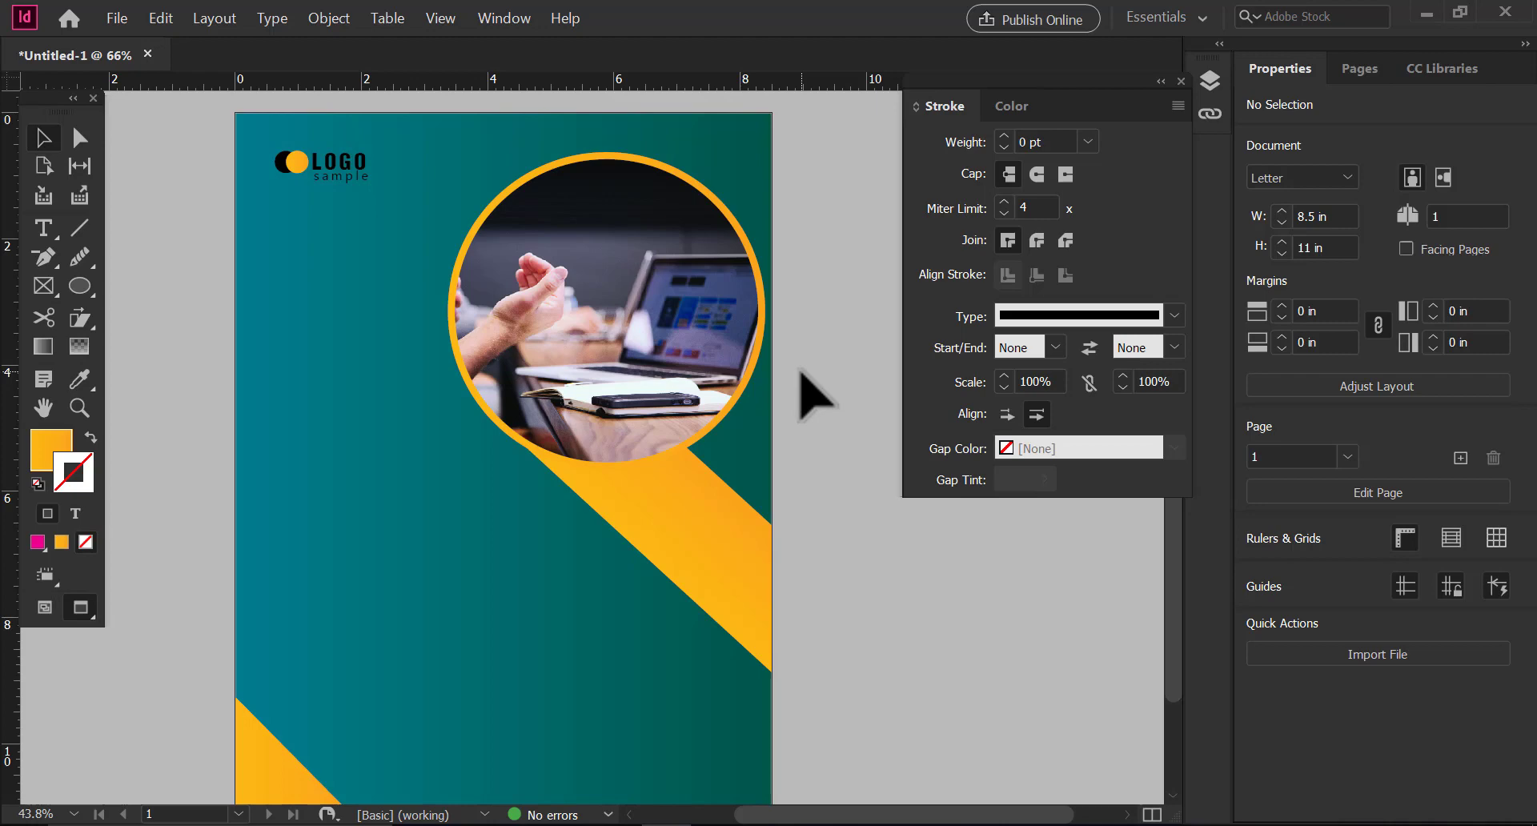
Select all the artwork on the page and combine it into a single group.
left_click_drag(240, 180, 823, 800)
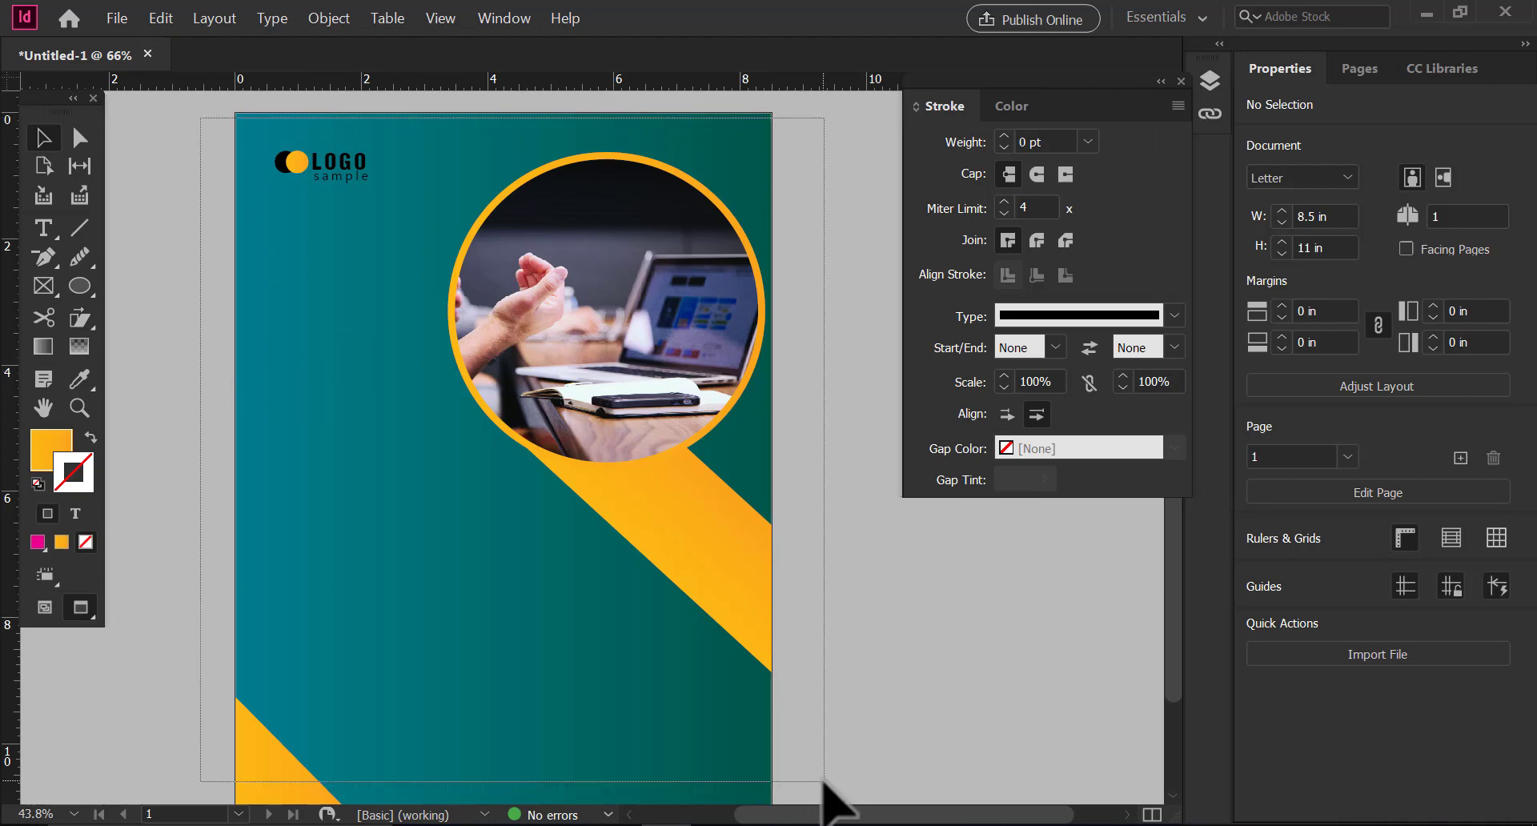
right_click(585, 614)
left_click(634, 240)
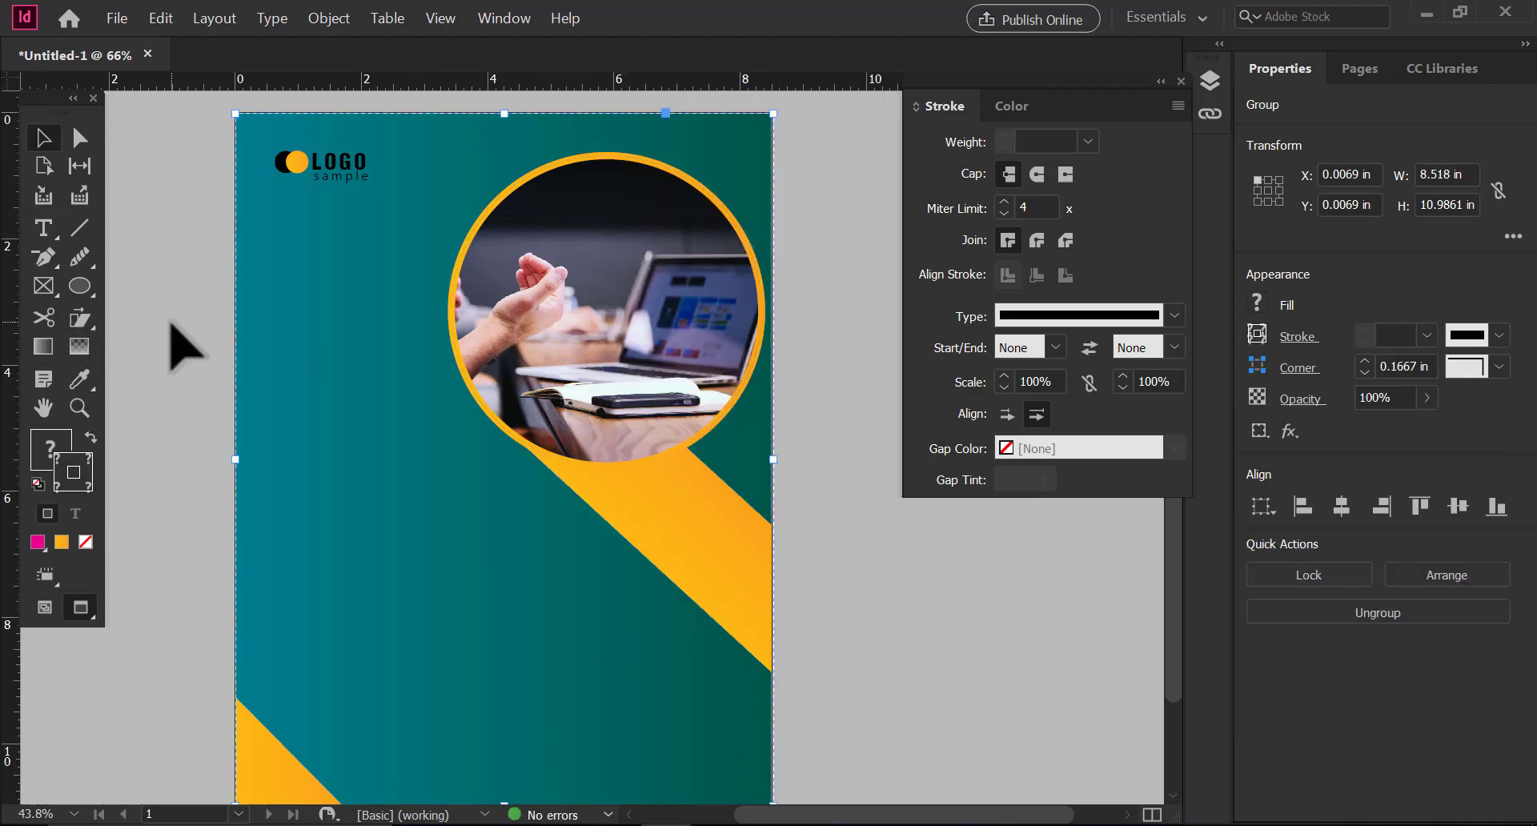
left_click(172, 344)
left_click_drag(302, 347, 294, 335)
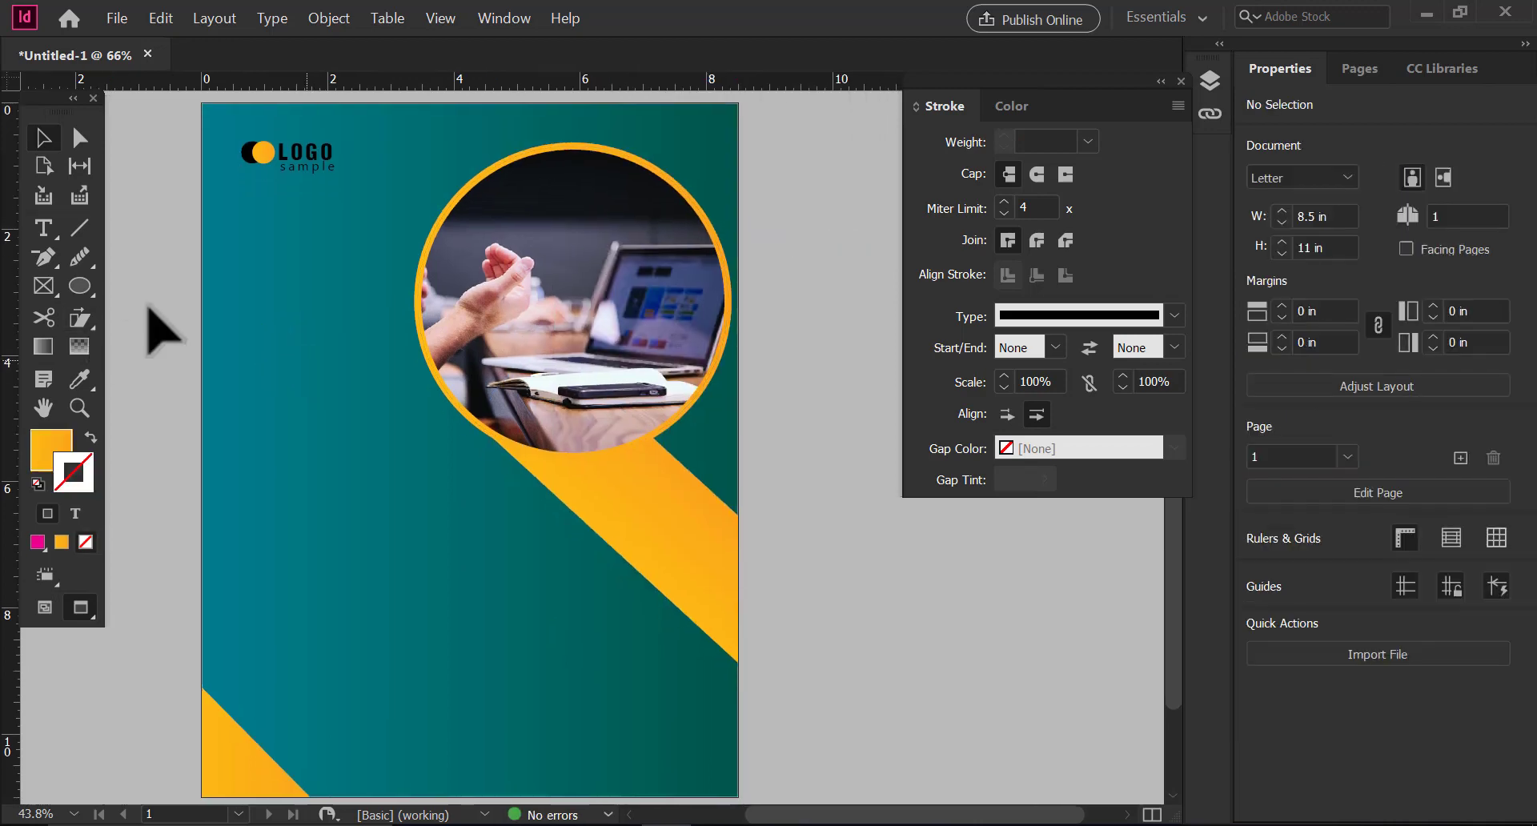
Add a text frame about 3.7 x 1.2 in below and left of the photo, containing DIGITAL MARKETING on two lines.
left_click(44, 228)
left_click_drag(234, 449, 471, 526)
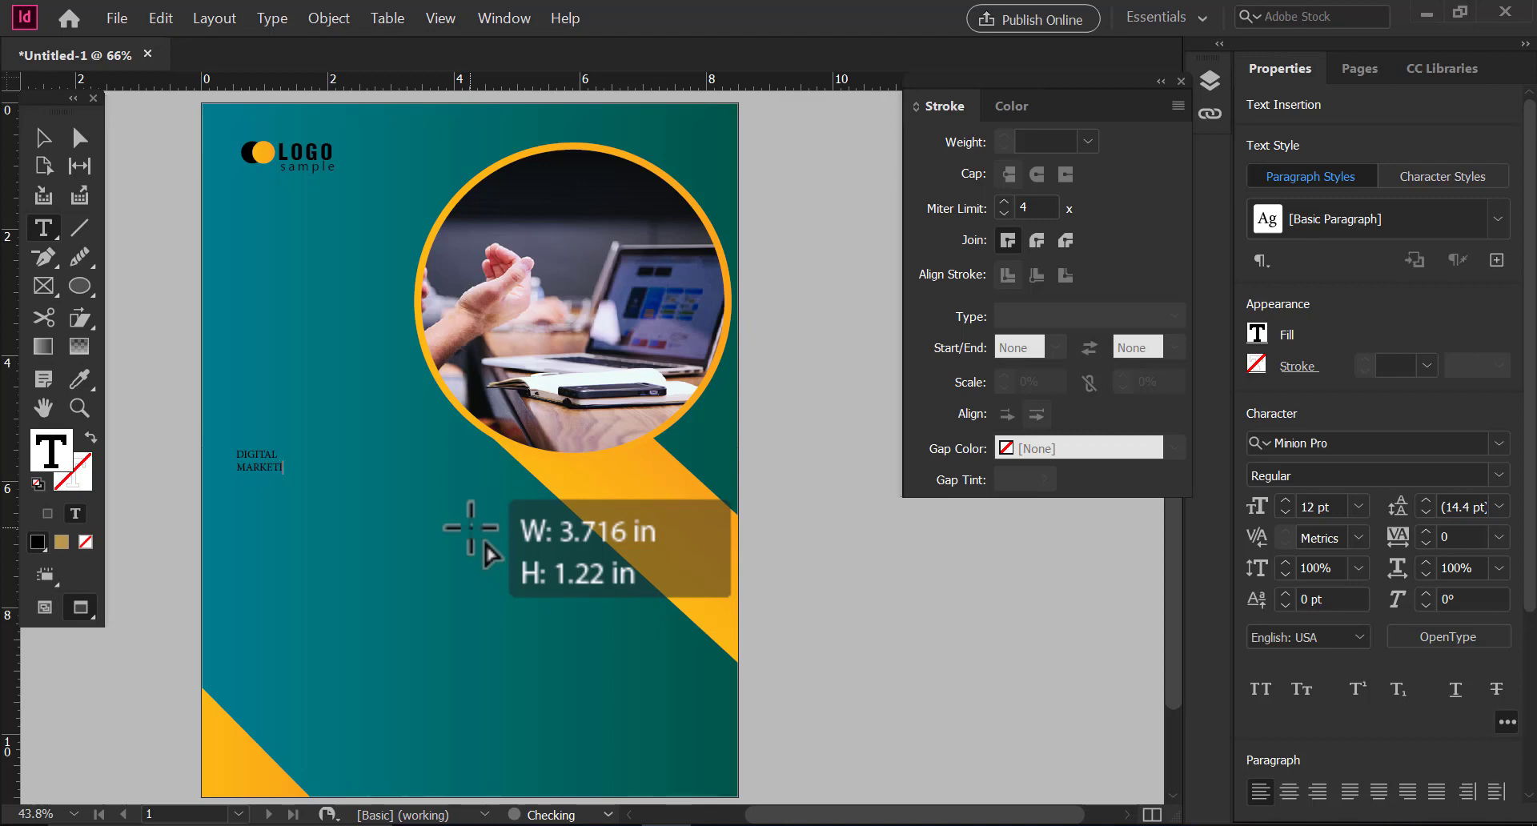
Format the DIGITAL MARKETING text in HelvCondBlk Bold at 36 pt.
key("ctrl+a")
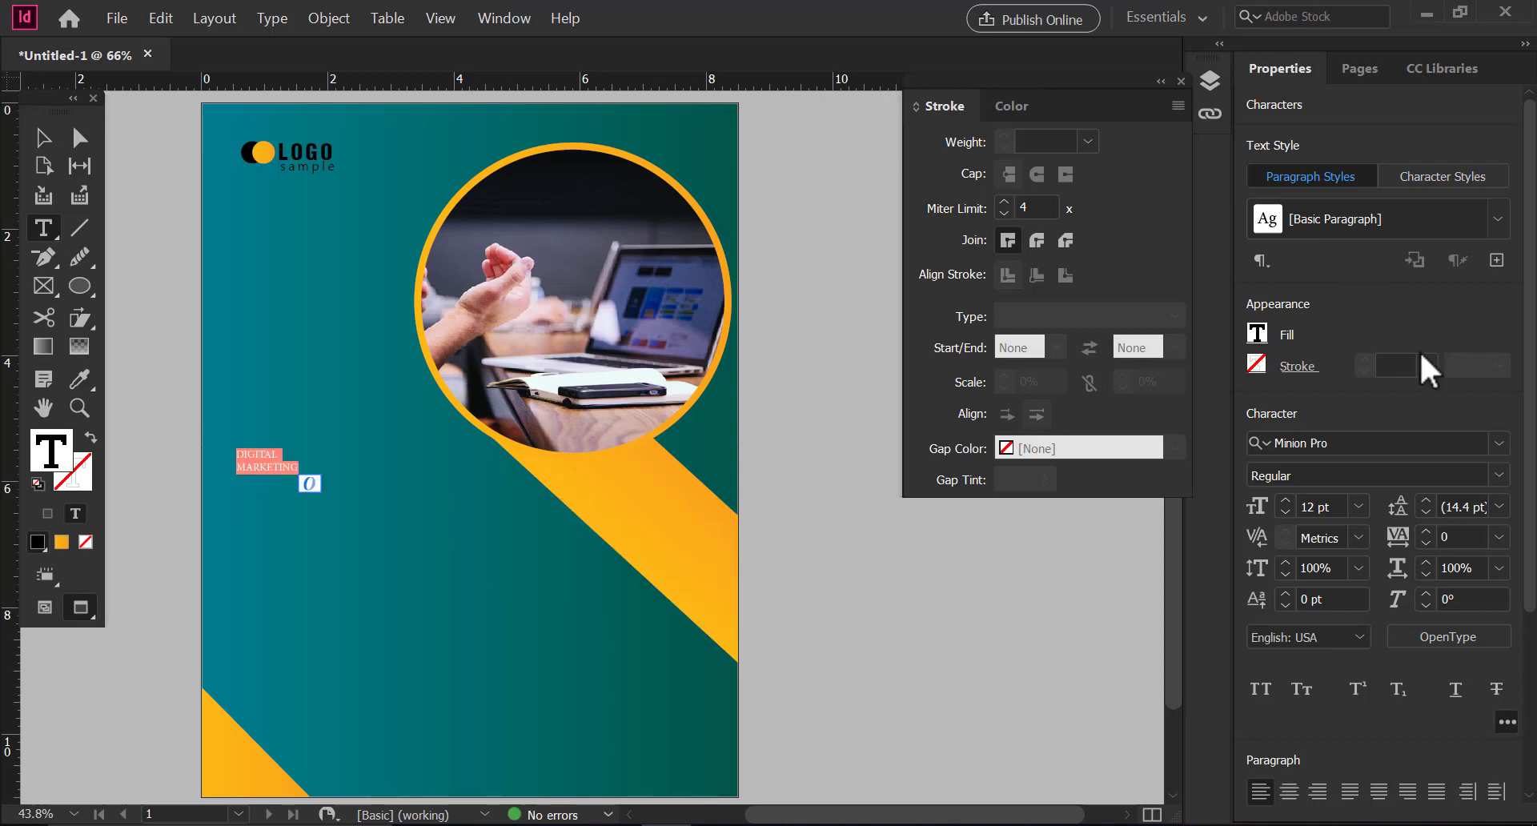
left_click(1492, 445)
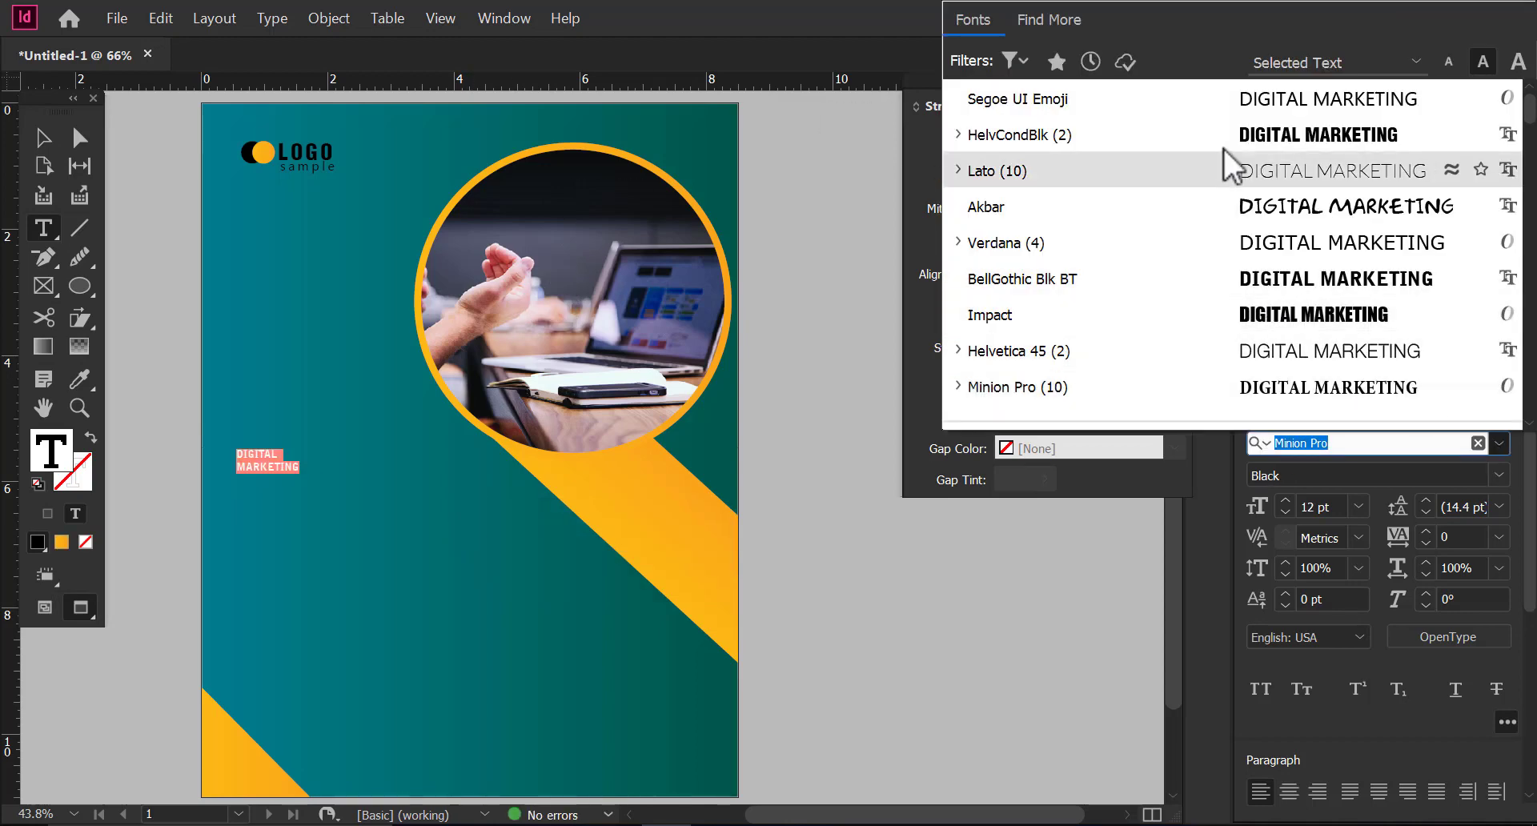
left_click(1207, 143)
left_click(1358, 507)
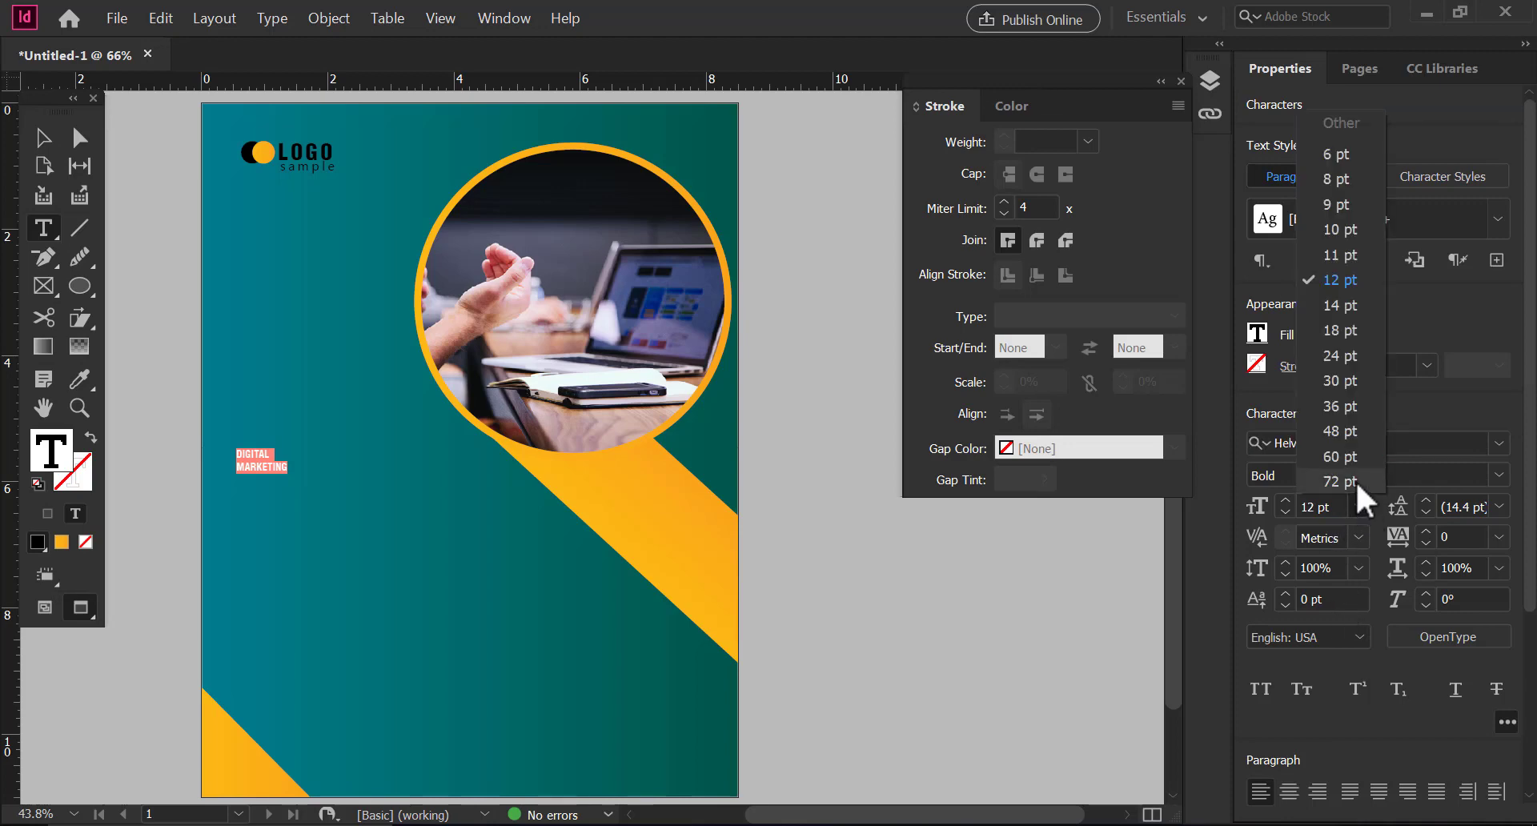
left_click(1356, 480)
left_click(1358, 507)
left_click(1345, 409)
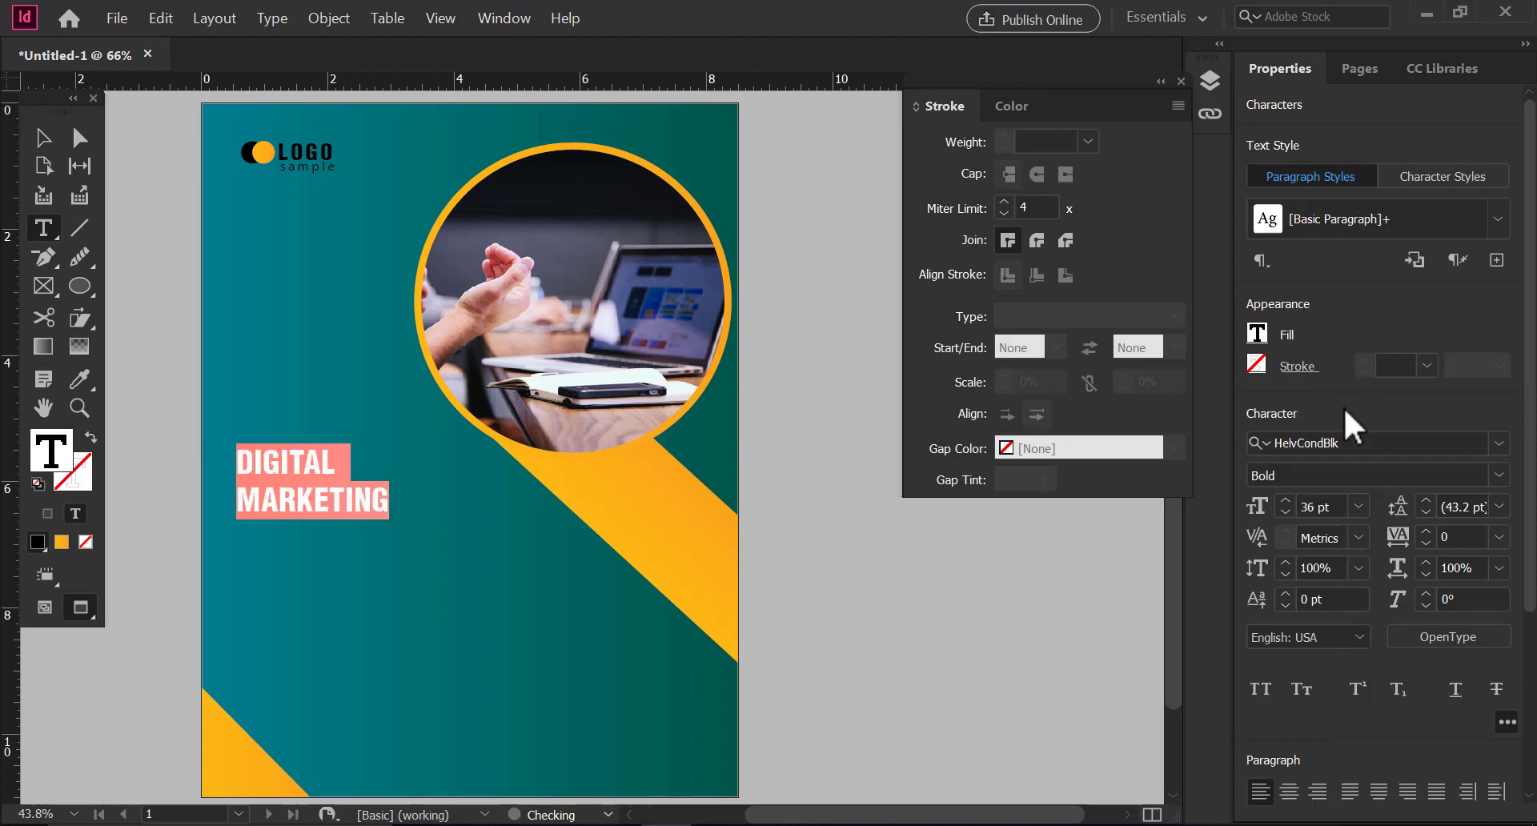
Set the DIGITAL MARKETING text's tracking to 25 and its leading to 36 pt.
left_click(1497, 540)
left_click(1480, 464)
left_click(1498, 538)
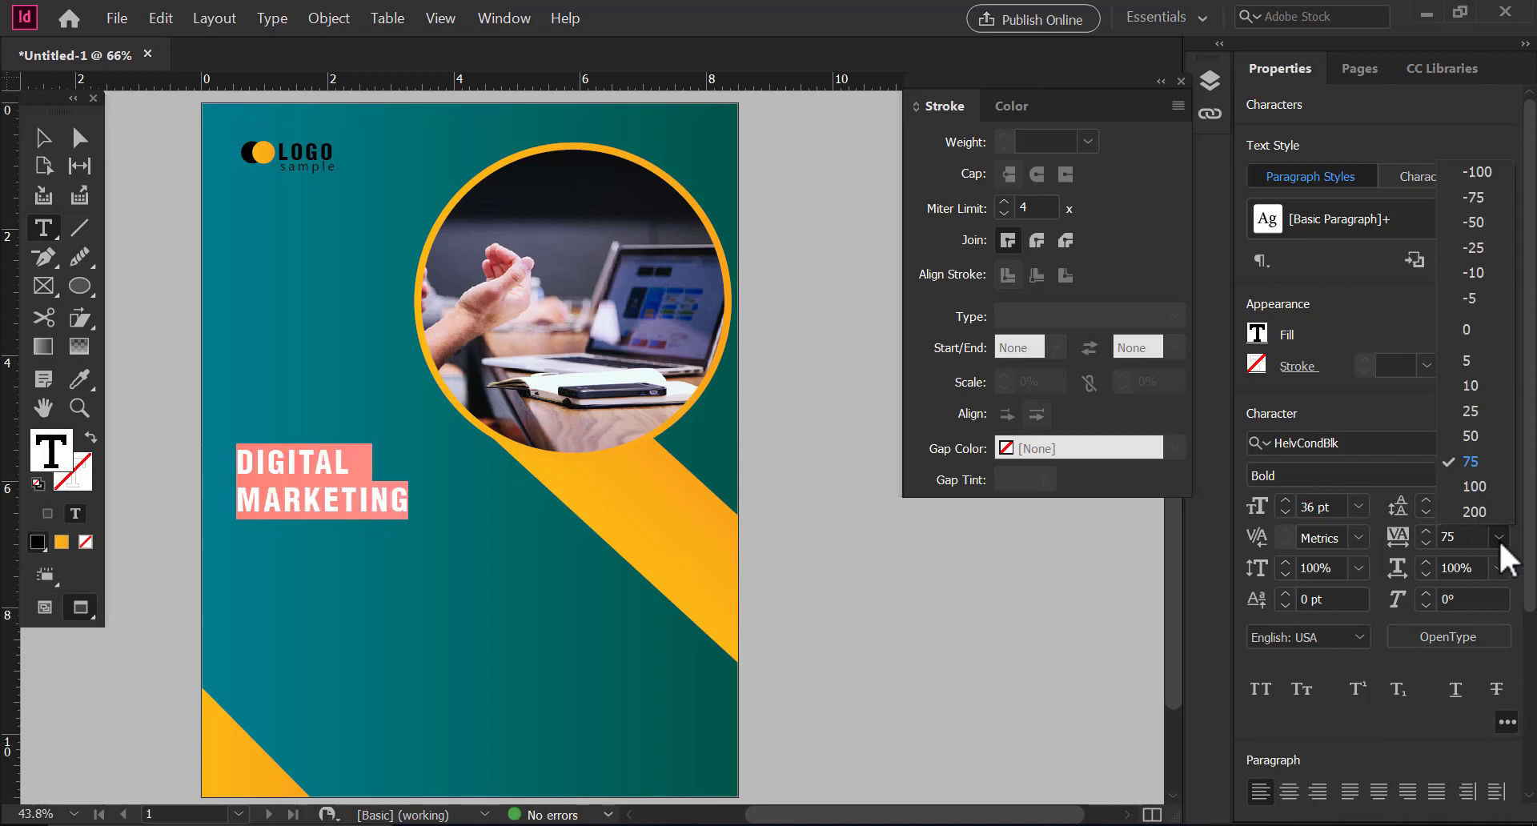
left_click(1466, 407)
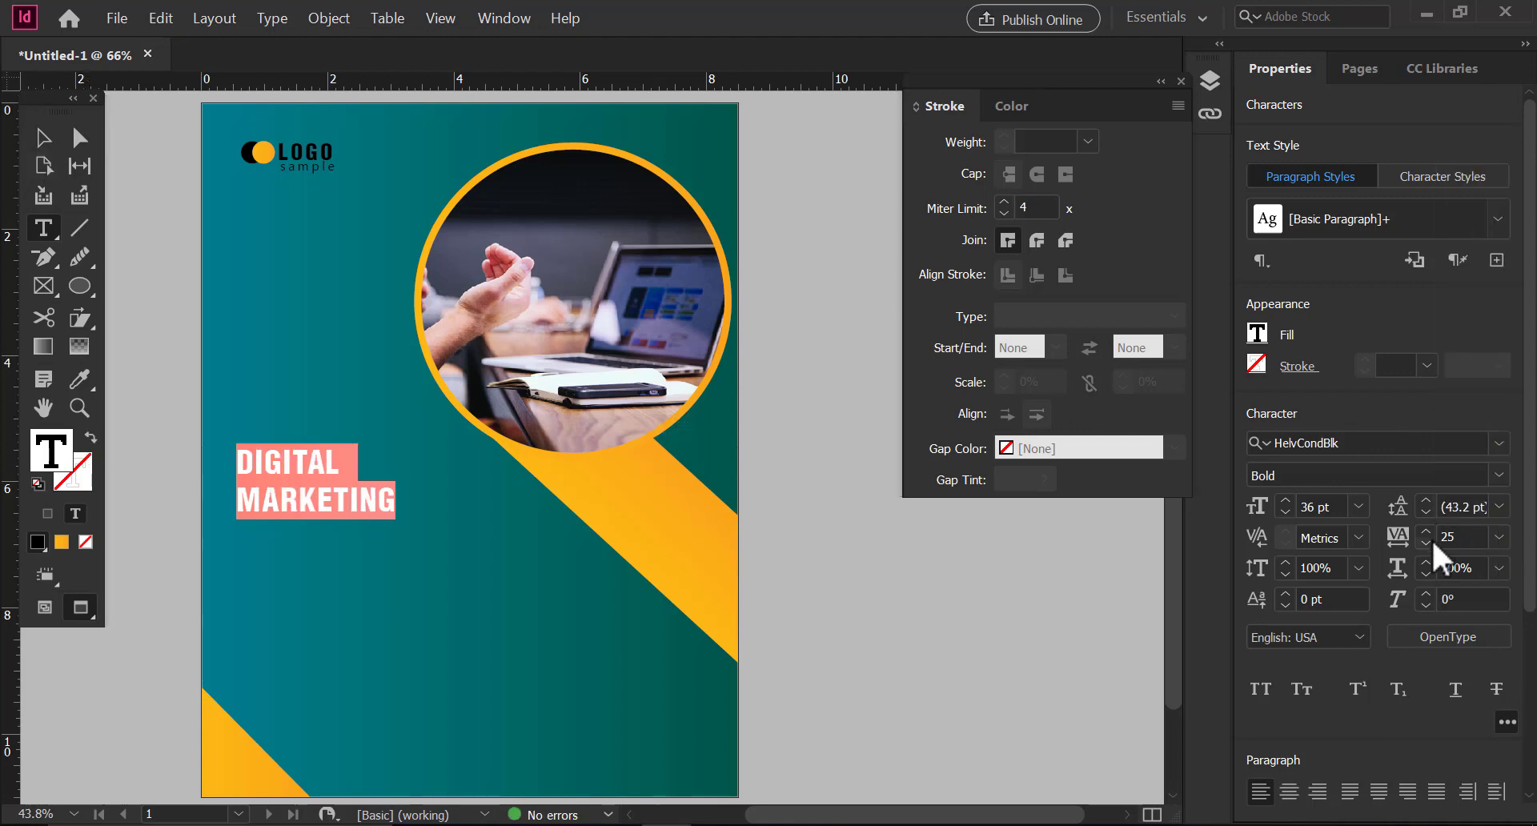
left_click(1499, 506)
left_click(1482, 364)
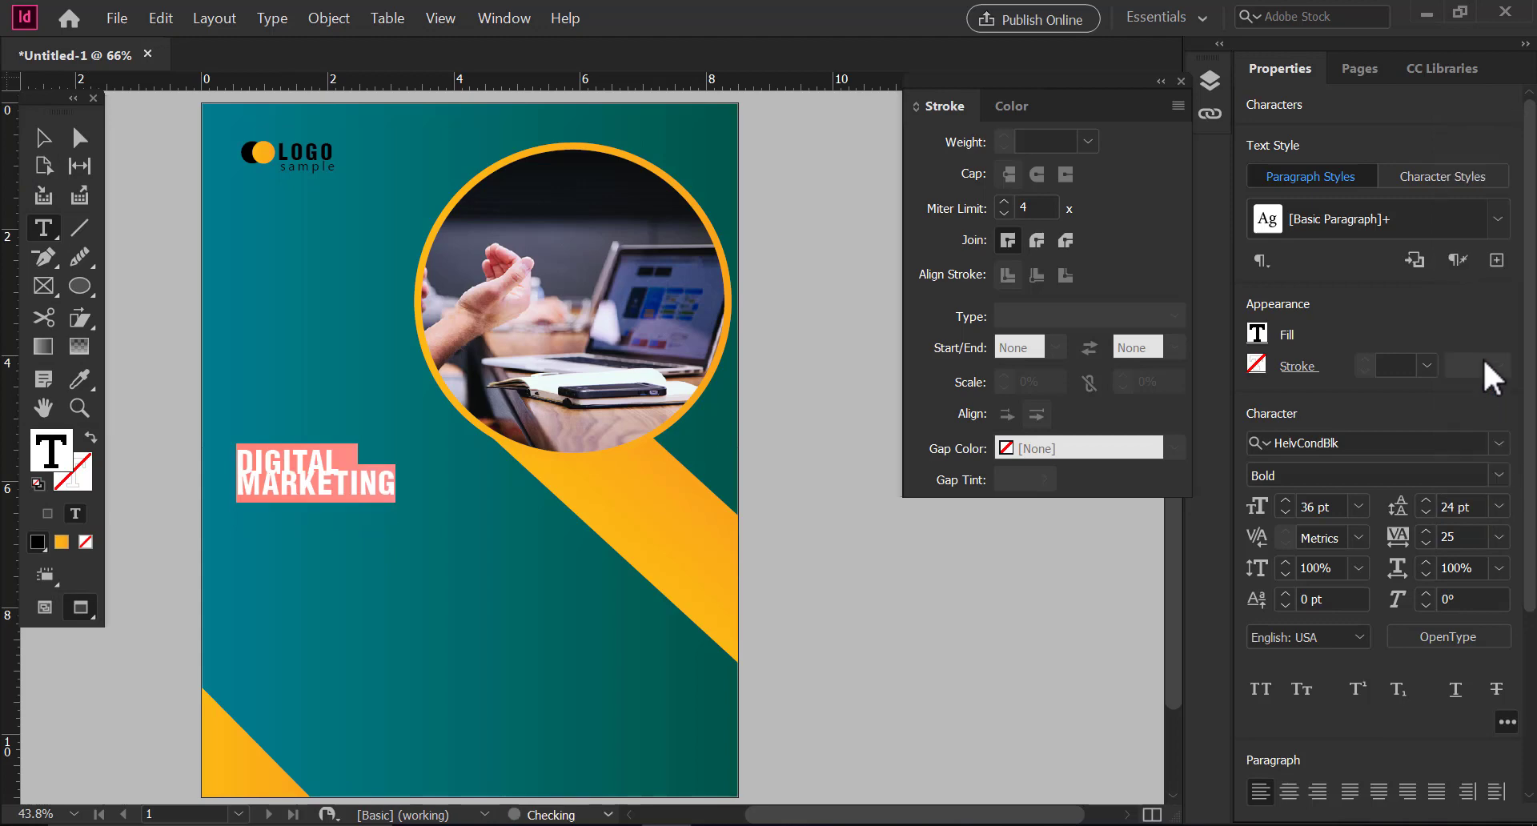
left_click(1497, 506)
left_click(1480, 409)
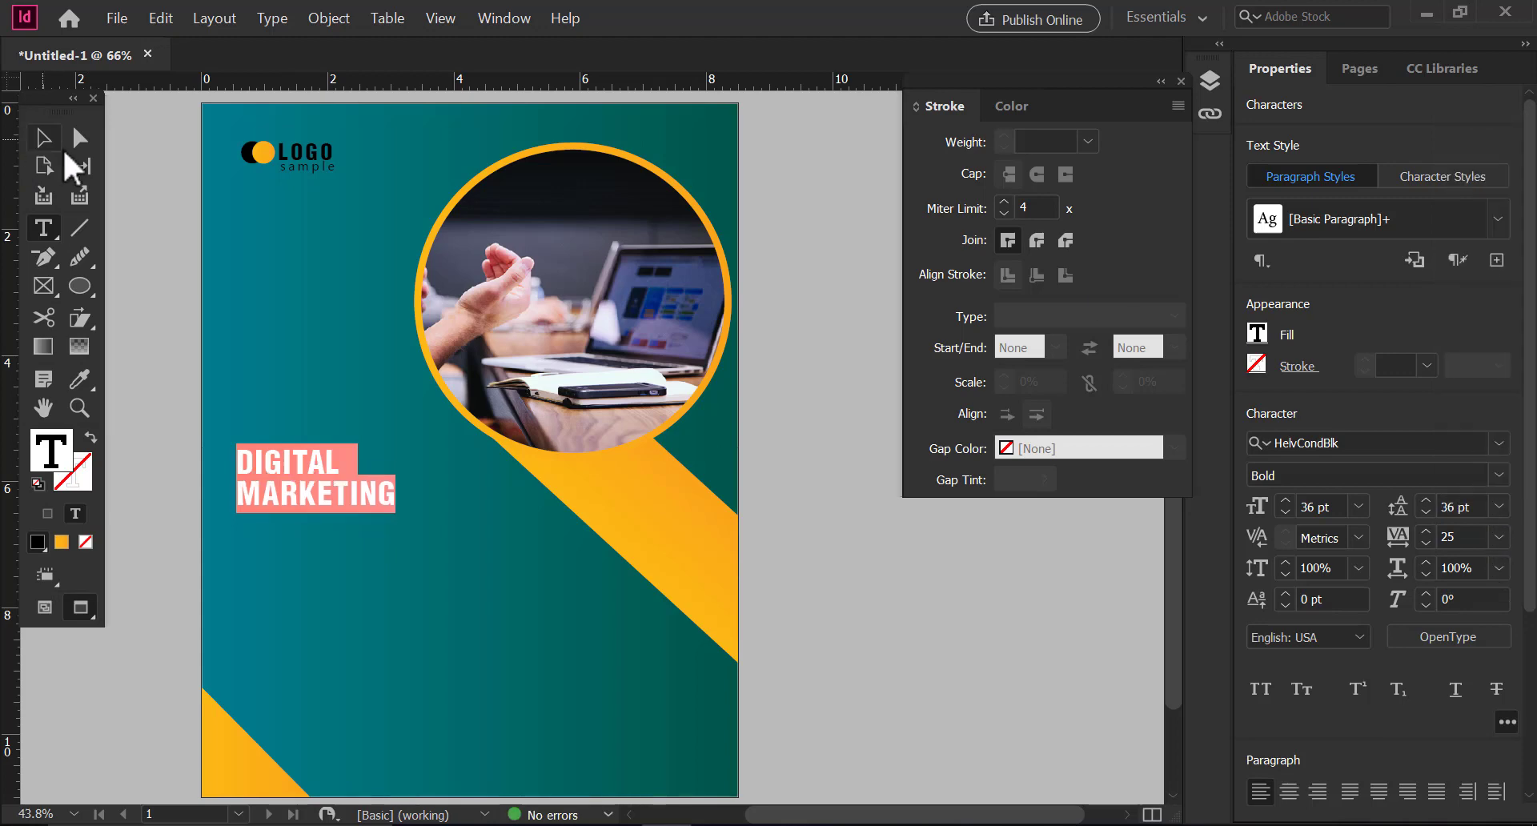
Move the DIGITAL MARKETING text frame up the page to about X 0.534, Y 4.52 in.
left_click(43, 137)
left_click_drag(333, 521, 305, 430)
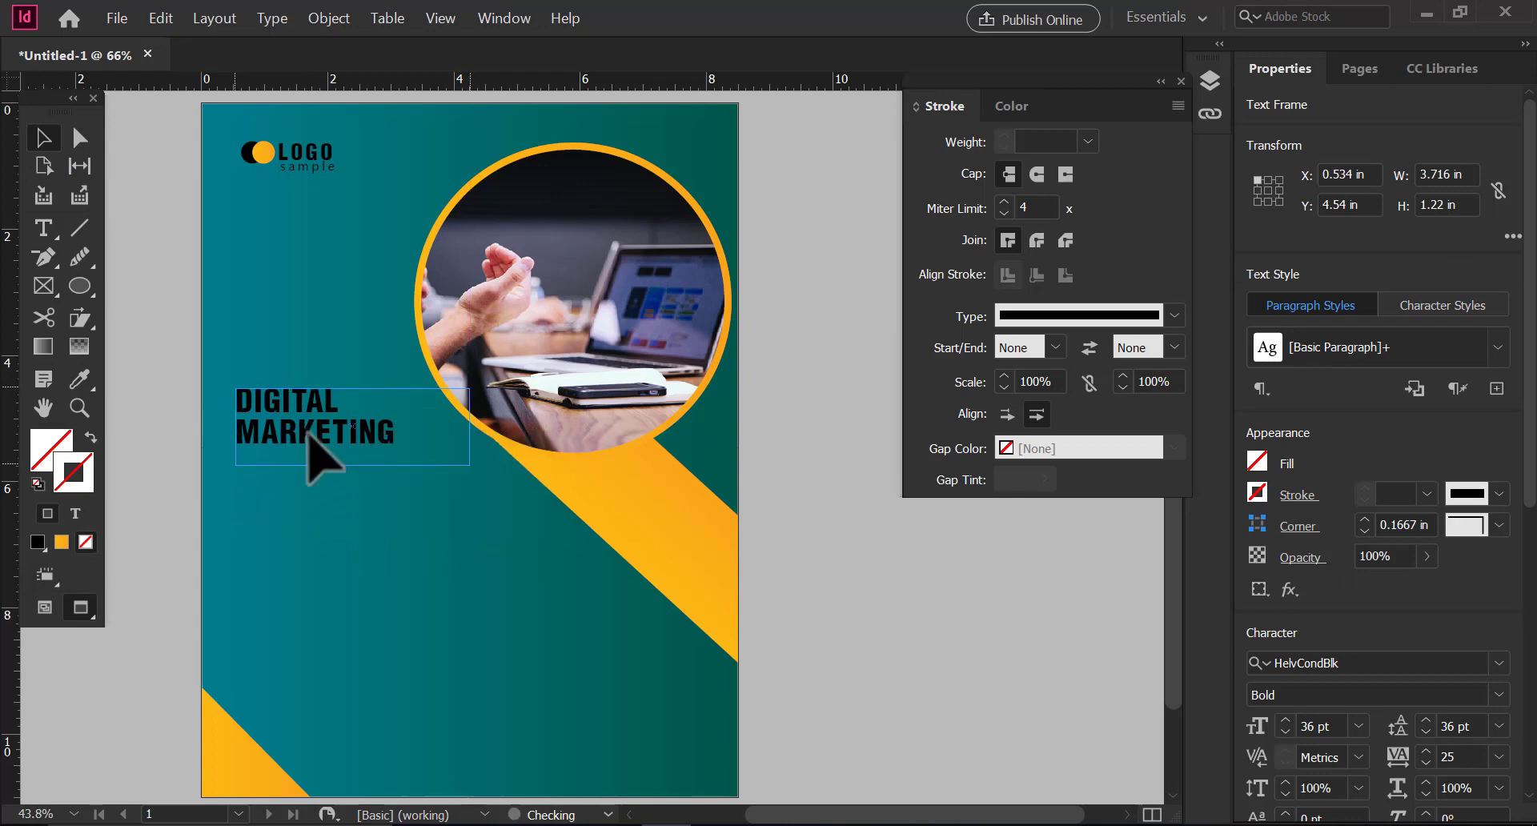
left_click(207, 439)
left_click(179, 438)
Change the DIGITAL MARKETING text's fill color to [Paper] white.
left_click(291, 438)
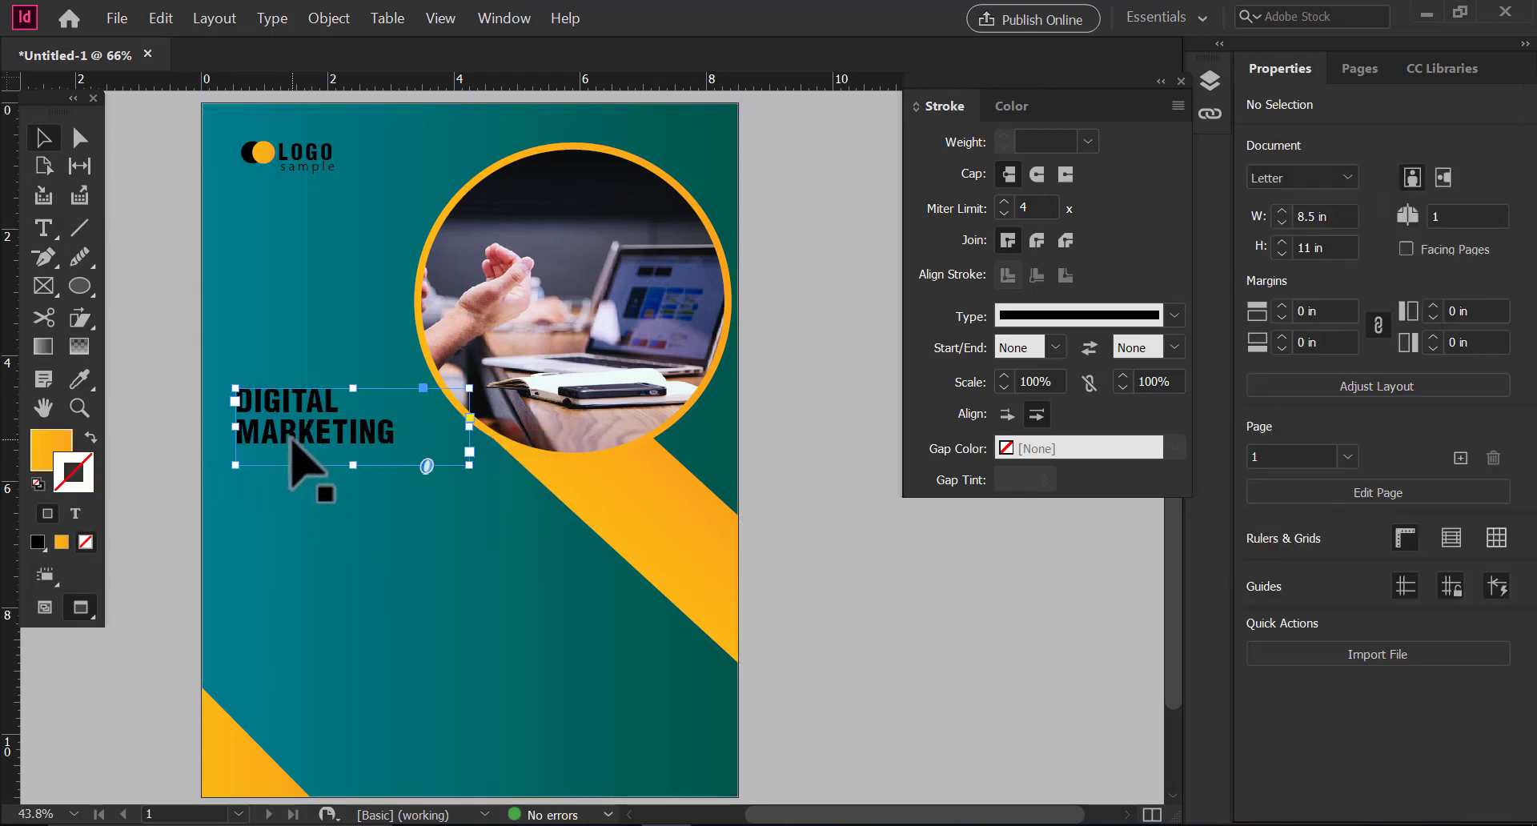
left_click(1257, 463)
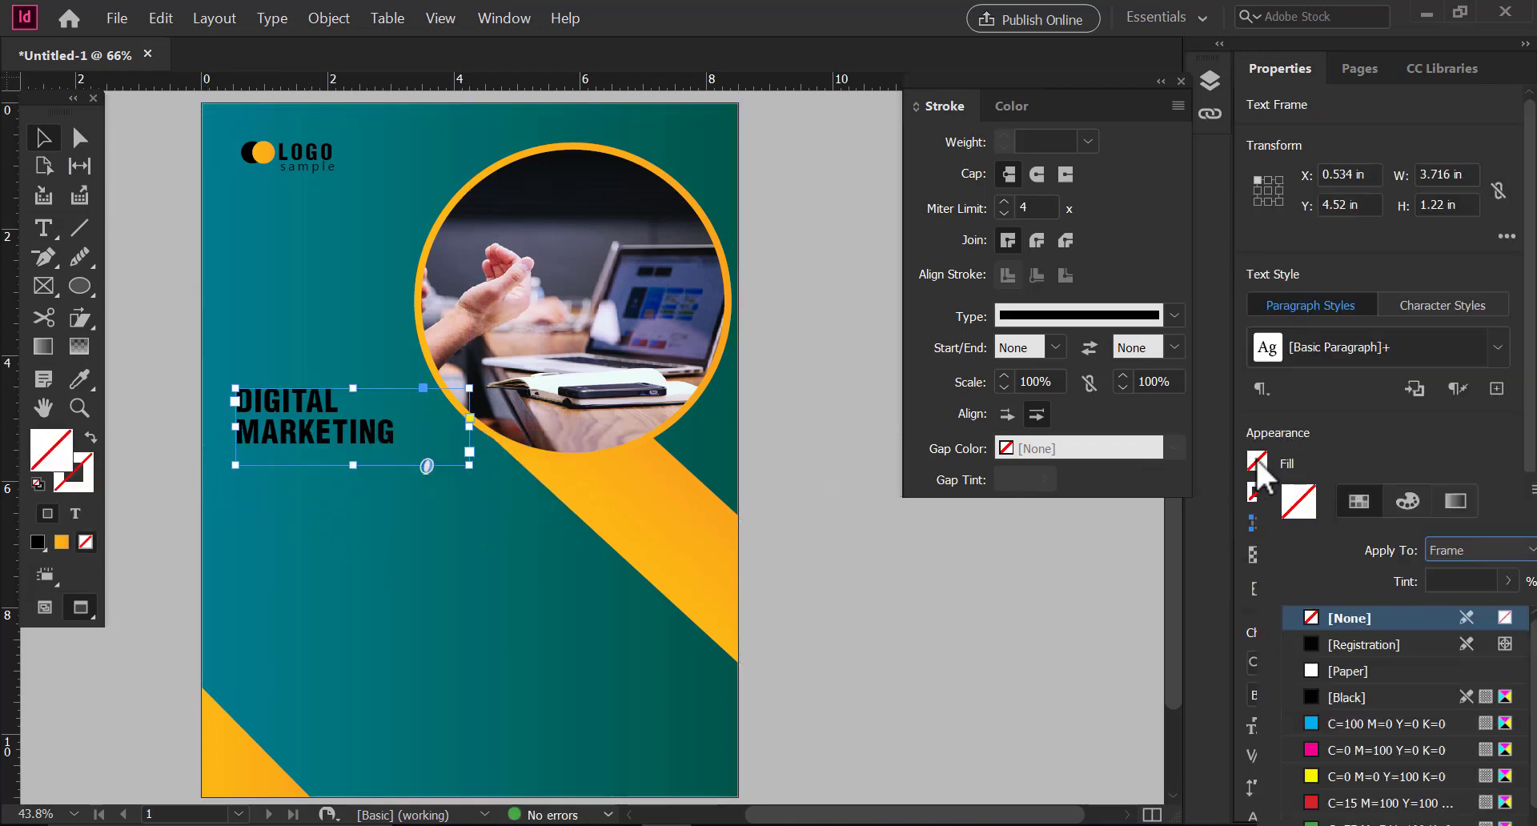
triple_click(311, 433)
left_click(319, 430)
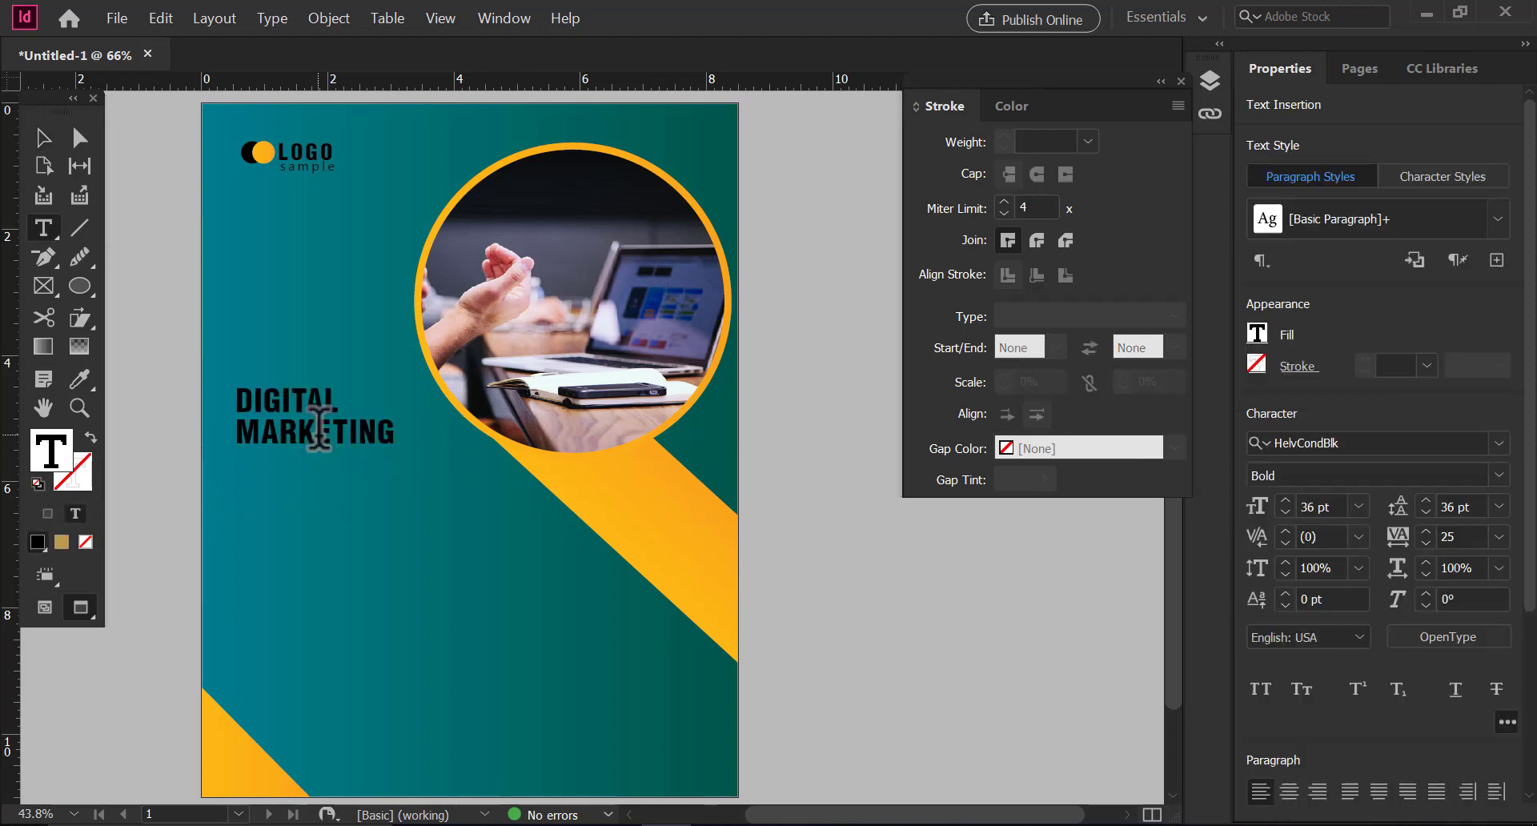
key("ctrl+a")
left_click(1259, 333)
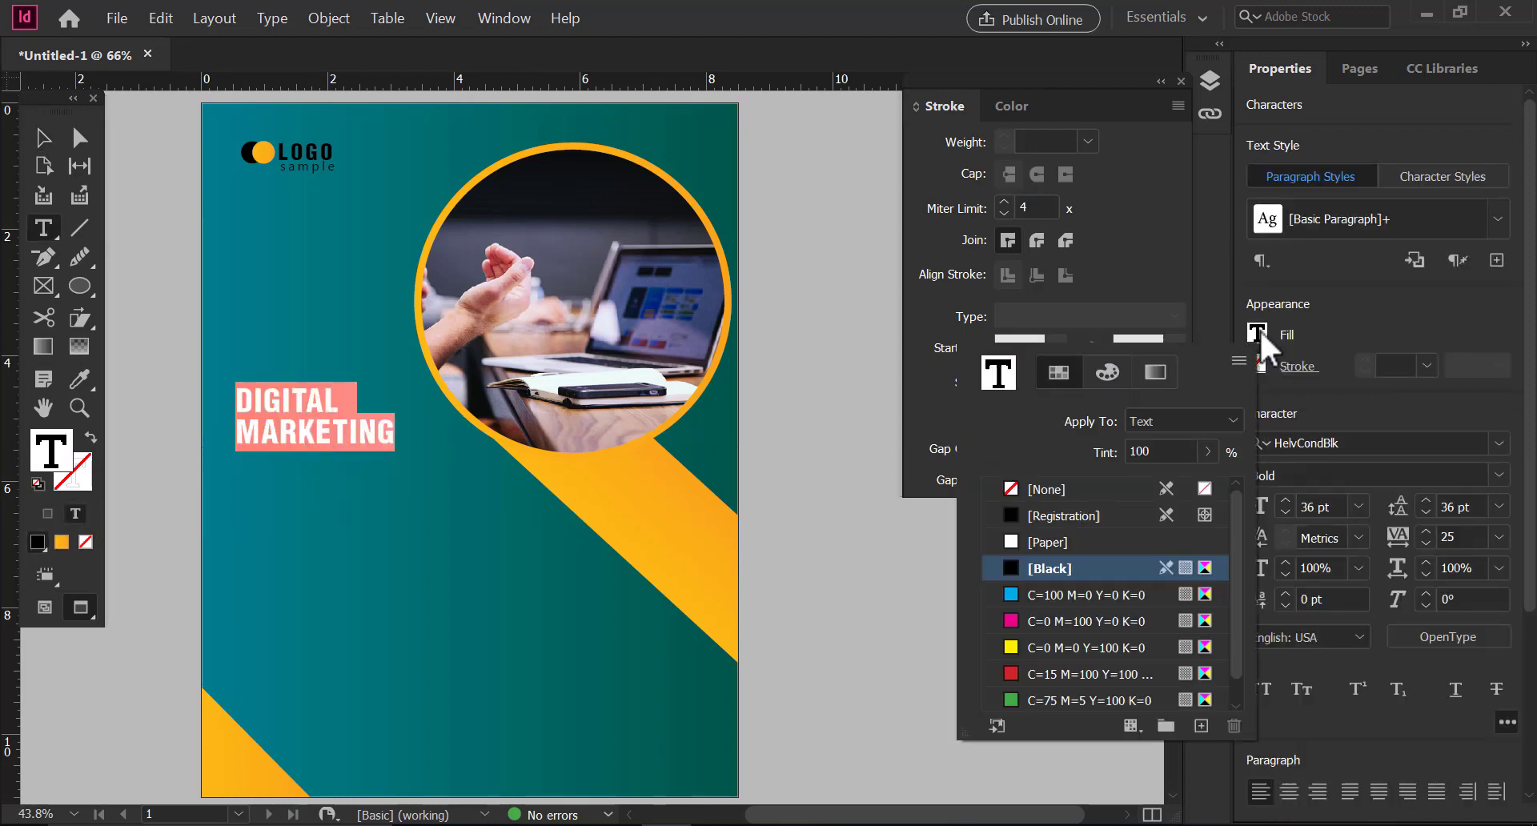
left_click(1041, 543)
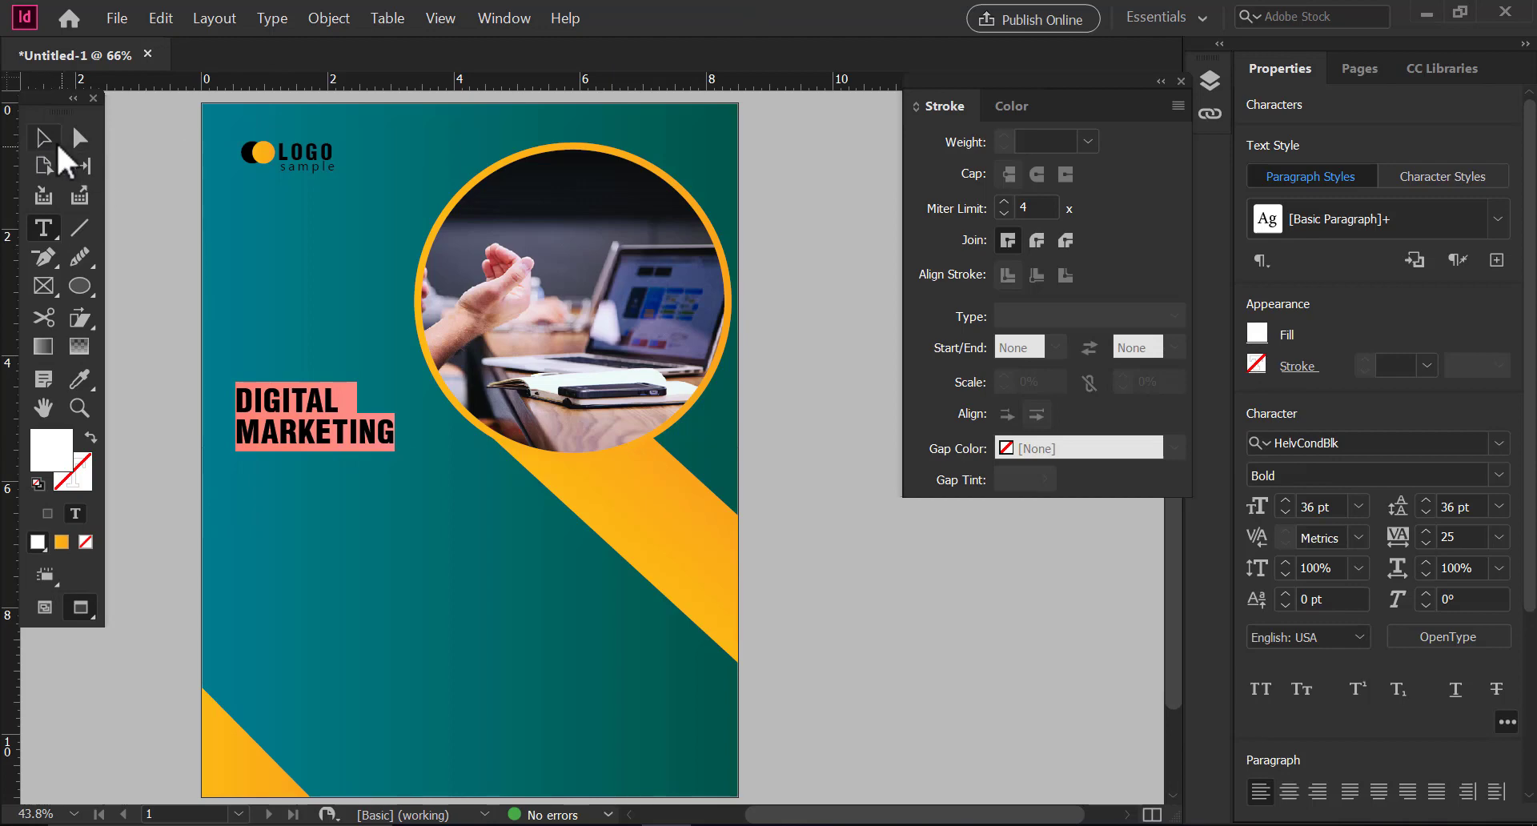
left_click(44, 139)
left_click(768, 514)
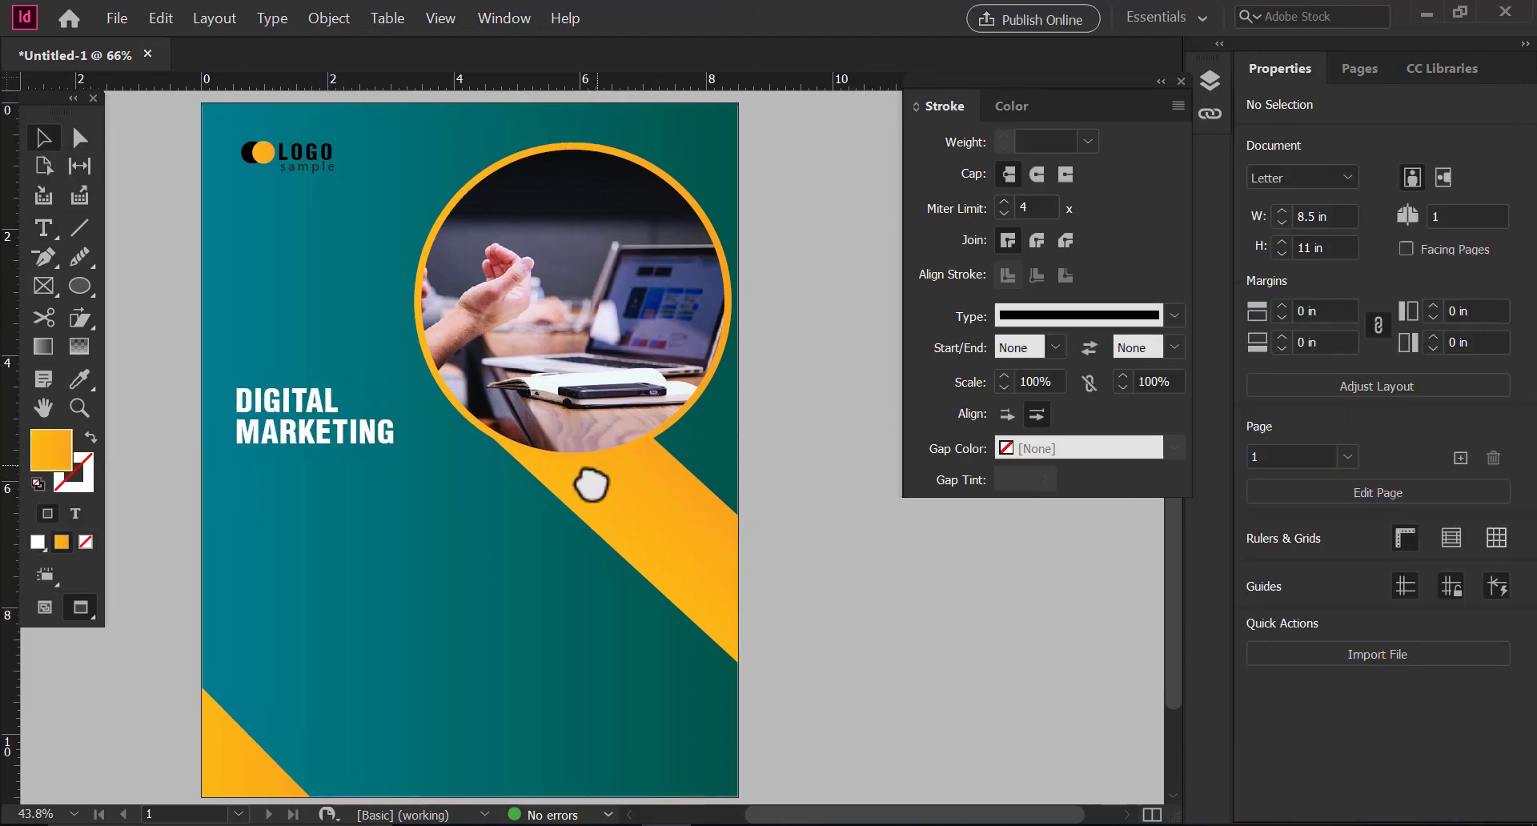
Shorten the DIGITAL MARKETING text frame to about 1.105 in high.
left_click(353, 452)
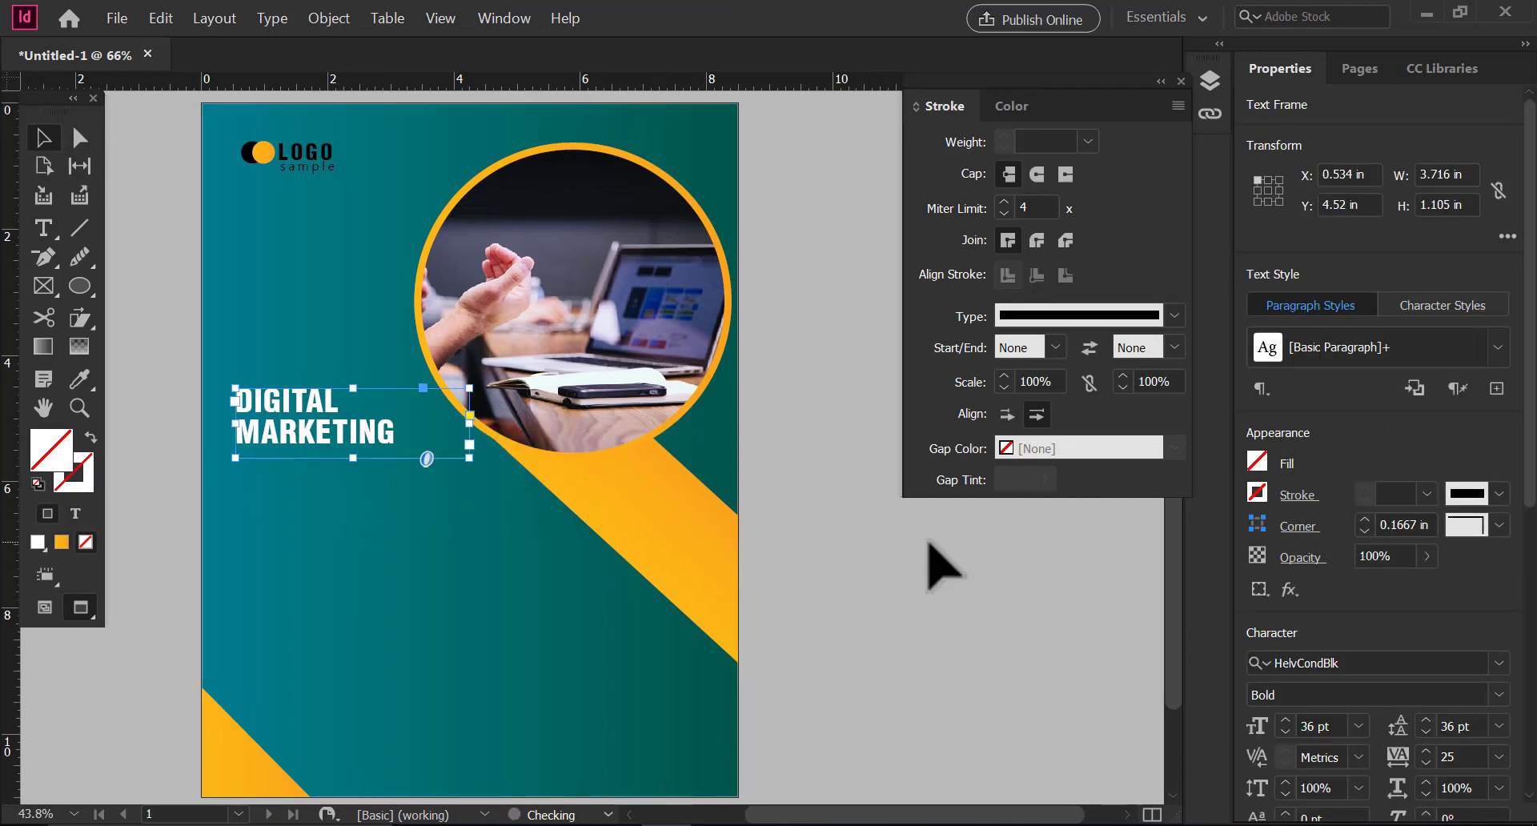
left_click(929, 543)
key("space")
left_click_drag(484, 539, 486, 513)
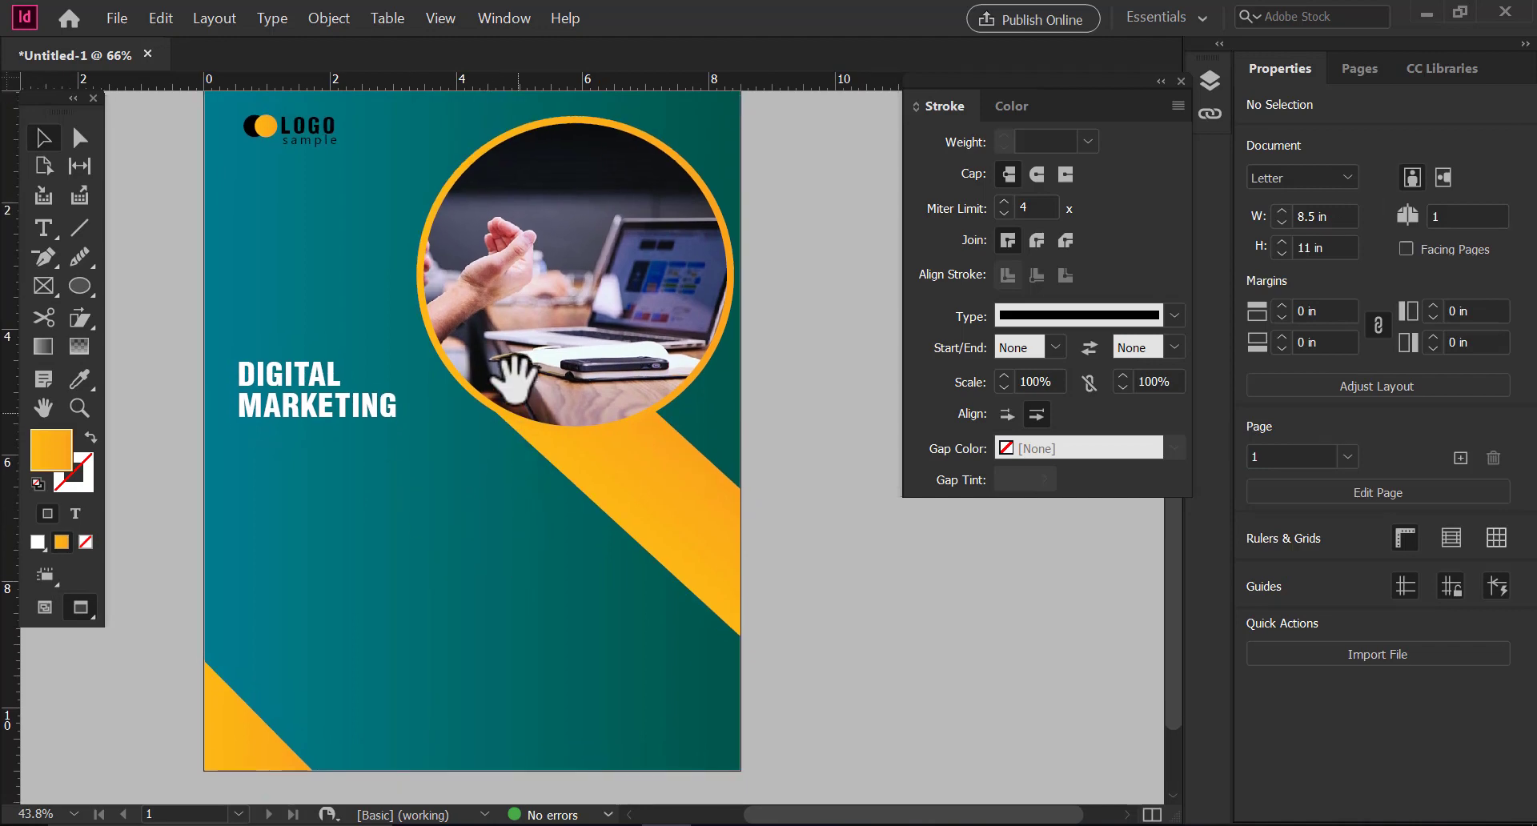
left_click_drag(512, 376, 508, 397)
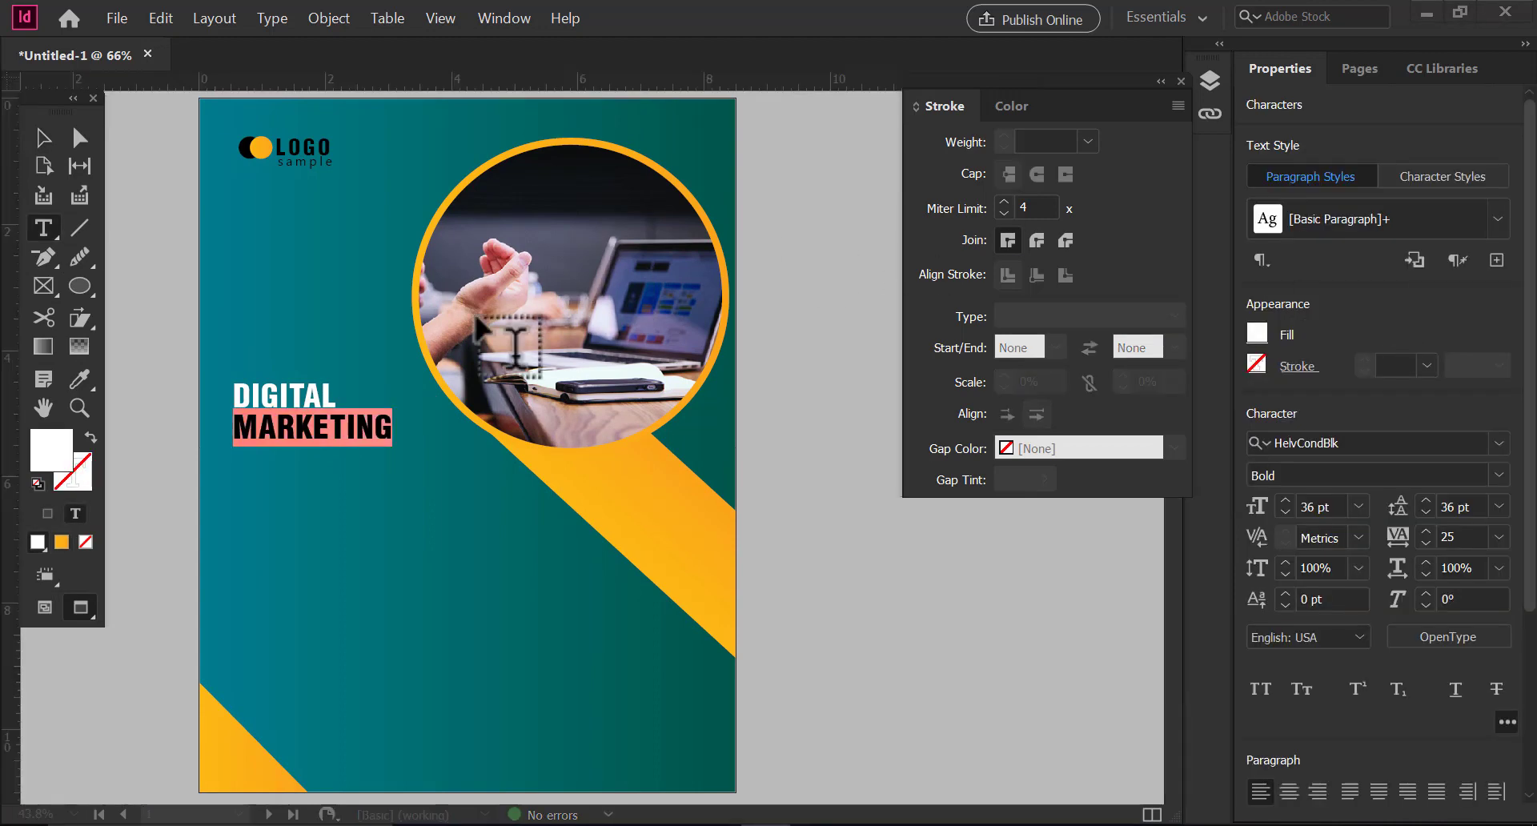
Change the font of the whole DIGITAL MARKETING text to Helvetica 45 Regular.
triple_click(310, 397)
key("ctrl+a")
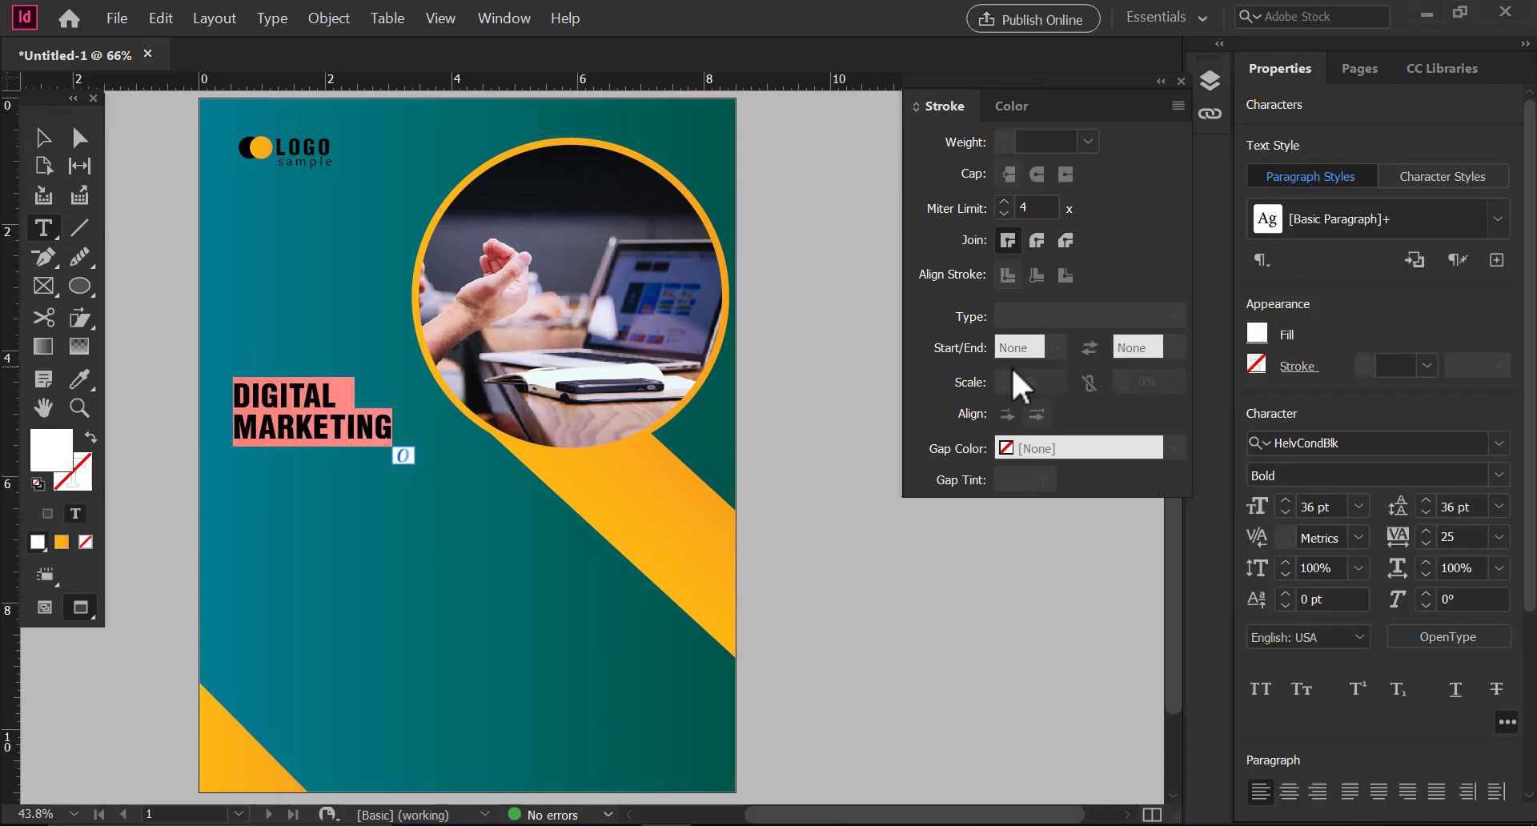
left_click(1495, 442)
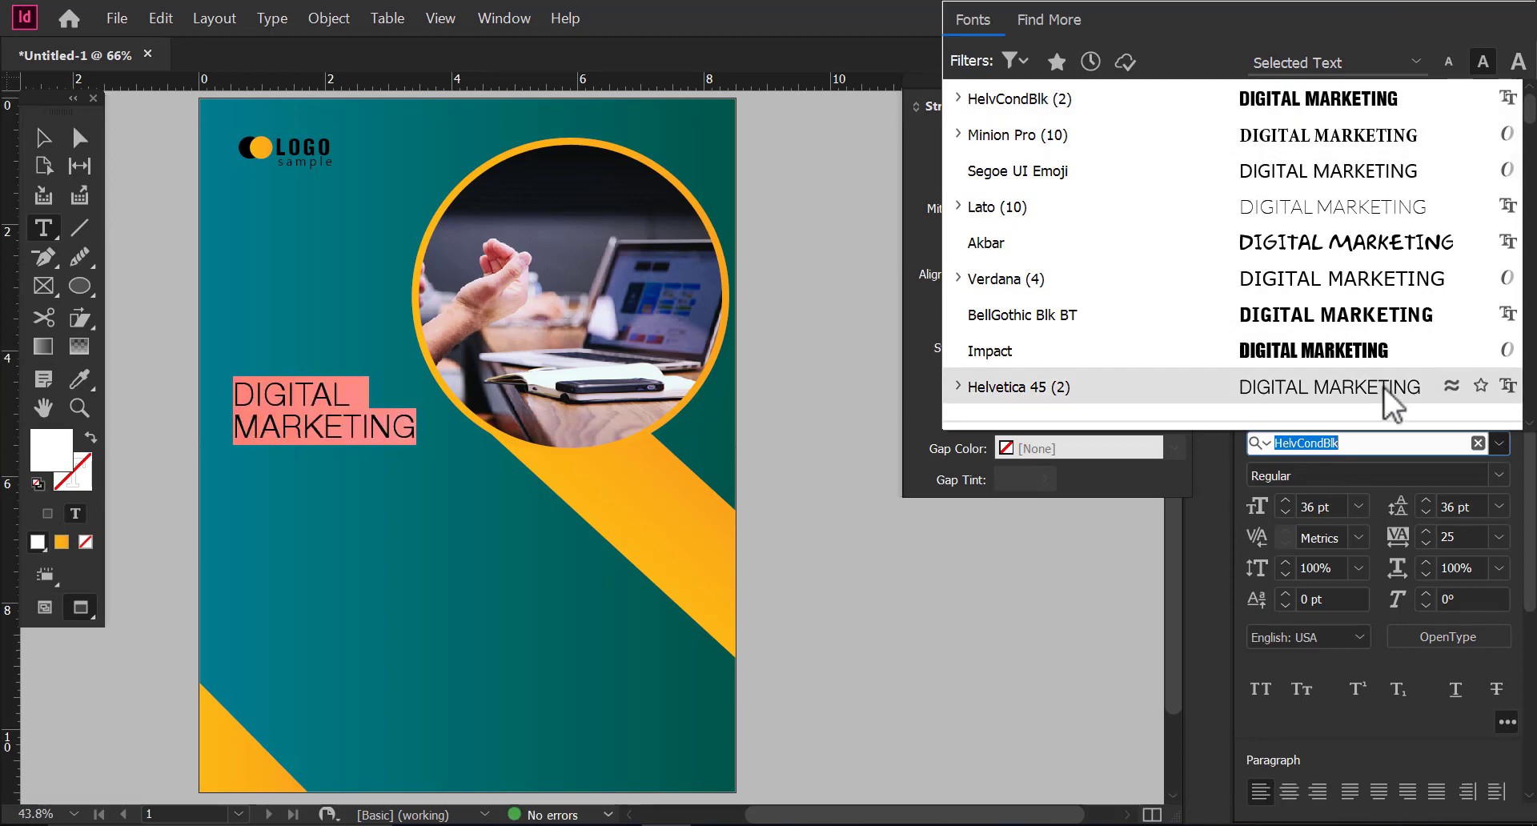
left_click(1318, 382)
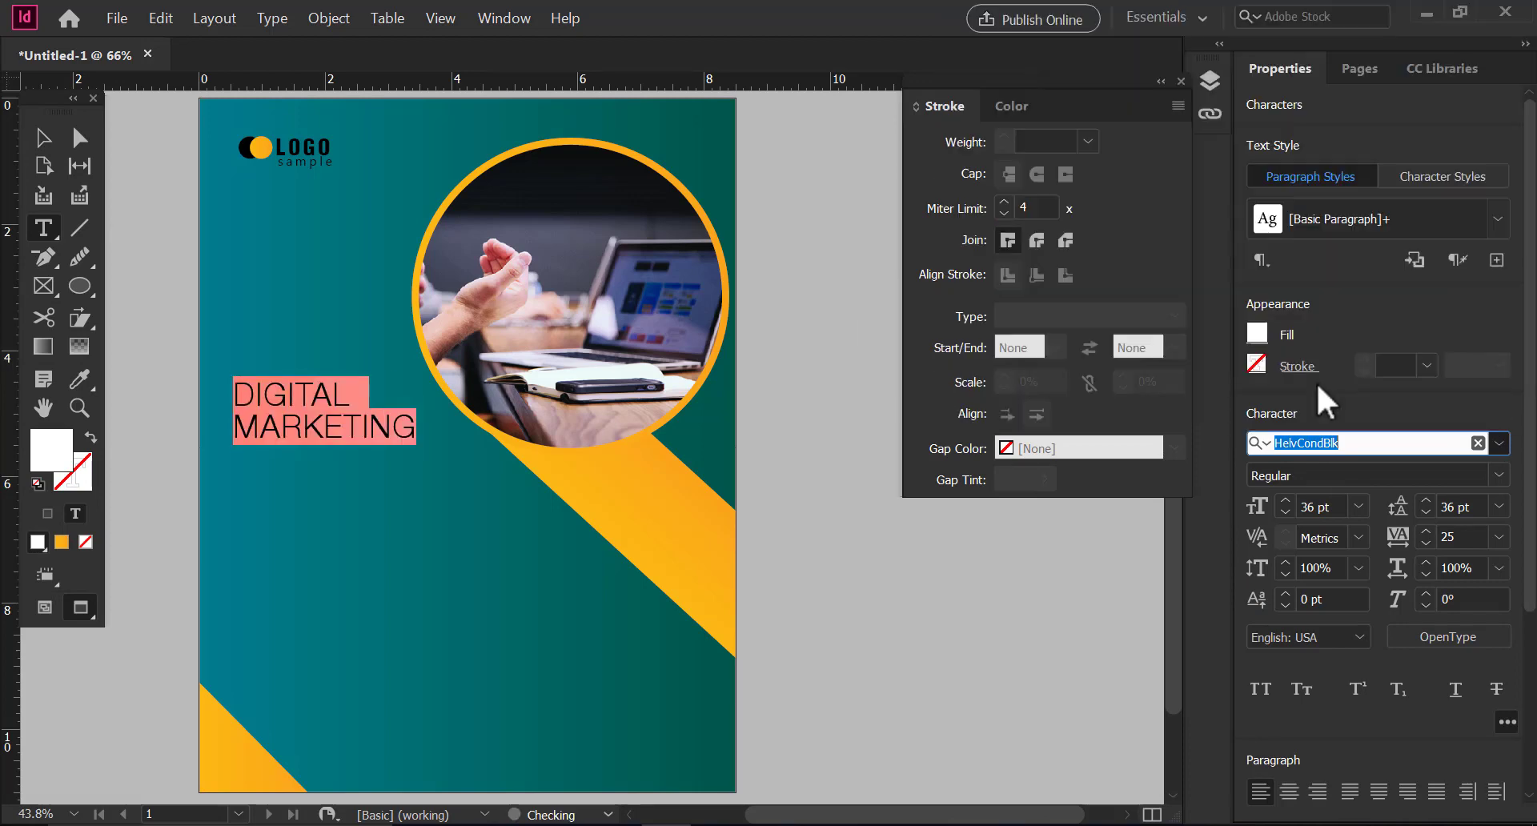
Add AGENCY as a third line of the headline and extend its text frame to about 1.54 in high.
left_click(415, 427)
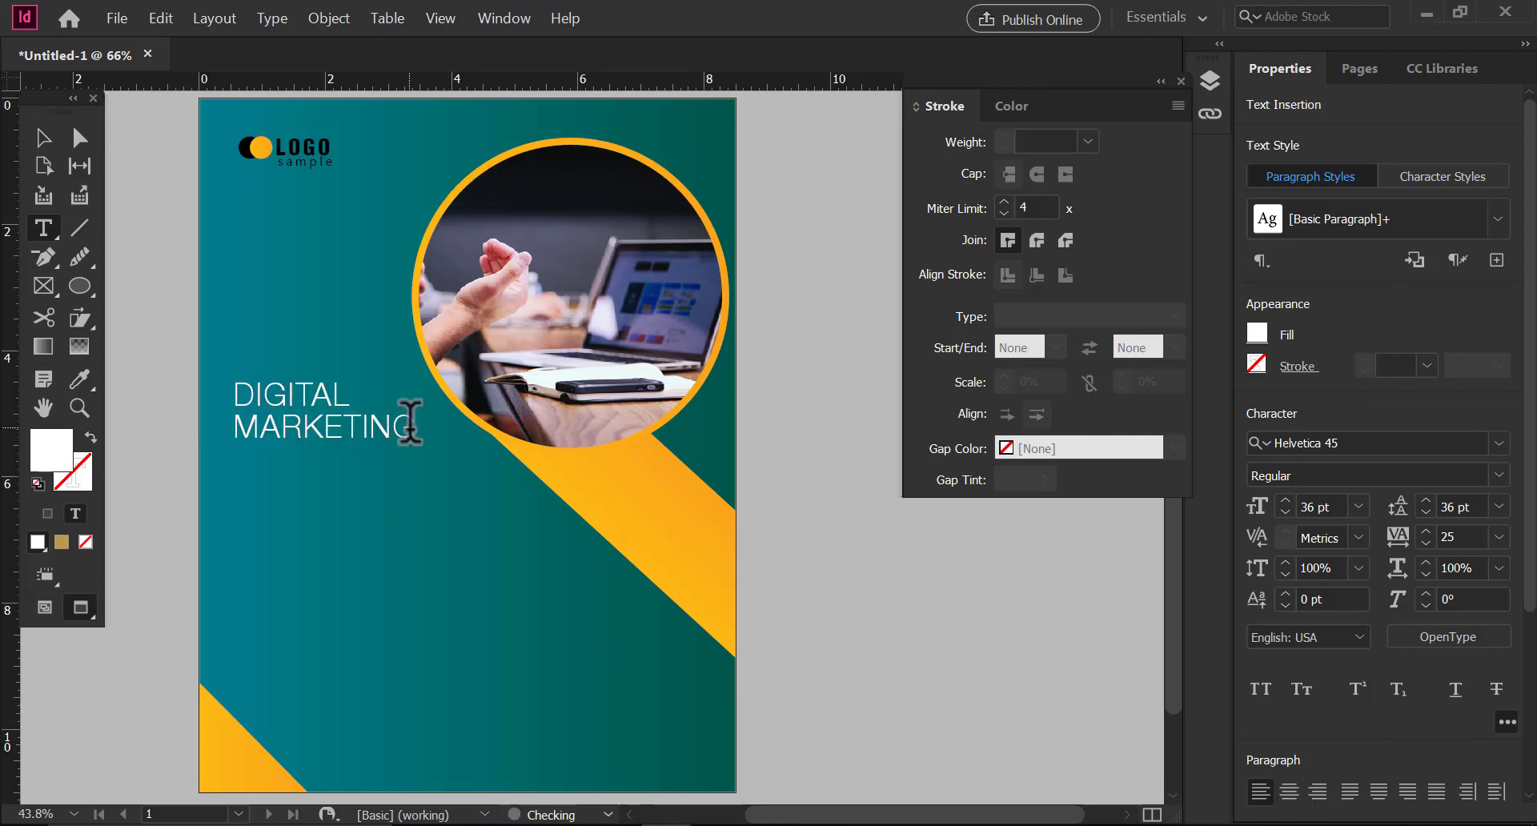
left_click(43, 137)
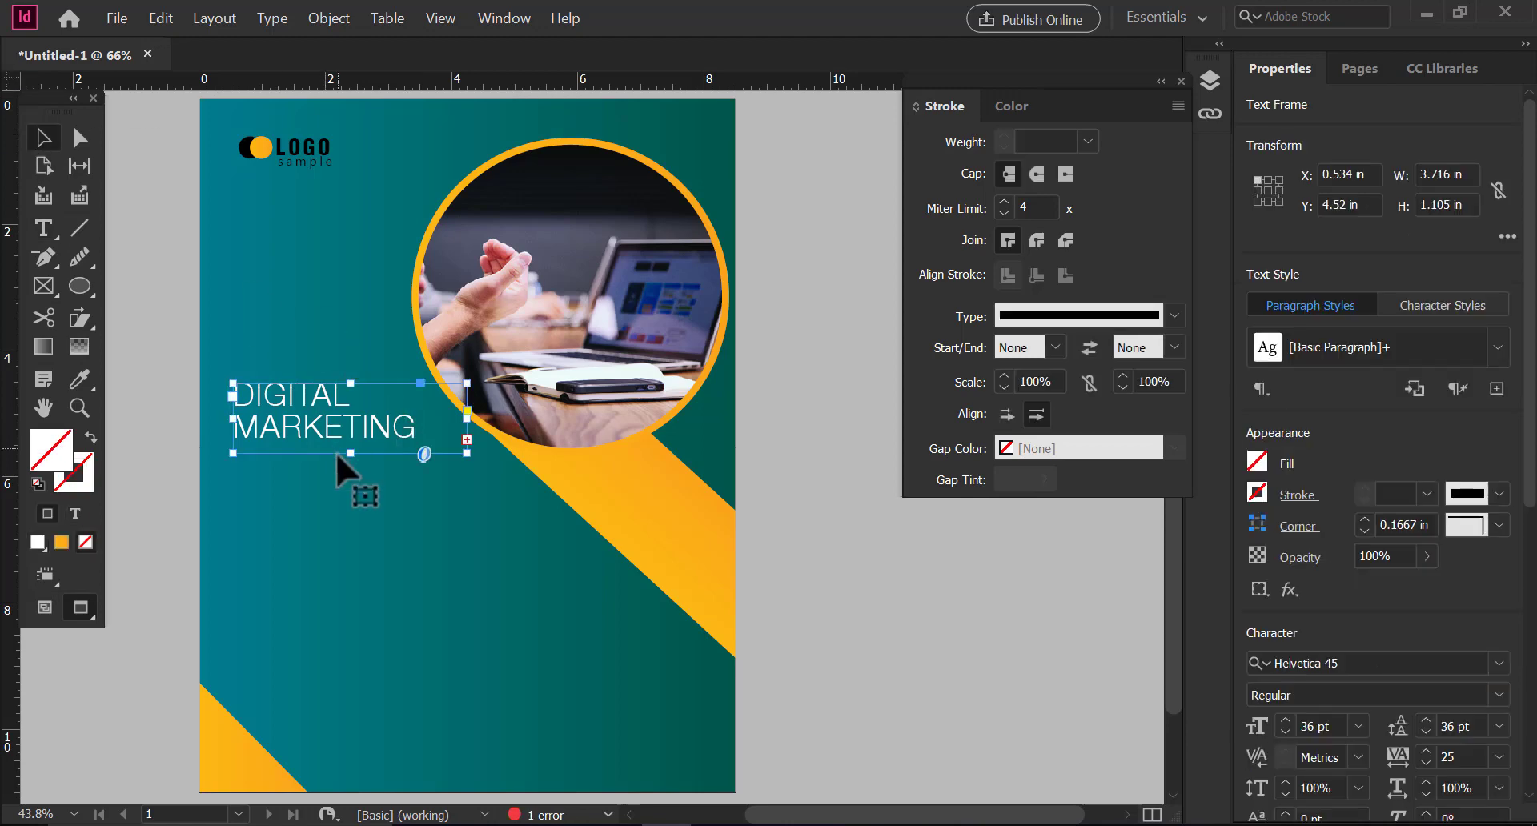
left_click_drag(350, 458, 361, 482)
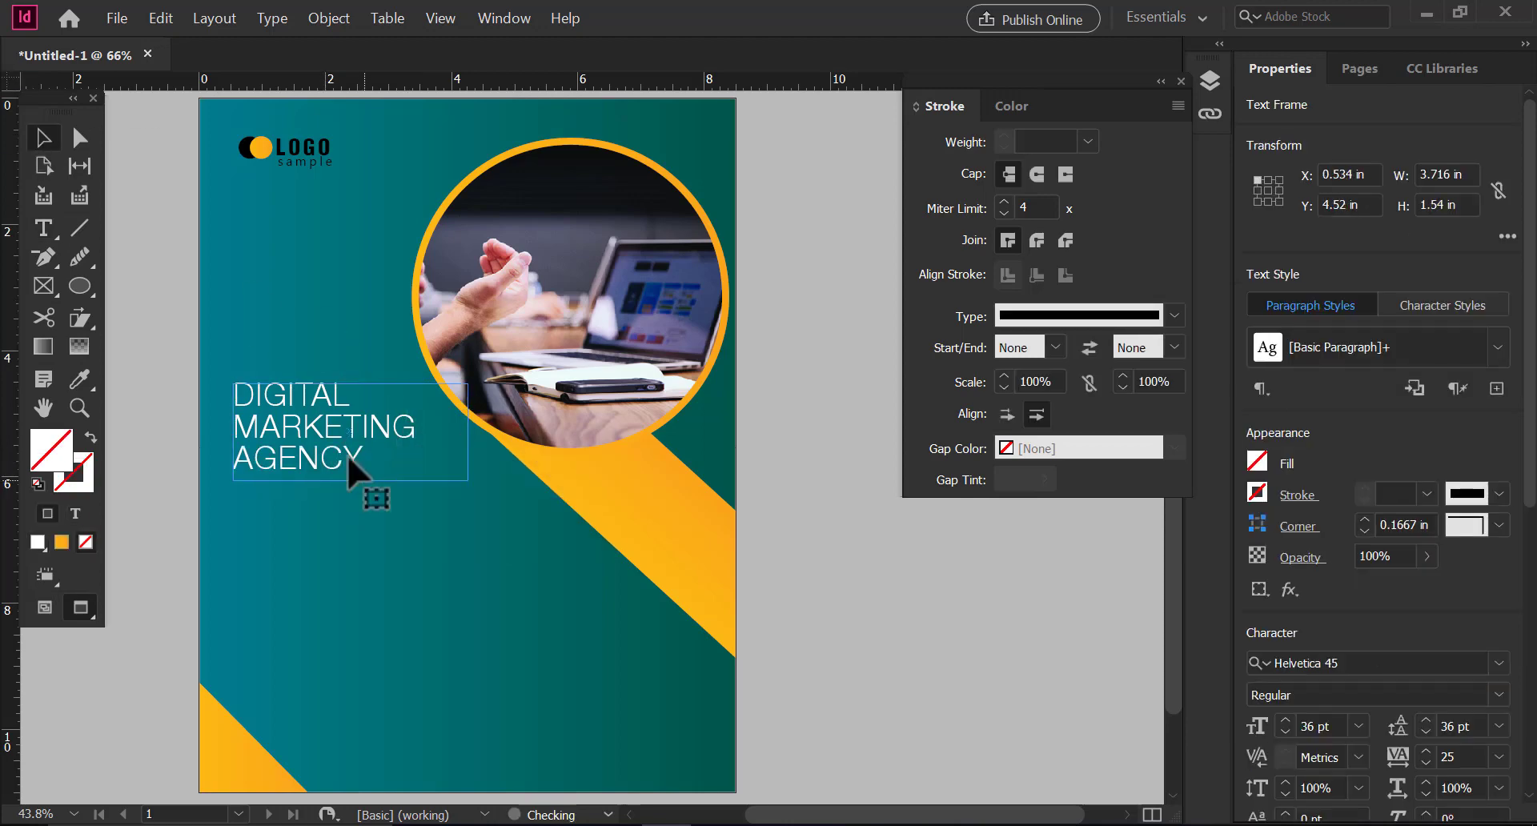
Move the DIGITAL MARKETING AGENCY frame to about X 0.43, Y 4.48 in and set its font size to 32 pt.
left_click_drag(320, 426, 312, 418)
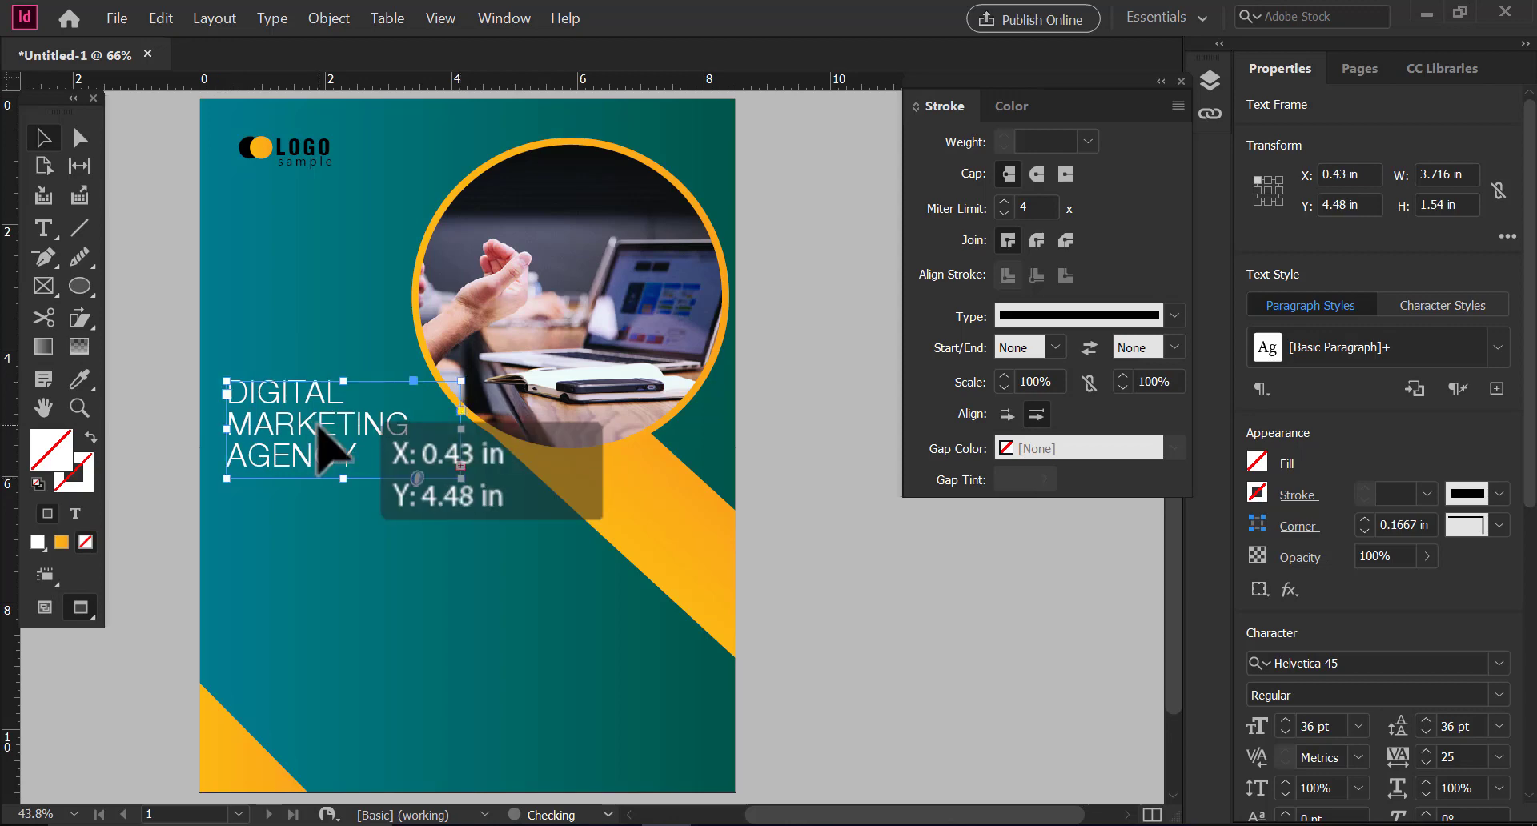
double_click(312, 418)
key("ctrl+a")
left_click_drag(1326, 510, 1237, 506)
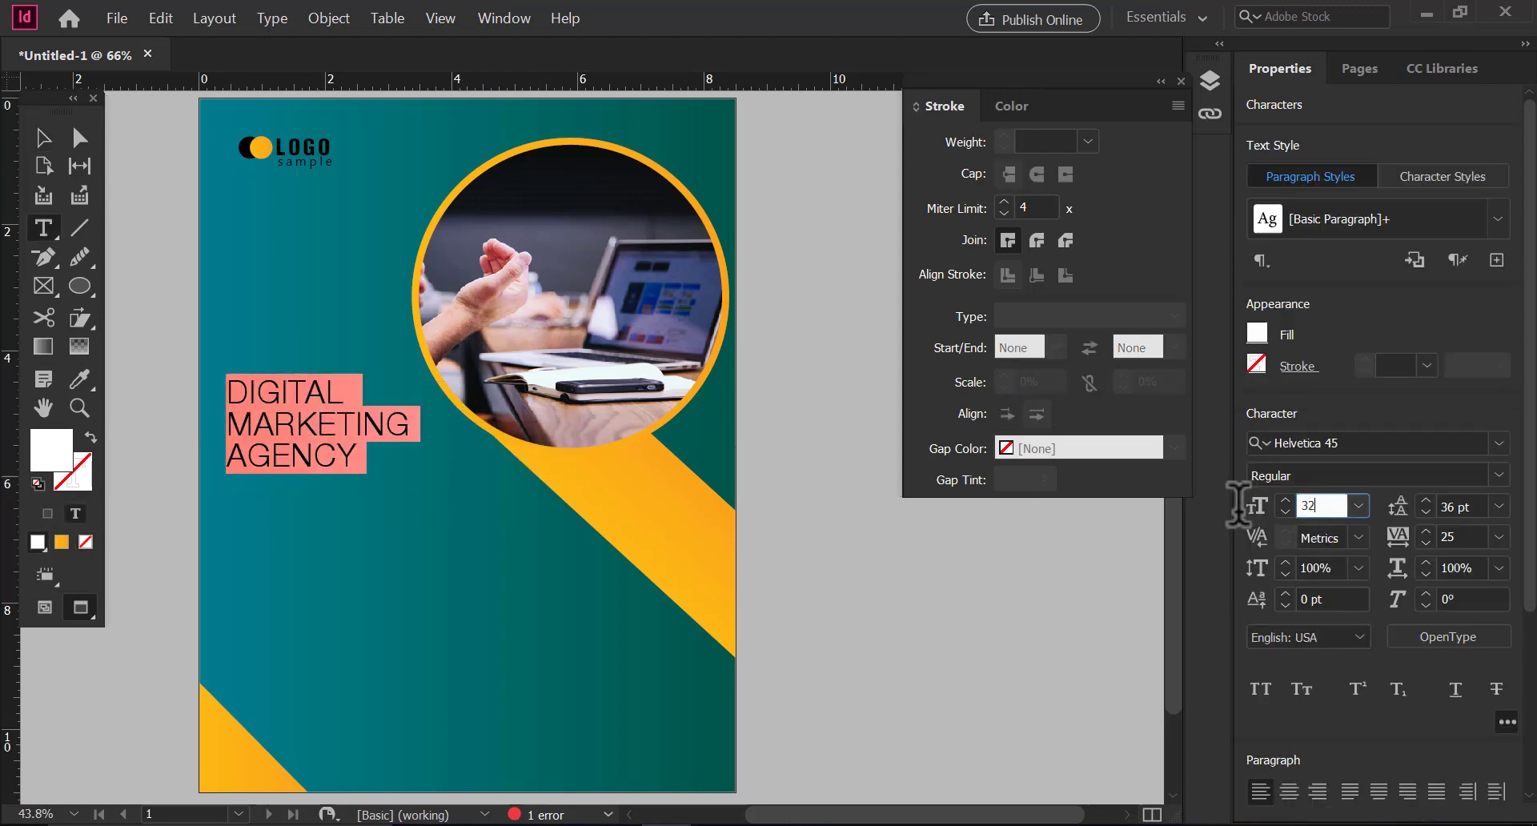
key("Return")
left_click(43, 138)
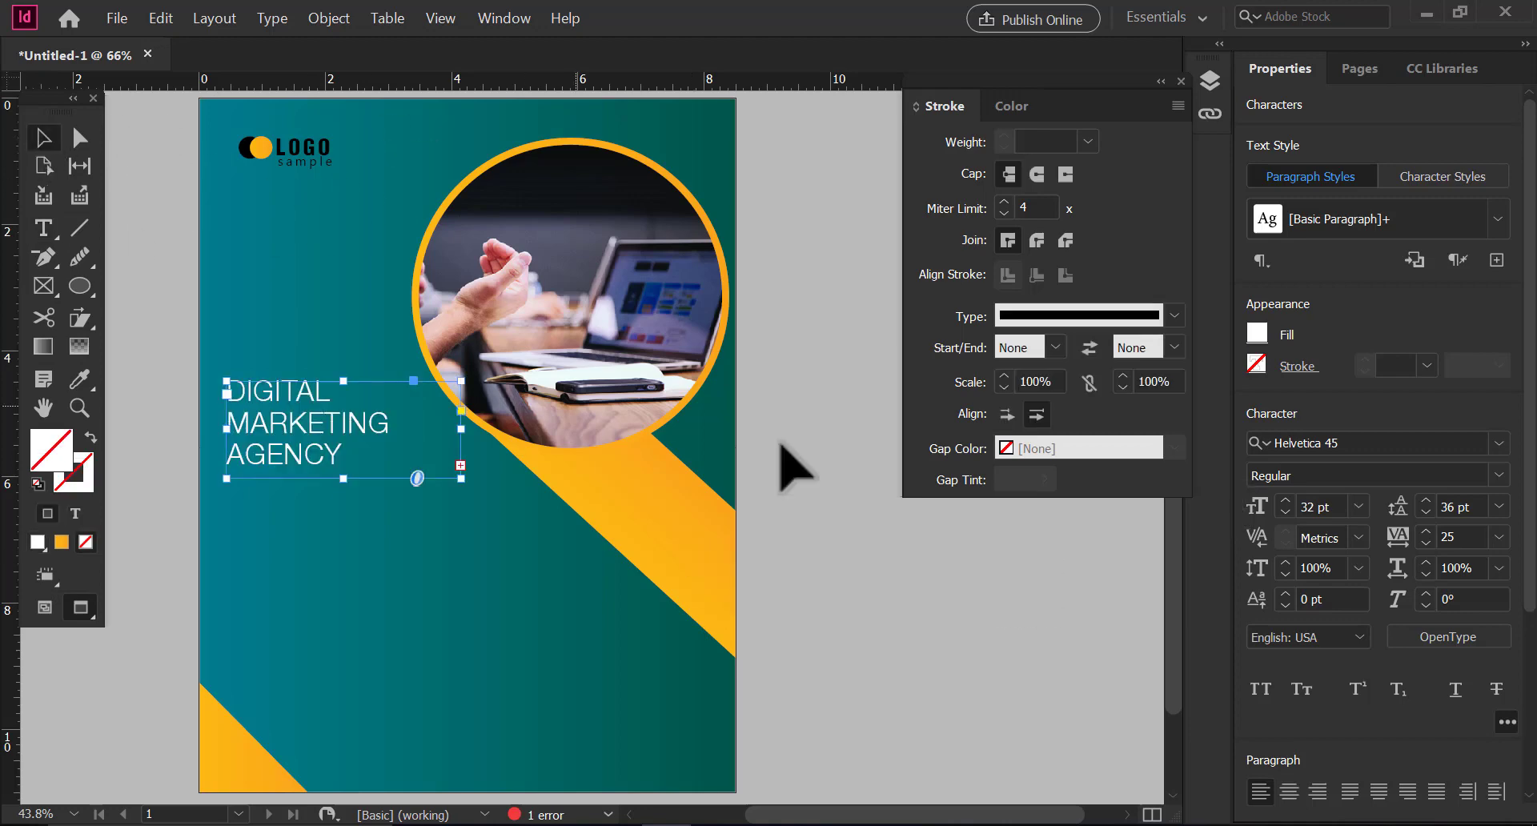
left_click(783, 448)
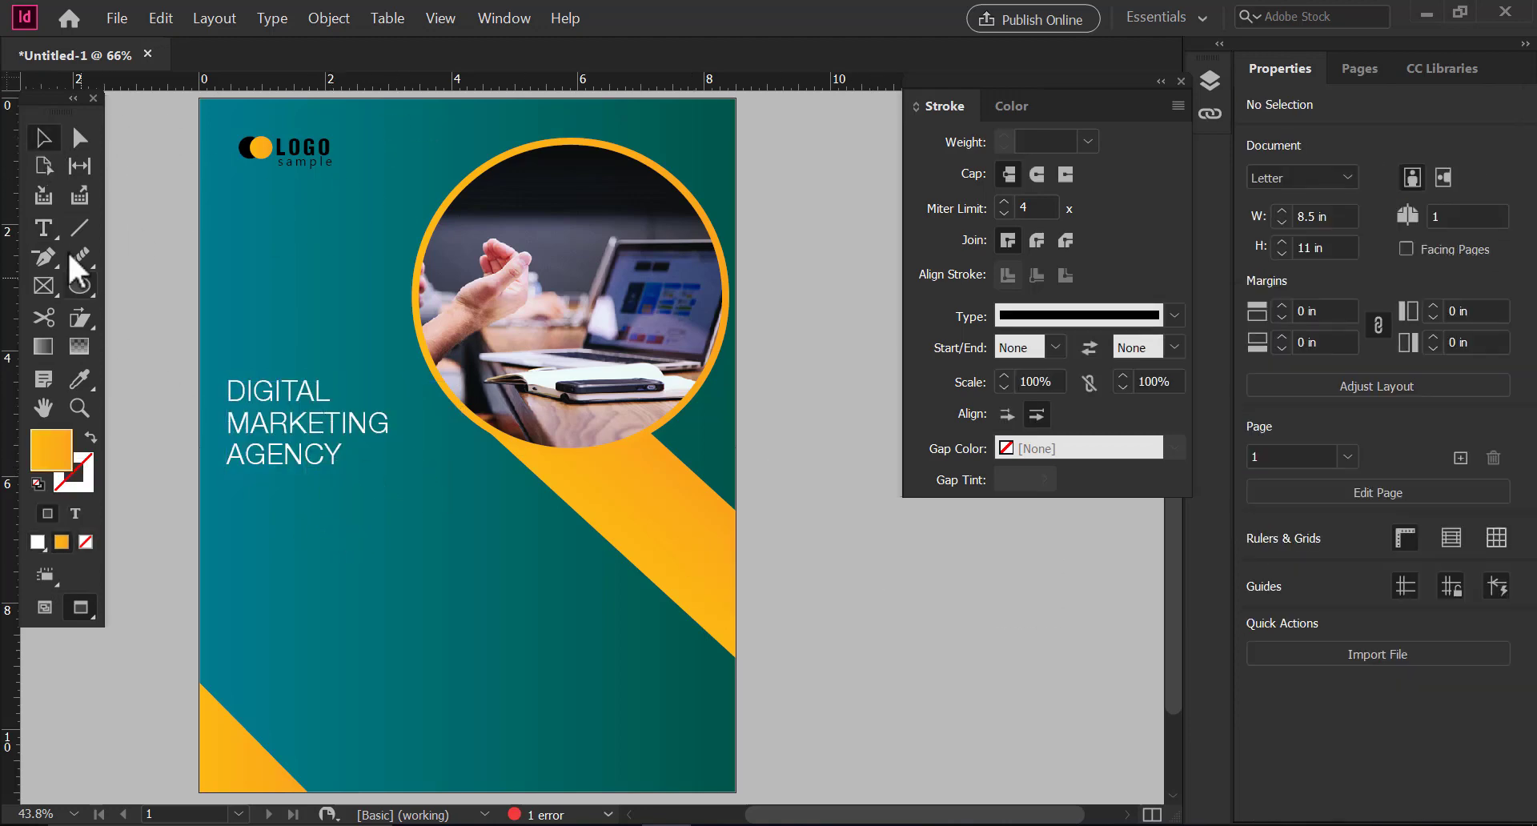
Add a text frame about 5.04 x 1.035 in below the headline and paste the copied paragraph on digital transformation into it.
left_click_drag(226, 484, 545, 549)
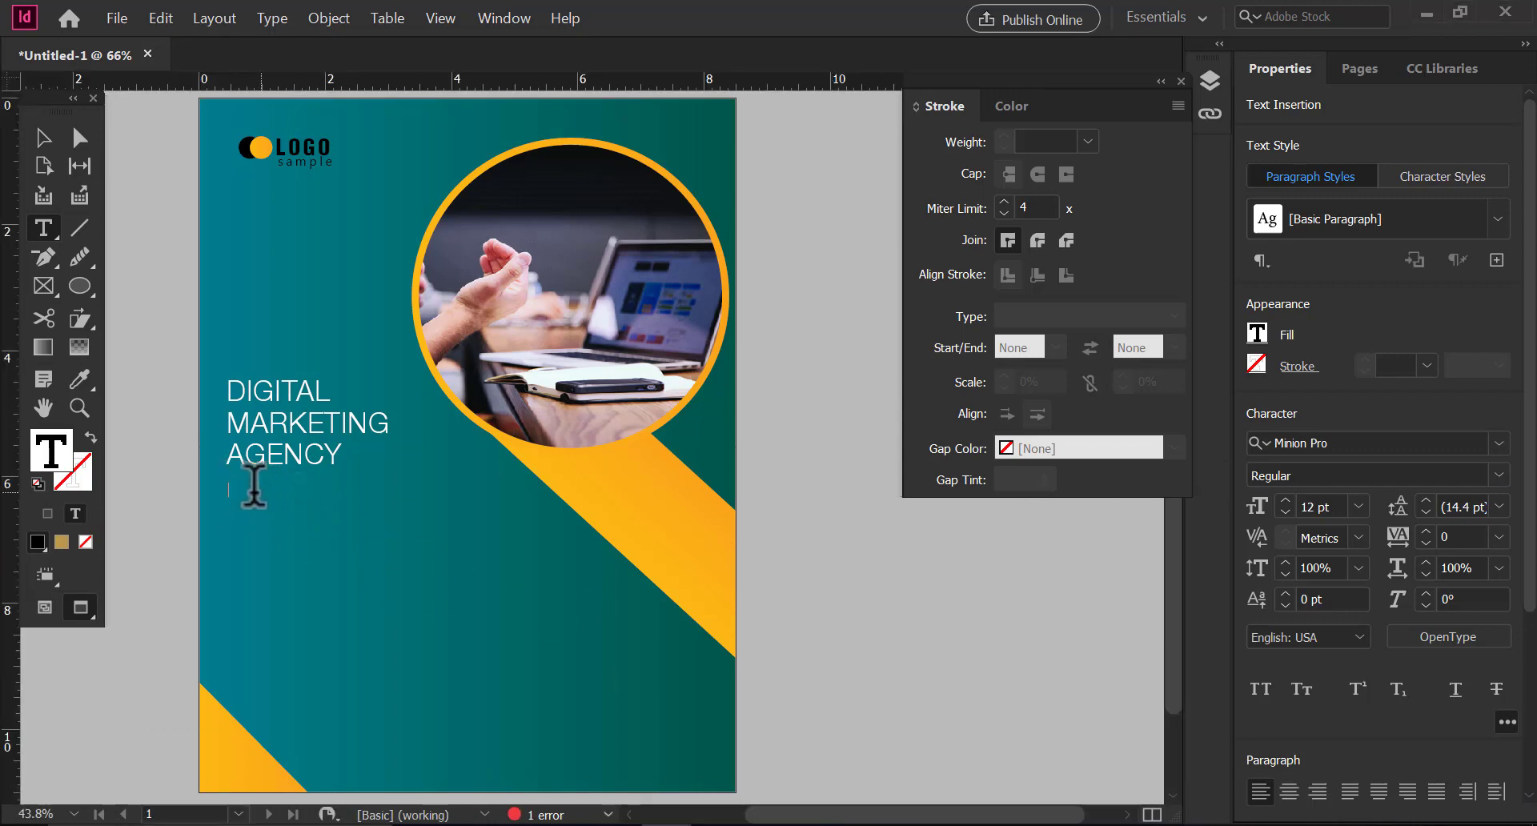
left_click(161, 18)
left_click(174, 123)
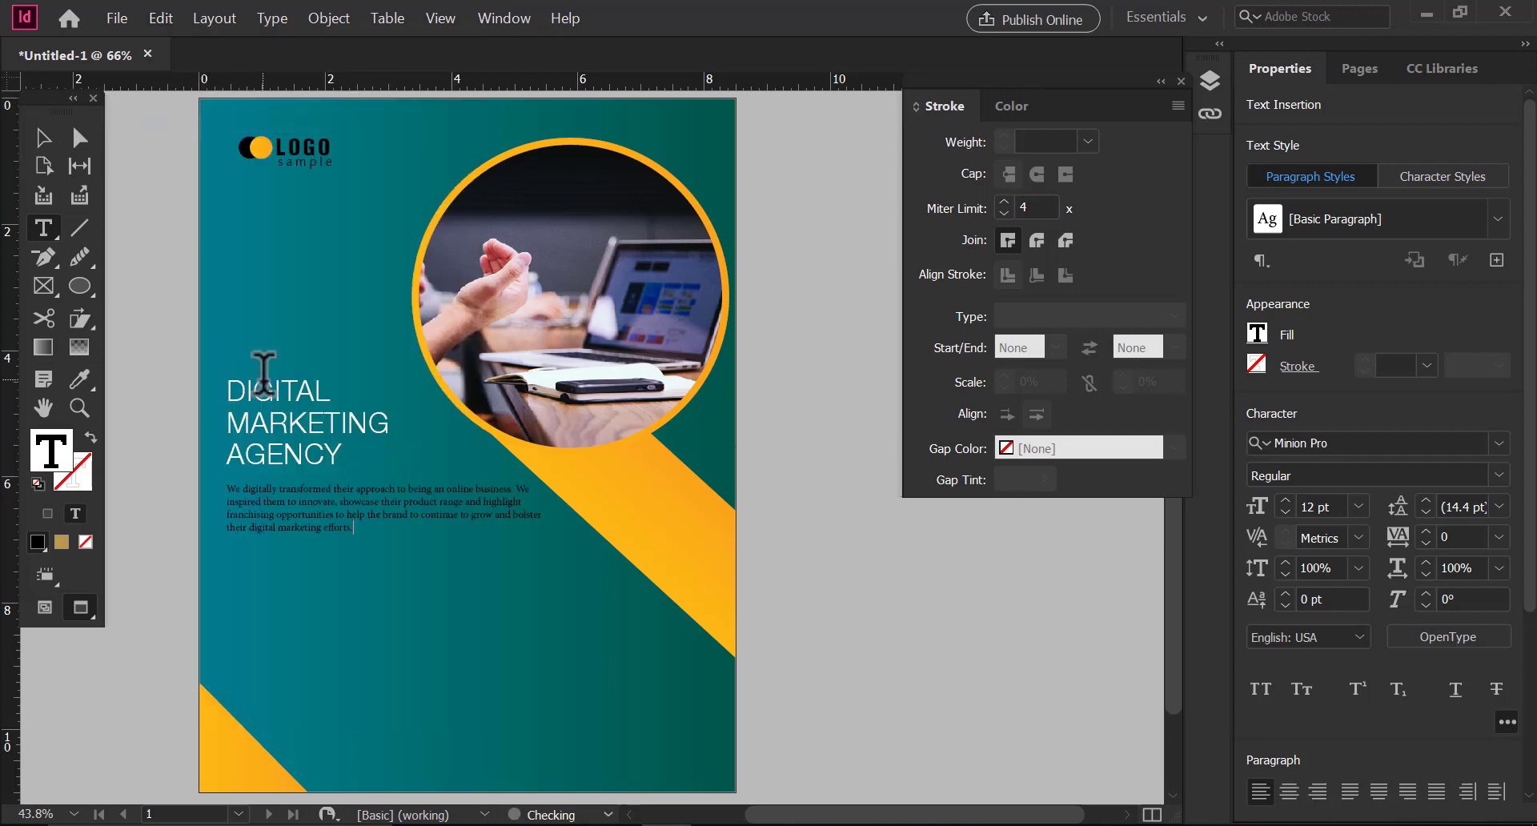
Format the pasted paragraph in Helvetica 45 Regular at 18 pt, justified with the last line aligned left.
key("ctrl+a")
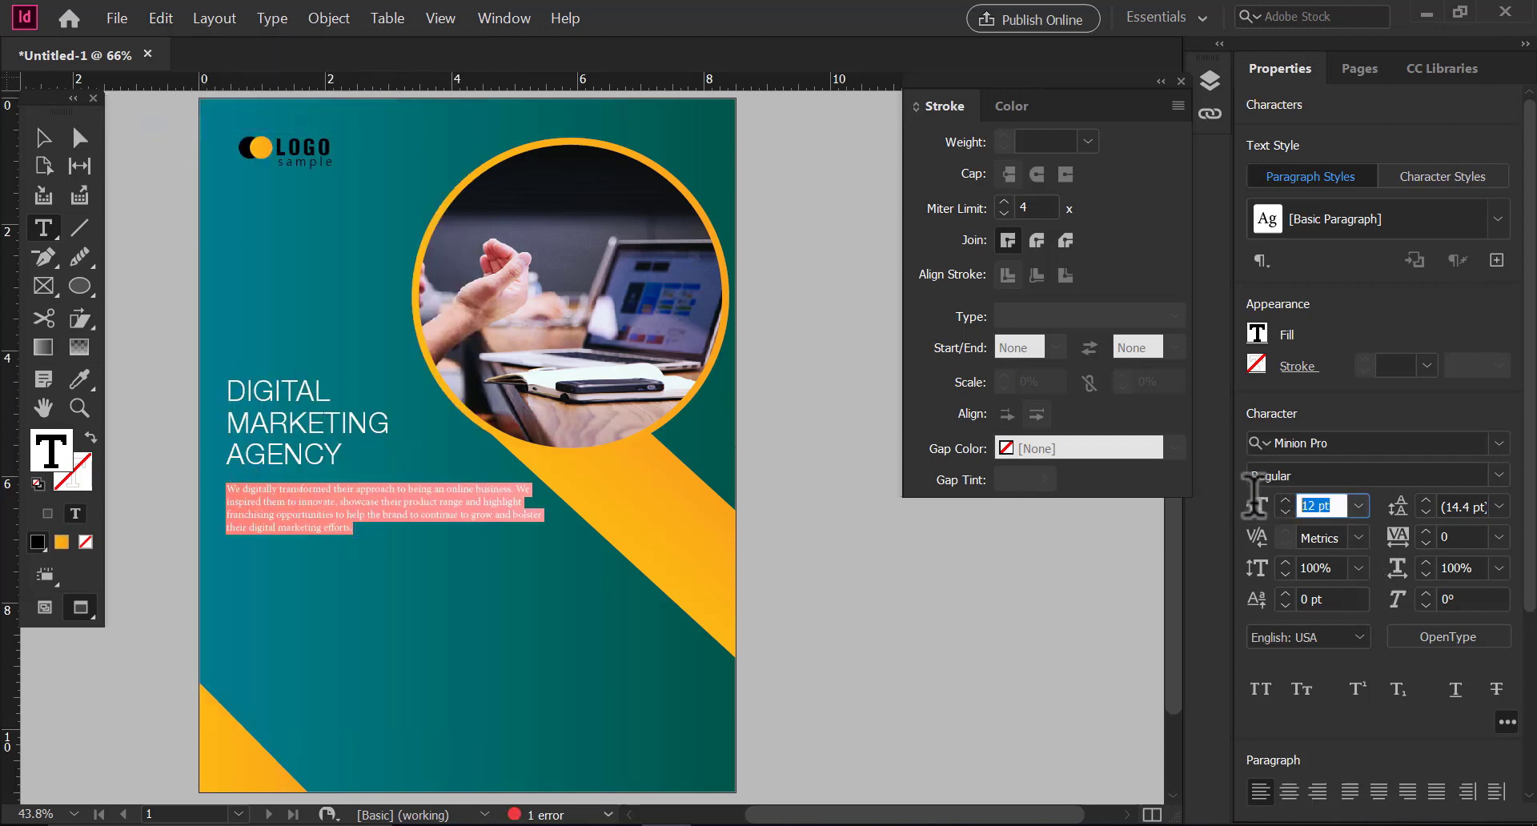
type("184")
key("Return")
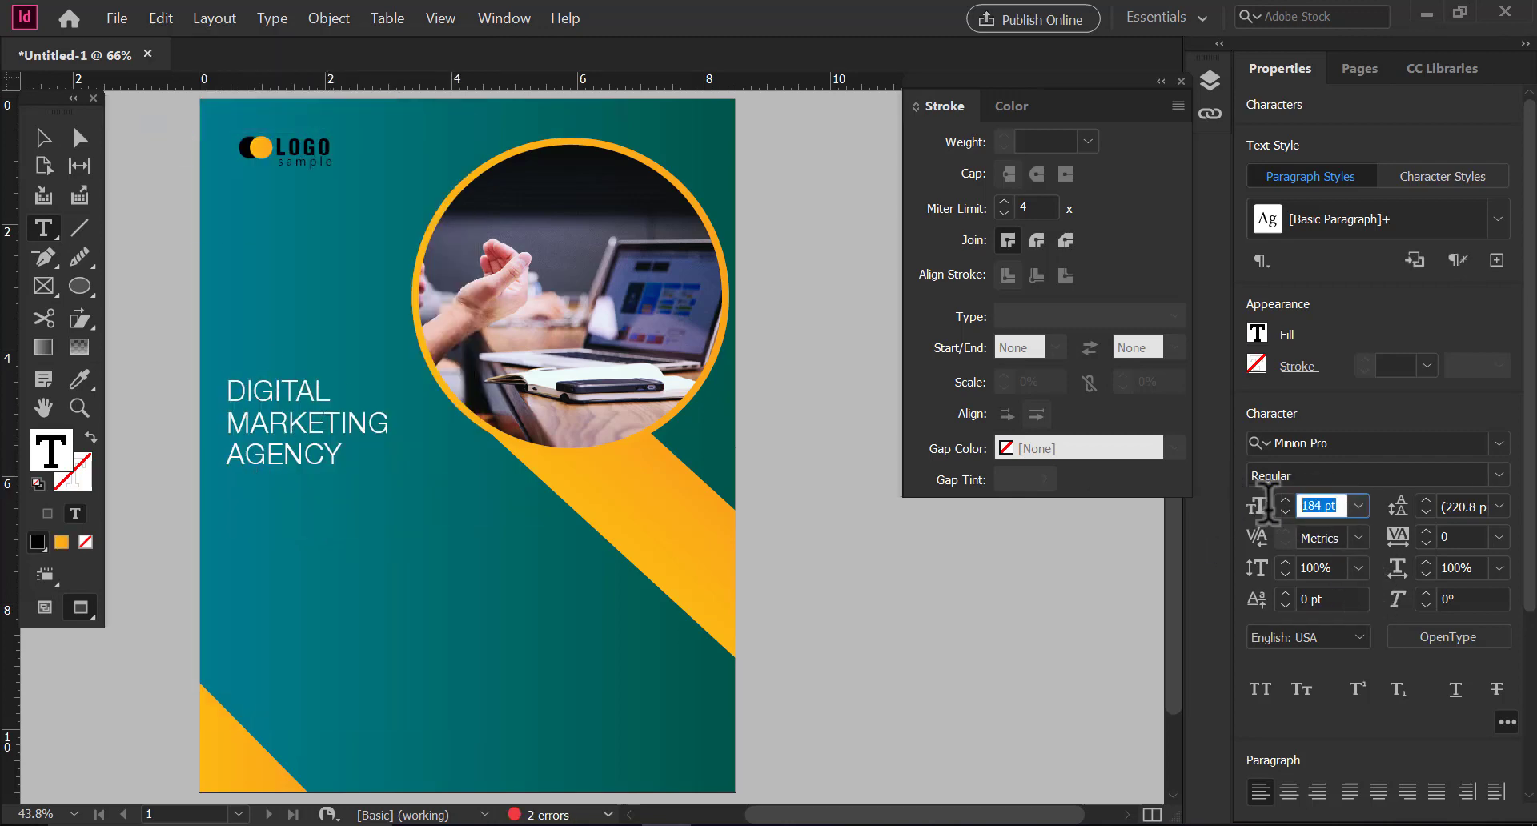
type("18")
key("Return")
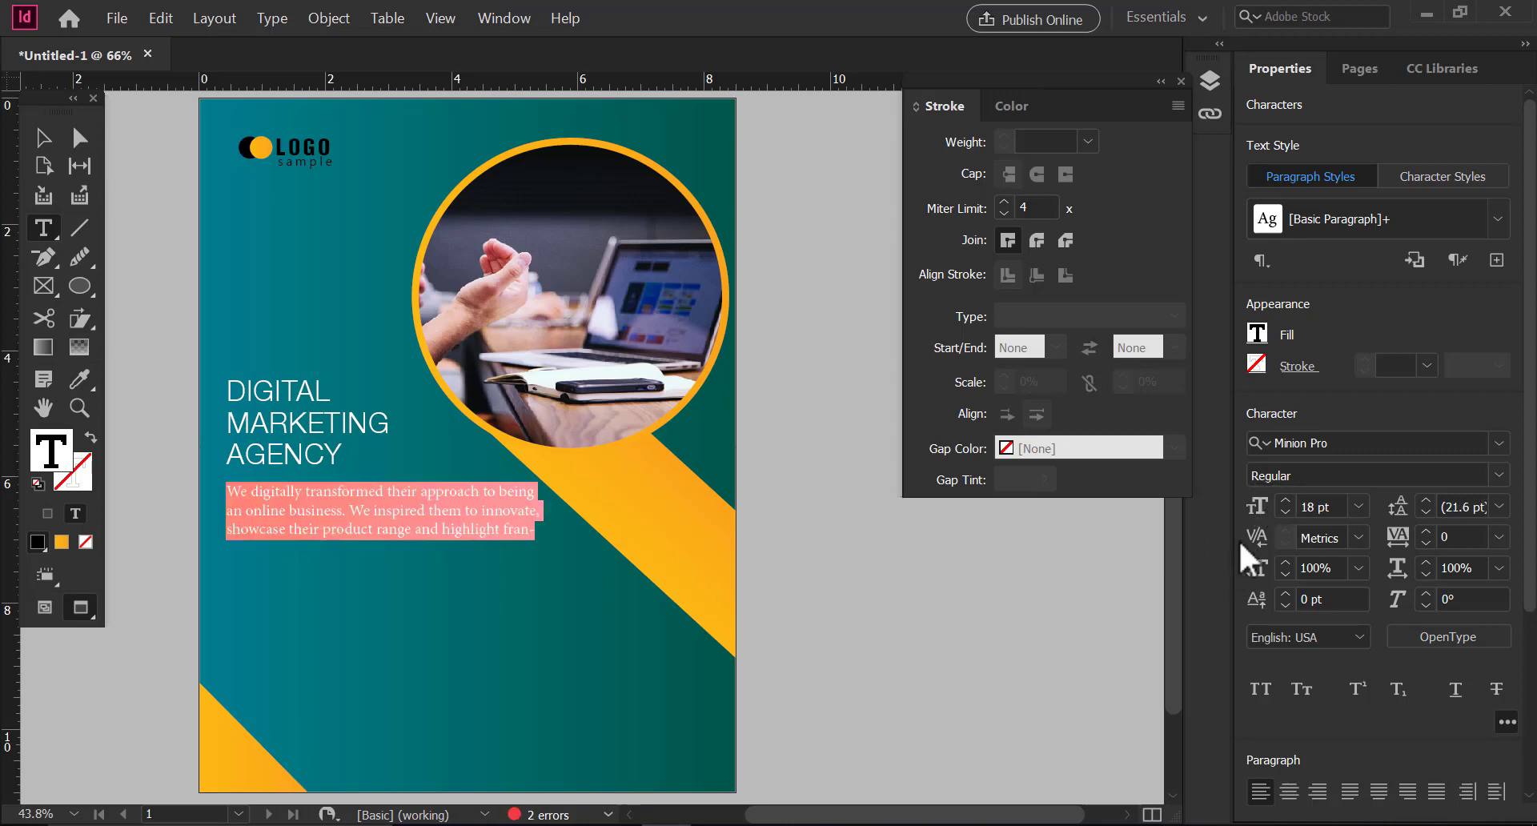
left_click(1349, 791)
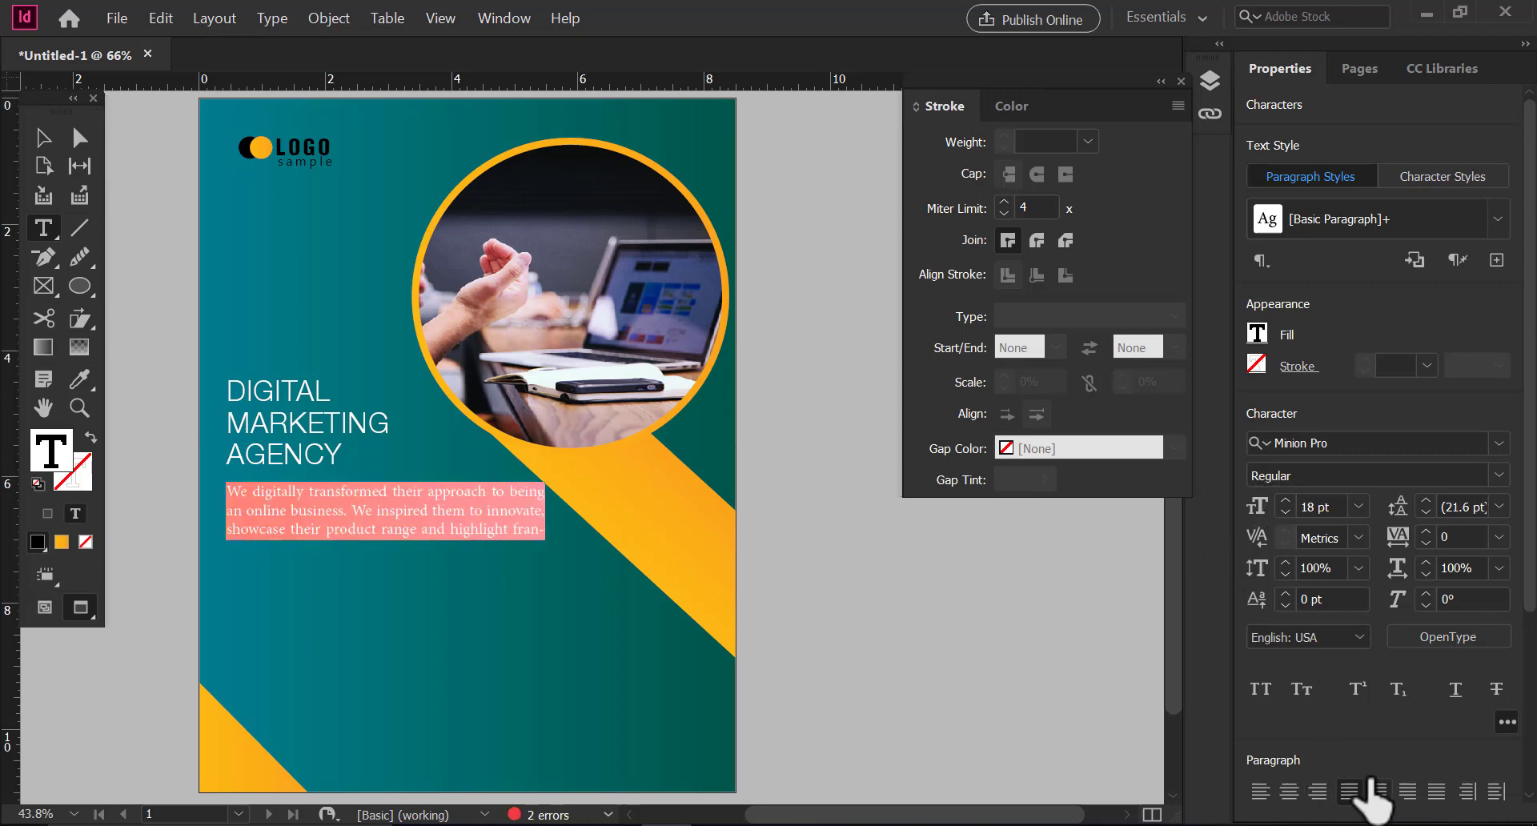
left_click(1499, 443)
left_click(1068, 100)
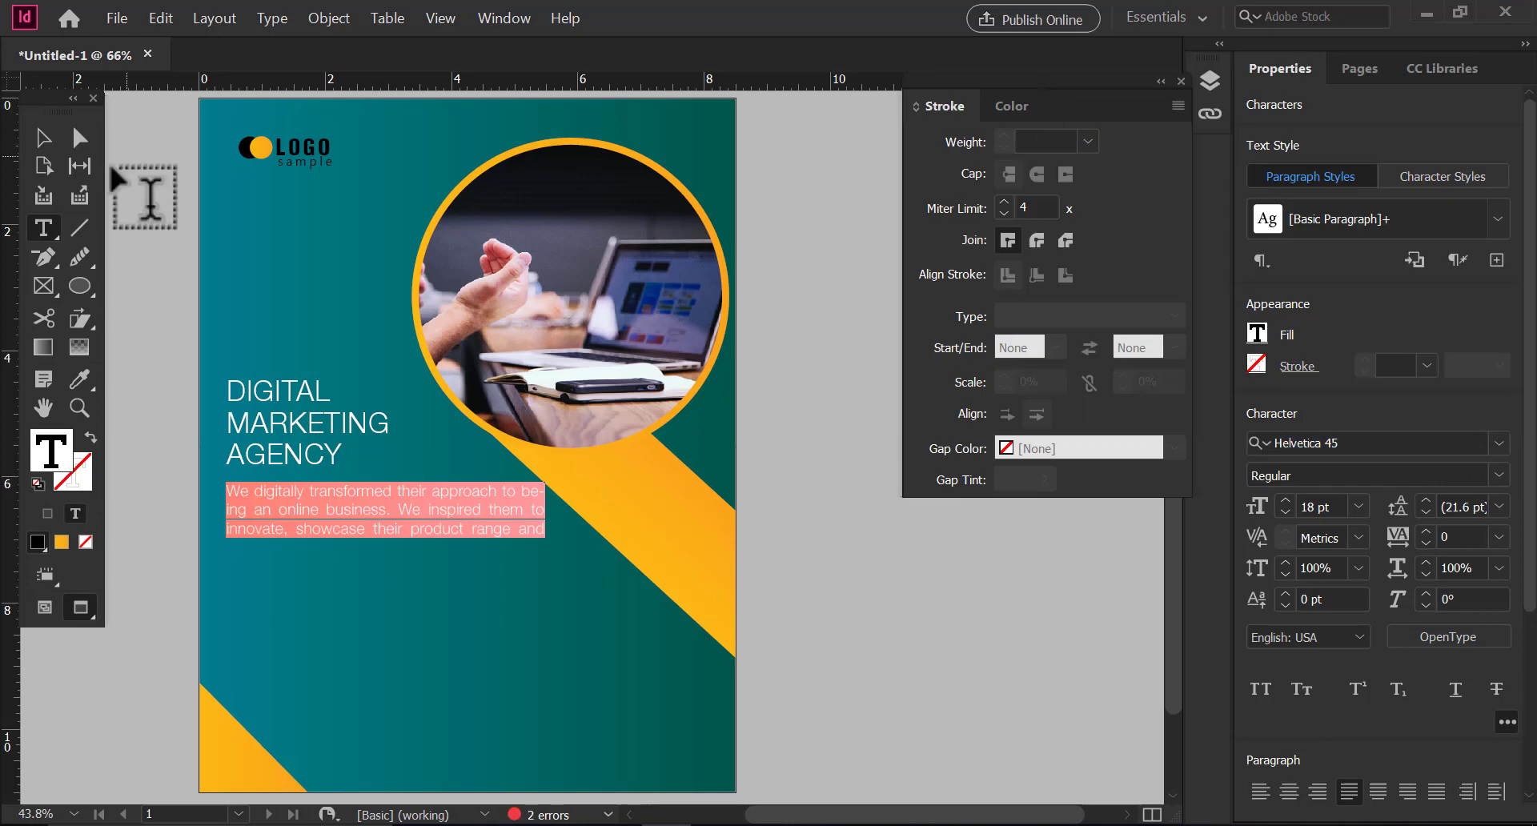
Move the paragraph frame to about X 0.35, Y 6.2 in and change its text fill to [Paper] white.
left_click(279, 517)
key("ctrl+a")
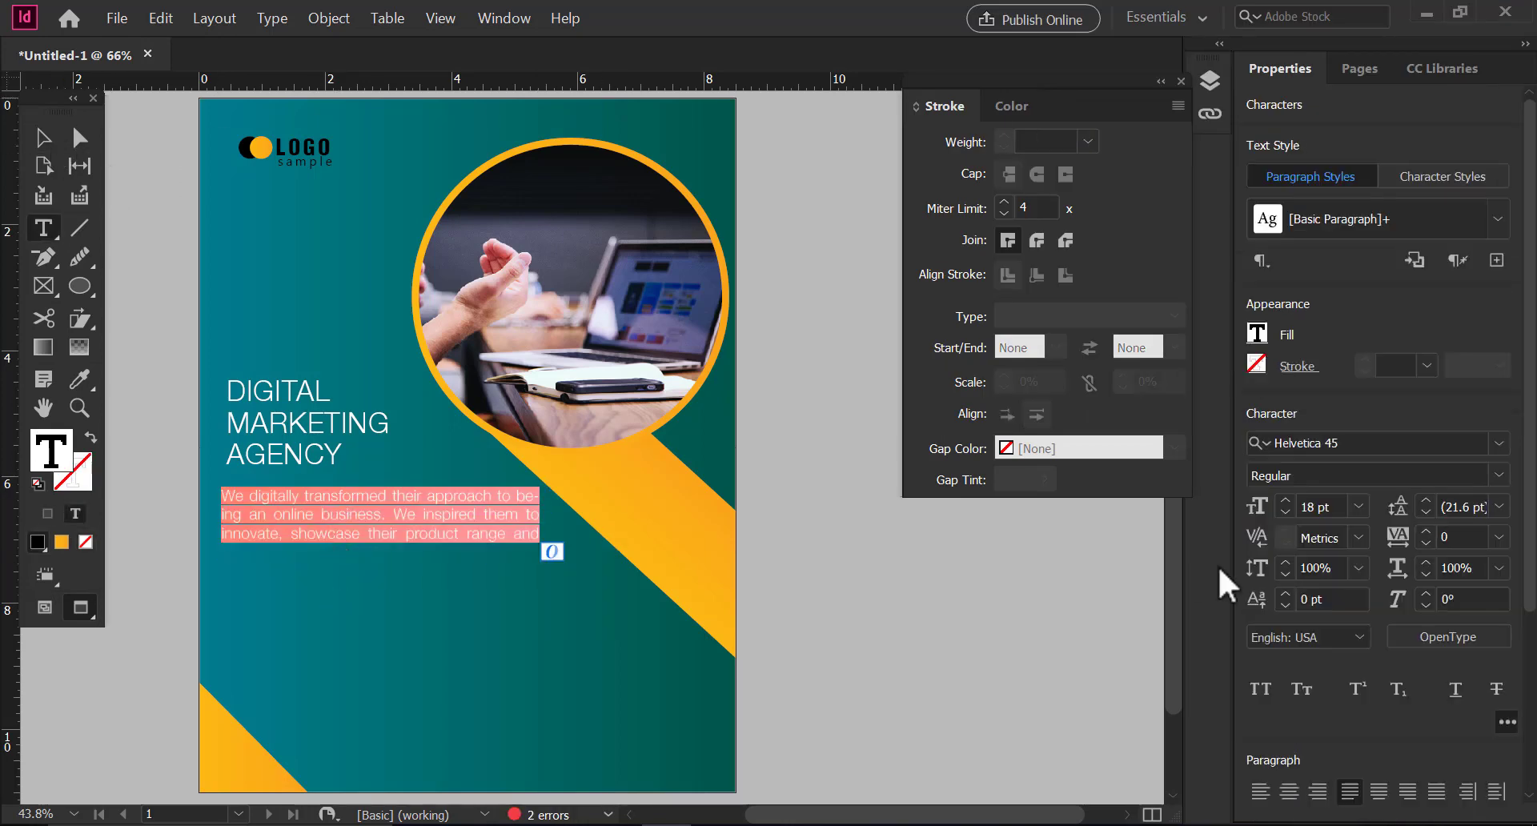
left_click(1257, 334)
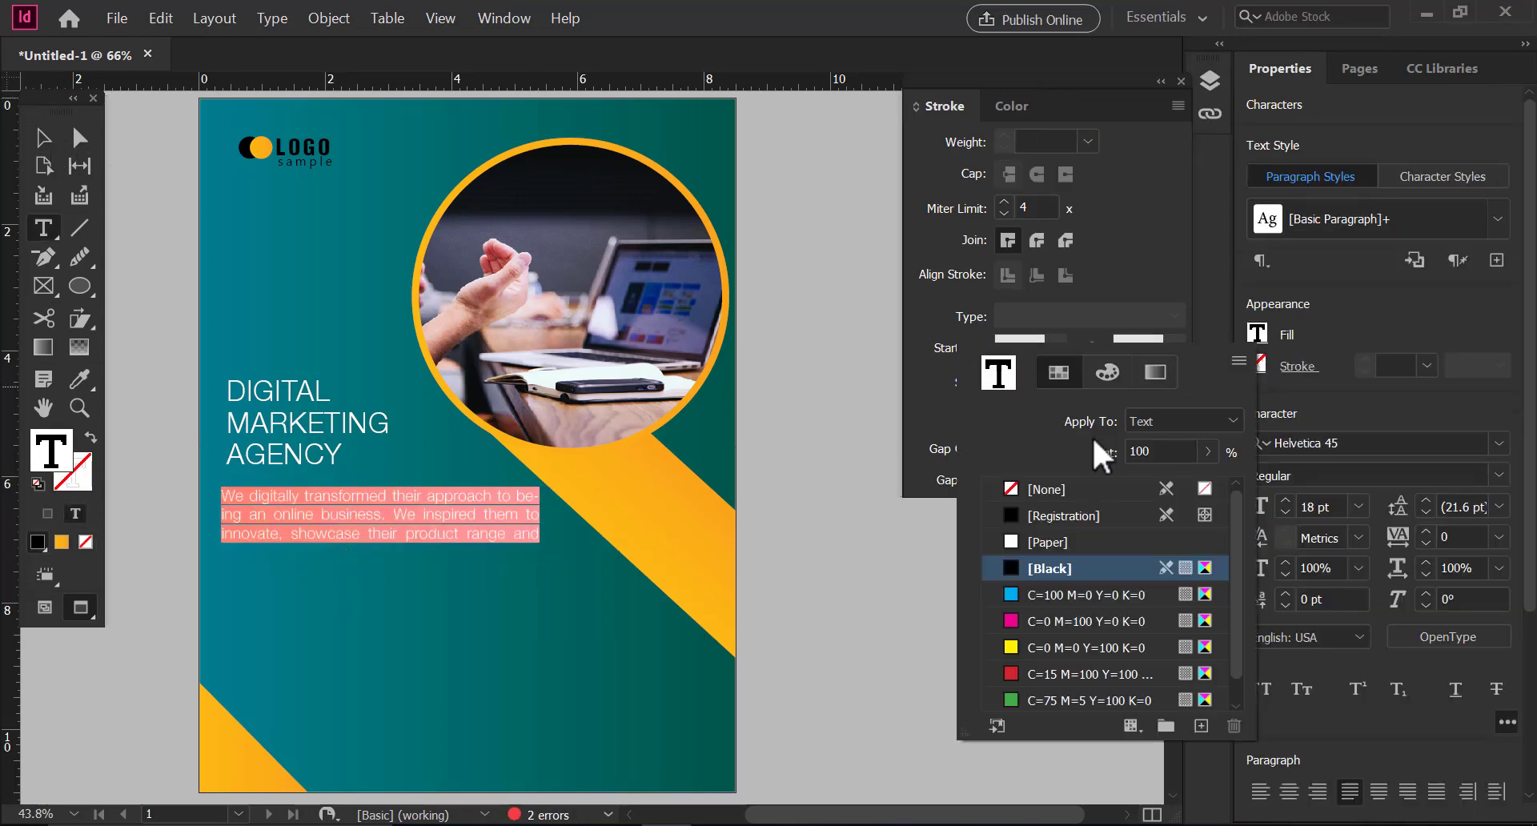
left_click(1013, 540)
left_click(45, 142)
left_click(151, 199)
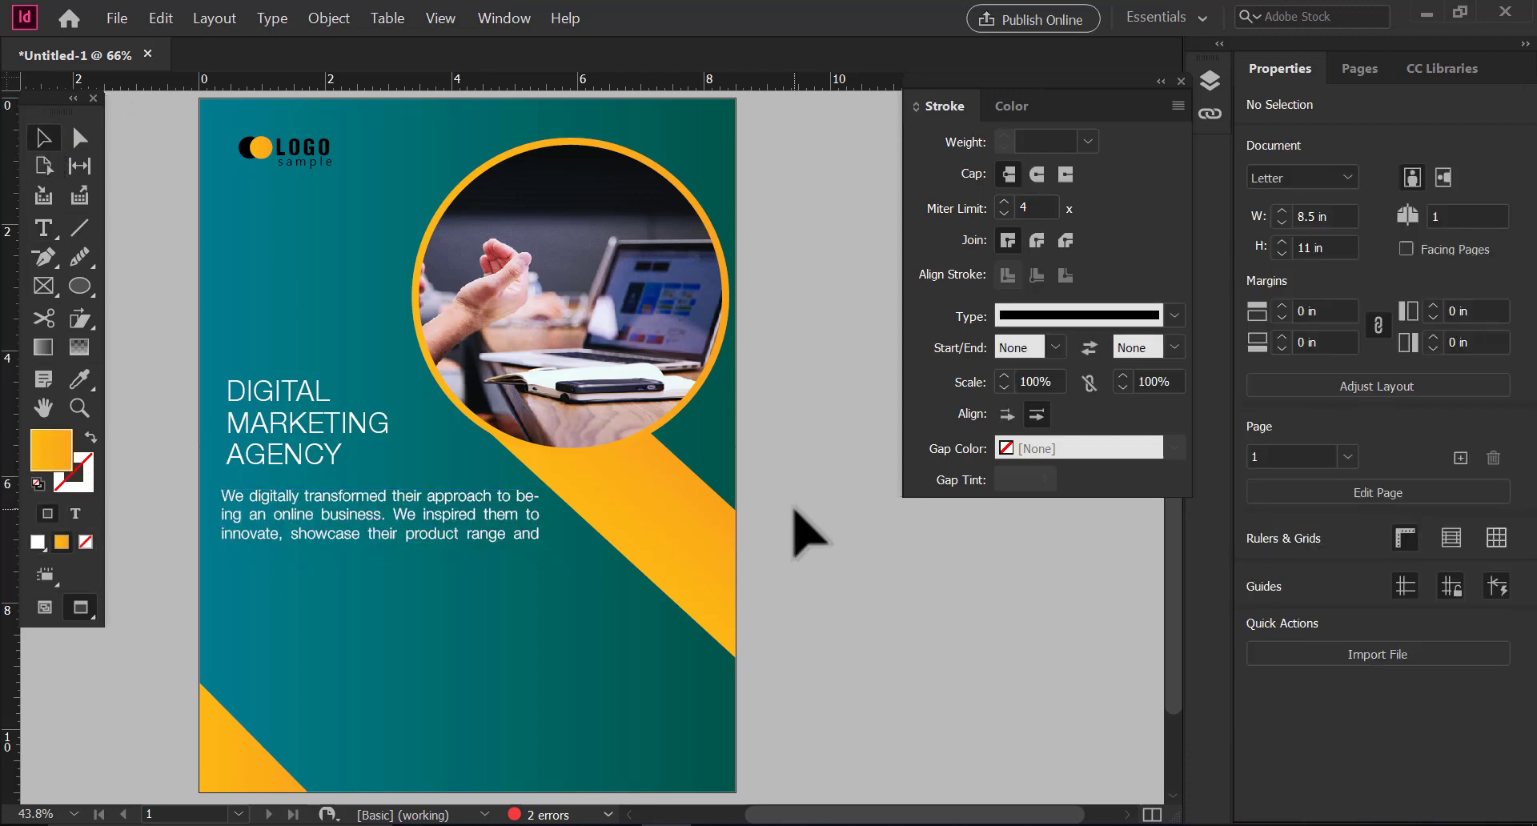
Enlarge the paragraph's text frame to about 5.24 in wide and 1.54 in high.
left_click(501, 573)
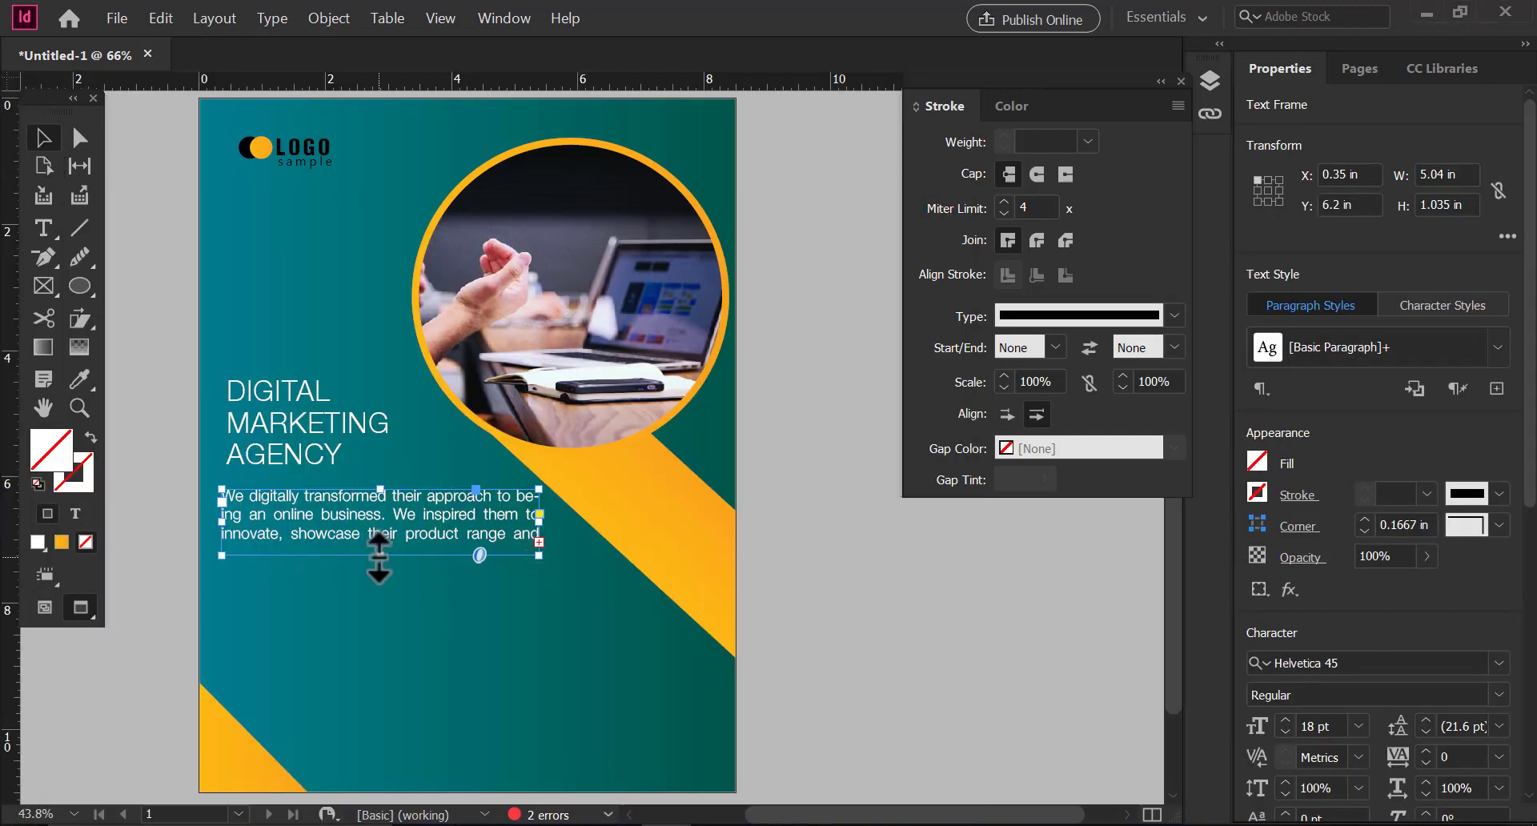
double_click(380, 555)
left_click_drag(539, 533, 552, 534)
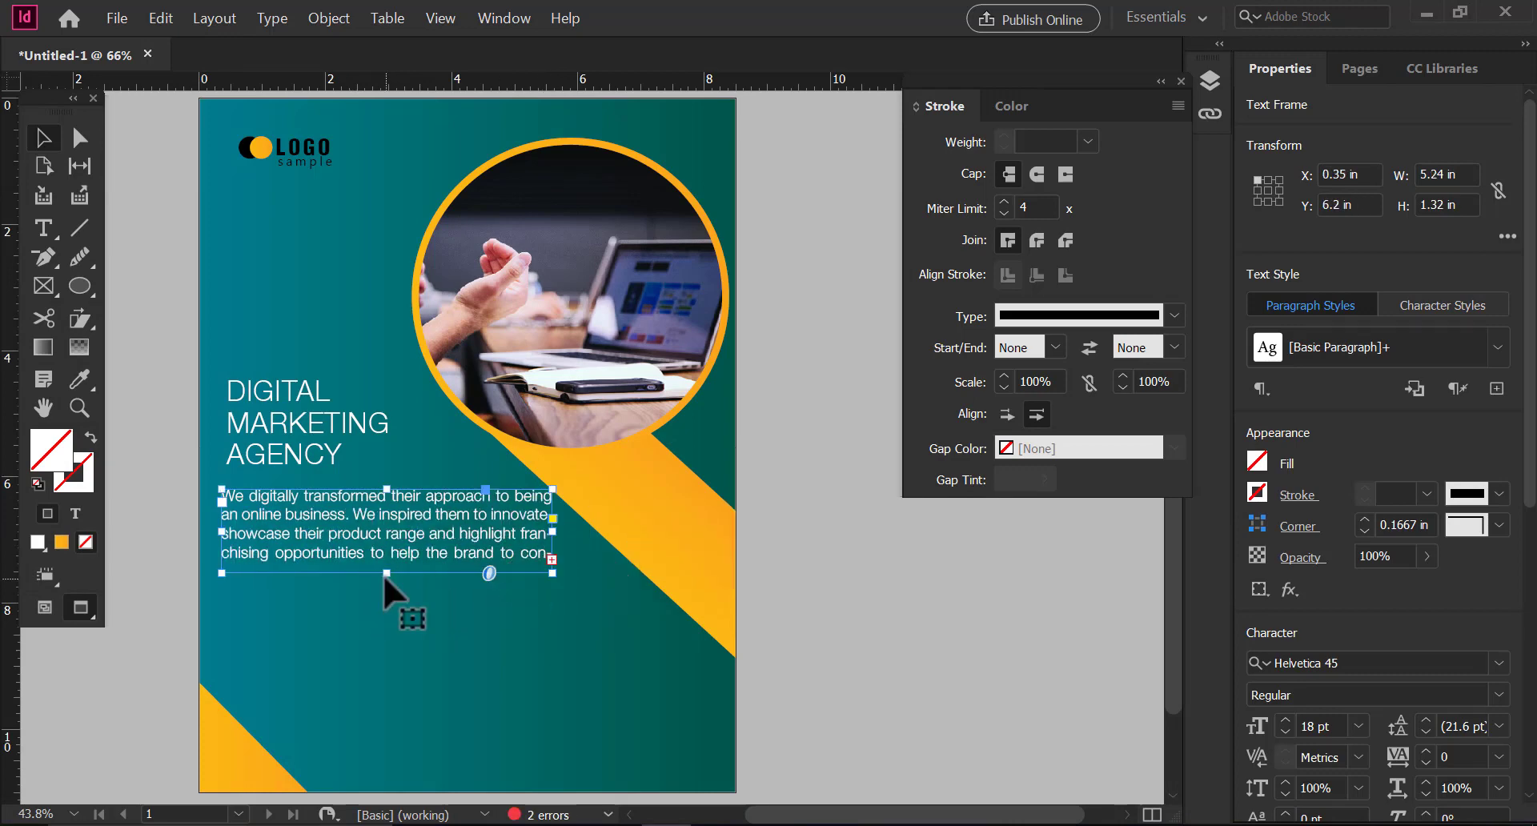
left_click_drag(387, 574, 388, 591)
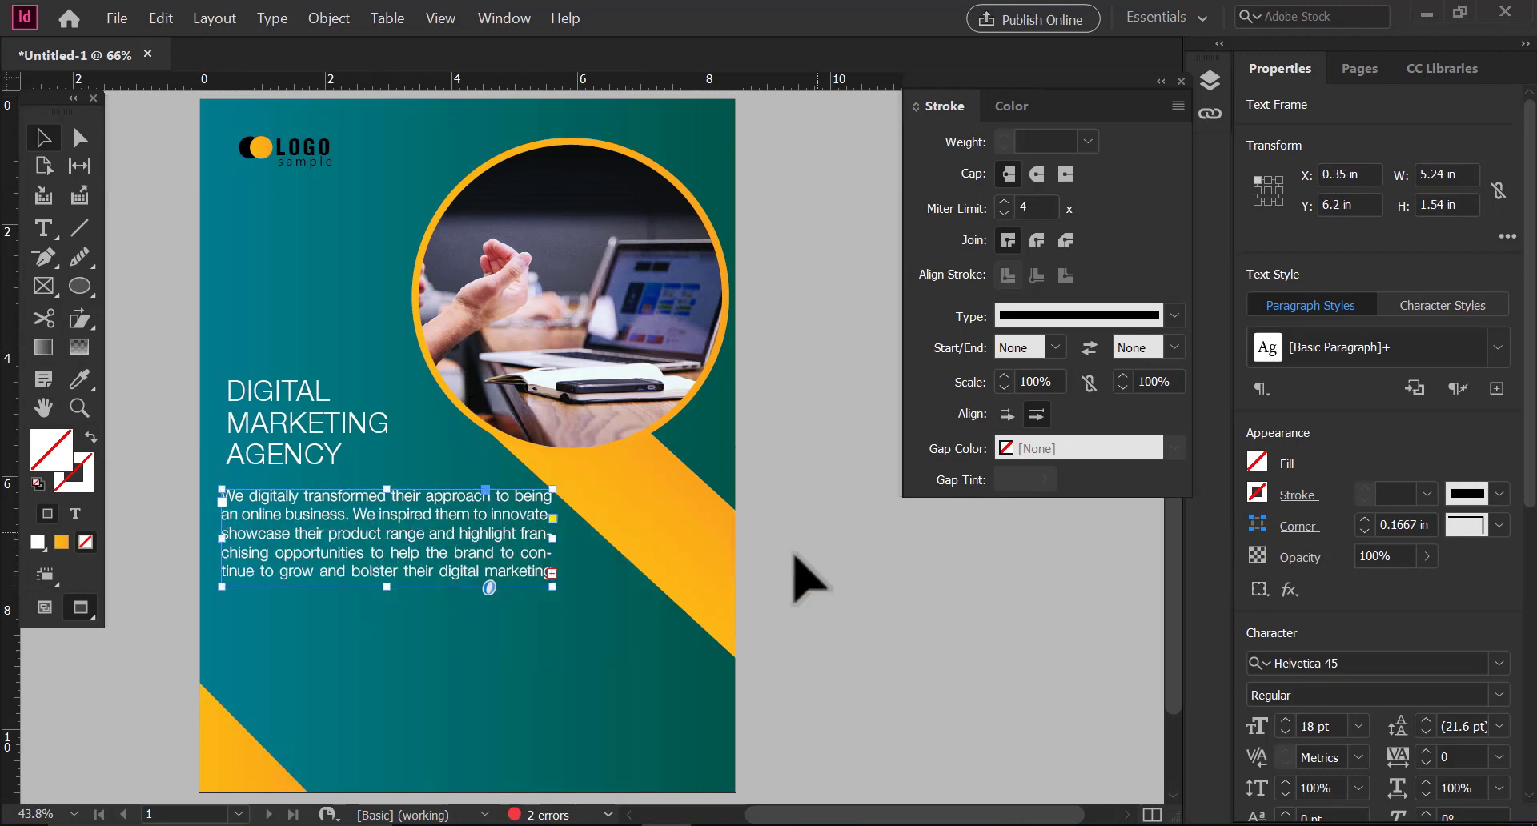
Set the paragraph's font size to 16 pt and shorten its frame slightly from the lower edge.
triple_click(409, 514)
left_click(410, 514)
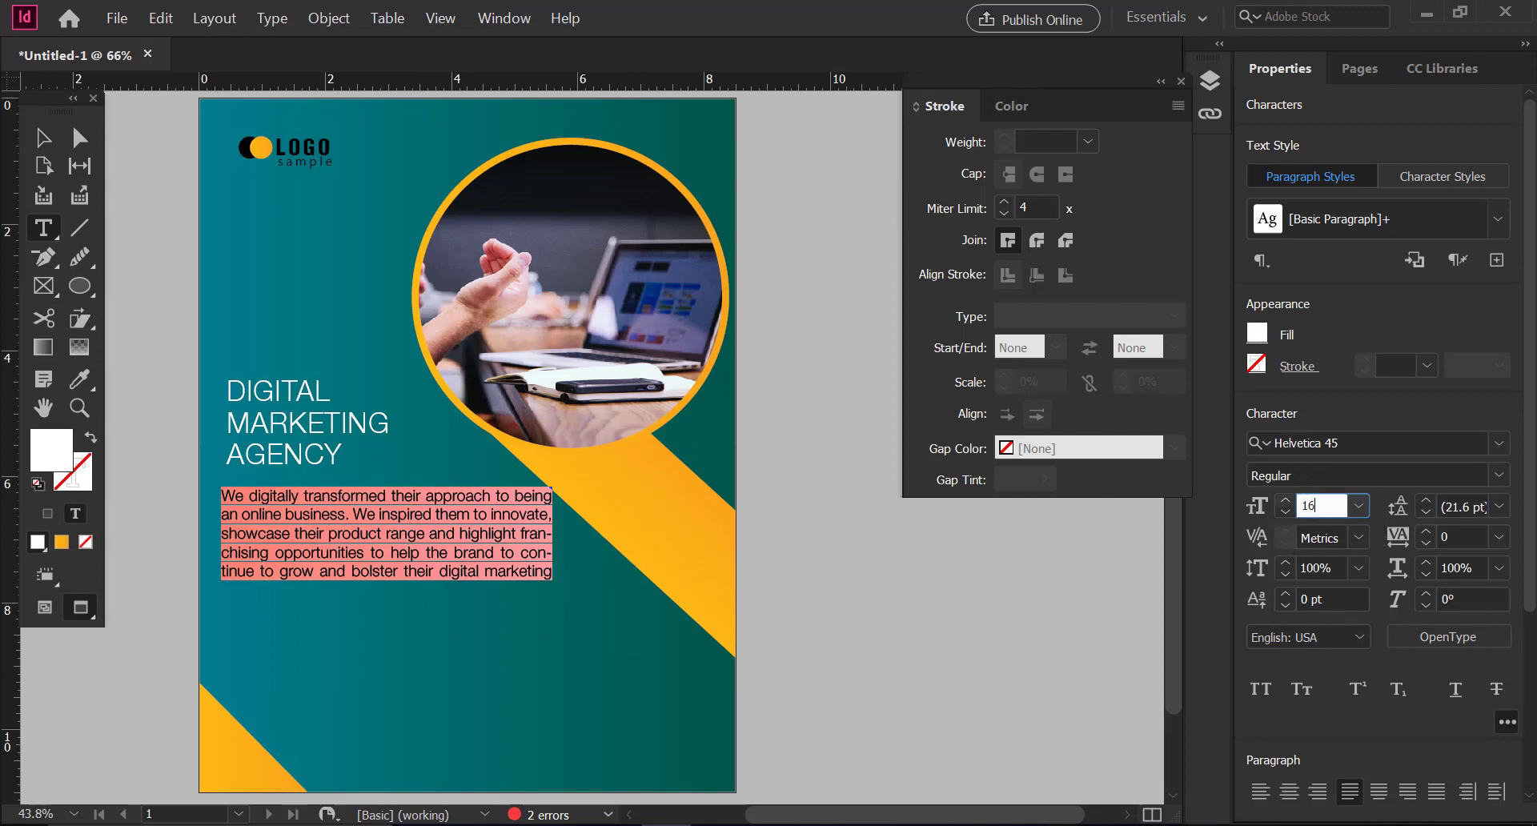
type("16")
key("Return")
left_click(43, 138)
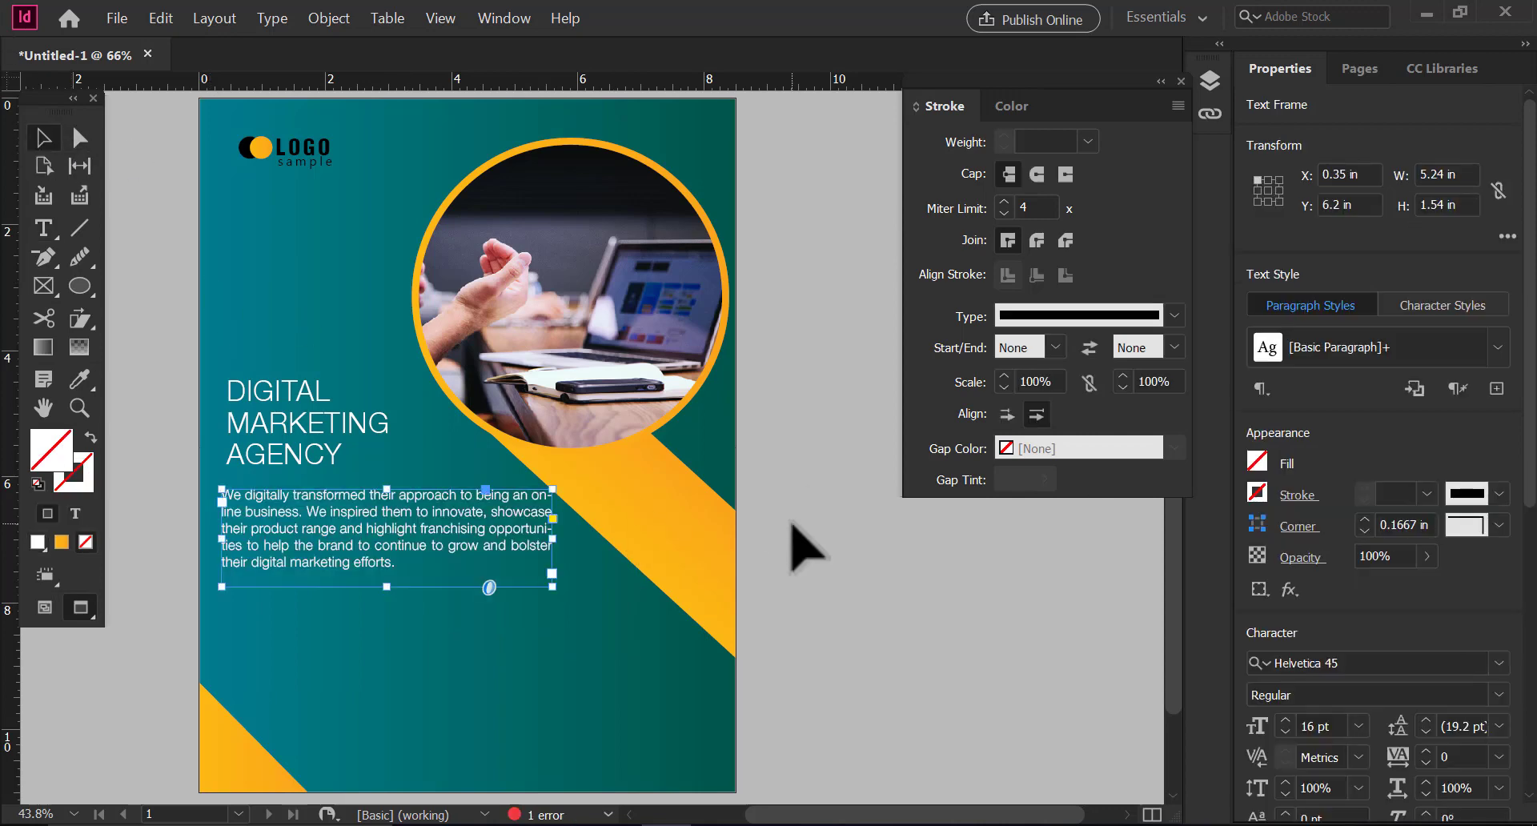
left_click_drag(388, 586, 390, 579)
left_click(835, 484)
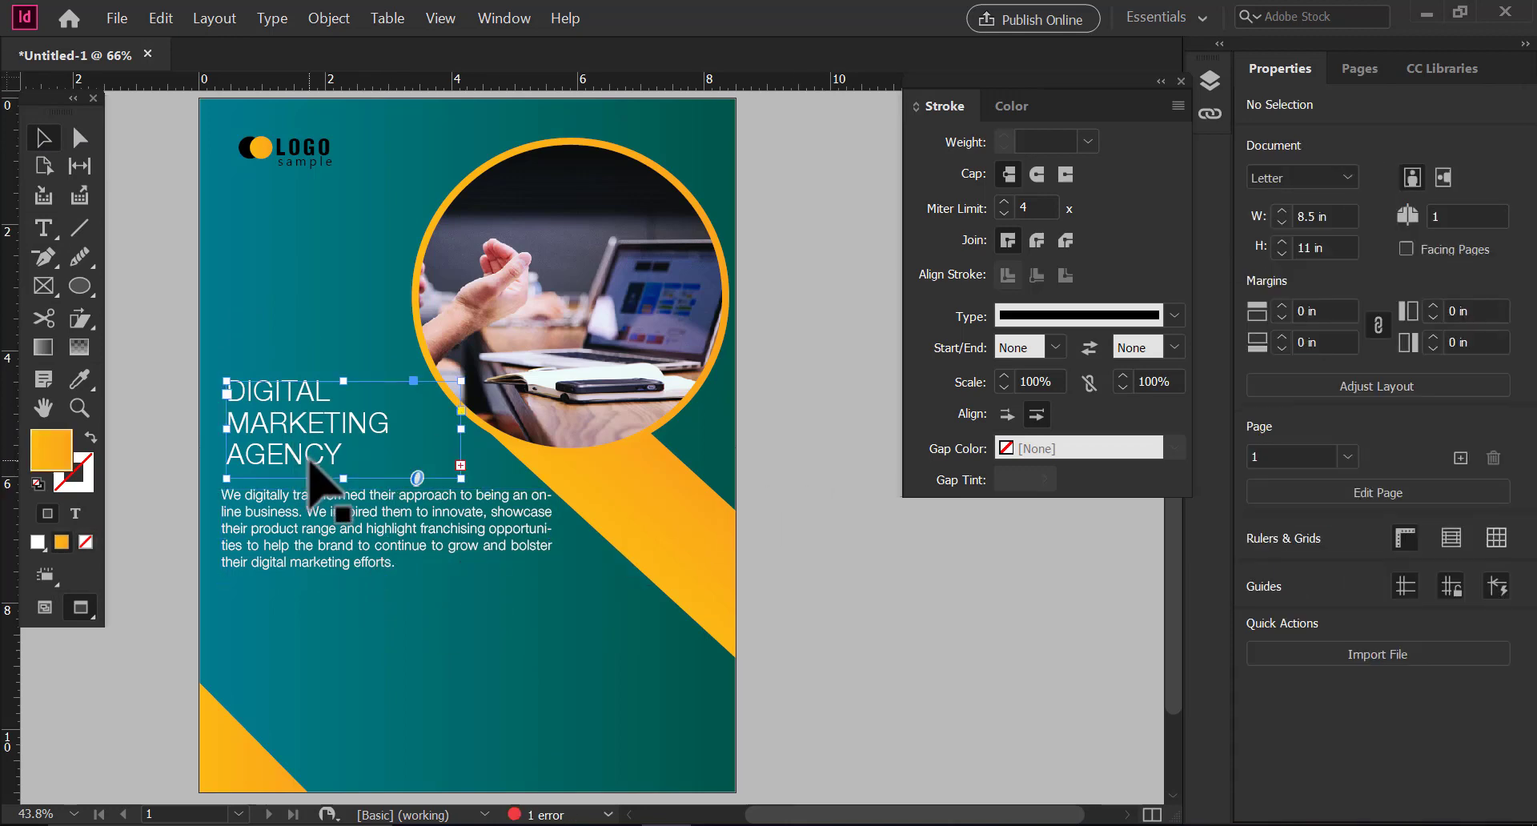
Change the whole DIGITAL MARKETING AGENCY headline to the HelvCondBlk Bold font.
left_click(312, 468)
double_click(309, 430)
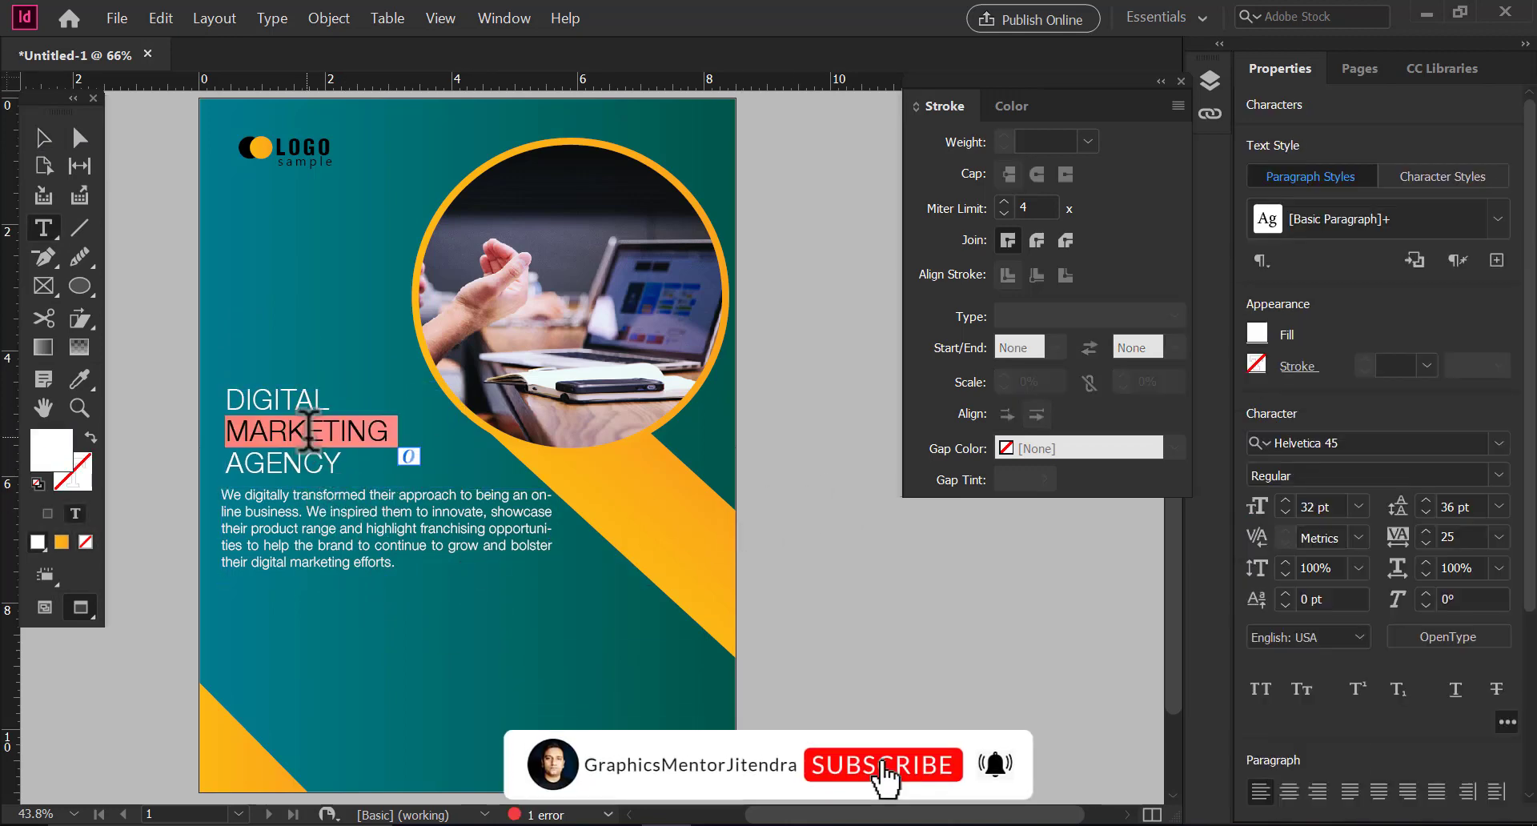
key("ctrl+a")
left_click(1498, 443)
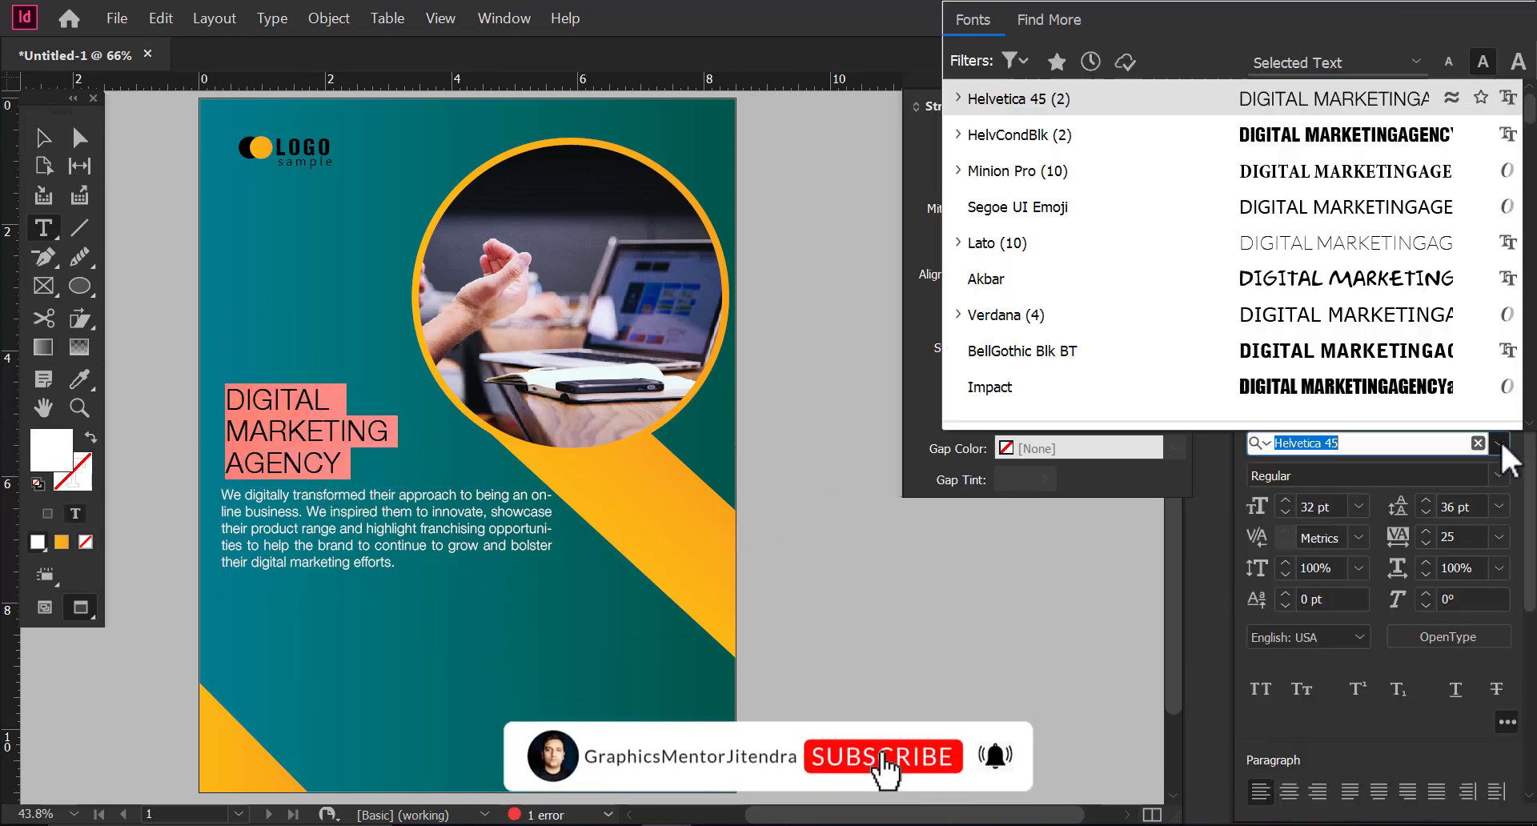
left_click(1089, 128)
key("Escape")
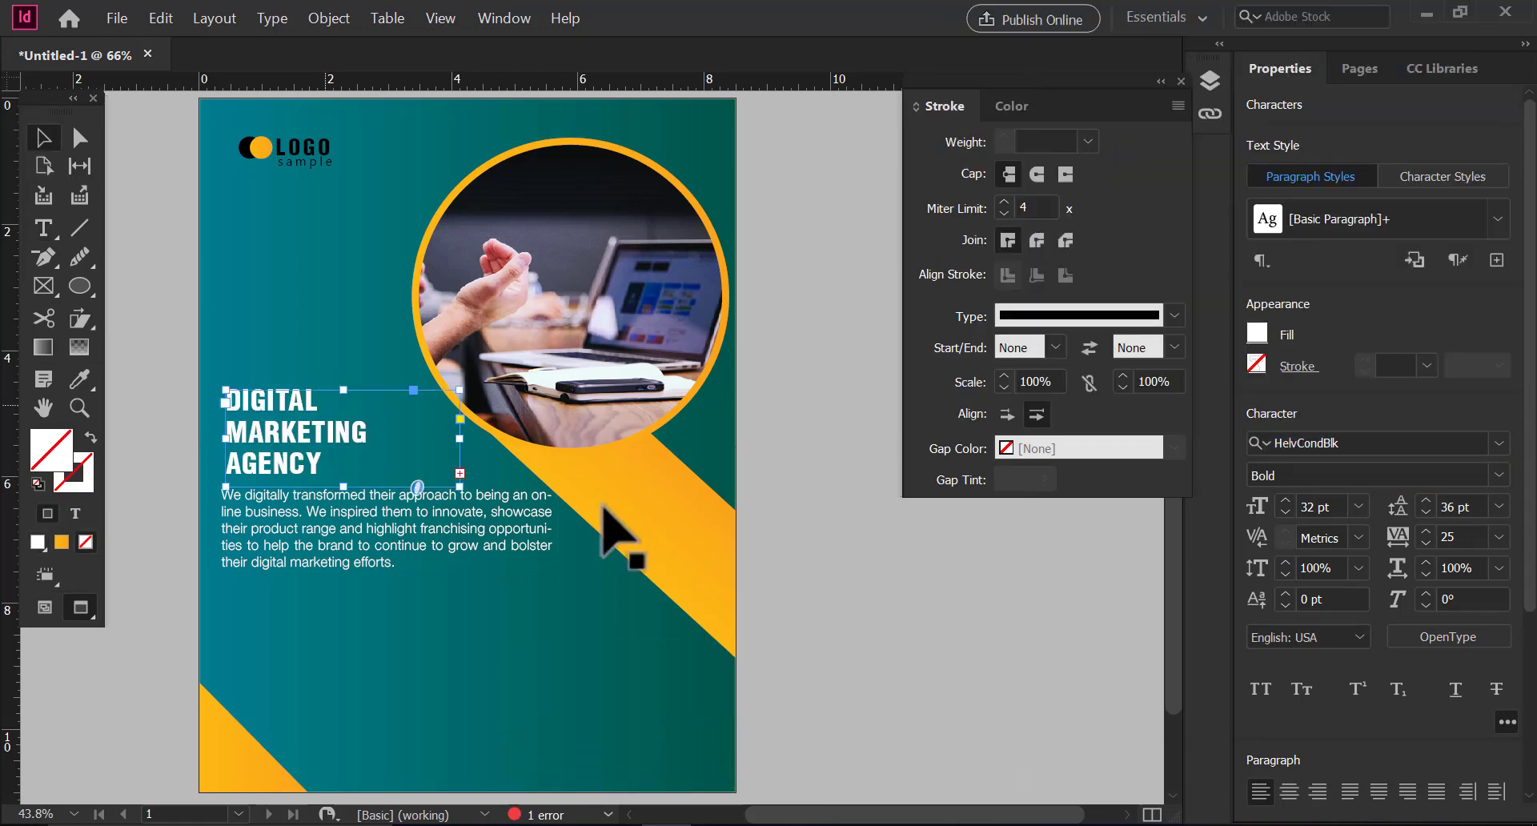
Nudge the headline frame slightly left to about X 0.39 in.
left_click(600, 509)
scroll(344, 513, "down", 1)
left_click(300, 451)
key("Left")
key("Left")
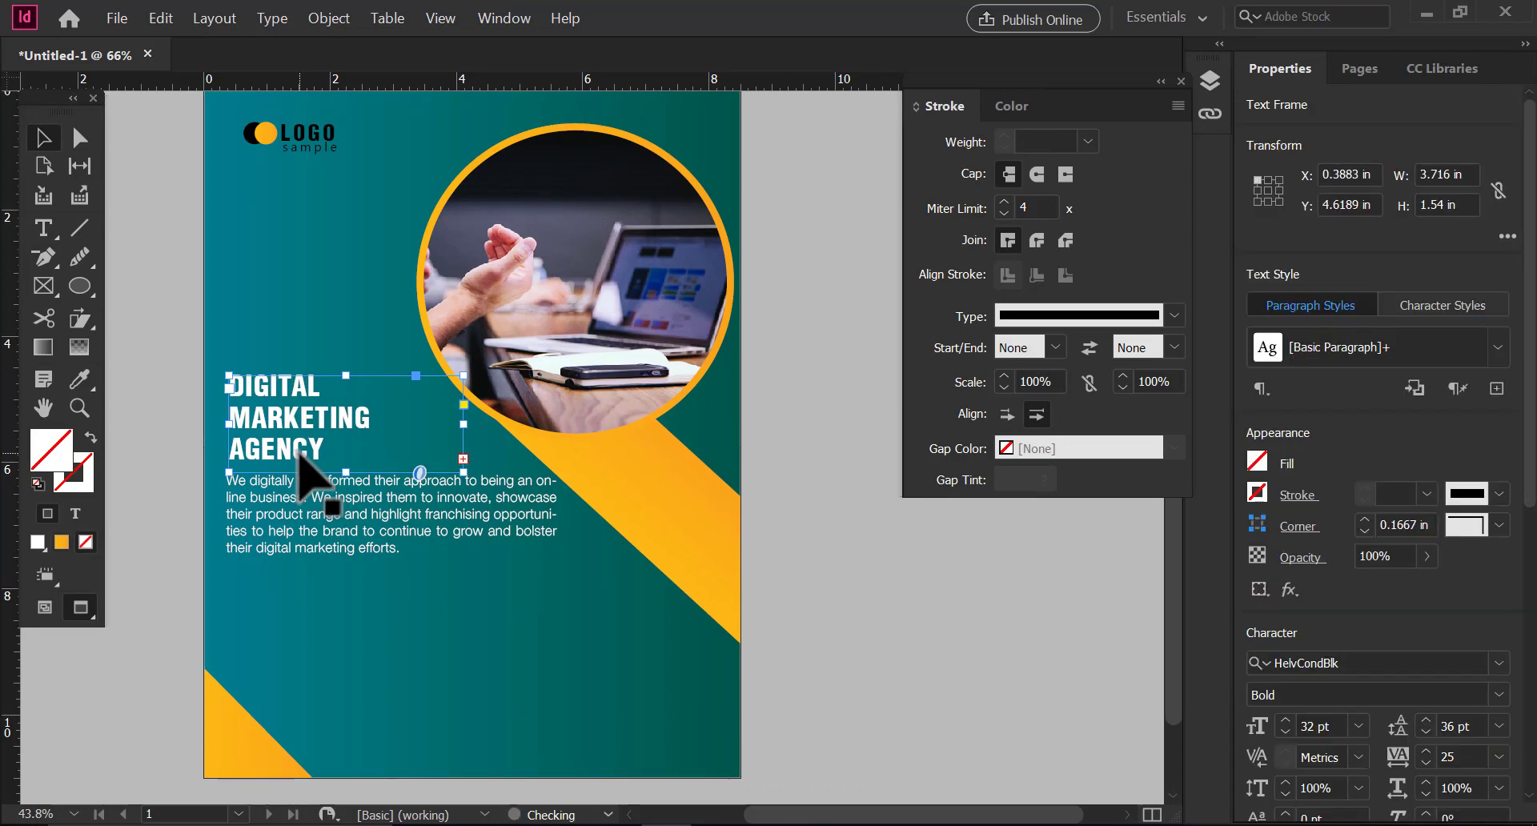
Recolor the entire headline text with the orange sampled from the diagonal band using the Eyedropper tool.
double_click(300, 451)
key("ctrl+a")
left_click(79, 379)
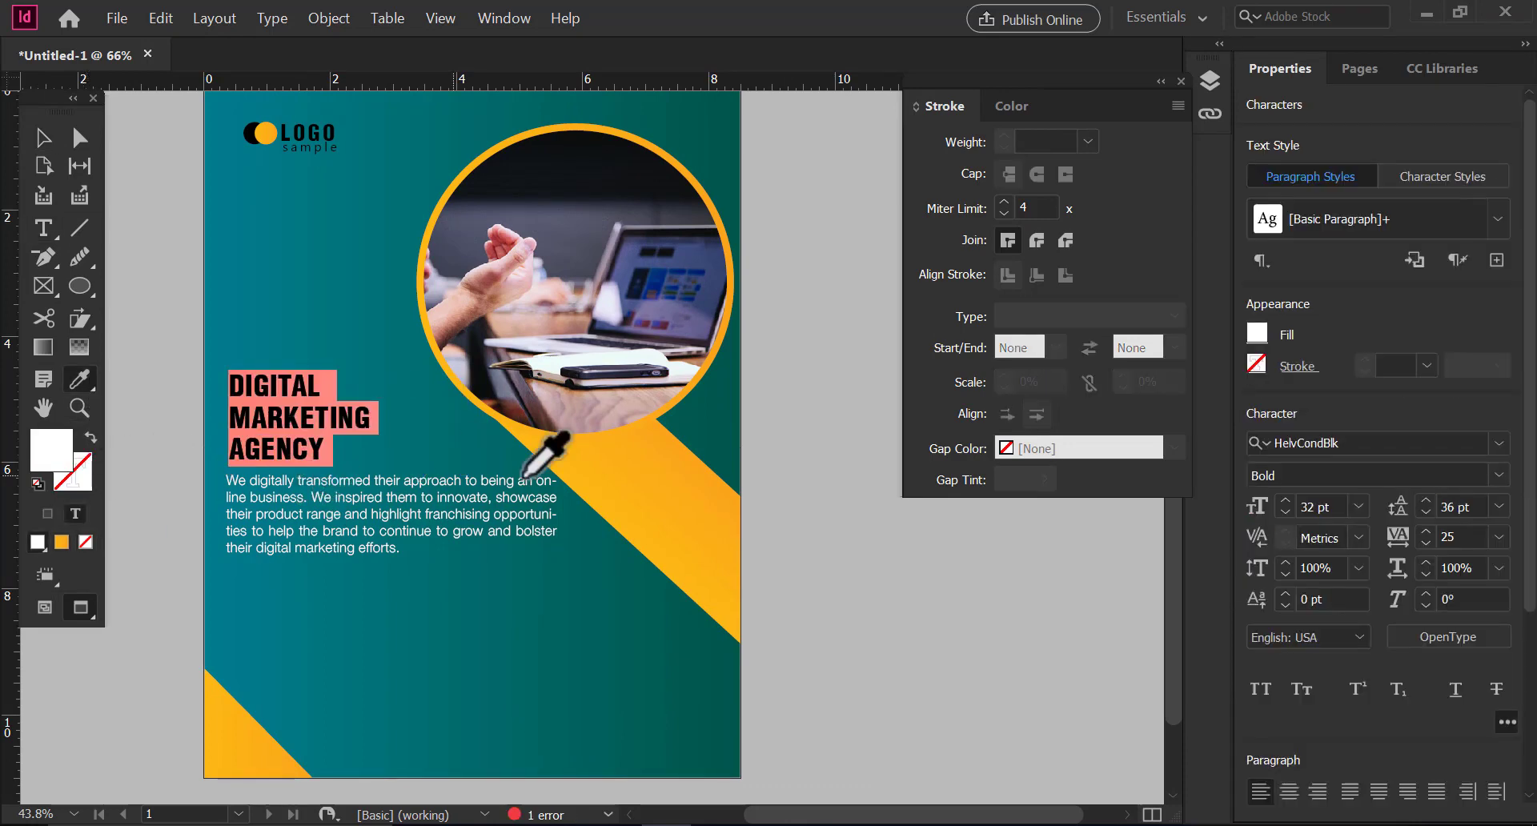
left_click(586, 484)
left_click(45, 139)
left_click(884, 556)
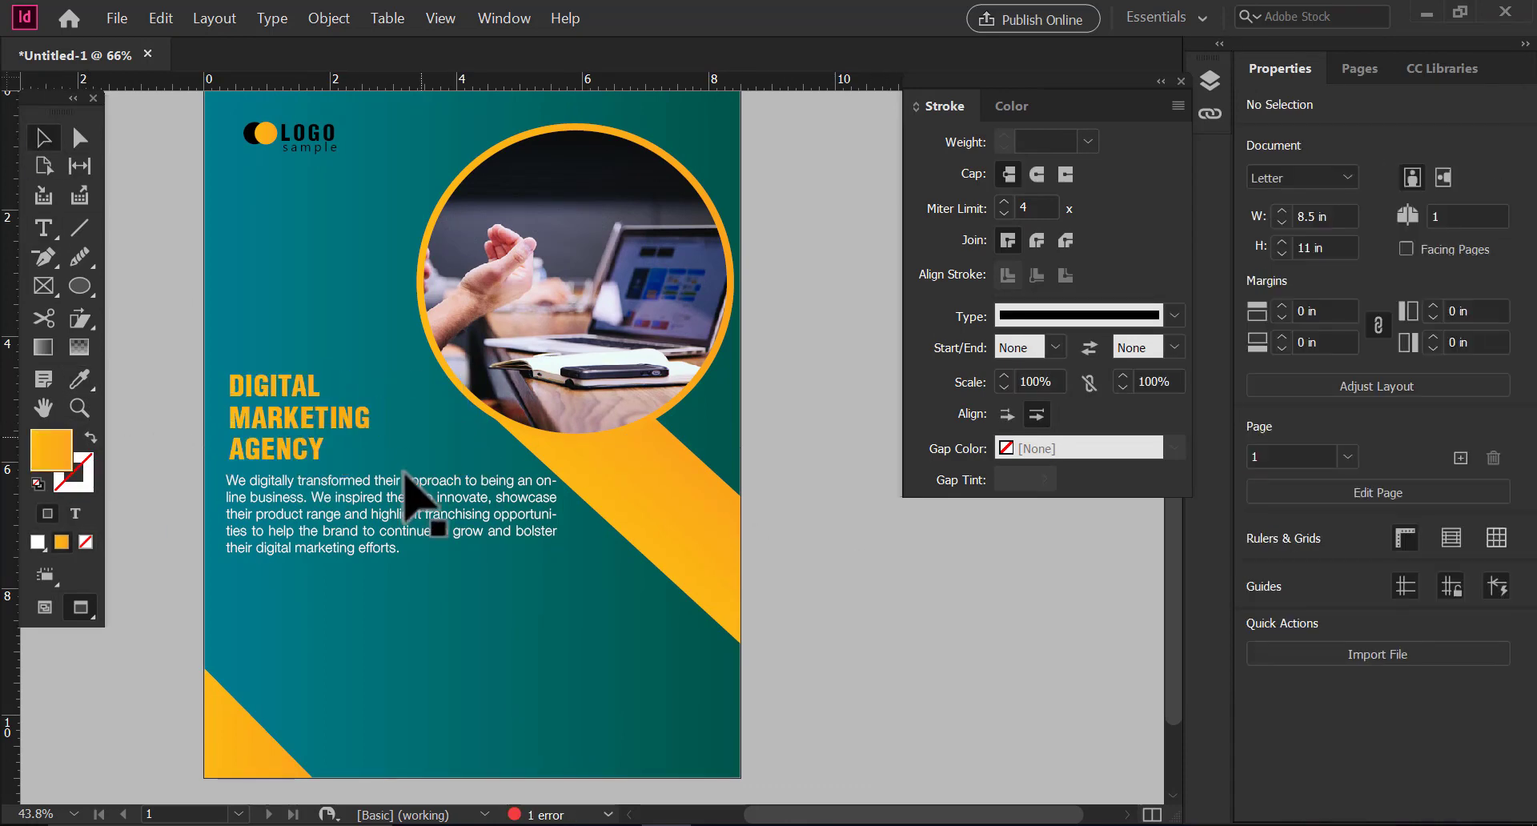
Ungroup the full-page background artwork so that its shapes can be edited separately.
left_click_drag(424, 648, 419, 656)
left_click(435, 685)
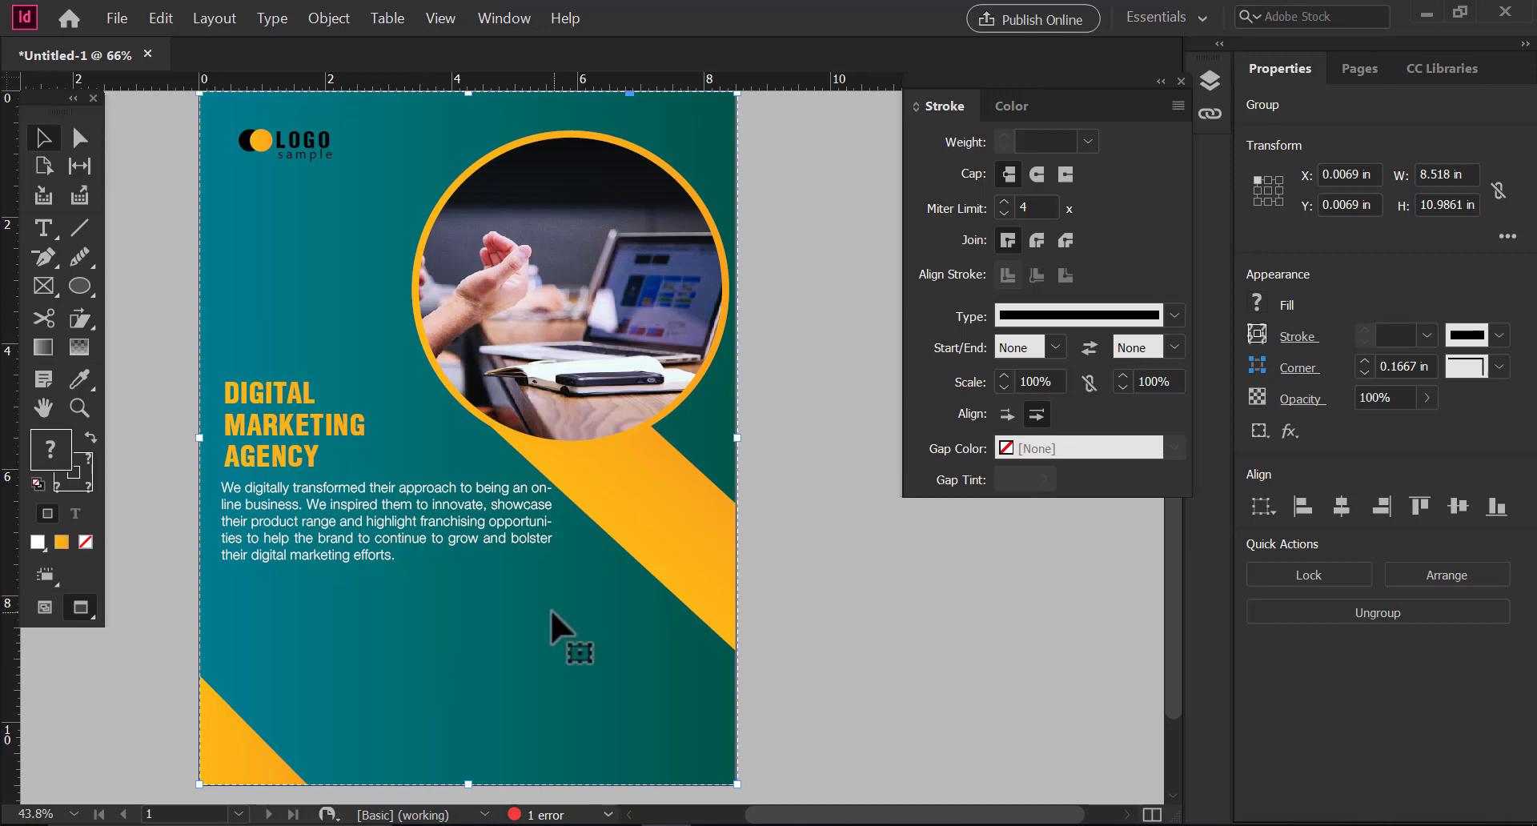
left_click_drag(536, 635, 586, 616)
key("ctrl+z")
right_click(586, 616)
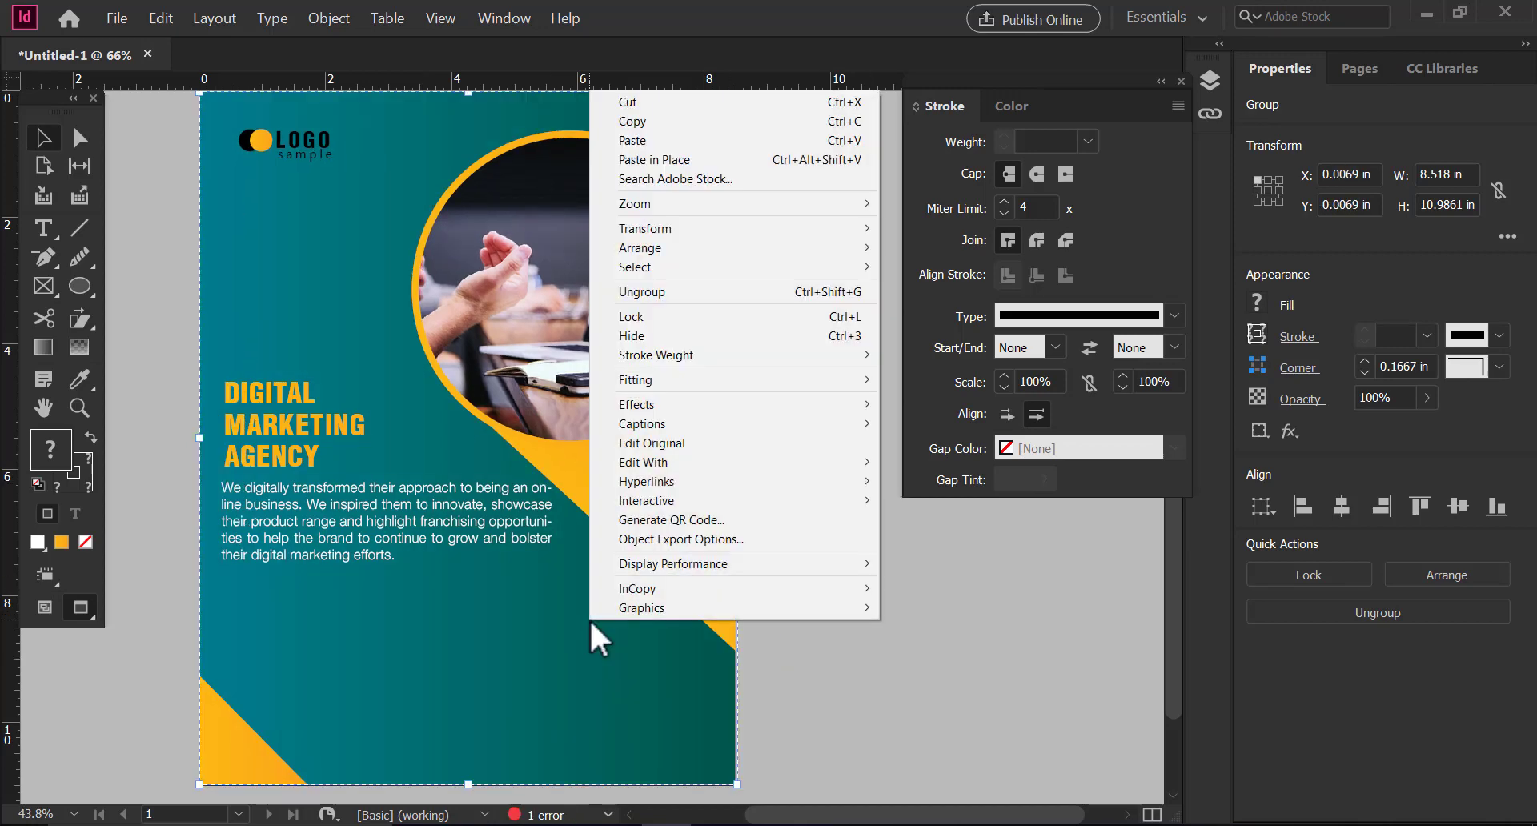
left_click(662, 293)
left_click(865, 723)
Set the linear gradient angle of the teal-green background rectangle to -45°.
left_click_drag(558, 695, 570, 621)
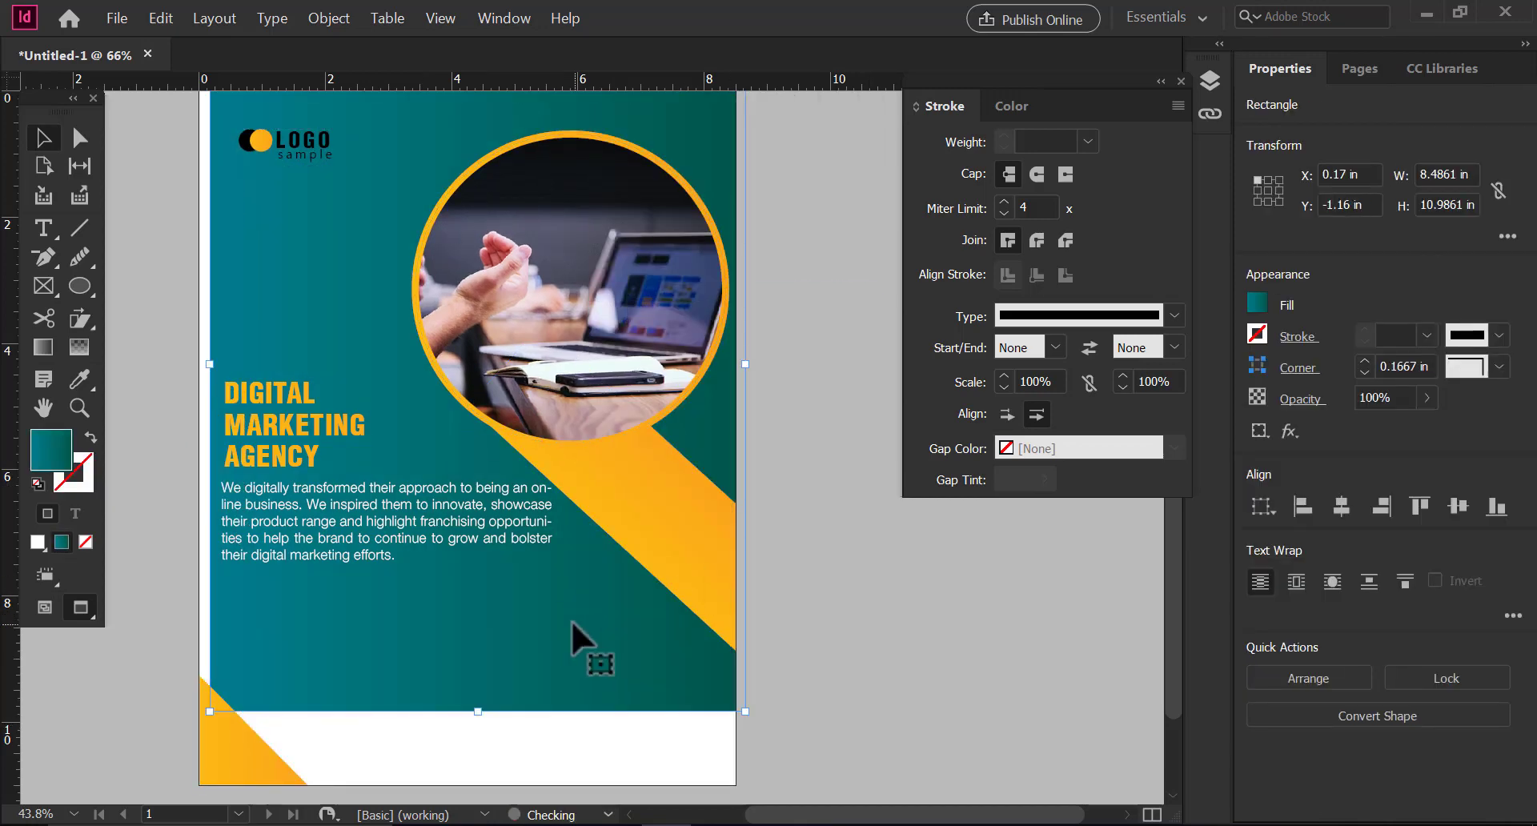
key("ctrl+z")
left_click(1257, 304)
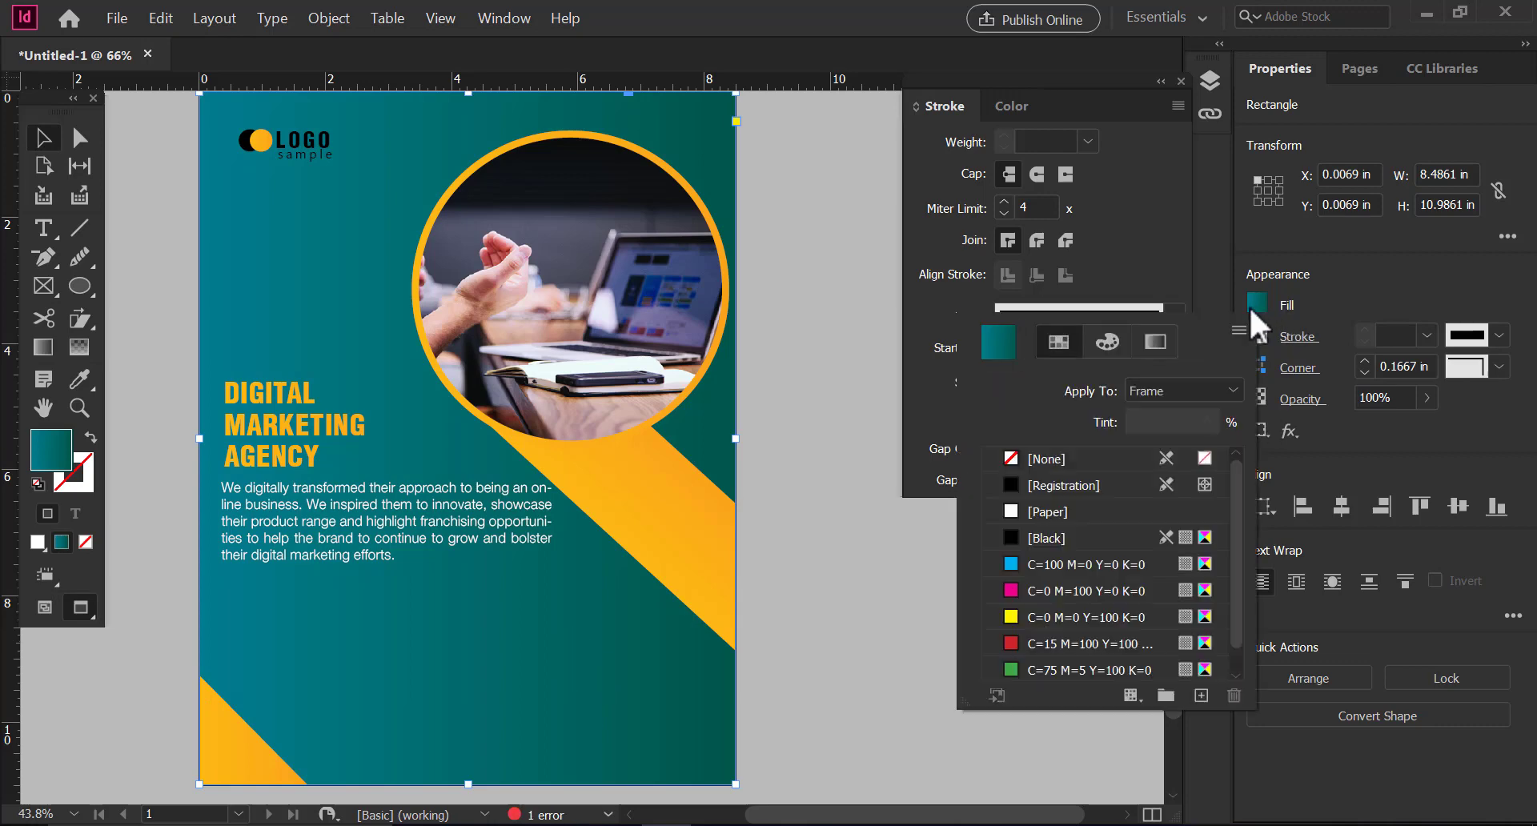
left_click(1152, 341)
left_click(1222, 452)
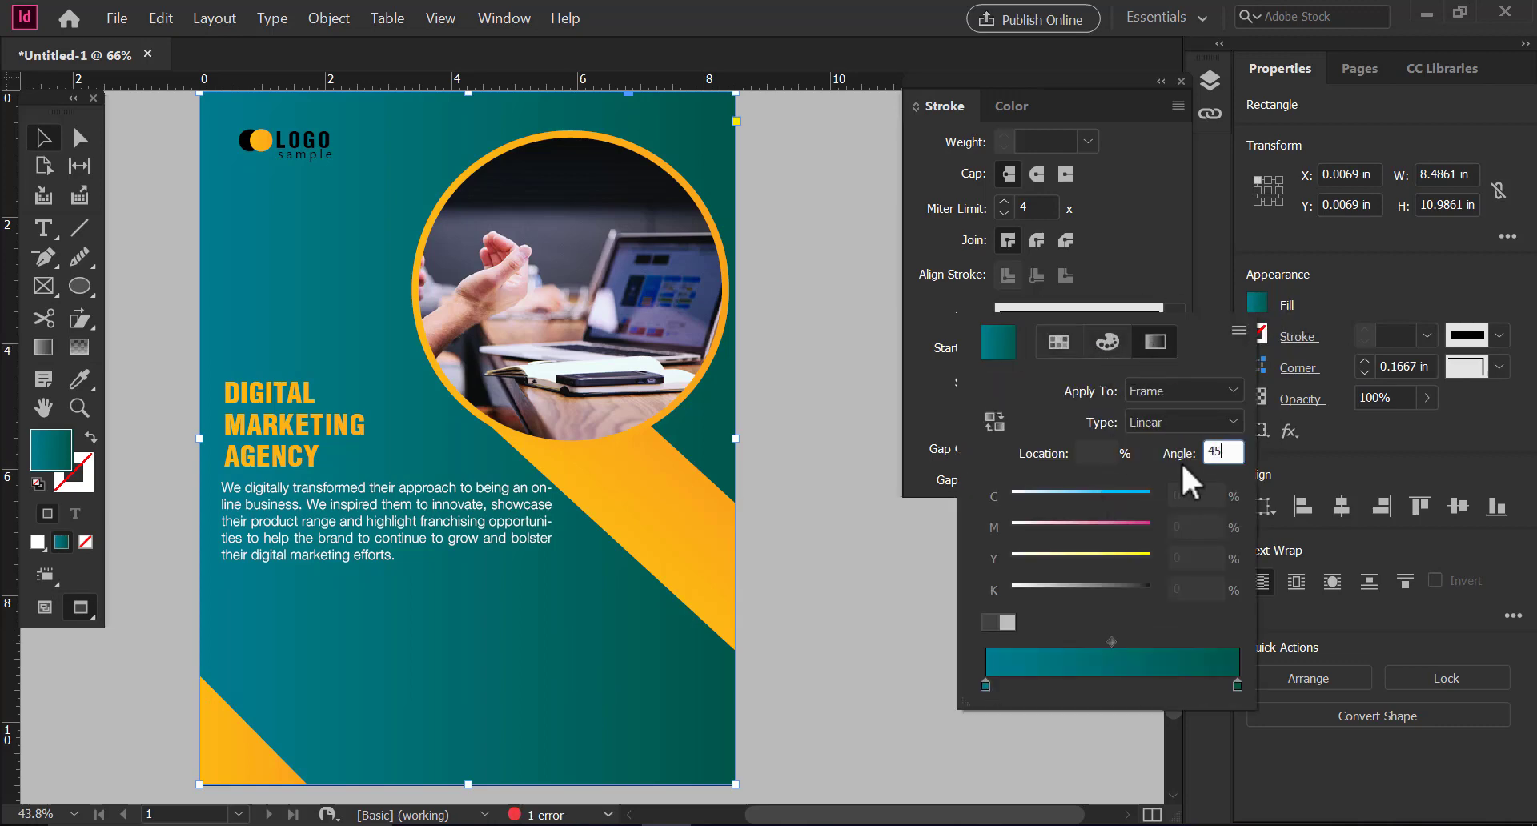
left_click(1237, 687)
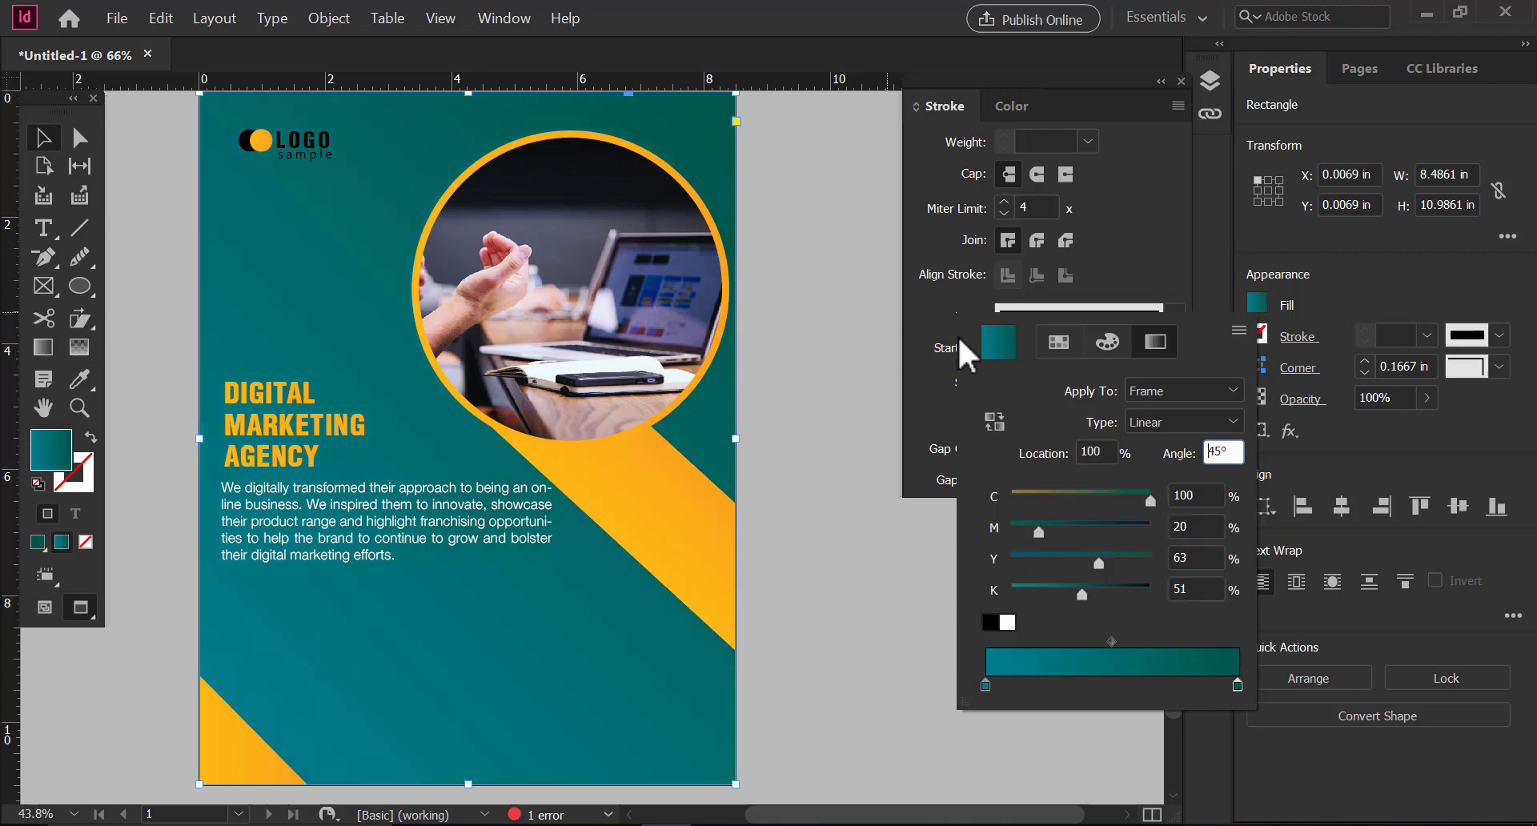
type("-")
left_click(1193, 526)
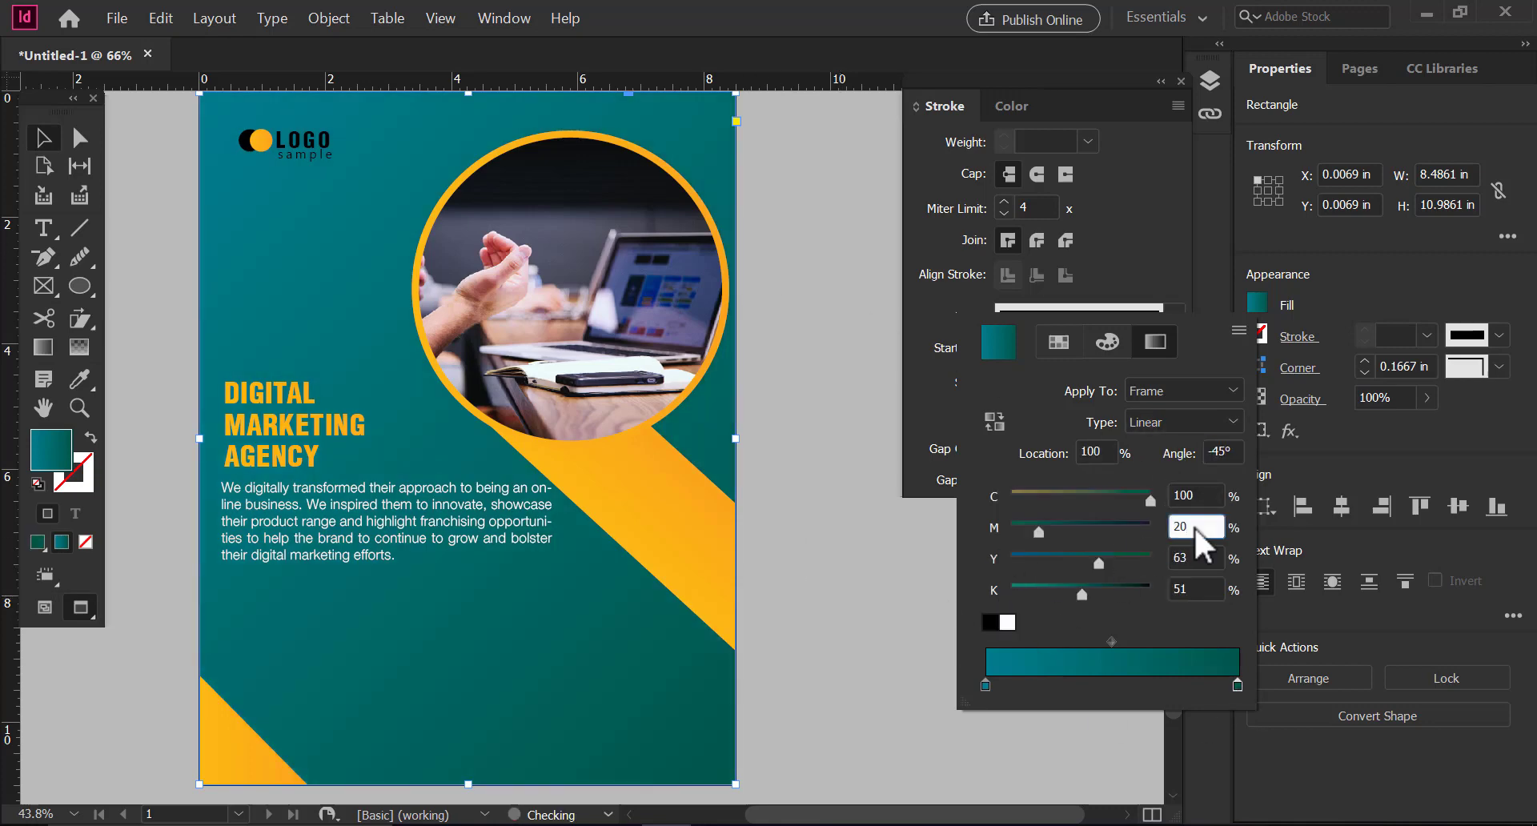
left_click(872, 476)
left_click(770, 404)
Try a yellow swatch as the text fill for the whole headline.
left_click_drag(360, 343, 358, 360)
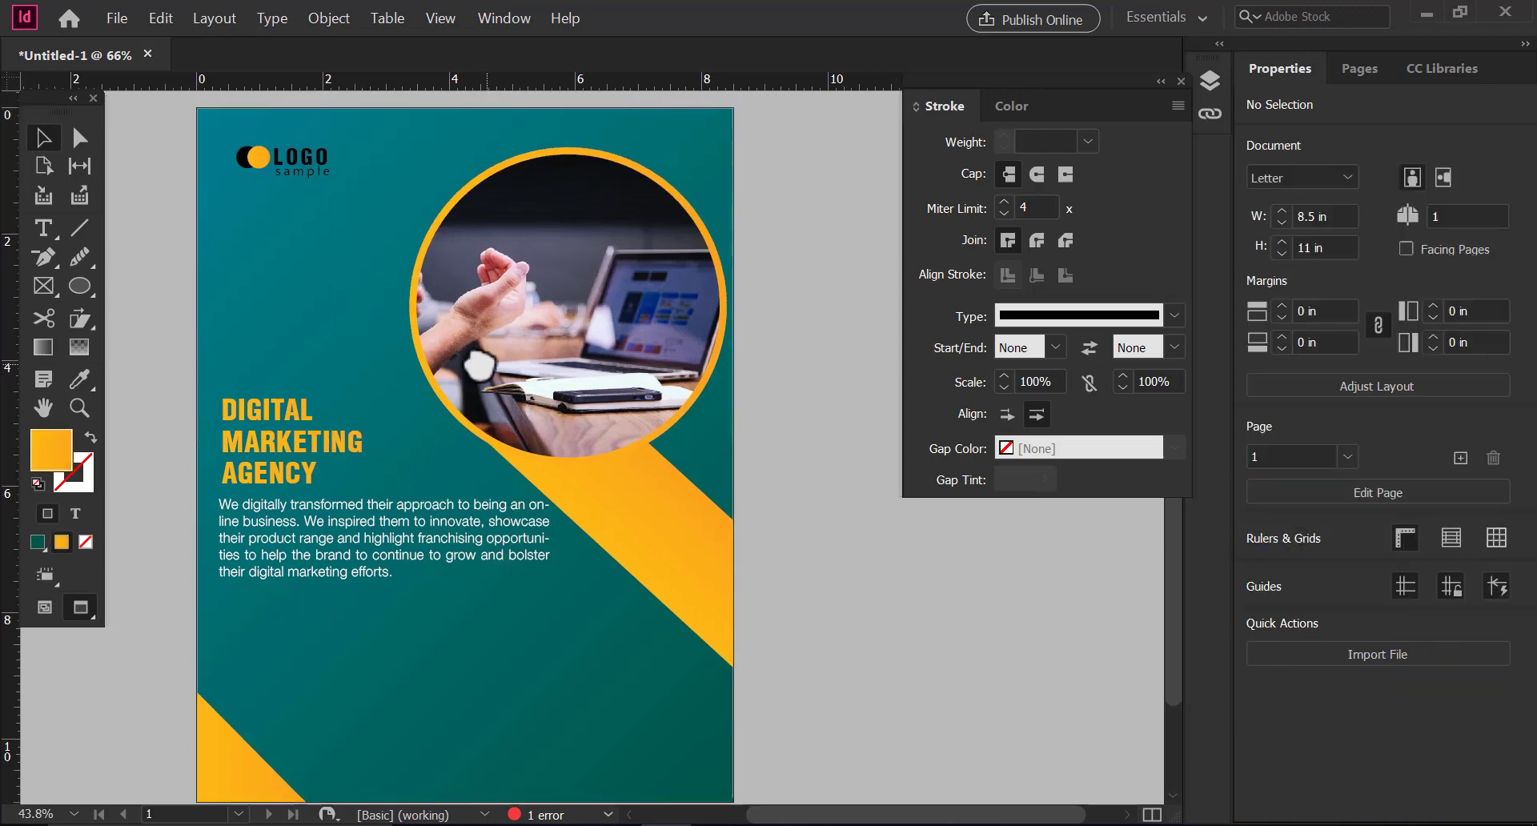
key("t")
double_click(324, 441)
triple_click(324, 442)
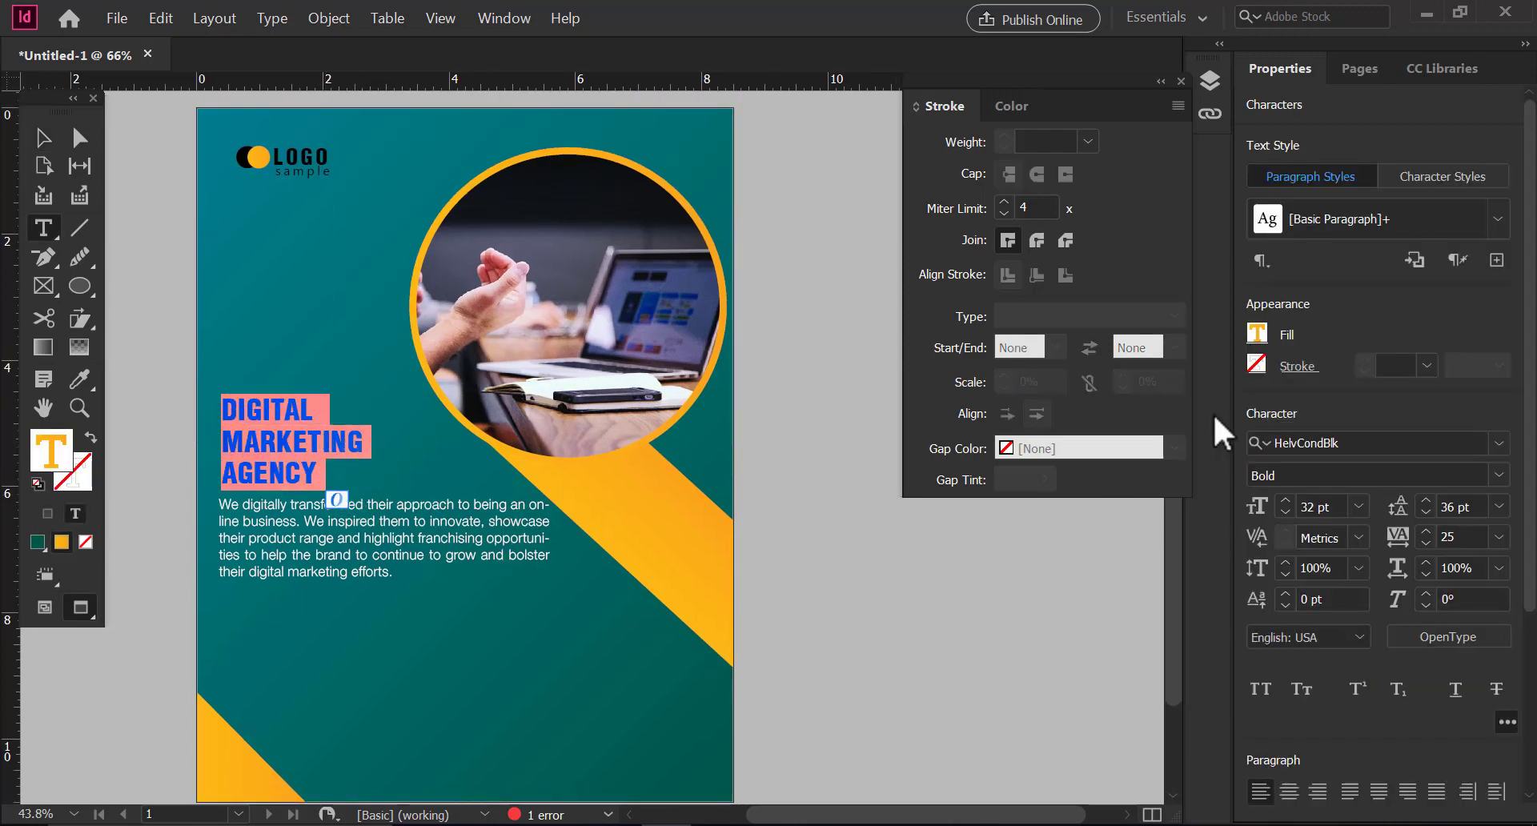
left_click(1257, 333)
left_click(1010, 645)
left_click(43, 138)
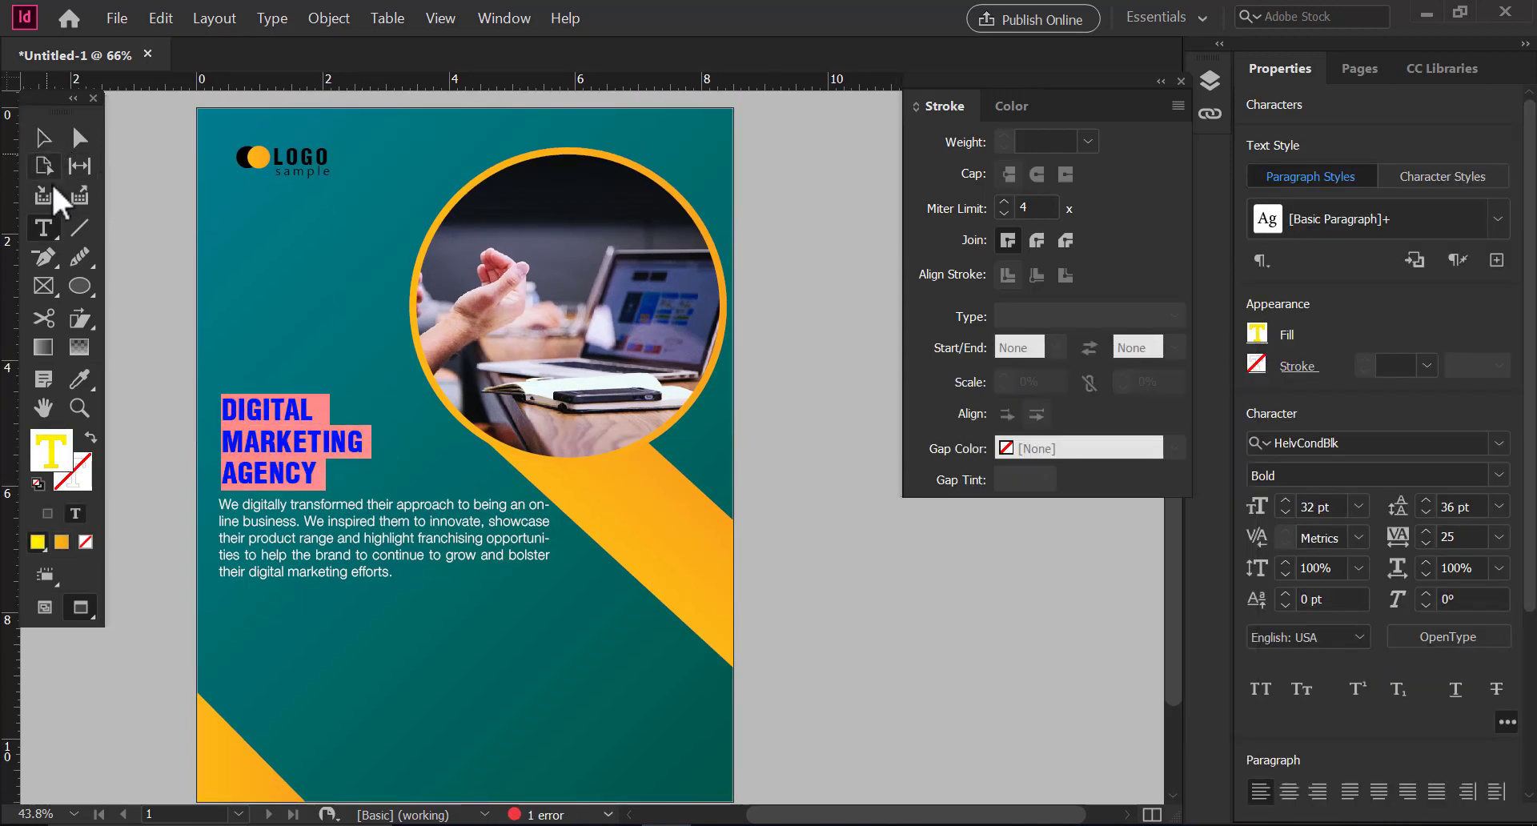
left_click(132, 257)
left_click_drag(446, 412, 448, 385)
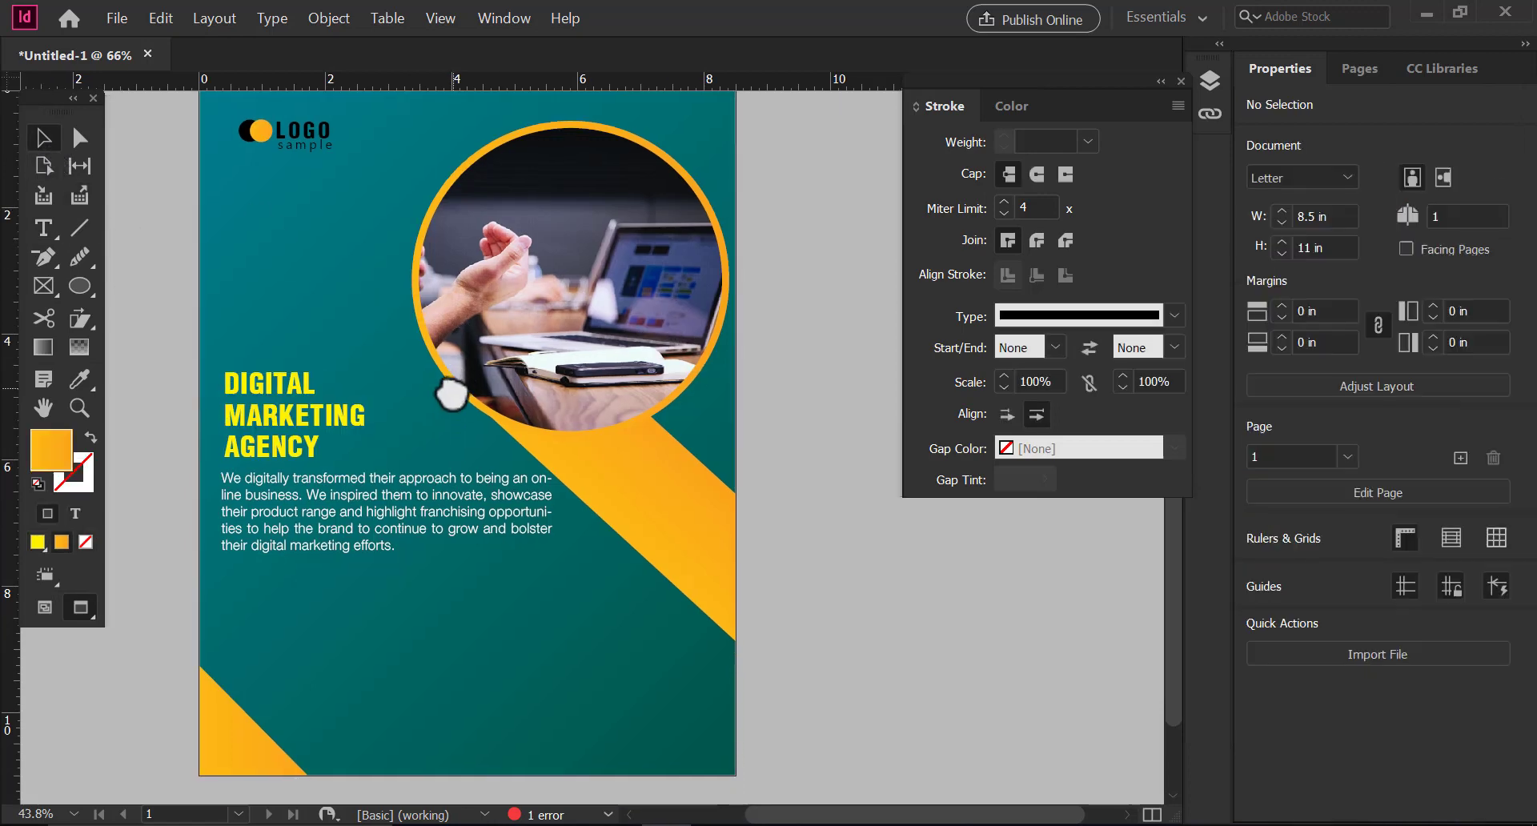
Shift the paragraph frame slightly left and move the headline frame to about X 0.36, Y 4.66 in.
left_click(383, 541)
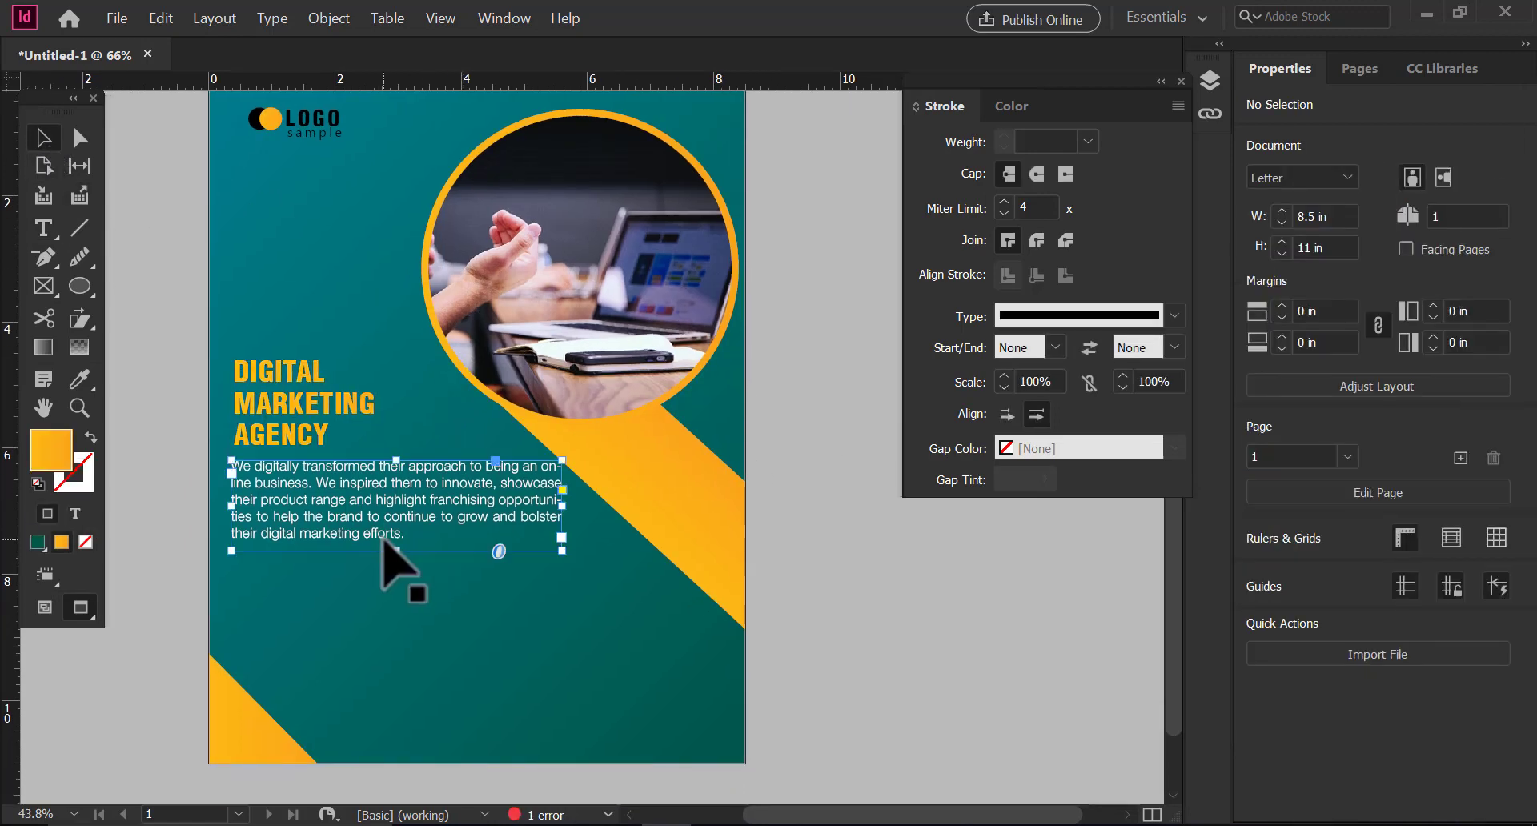
left_click_drag(278, 428, 275, 433)
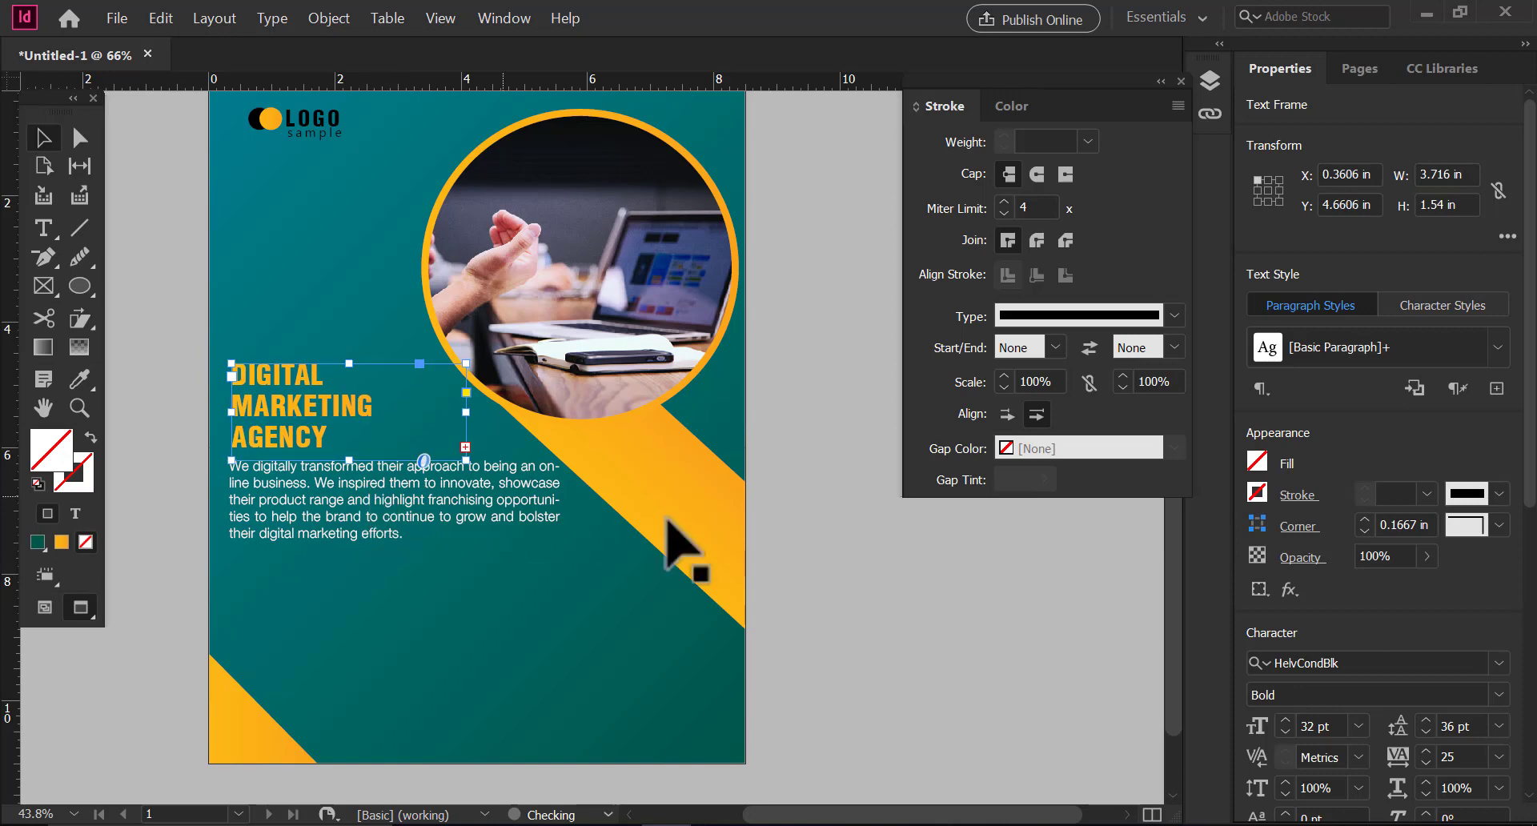
left_click(840, 332)
scroll(389, 506, "down", 1)
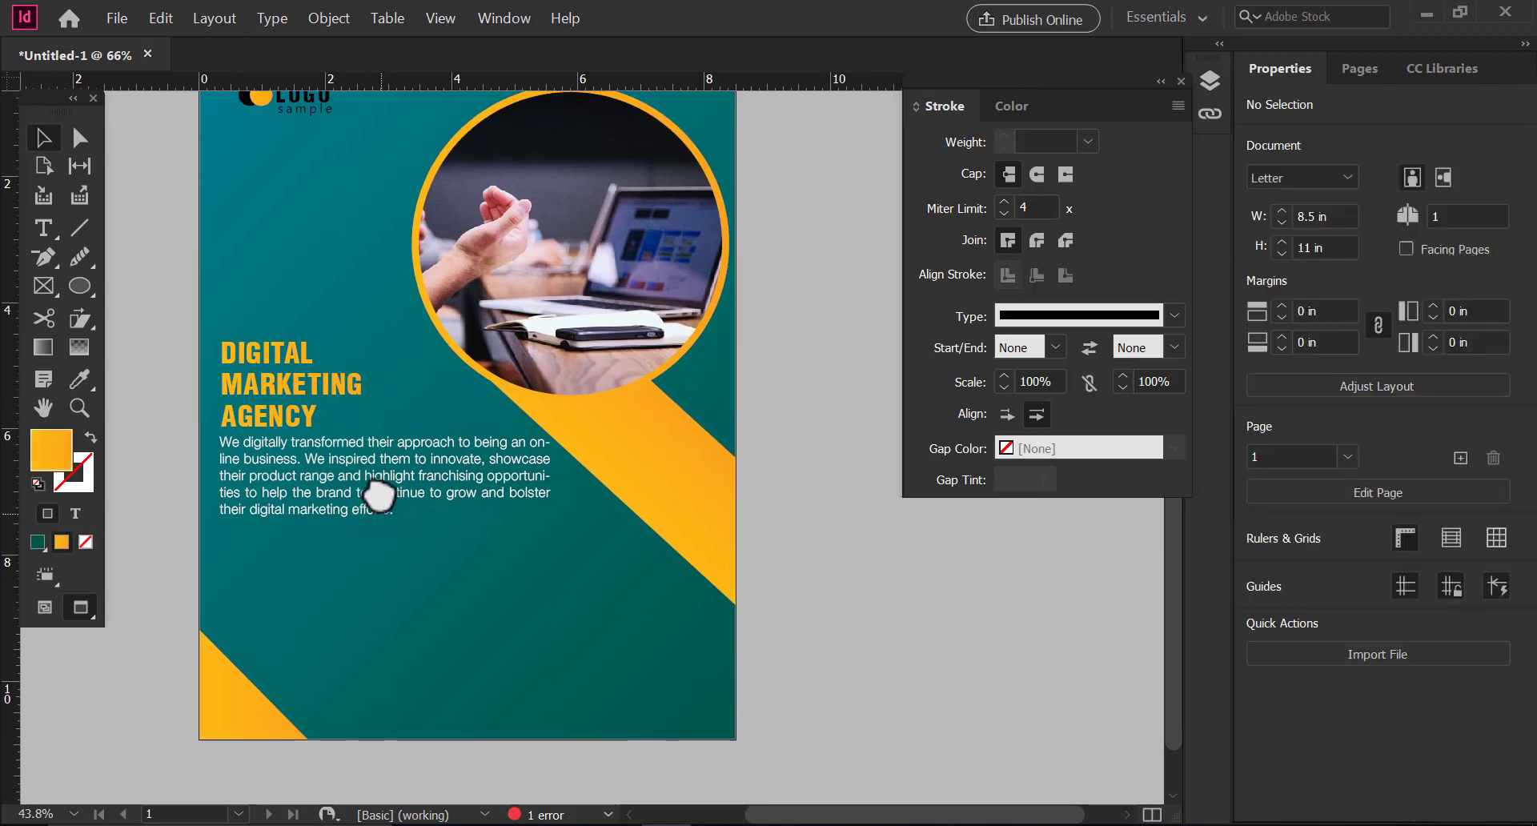
Widen the orange triangle in the page's lower-left corner to about 2.26 in, keeping its height.
left_click_drag(390, 504, 385, 504)
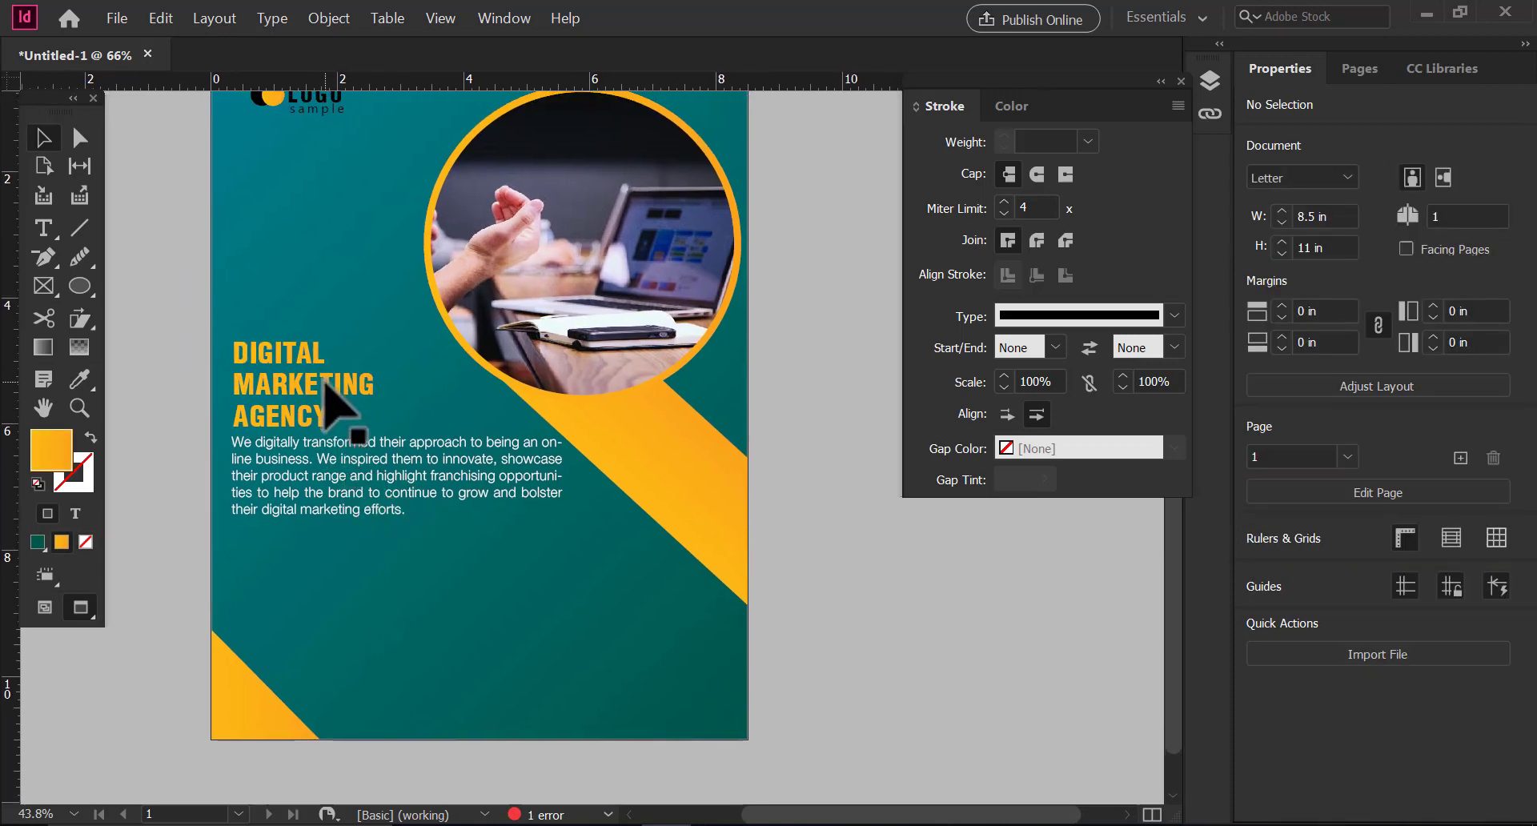
left_click(264, 715)
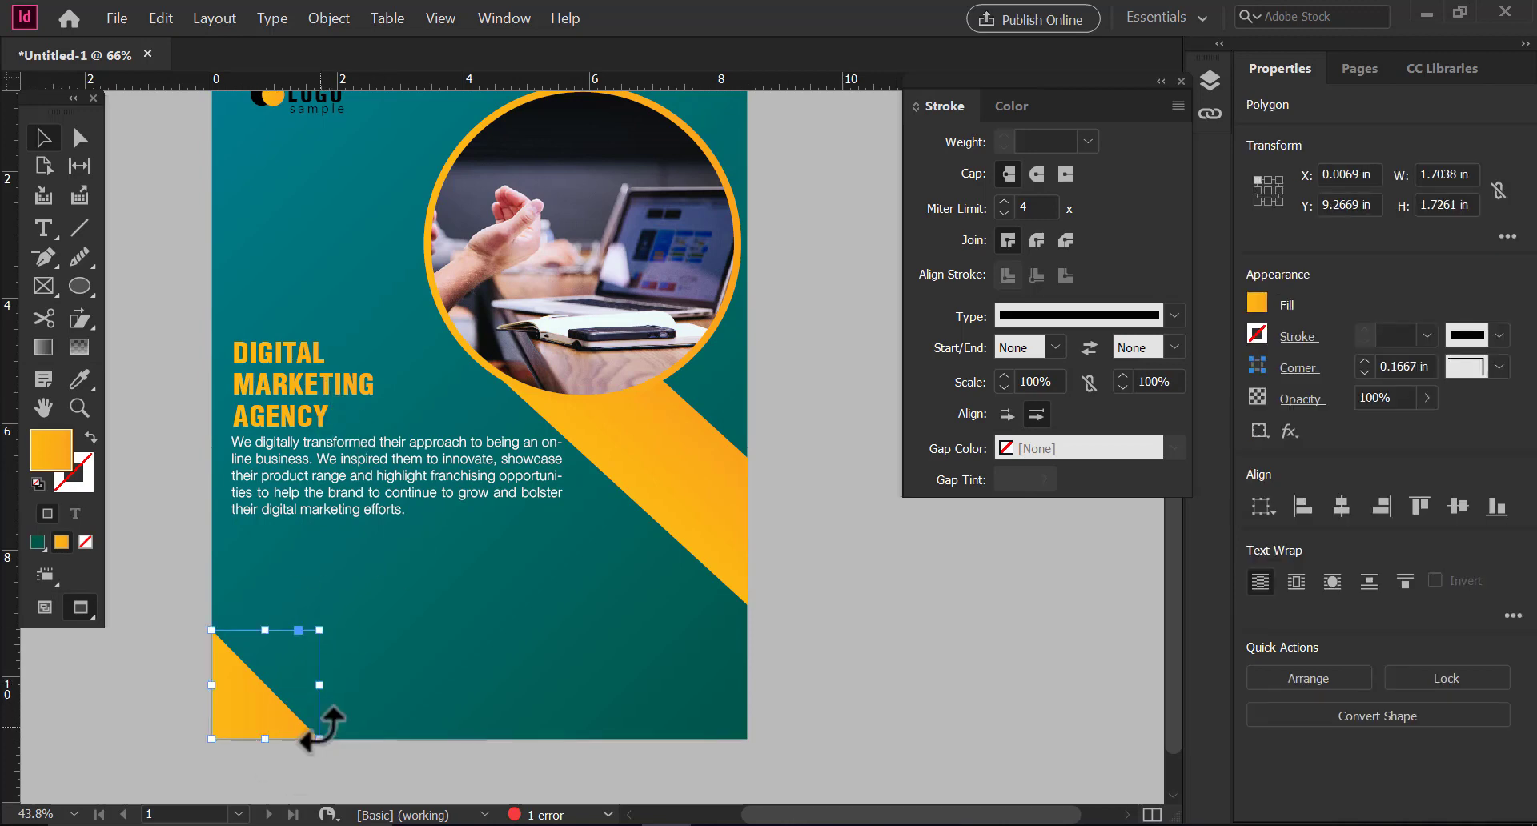
left_click_drag(320, 686, 354, 687)
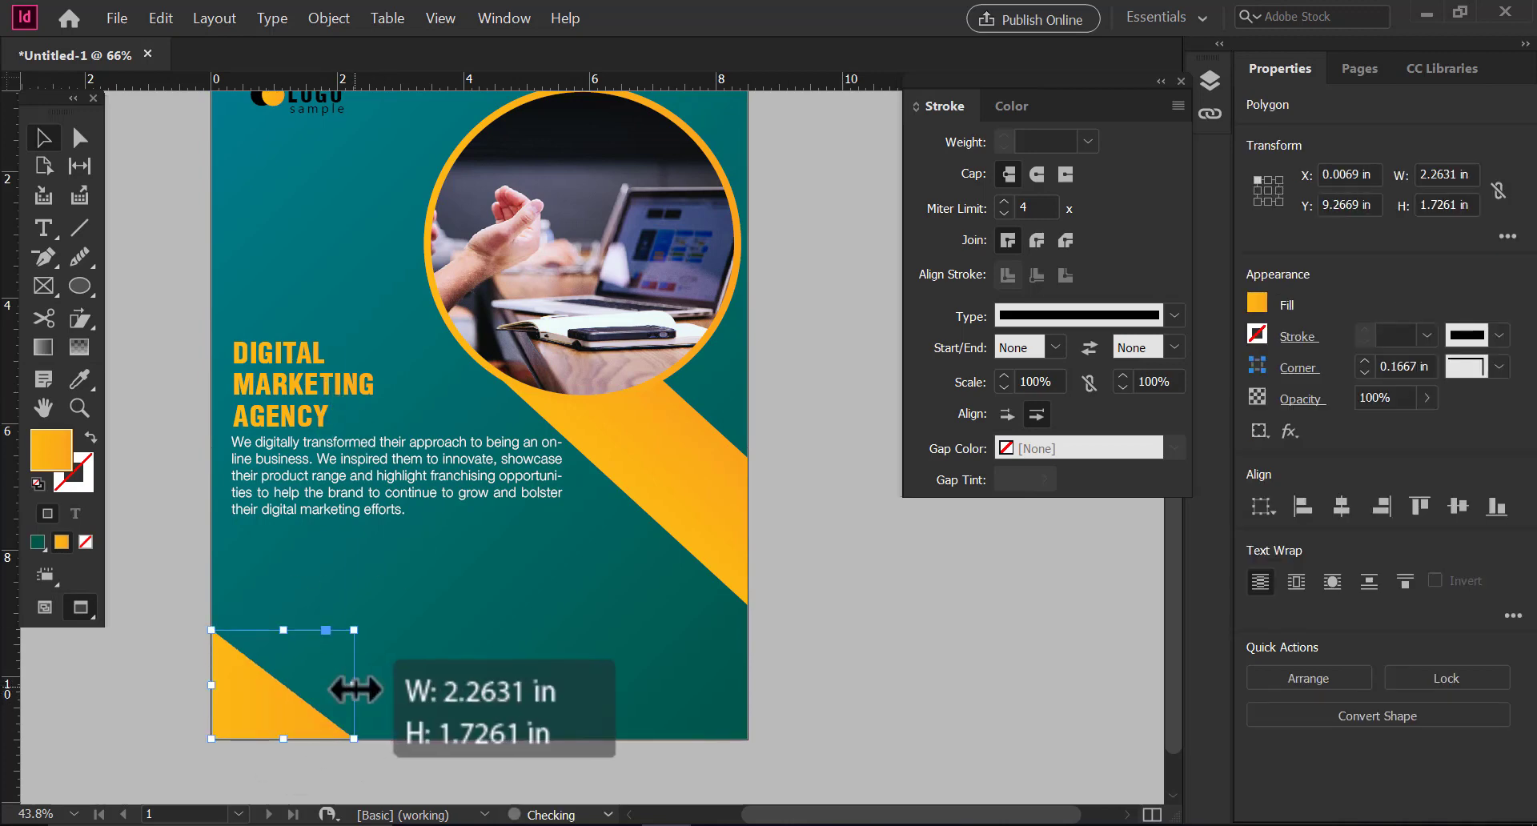
left_click(881, 693)
Generate a plain-text QR code with the content "digital marketing".
left_click(328, 18)
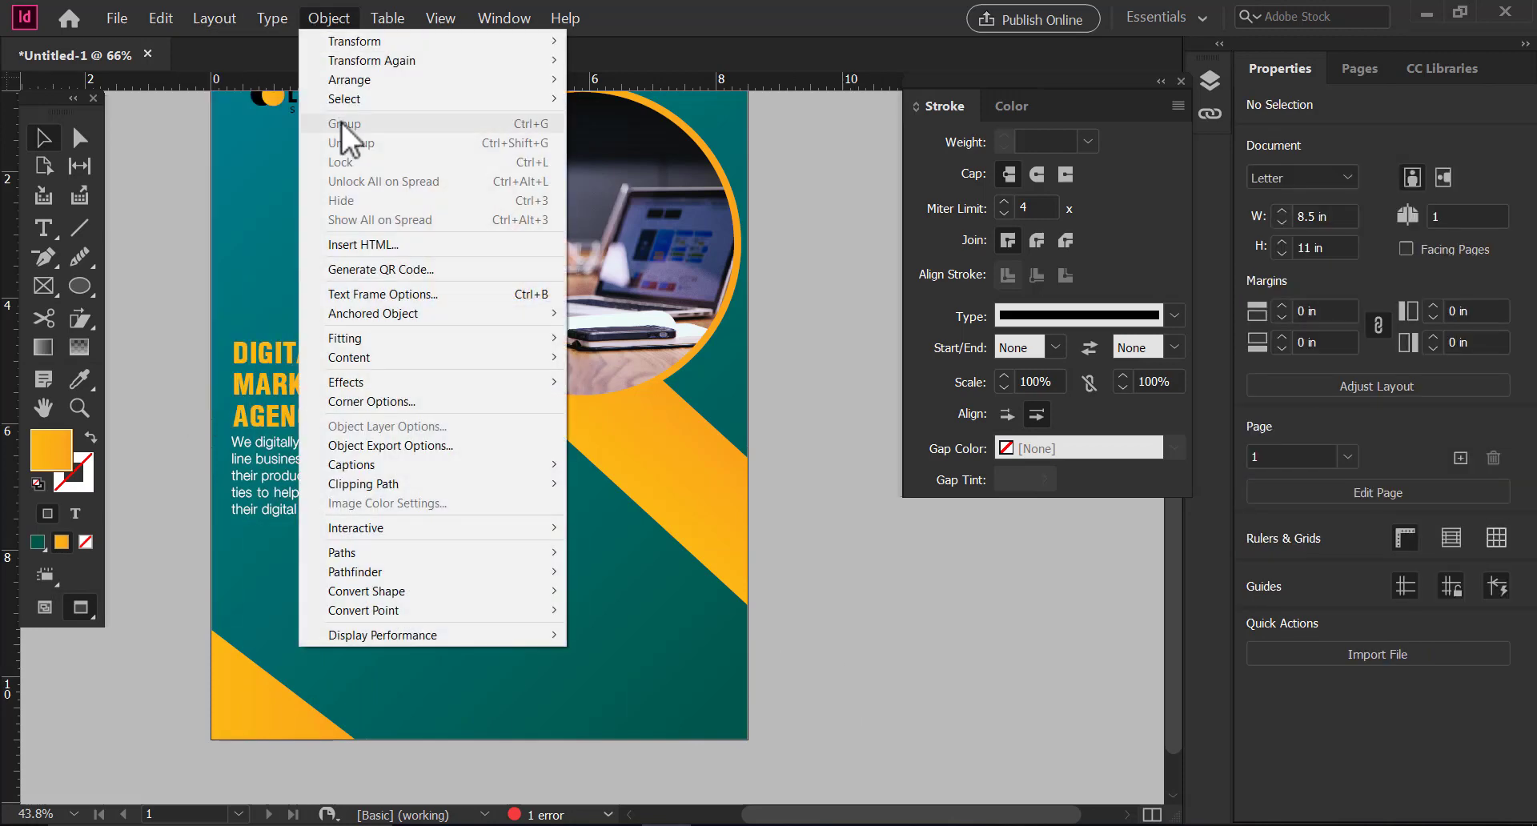
left_click(405, 269)
type("digital marketing")
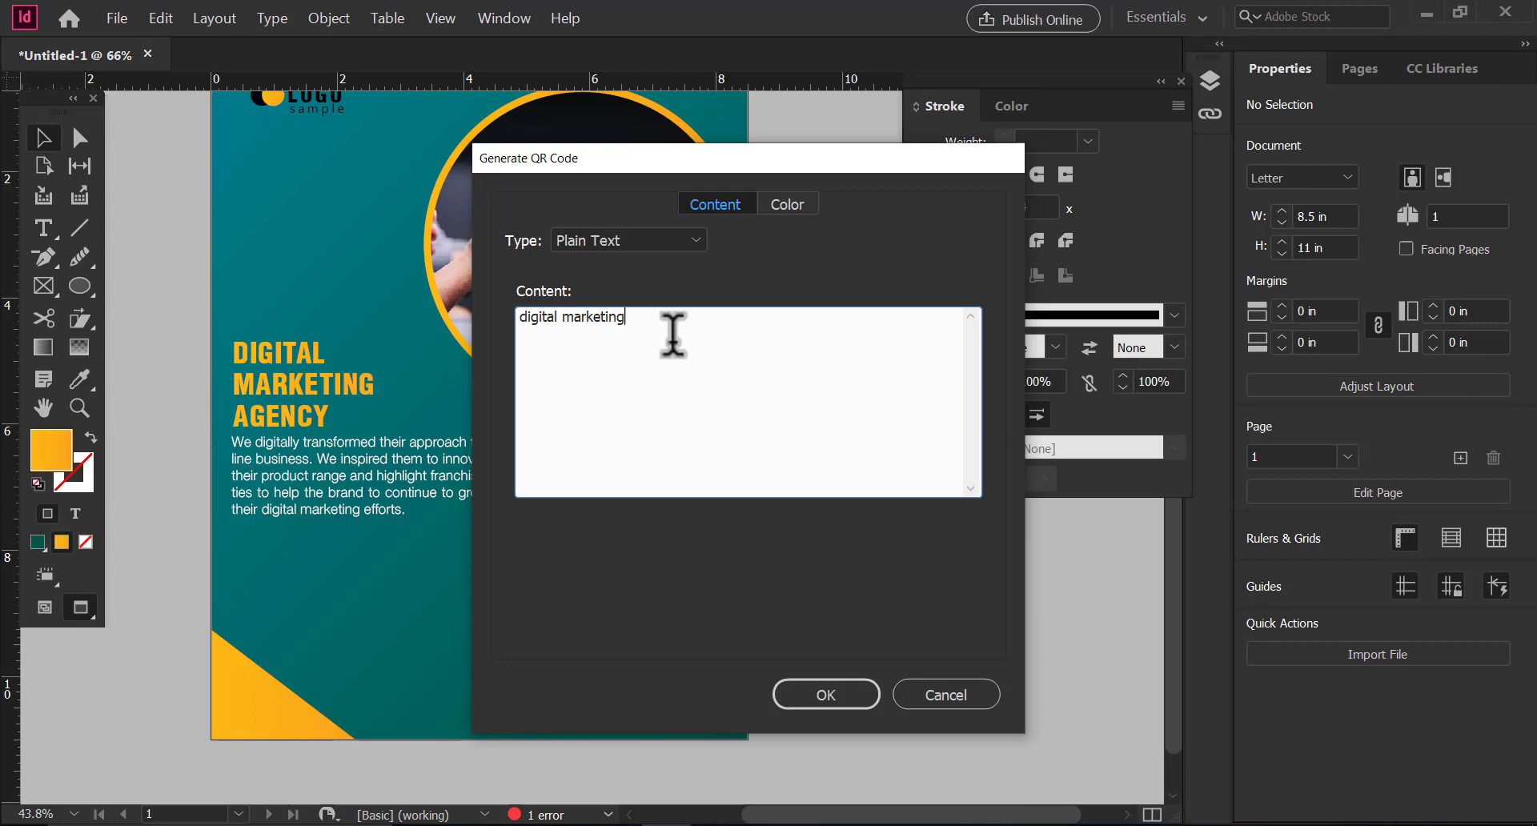
left_click(793, 696)
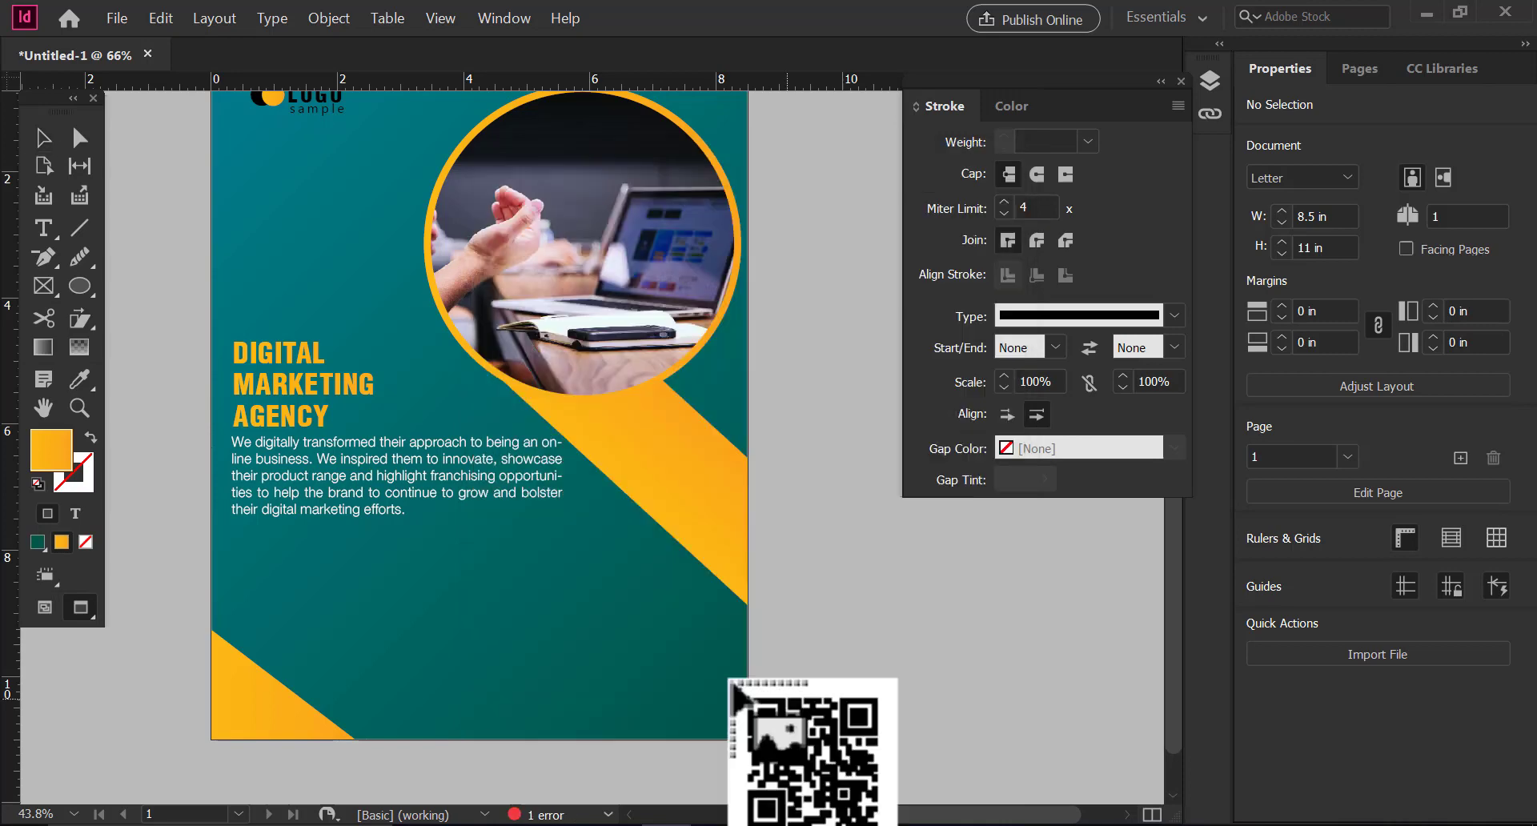
Place the QR code about 1.03 in square on the lower-left orange triangle, at about X 0.08, Y 9.97 in.
left_click_drag(242, 653, 257, 703)
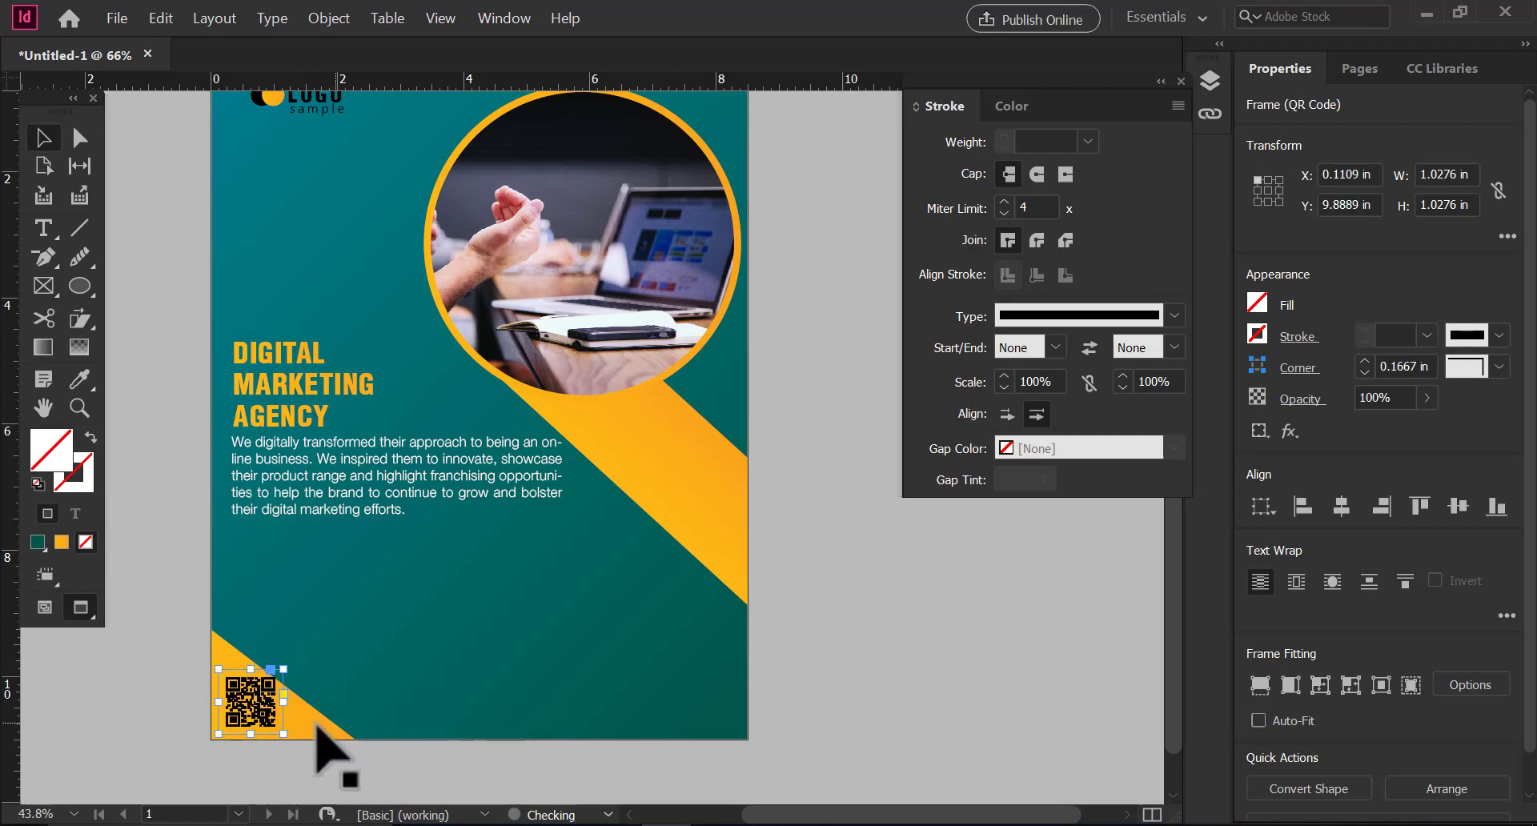
left_click(309, 721)
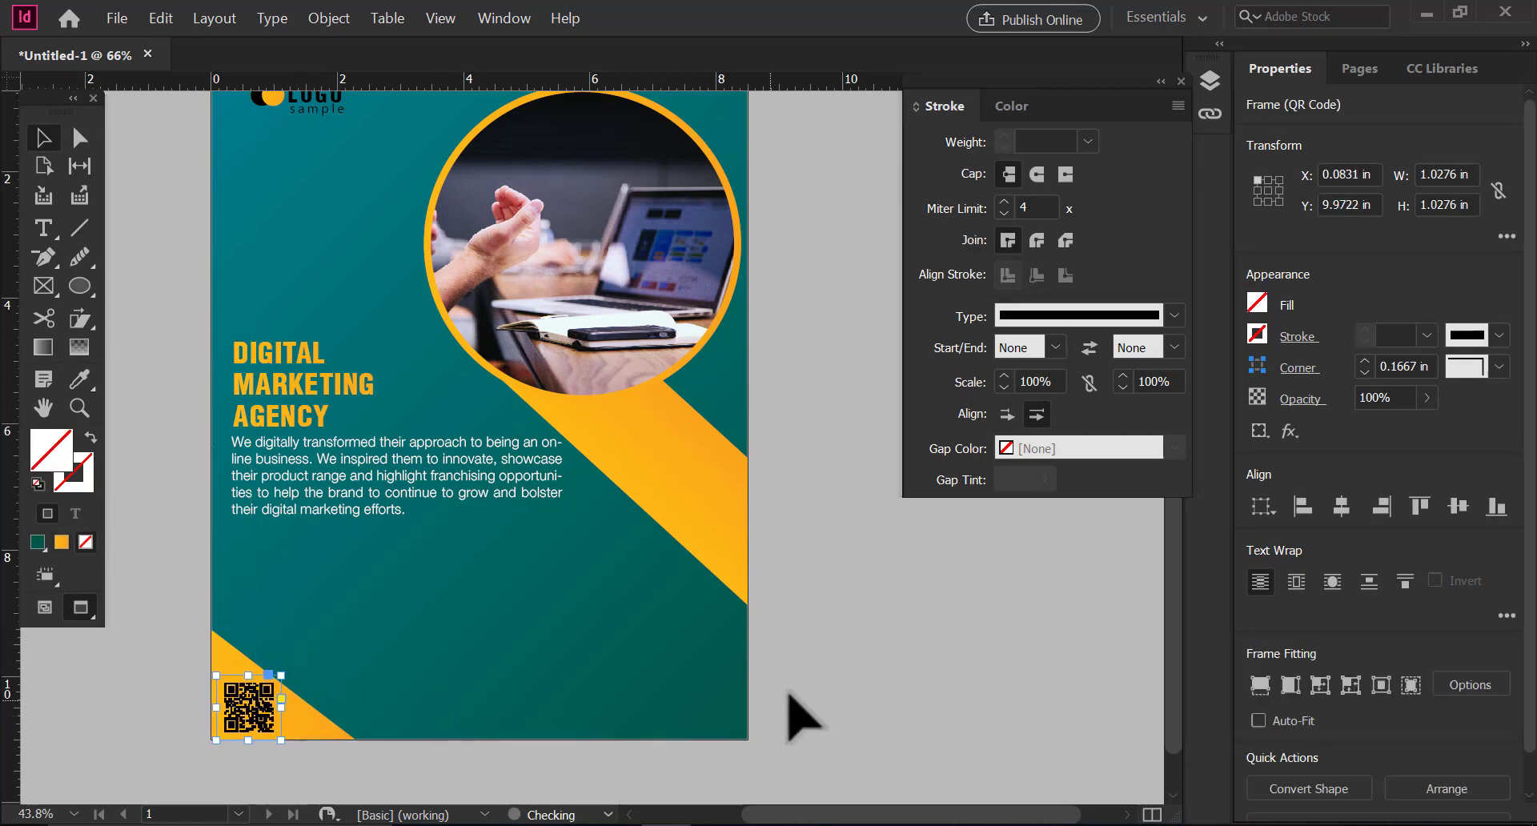
left_click(823, 678)
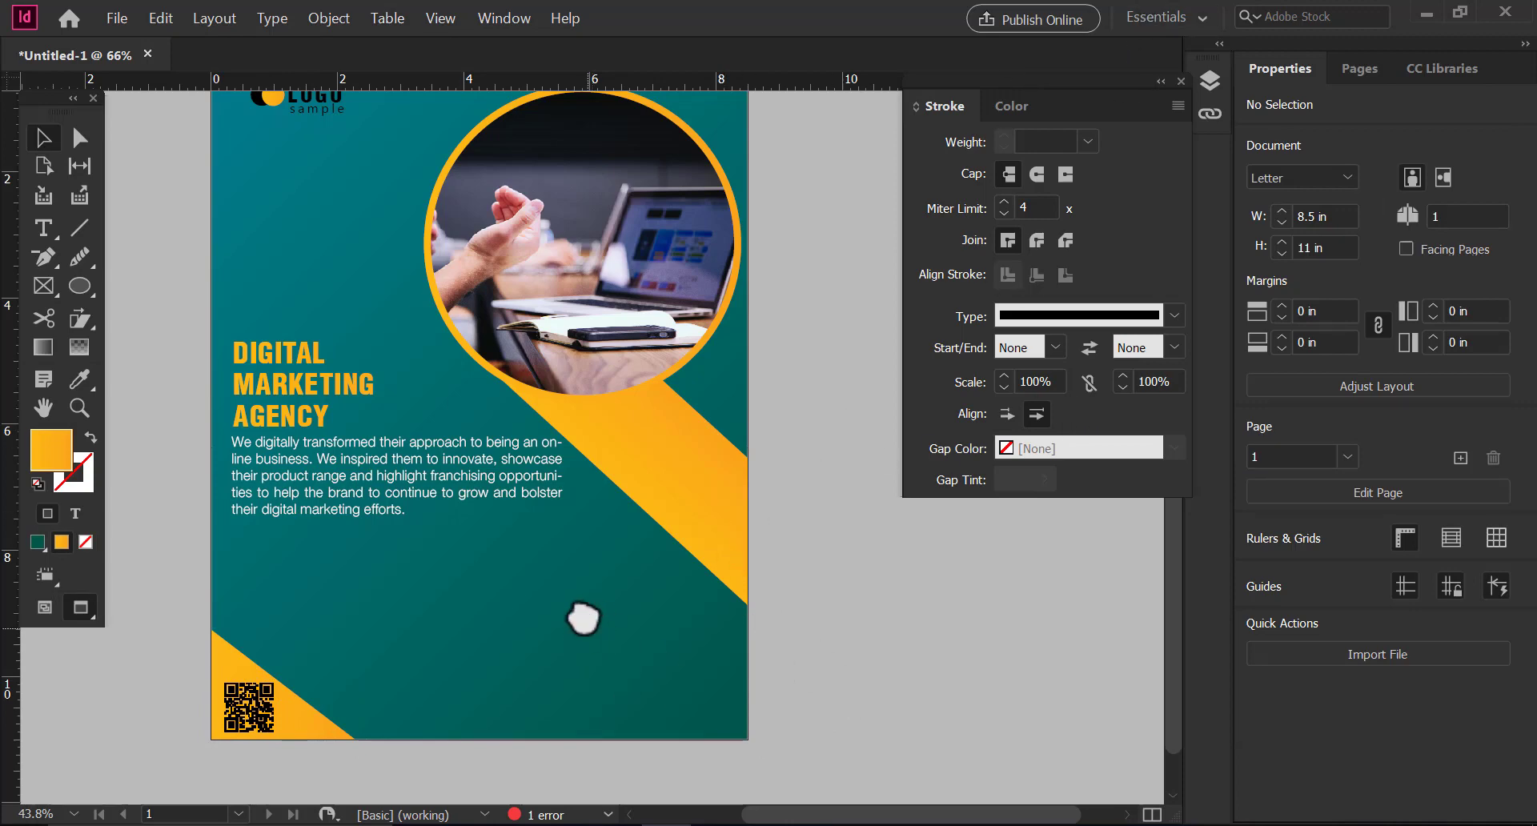
Add an anchor point on the orange triangle's slanted edge and try to pull its lower-right corner further outward.
scroll(480, 640, "down", 1)
left_click(315, 709)
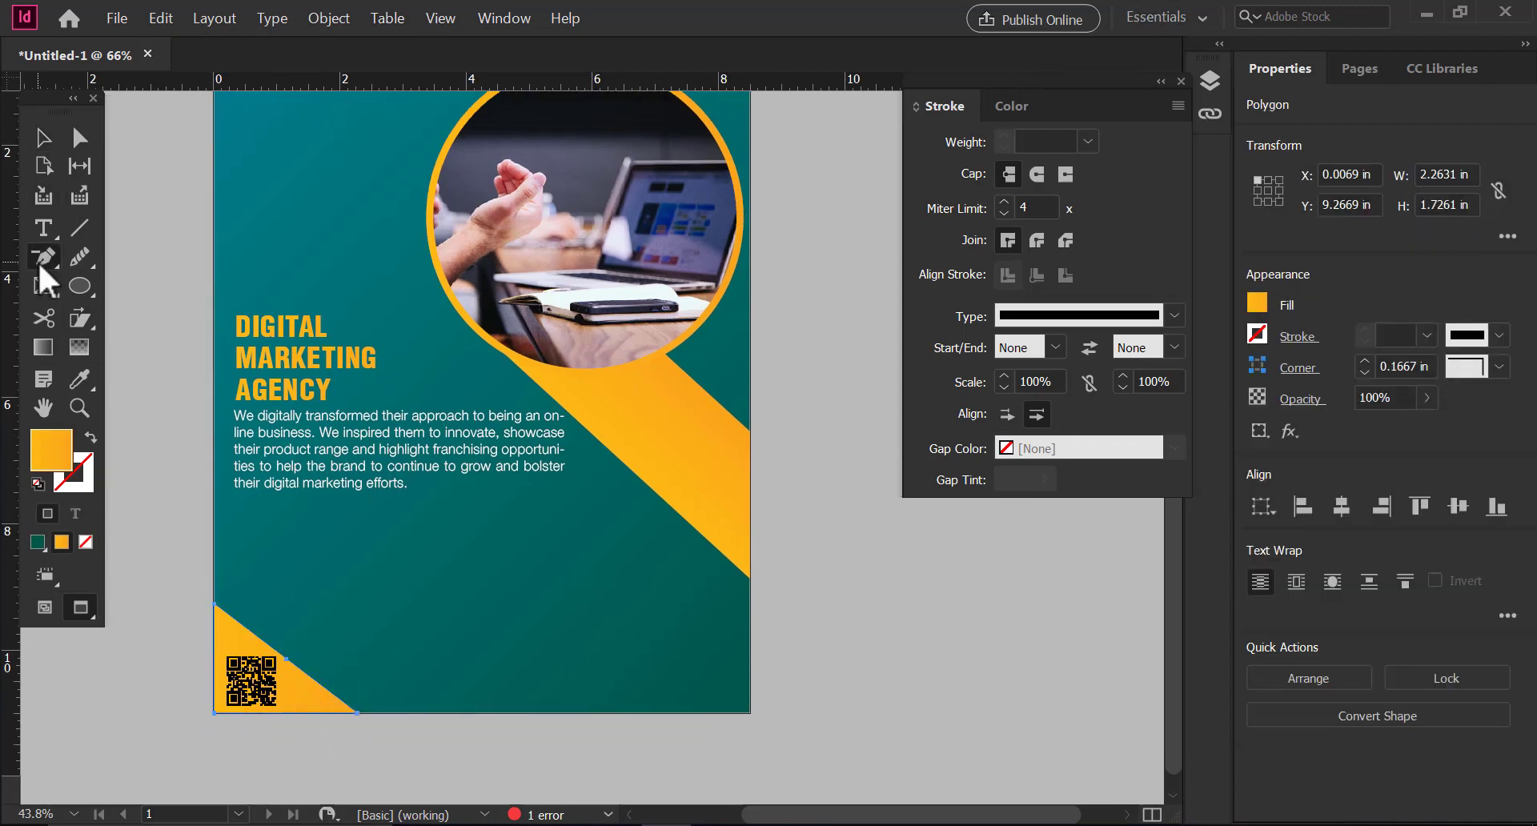
left_click_drag(40, 257, 113, 310)
left_click(287, 658)
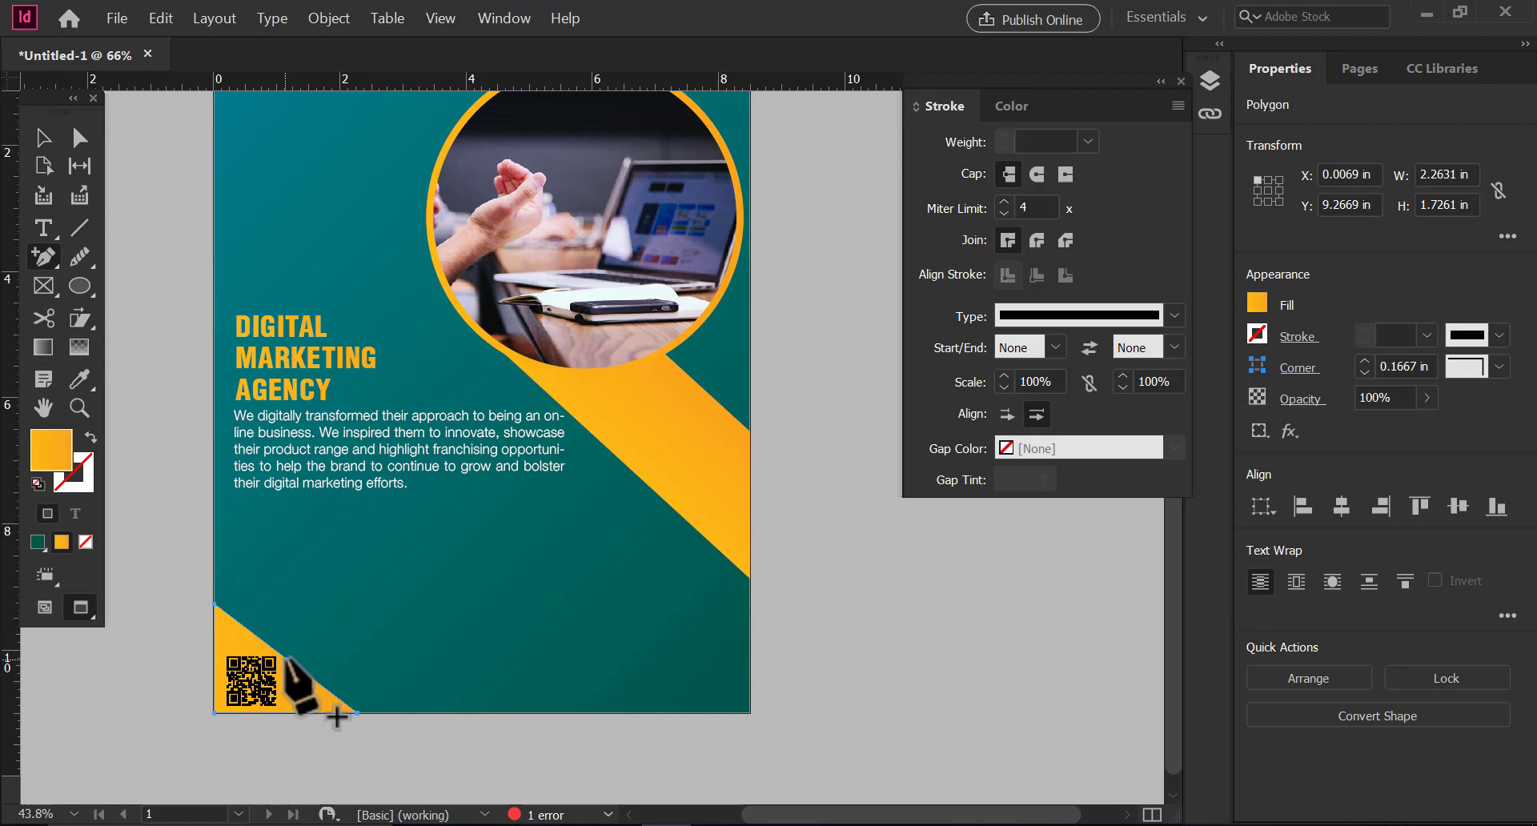
key("a")
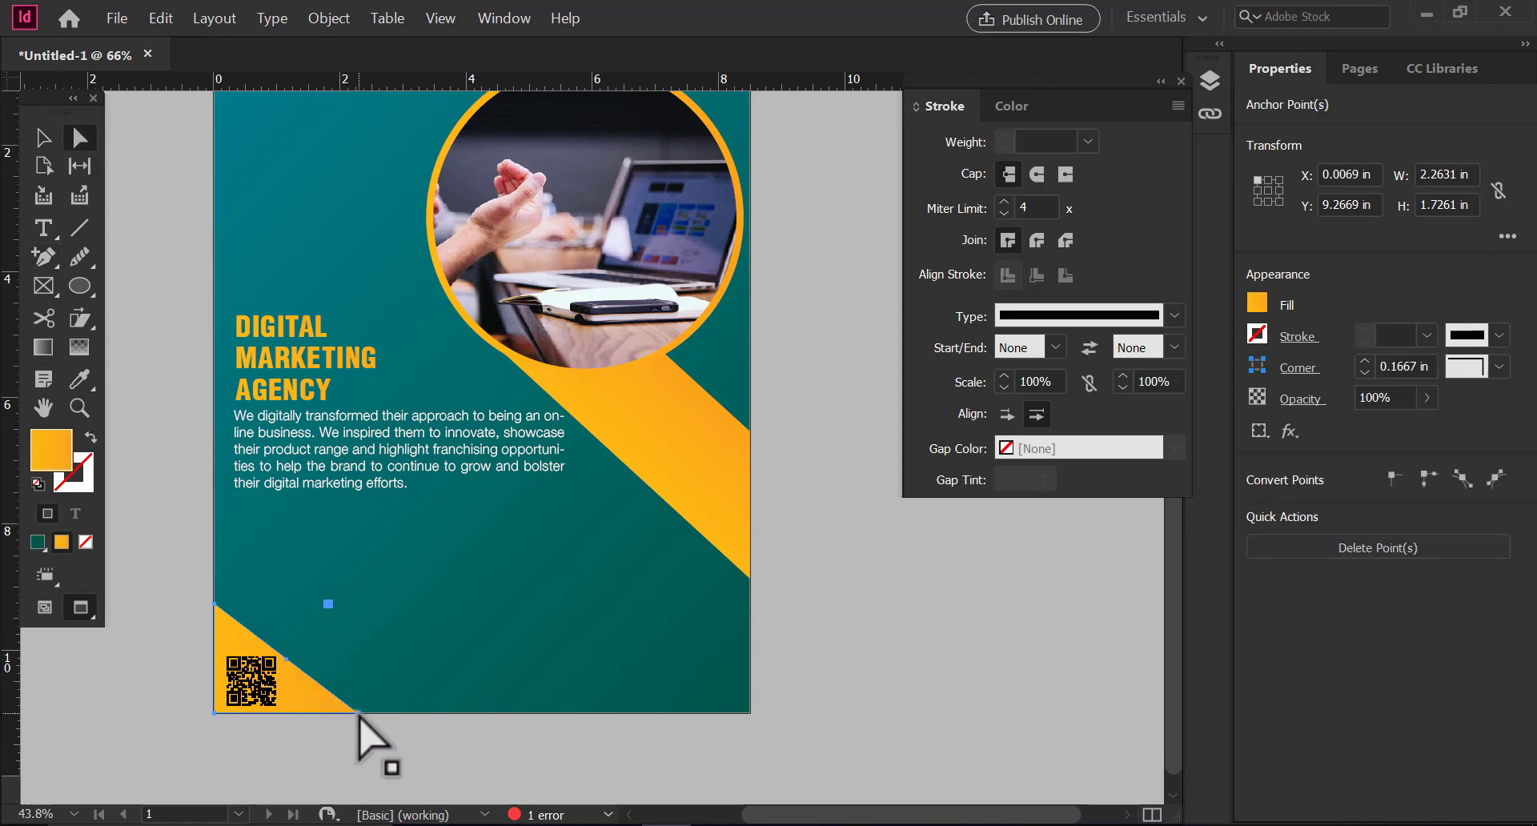
left_click_drag(358, 724, 432, 728)
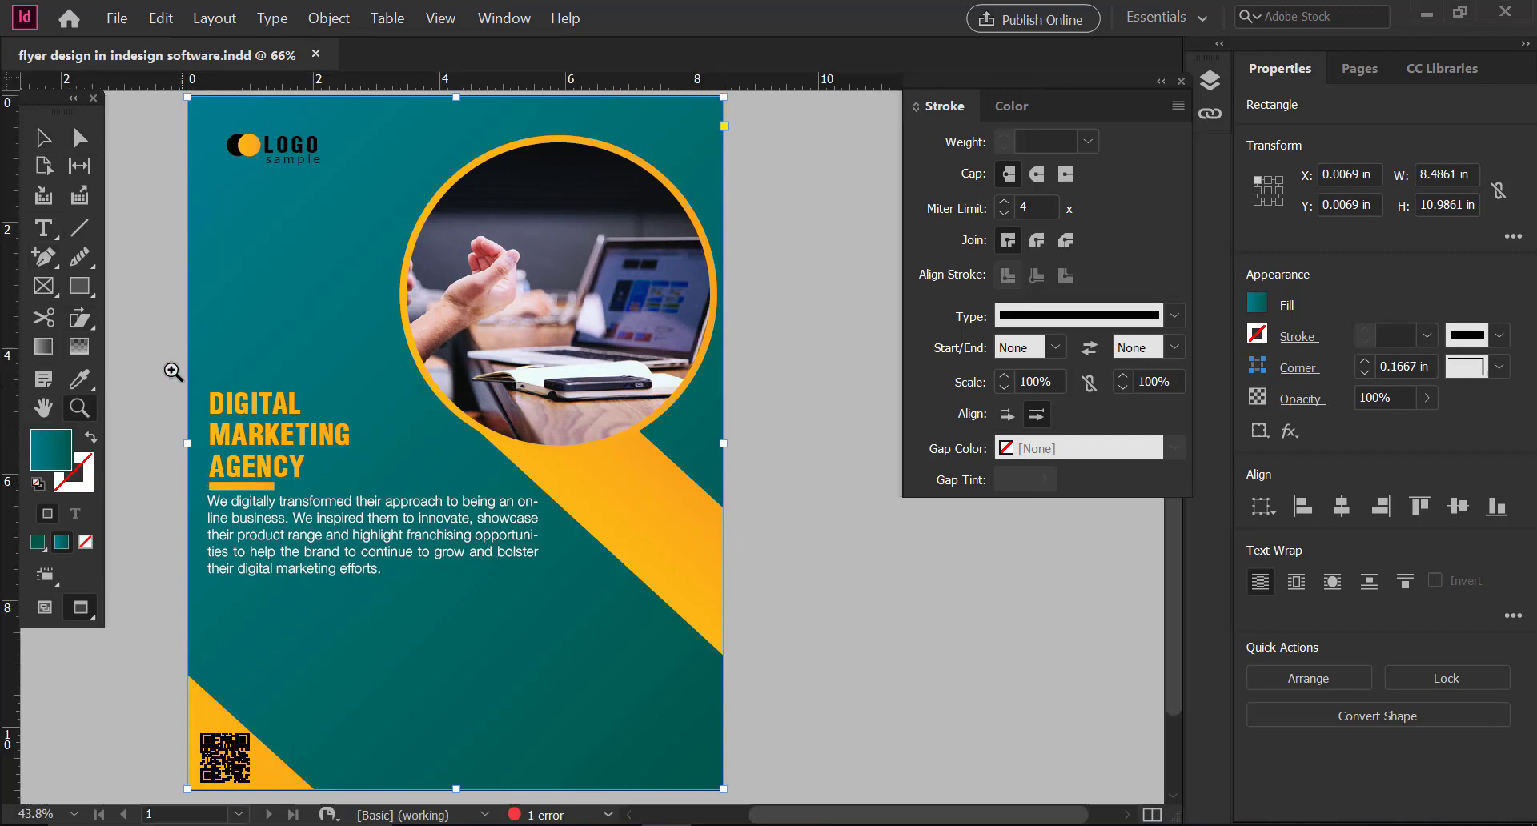
Thin the orange bar under the headline to 0.06 in high and lower it to about Y 6.16 in.
left_click_drag(172, 371, 785, 680)
left_click_drag(332, 348, 496, 399)
left_click(344, 427)
left_click_drag(317, 434, 318, 427)
left_click(181, 521)
left_click(330, 430)
key("Down")
key("Down")
key("Down")
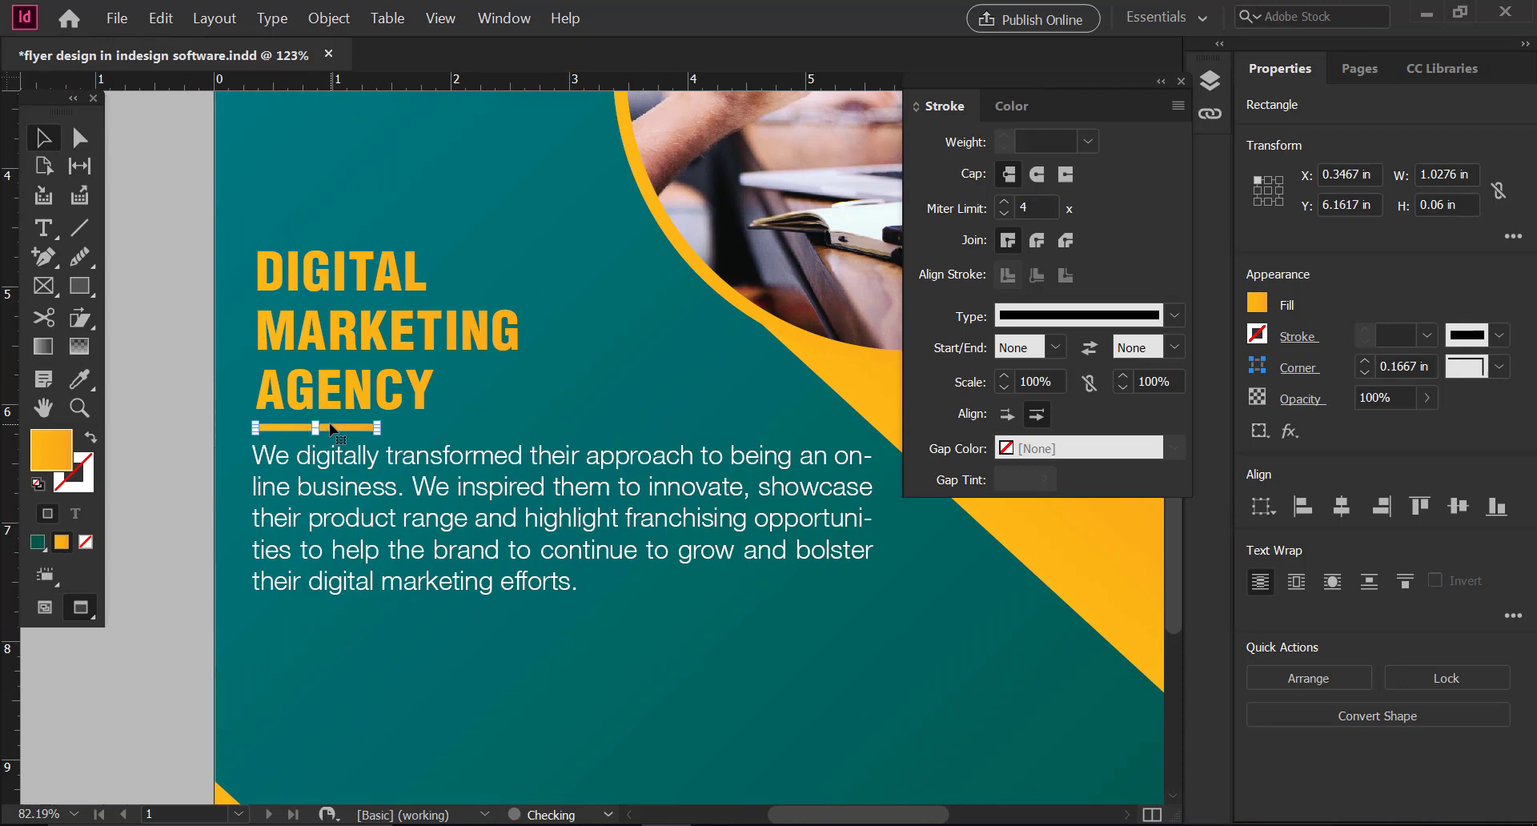
Nudge the headline down closer to the orange bar and slightly left to align with it.
left_click(330, 398)
key("Down")
key("Down")
key("Down")
key("Left")
left_click(217, 479)
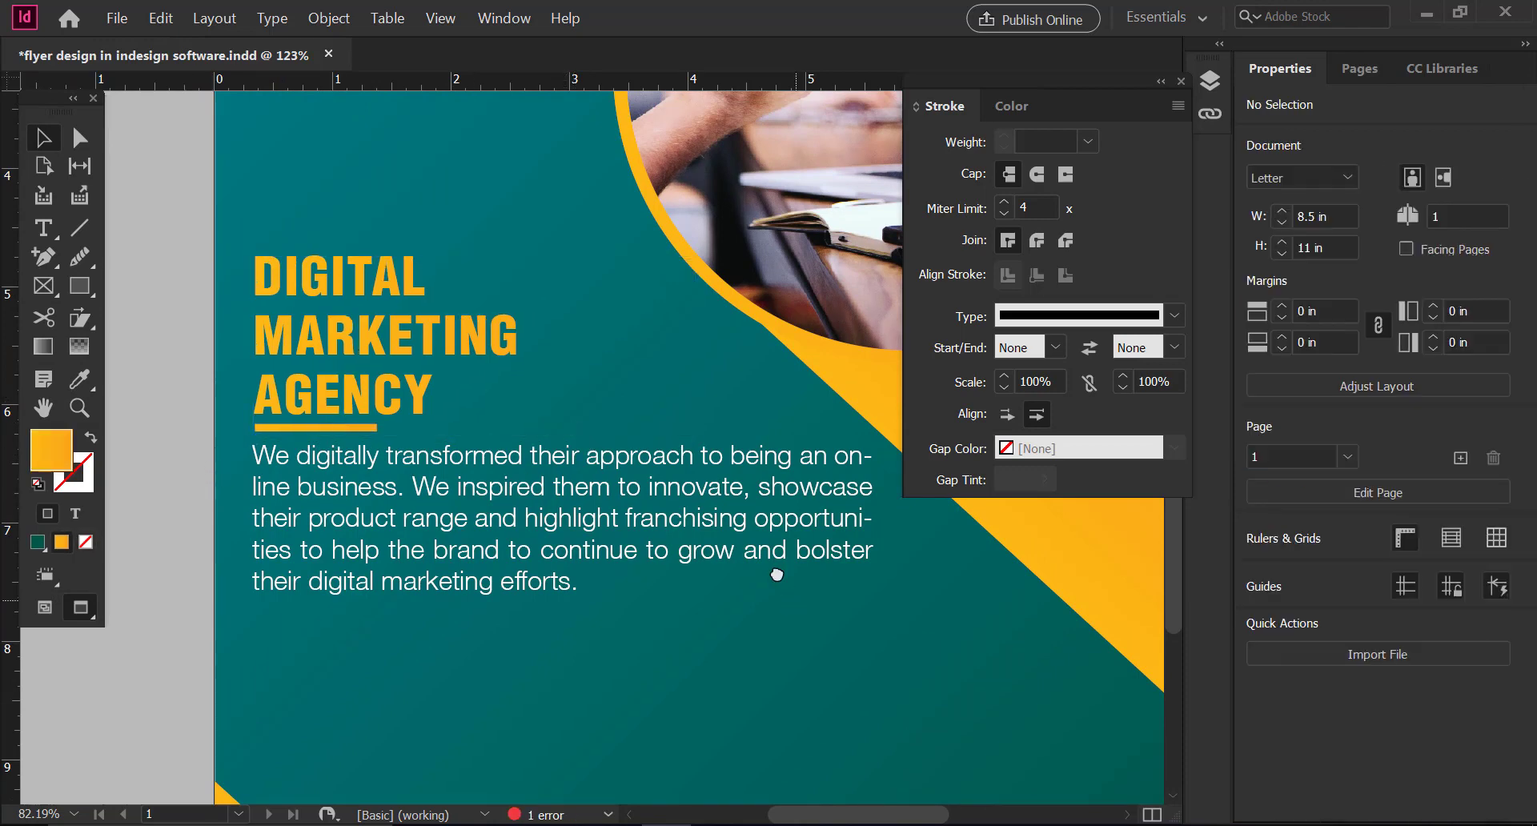
Duplicate the orange headline below the white paragraph and replace the copy's text with "Providing".
left_click_drag(566, 678, 498, 549)
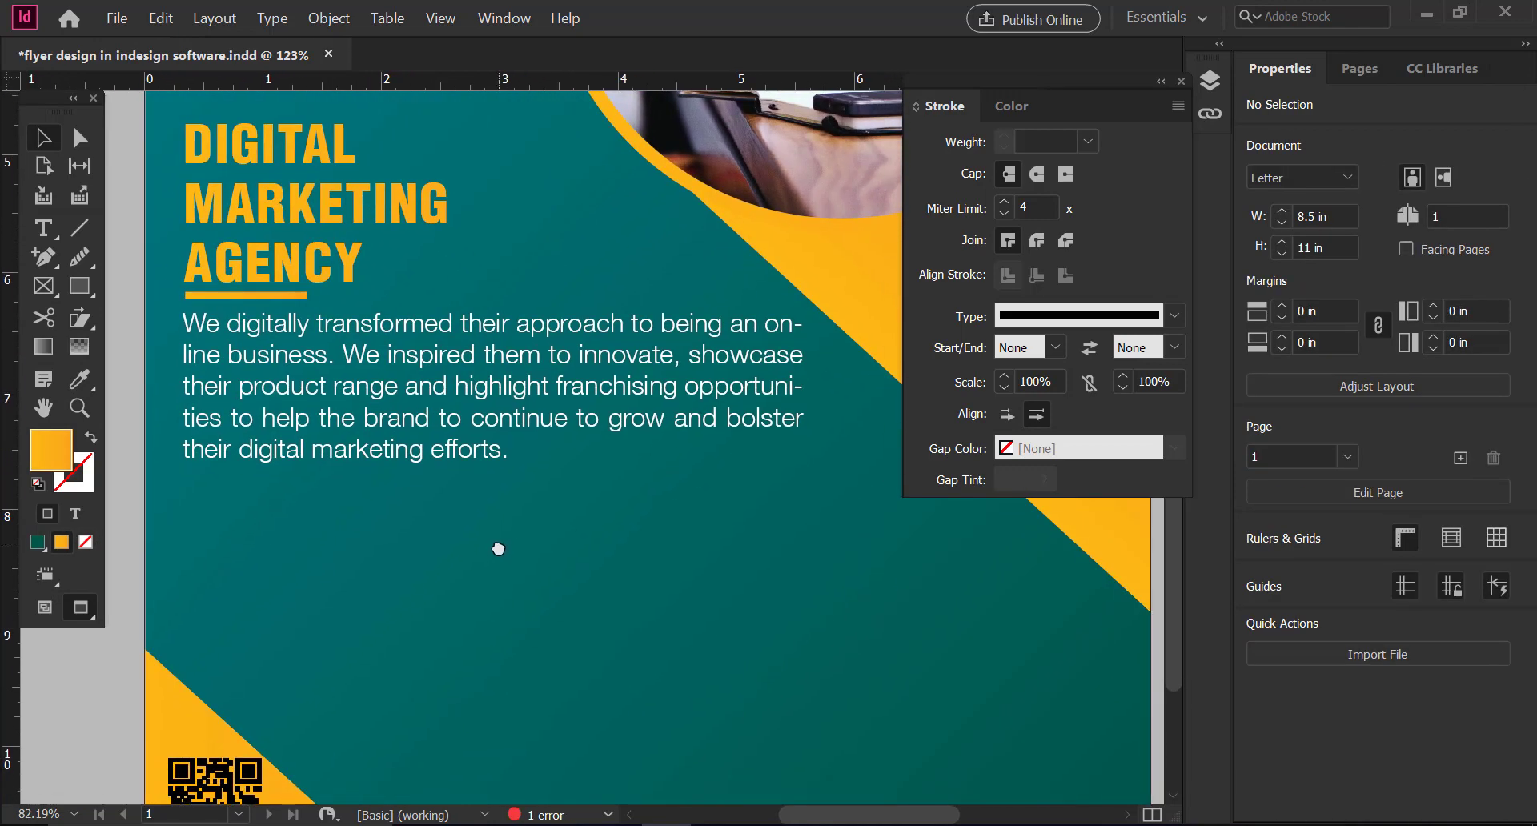
key("ctrl+minus")
left_click_drag(252, 232, 430, 530)
double_click(429, 531)
key("ctrl+a")
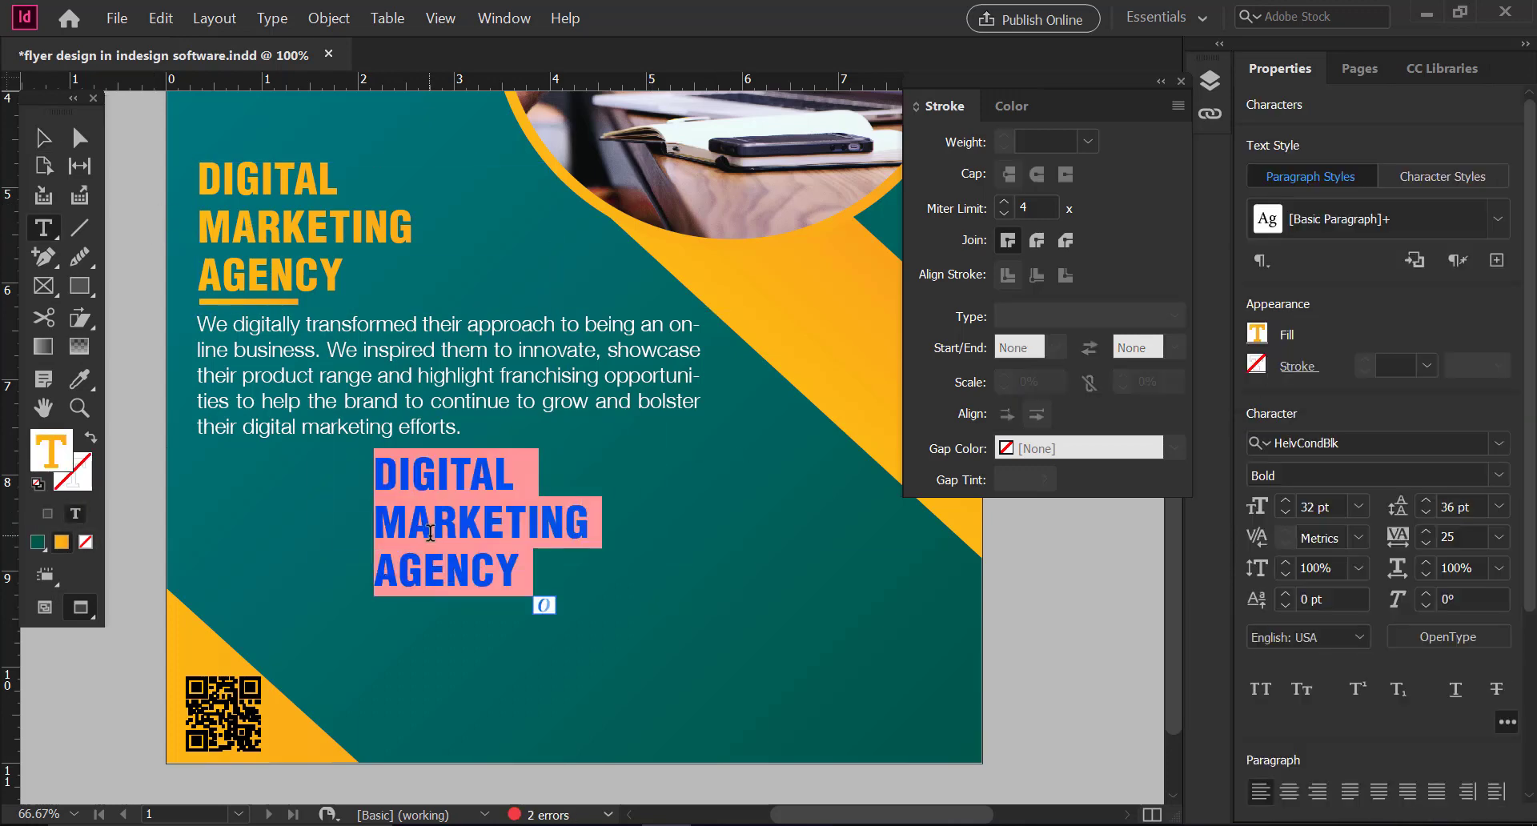
type("Pr")
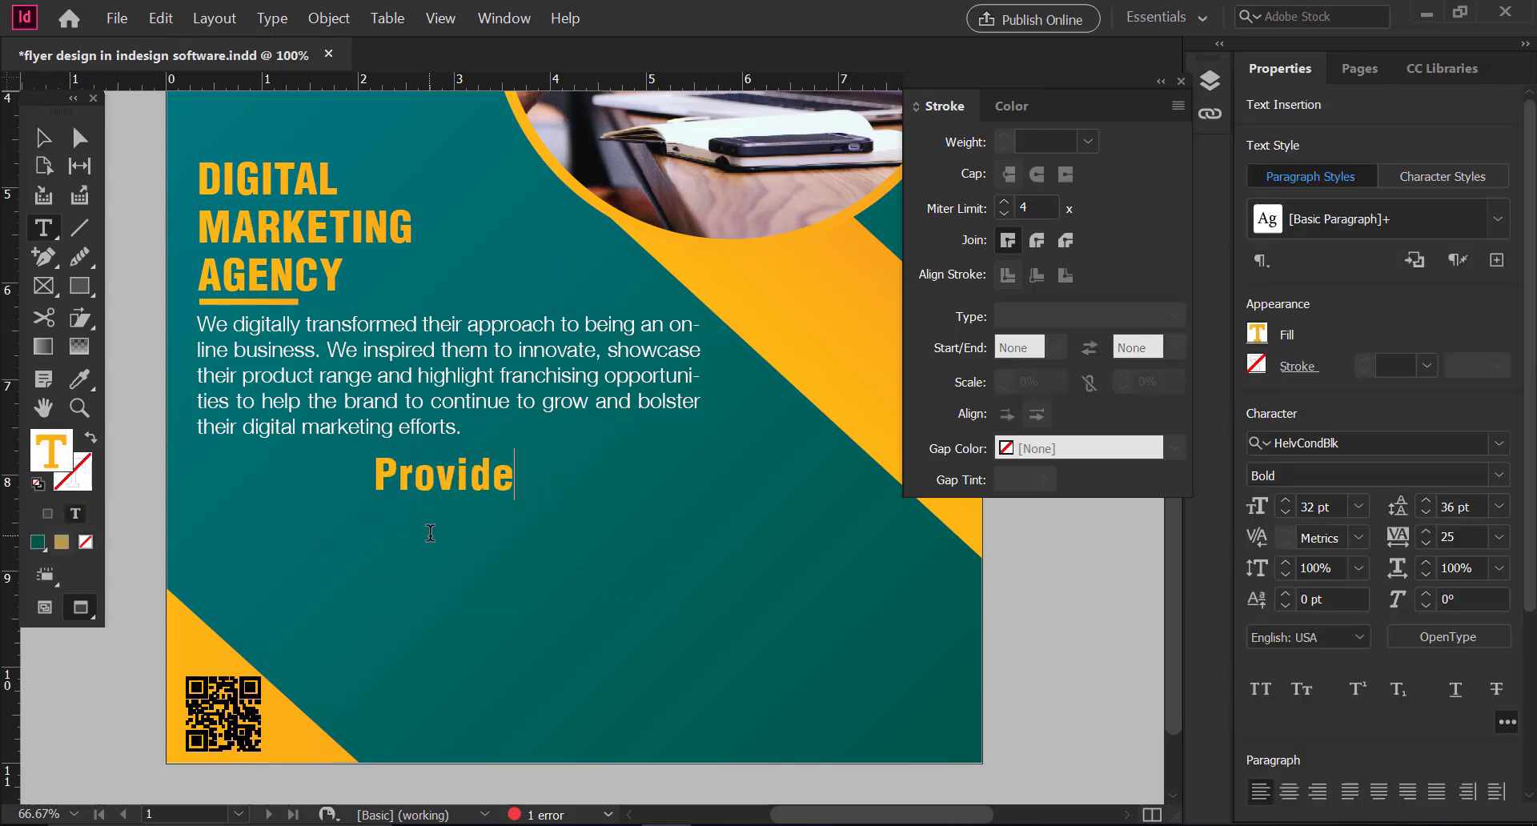
type("oviding")
Set the "Providing" text to Helvetica 45 Regular at 22 pt.
key("ctrl+a")
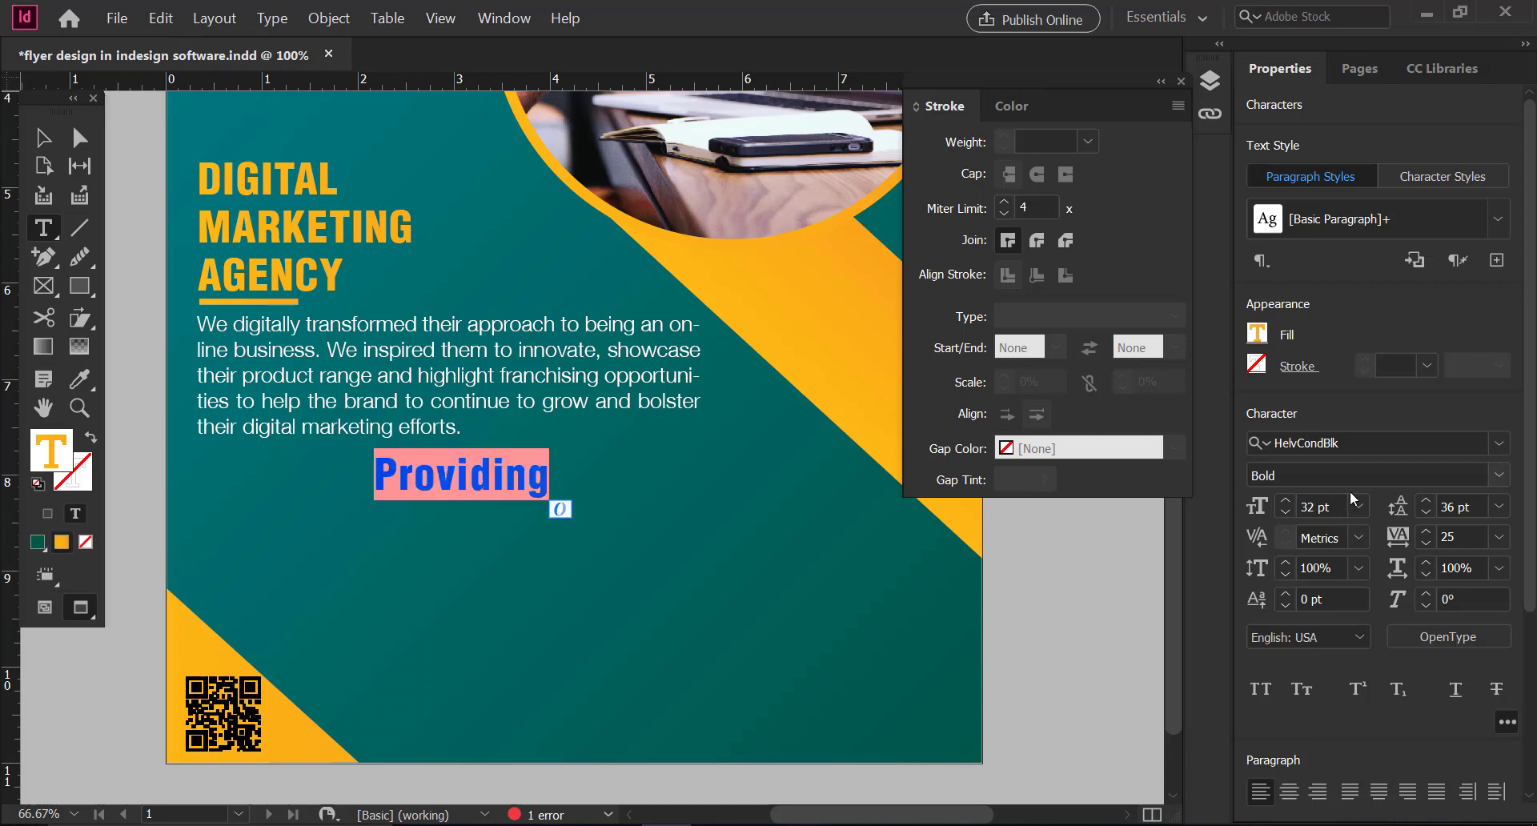
left_click(1498, 443)
left_click(1090, 126)
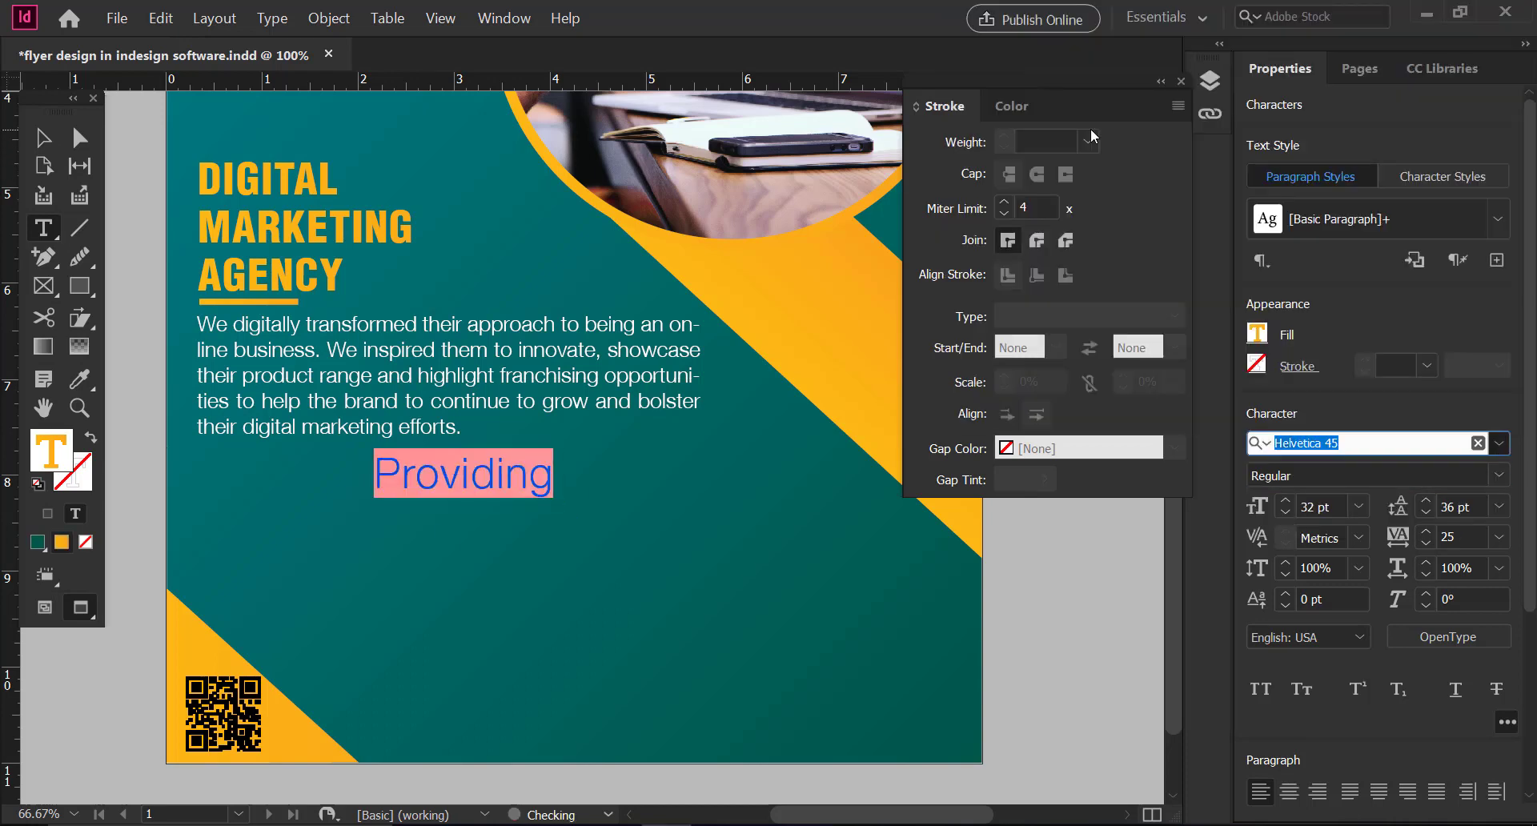
left_click(1257, 505)
key("Return")
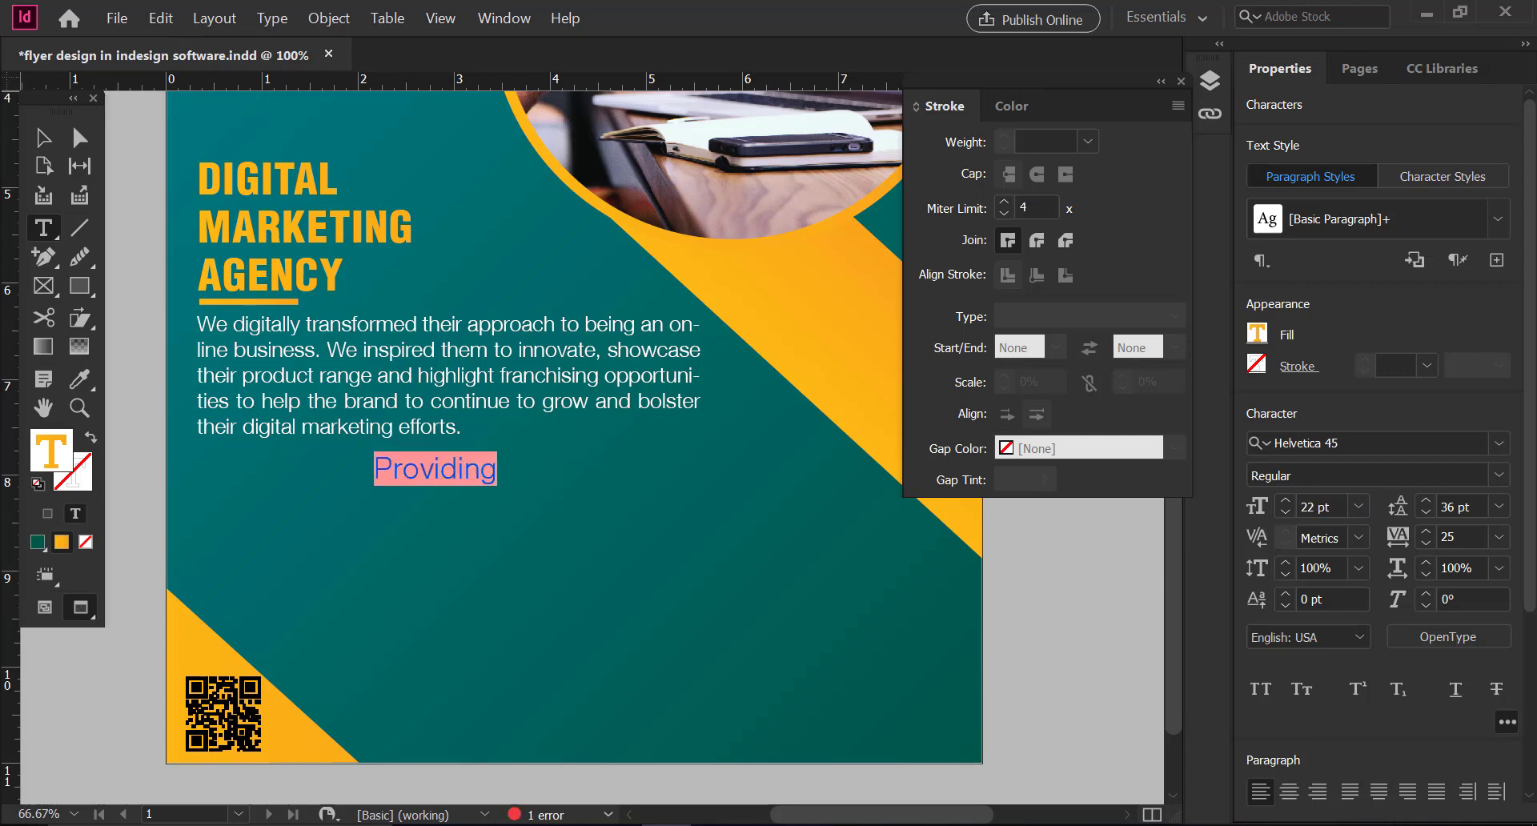
Move the "Providing" text frame to about X 4.53, Y 7.76 in and reduce its height.
left_click(43, 137)
left_click_drag(480, 468, 715, 461)
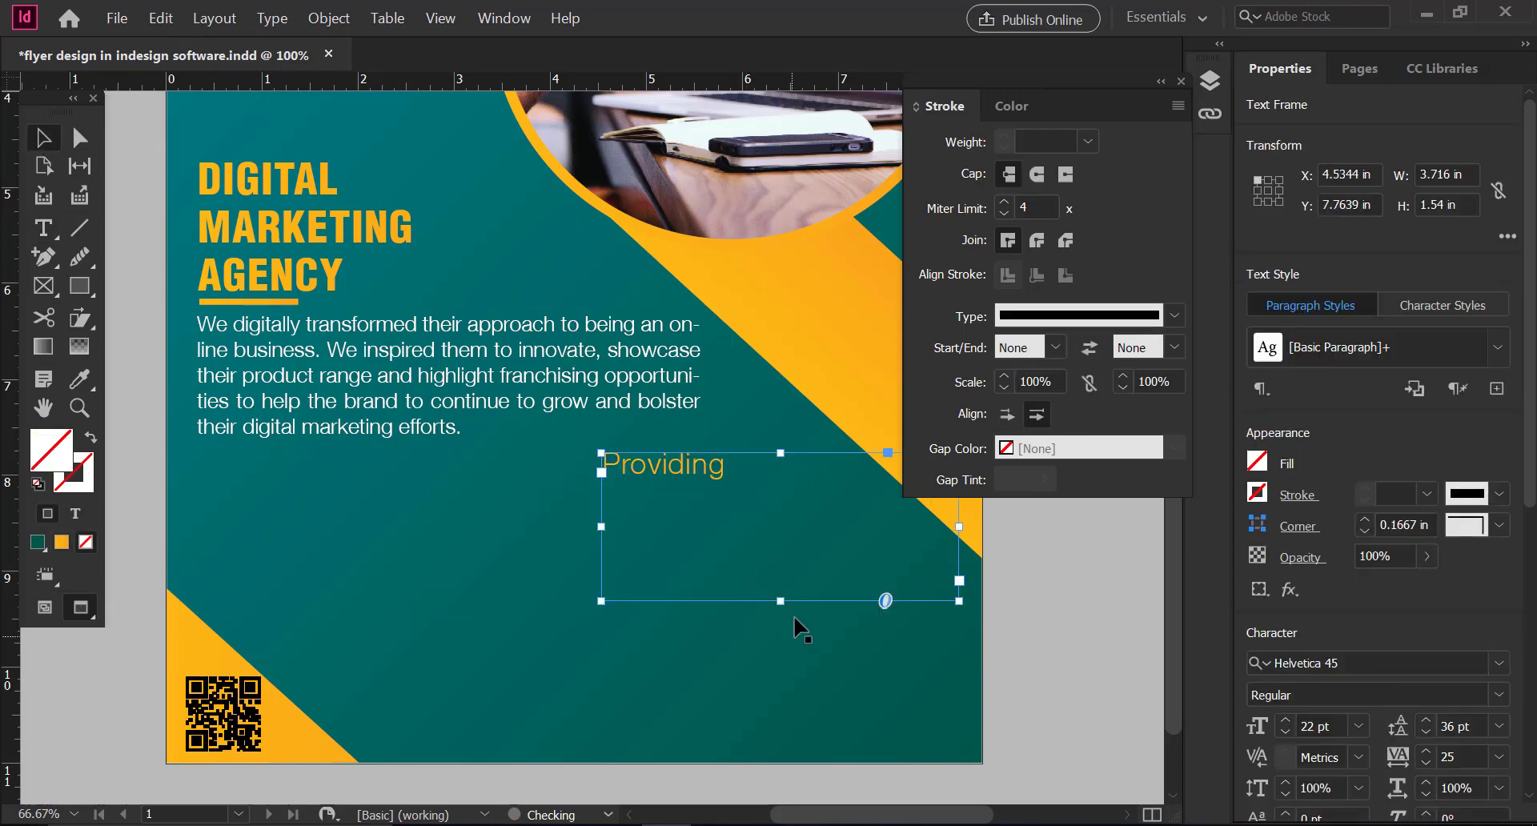
left_click_drag(780, 601, 809, 543)
Add the lines "A Range of", "Commercial &" and "Residential Services" with 24 pt leading, the last one in HelvCondBlk Bold.
double_click(722, 478)
left_click(723, 470)
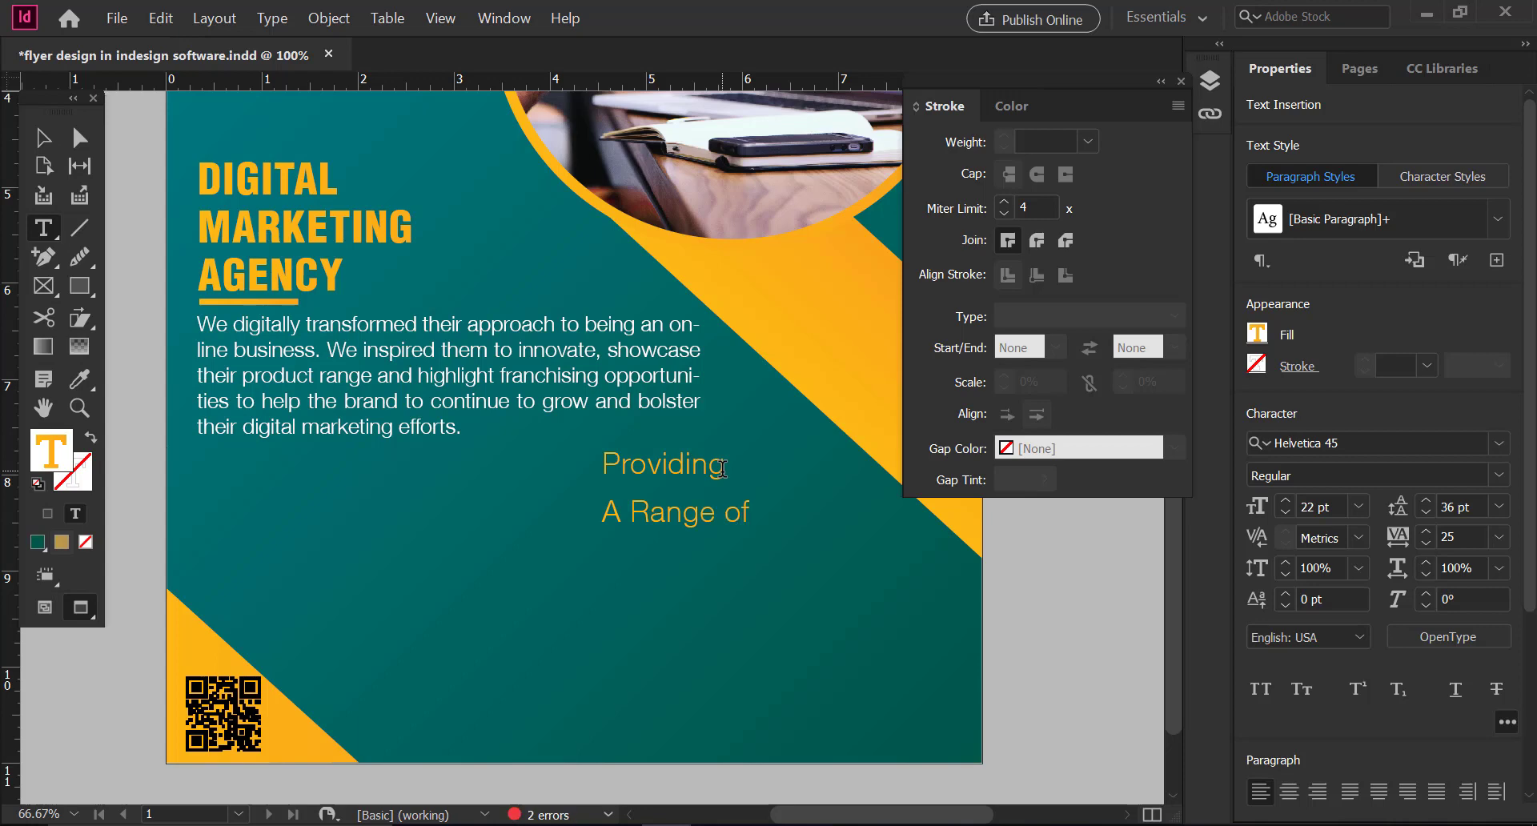
key("ctrl+z")
left_click(733, 531)
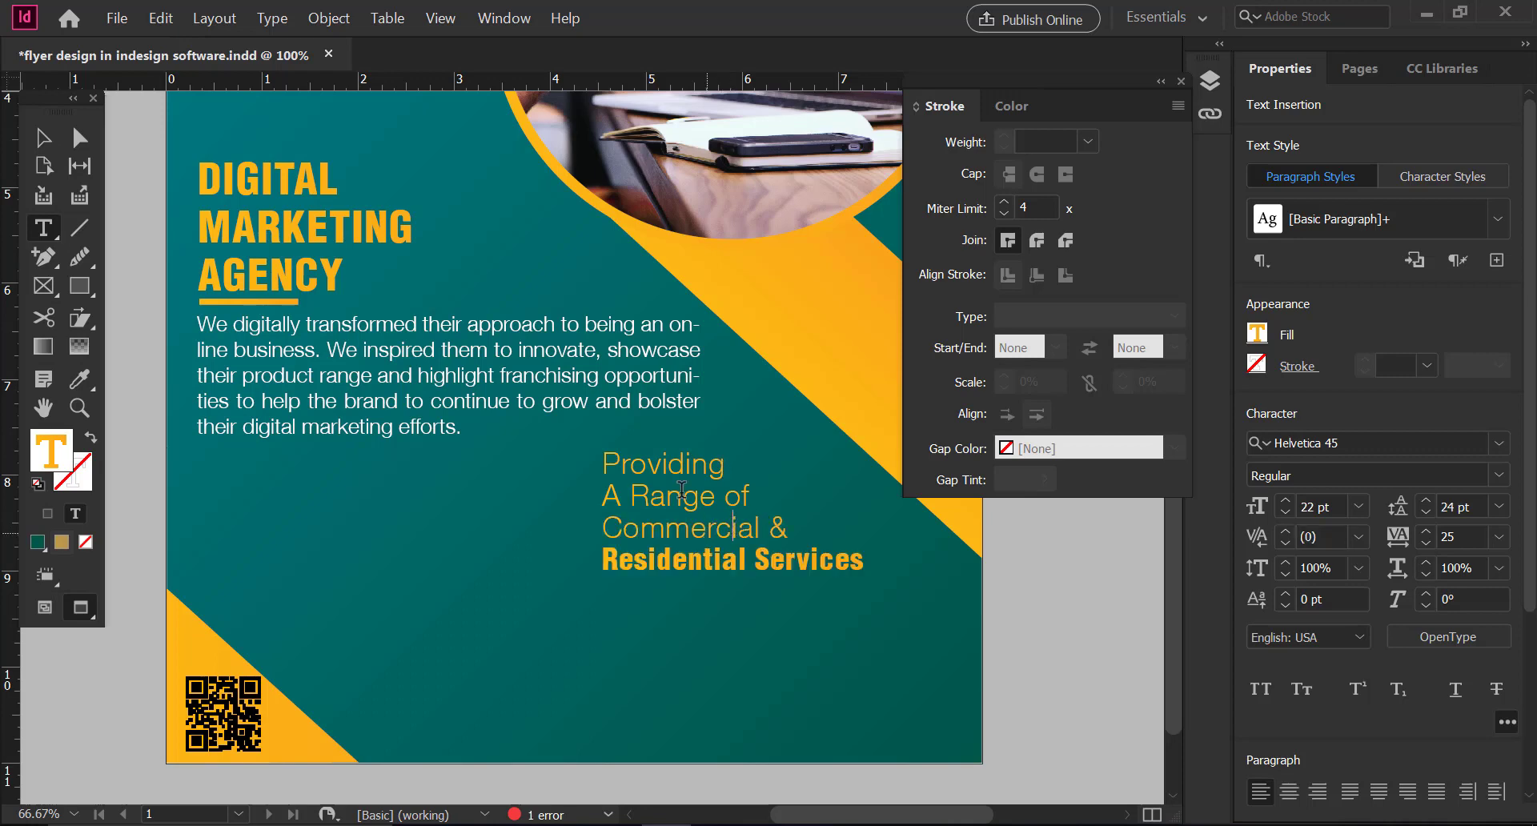
Set the line "A Range of" to the HelvCondBlk Bold font.
left_click_drag(602, 496, 759, 497)
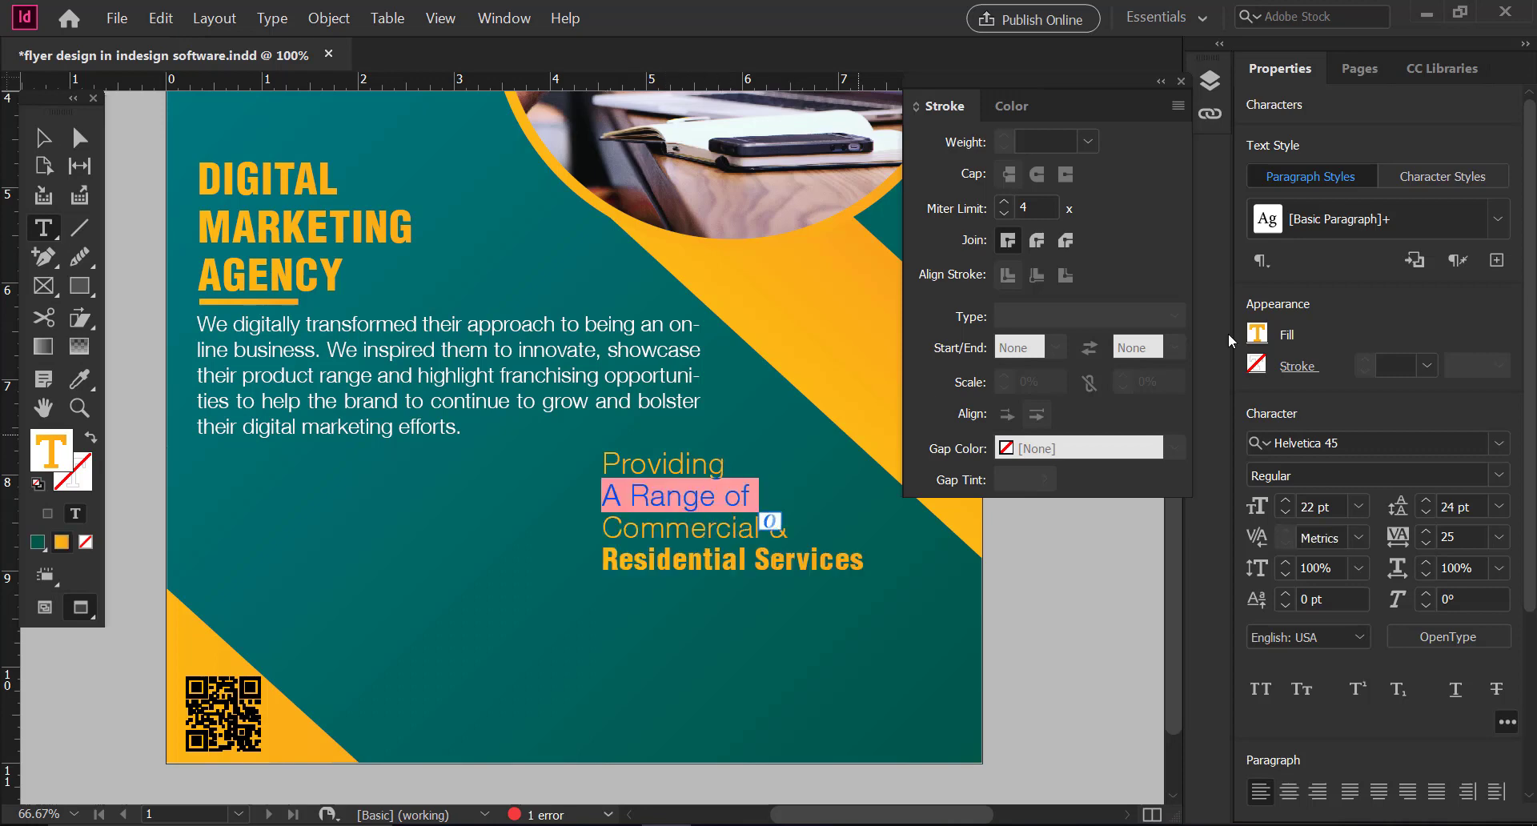
left_click(1497, 477)
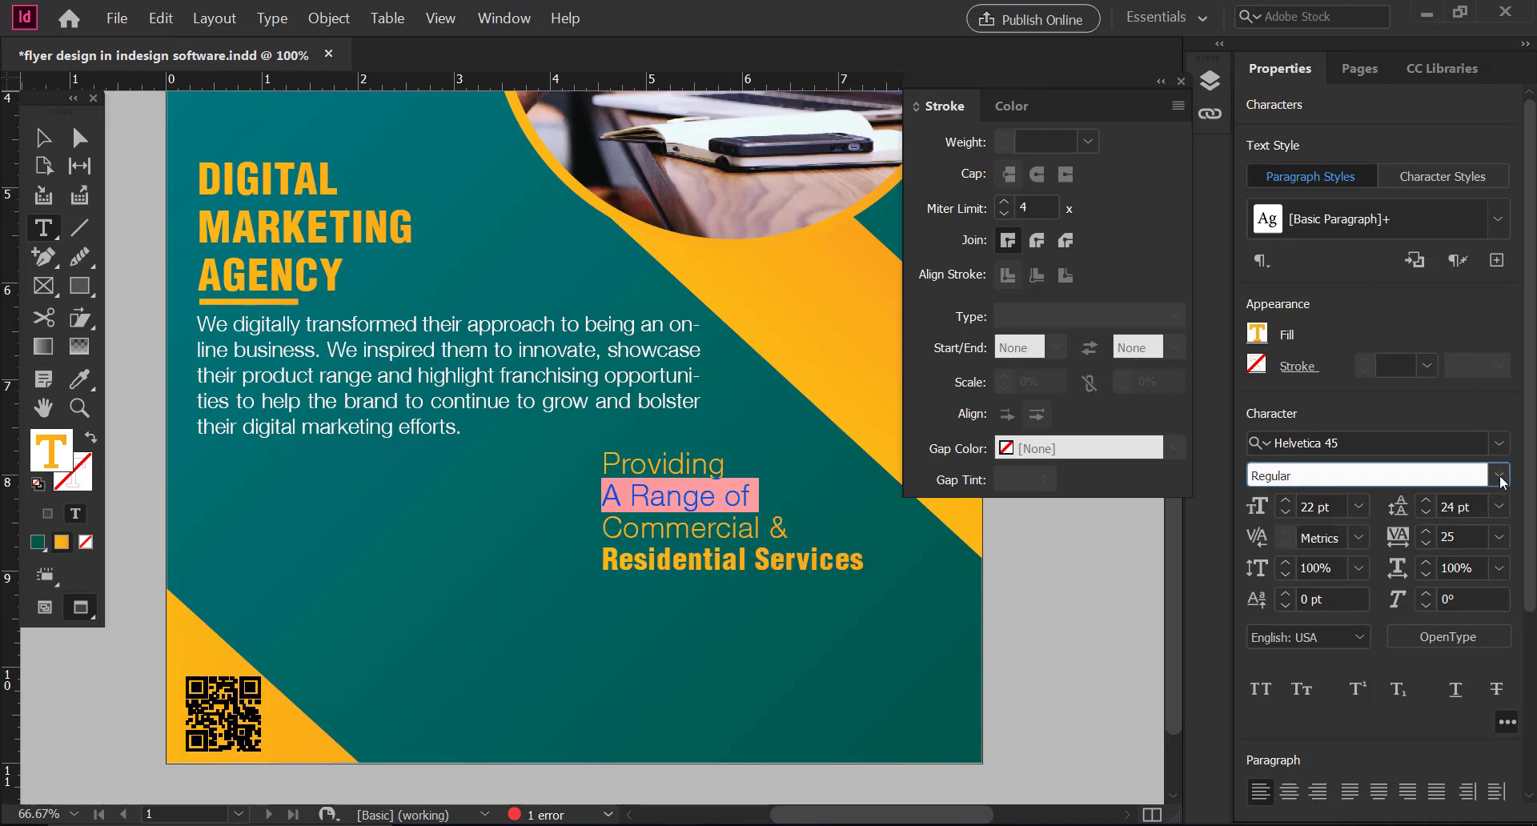
left_click(1499, 444)
left_click(1489, 98)
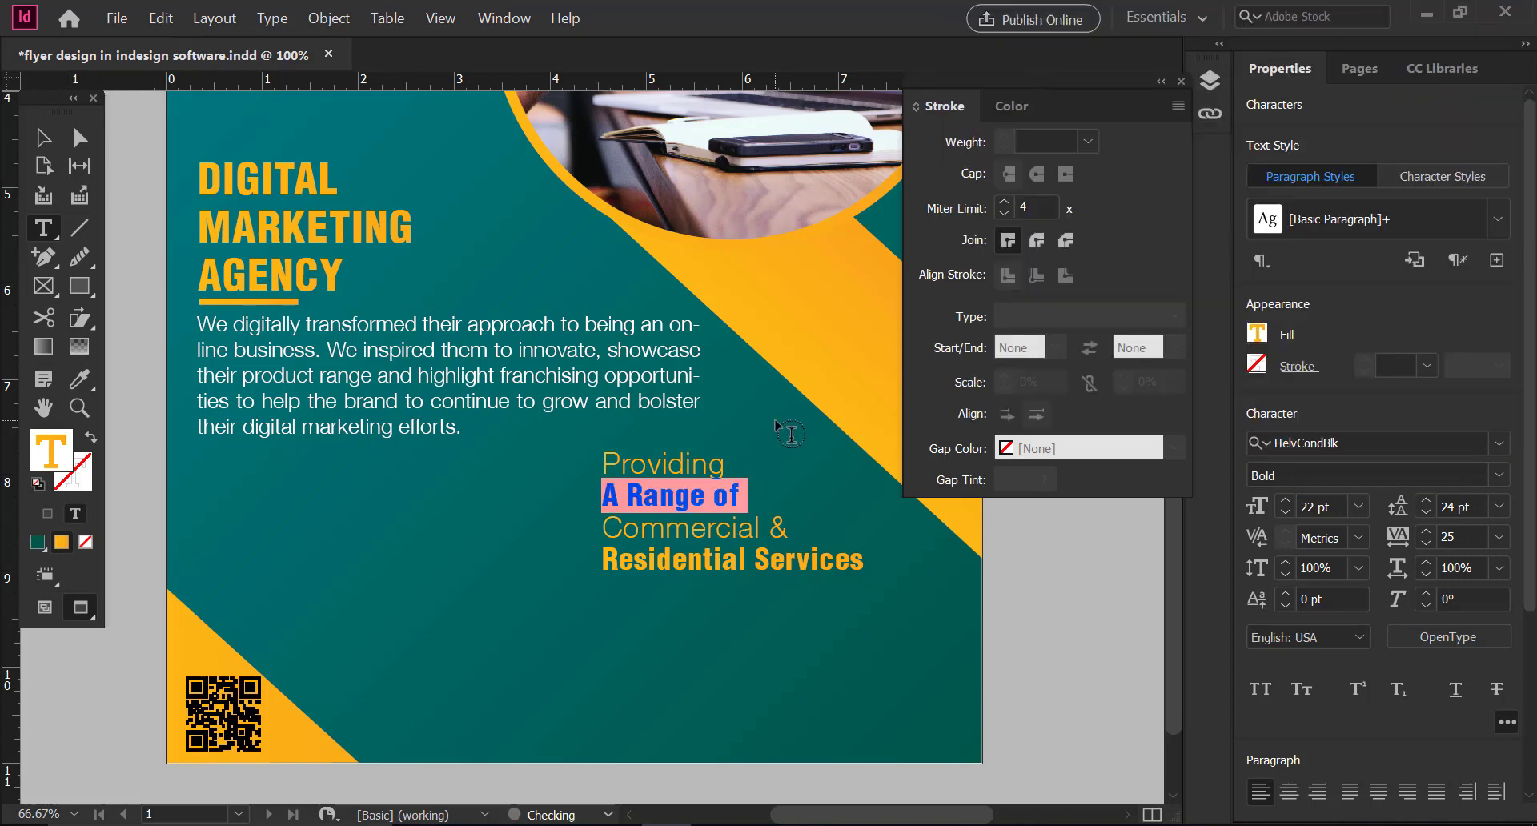
Colour the lines "A Range of" and "Residential Services" with the white [Paper] swatch.
left_click(1262, 340)
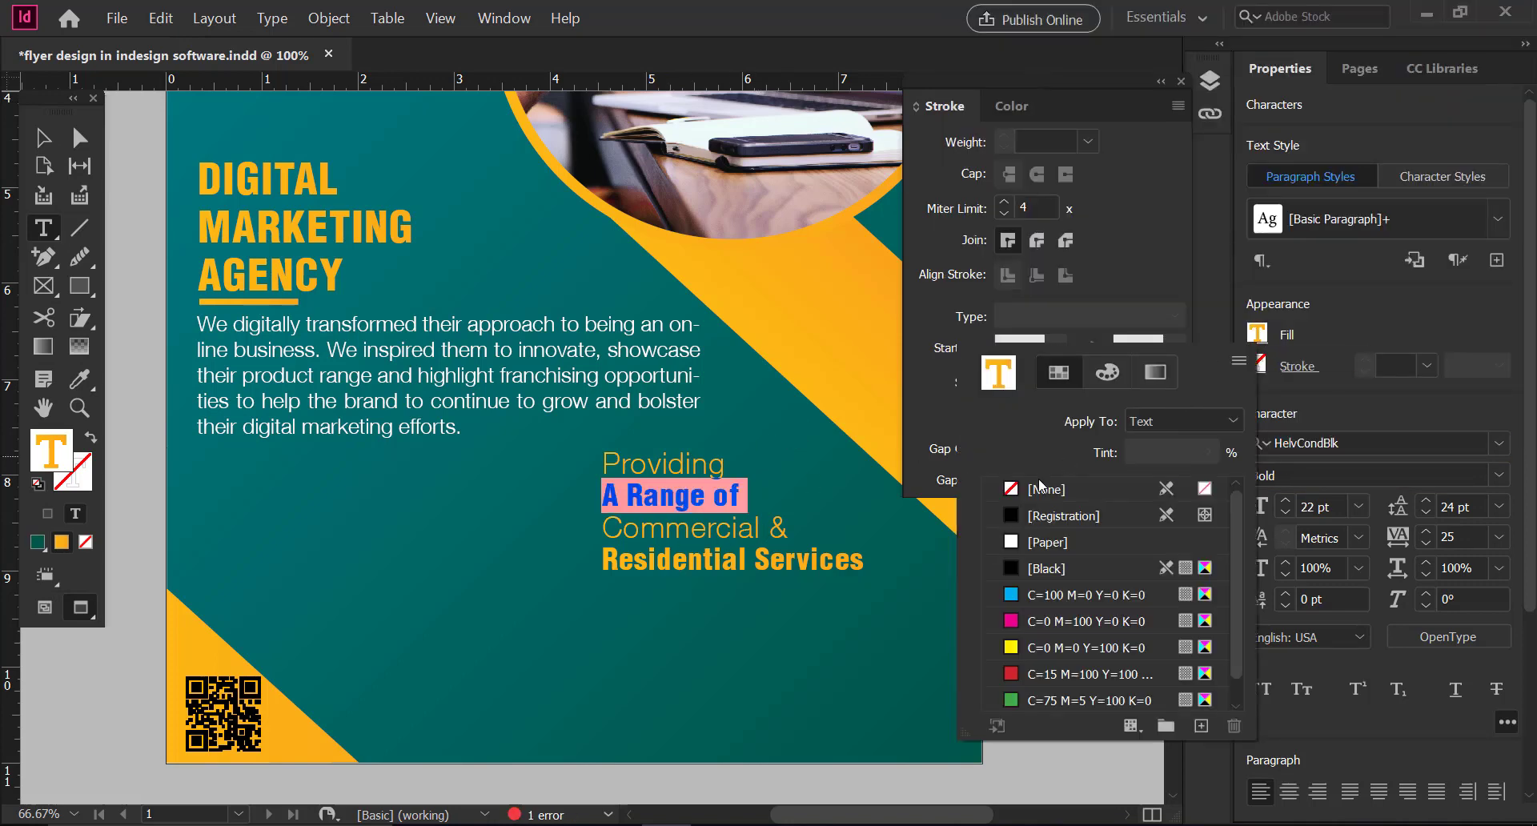
left_click(1041, 542)
left_click_drag(602, 560, 876, 584)
left_click(1259, 336)
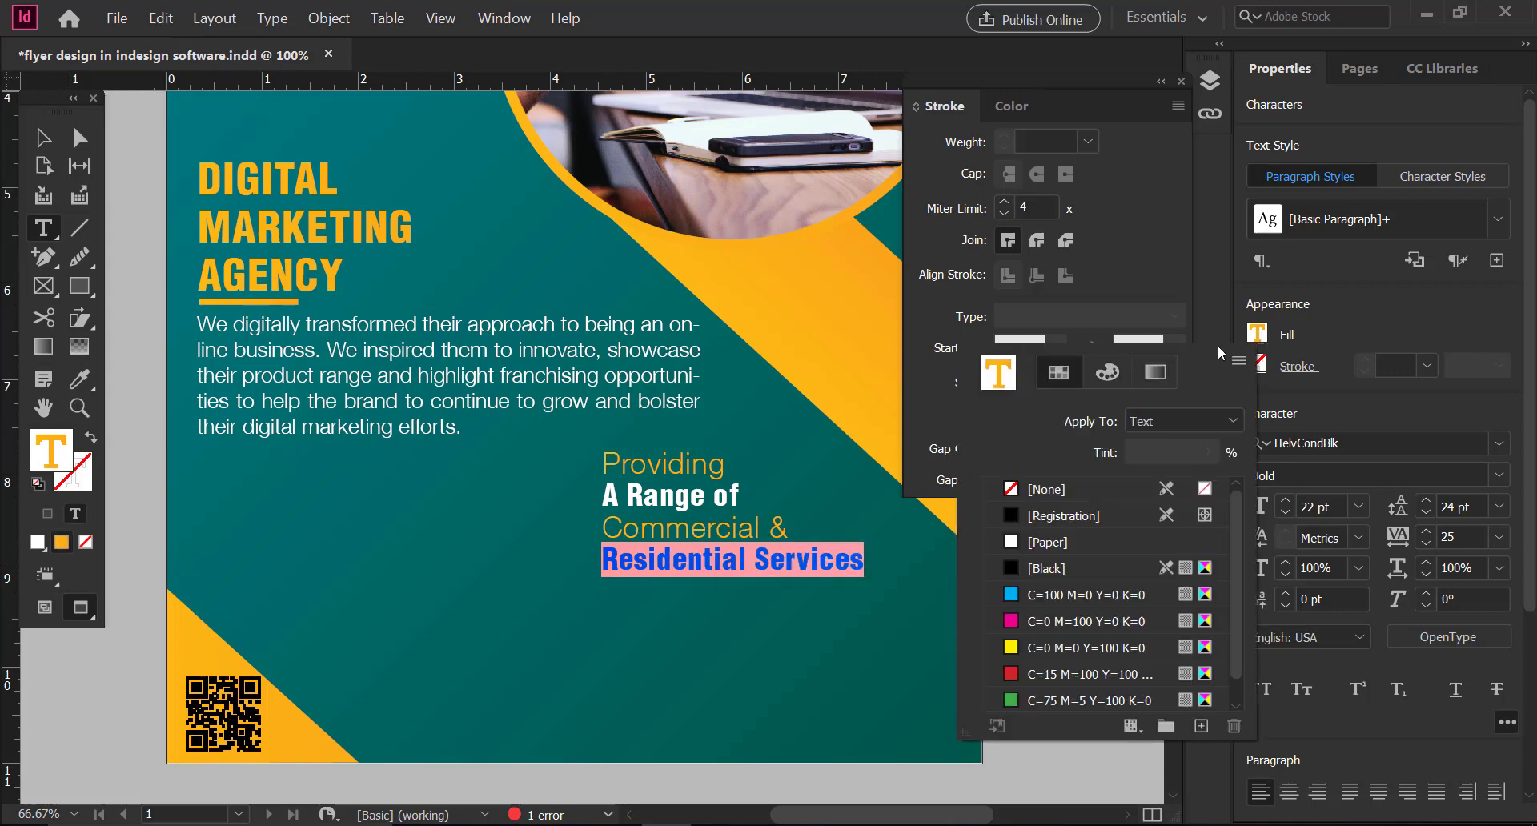
left_click(1041, 542)
Reduce the orange lines "Providing" and "Commercial &" to 18 pt.
left_click_drag(602, 463, 732, 464)
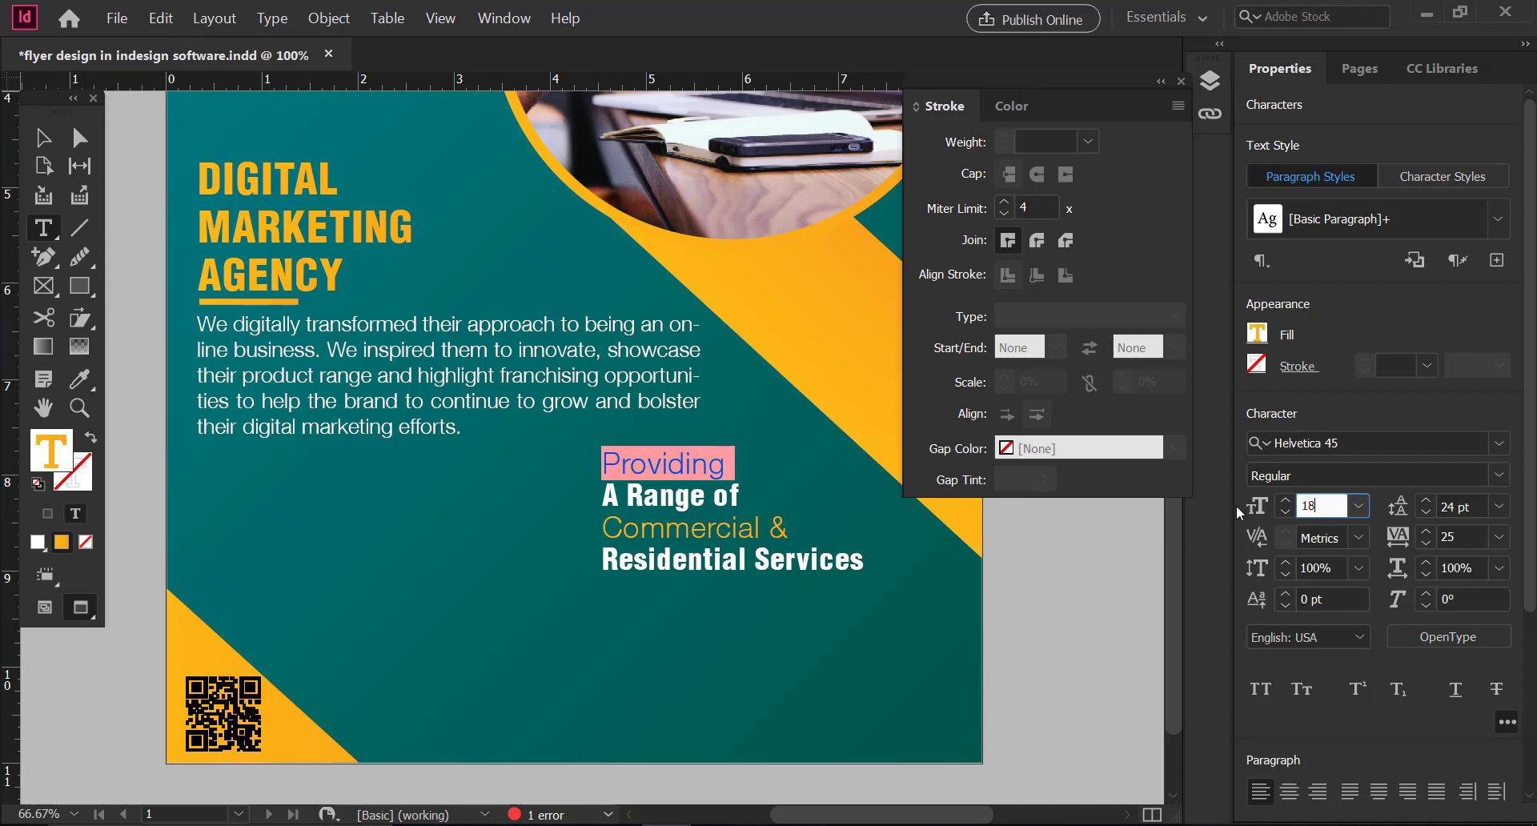
key("Return")
left_click_drag(604, 525, 800, 527)
left_click(1321, 507)
type("18")
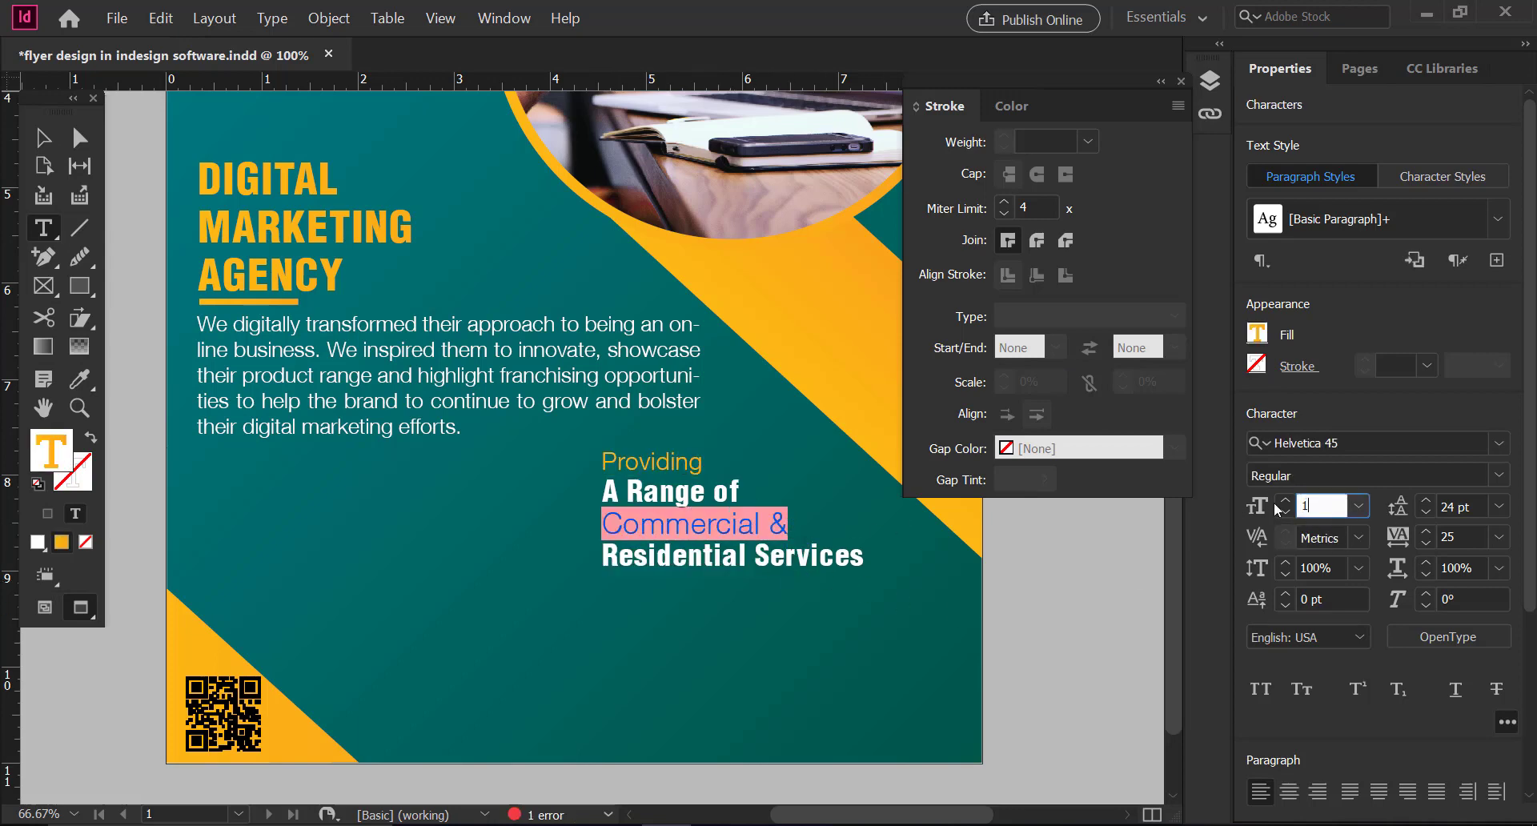
key("Return")
Tighten the leading of the whole four-line text block to 22 pt.
key("ctrl+a")
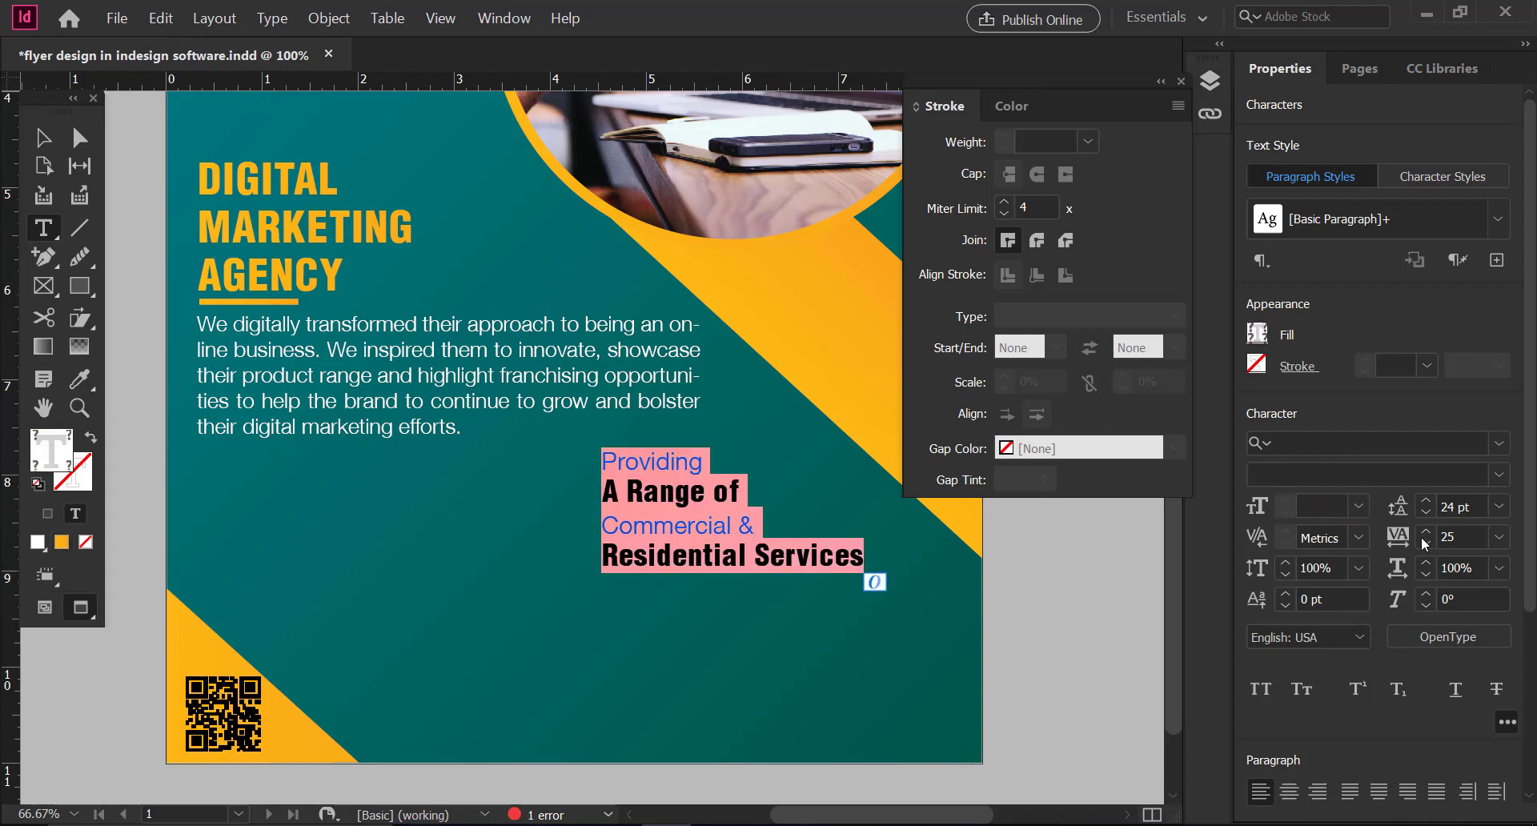
type("20")
key("Return")
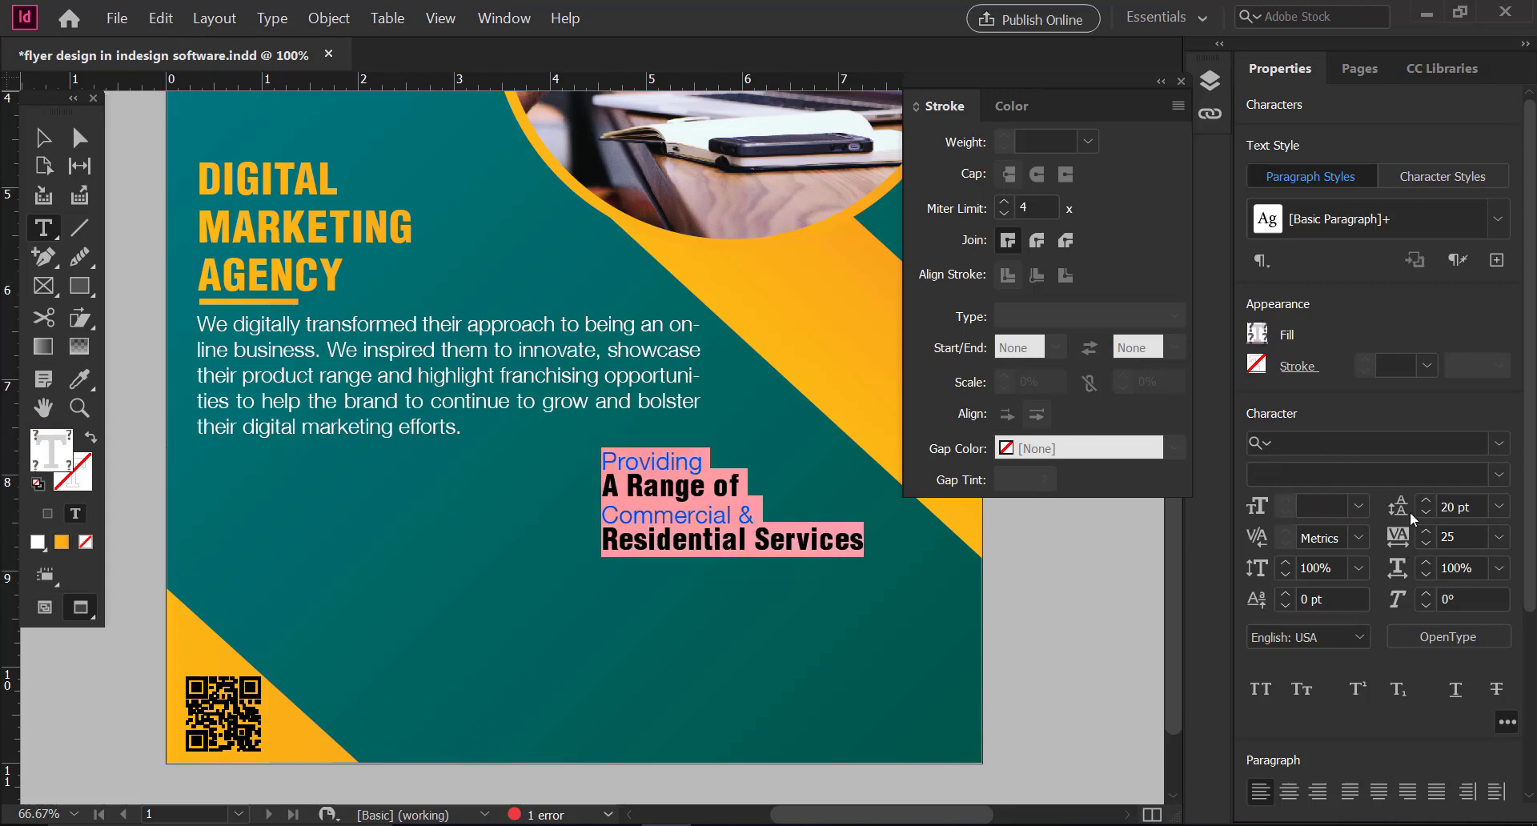
left_click(1476, 506)
type("22")
key("Return")
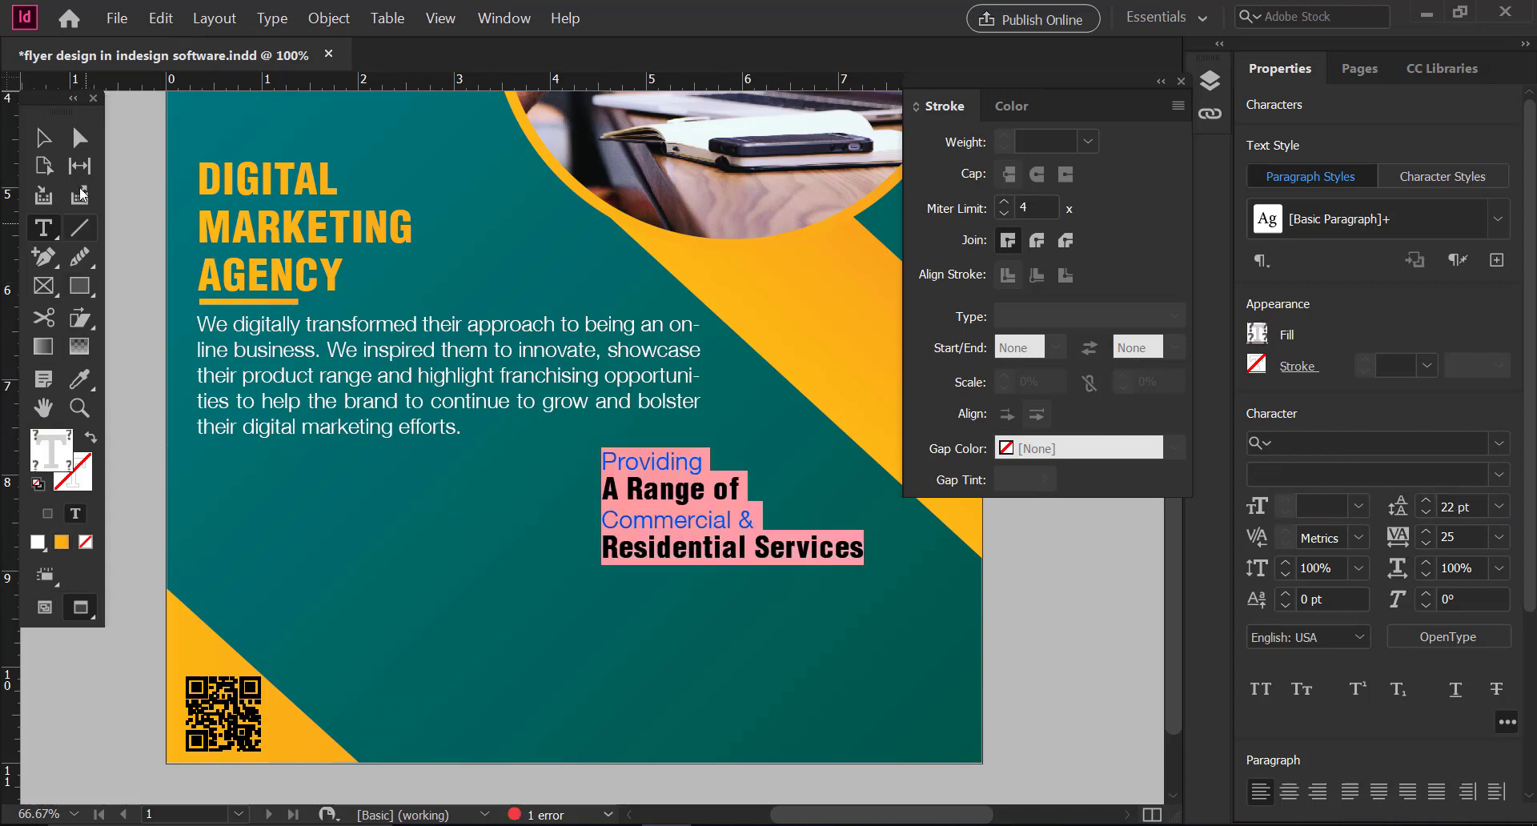
Shrink the four-line text frame to fit its text and shift it slightly down and to the left.
key("Escape")
left_click_drag(780, 655, 780, 577)
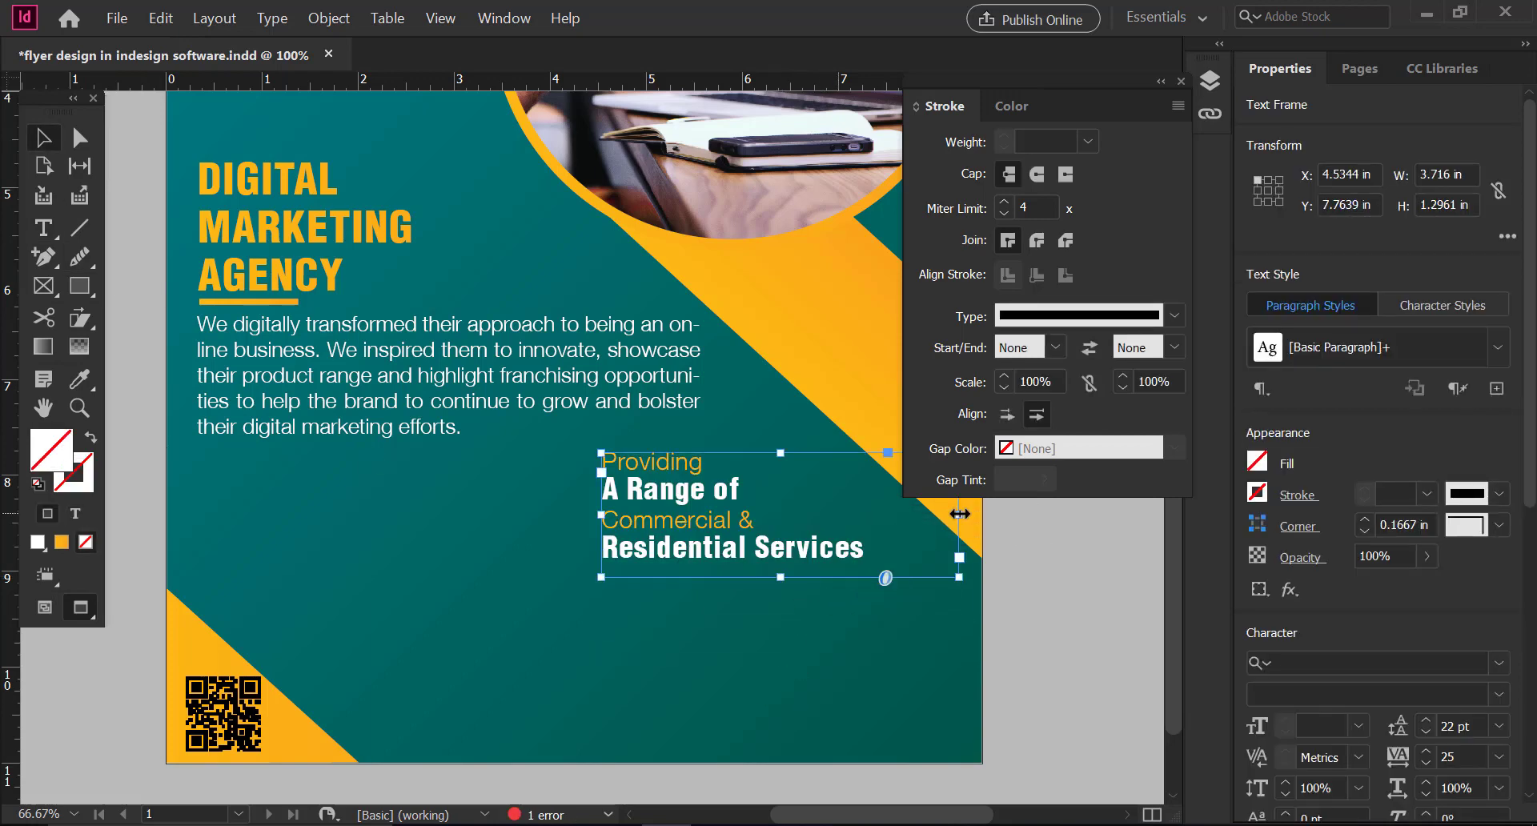
left_click_drag(960, 514, 859, 514)
mouse_move(692, 561)
left_mouse_down()
mouse_move(673, 554)
mouse_move(713, 577)
left_mouse_up()
left_click(531, 524)
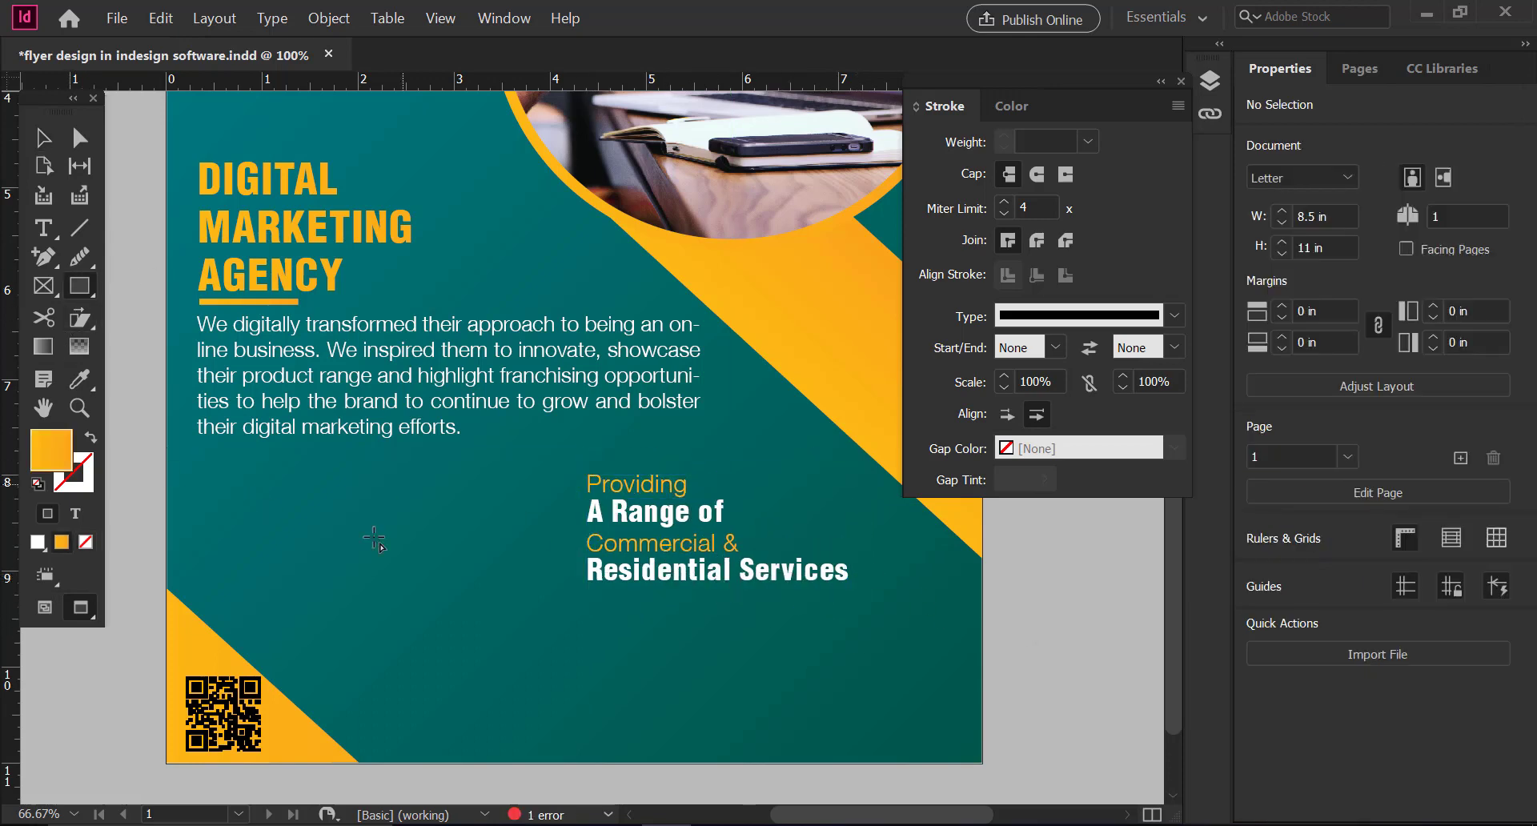
Draw an orange square about 0.18 in wide below "Residential Services" and round only its upper-left corner by 0.1667 in.
left_click_drag(592, 606, 611, 623)
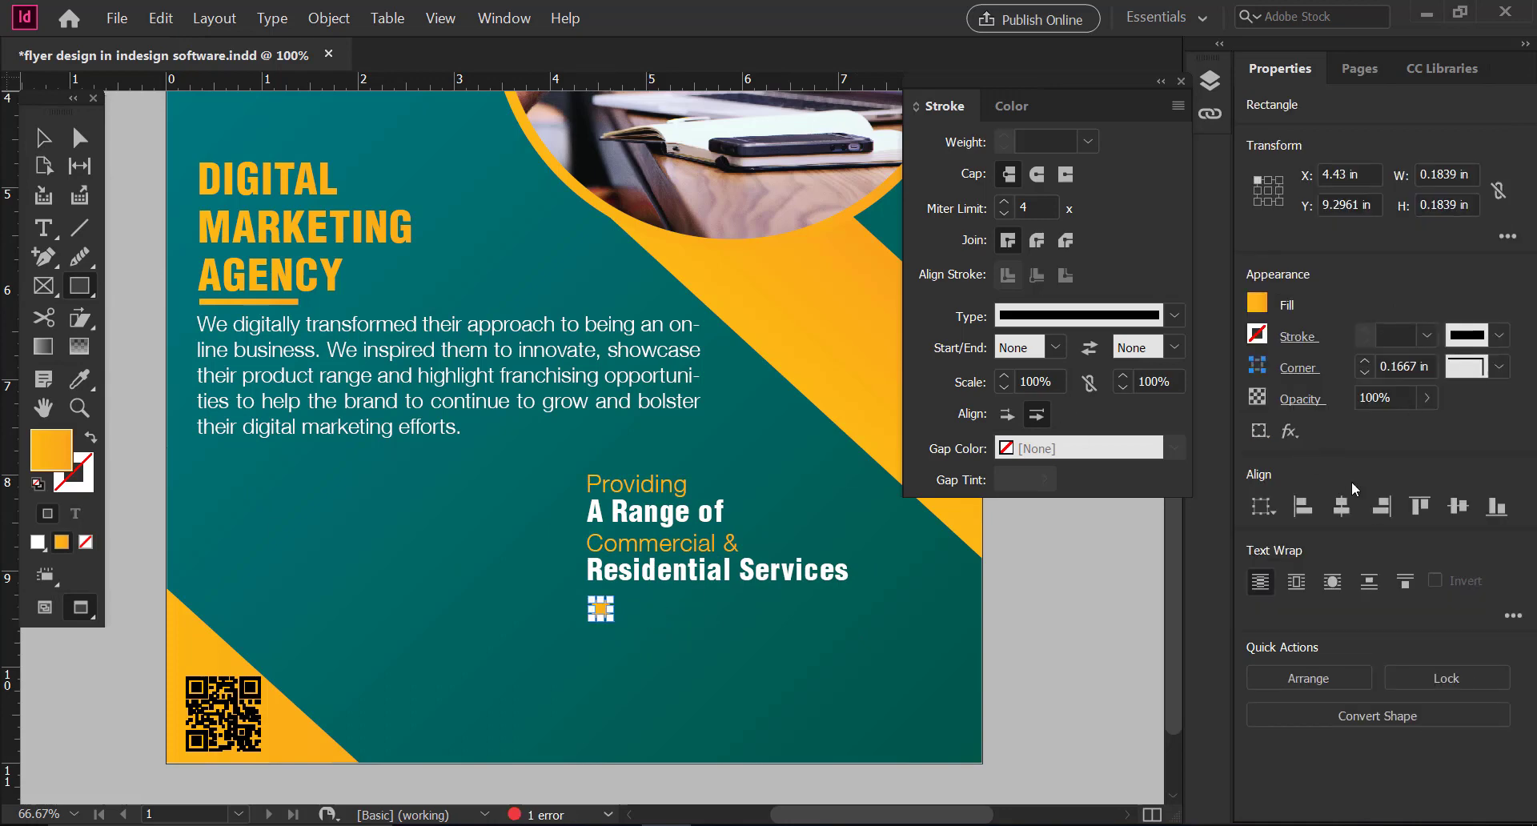
left_click(1298, 370)
left_click(1169, 532)
left_click(1155, 681)
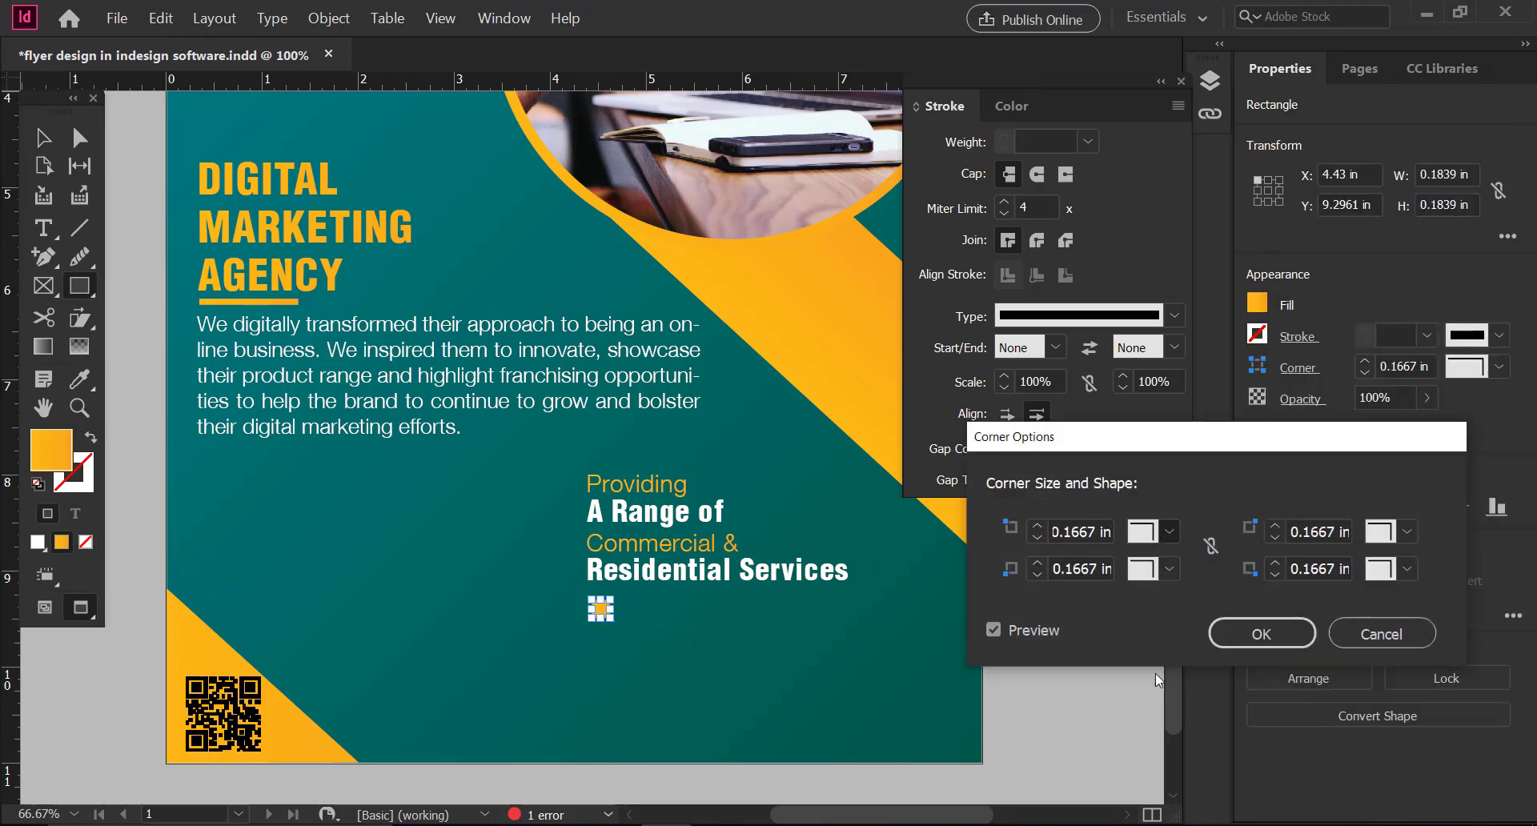
left_click(1262, 634)
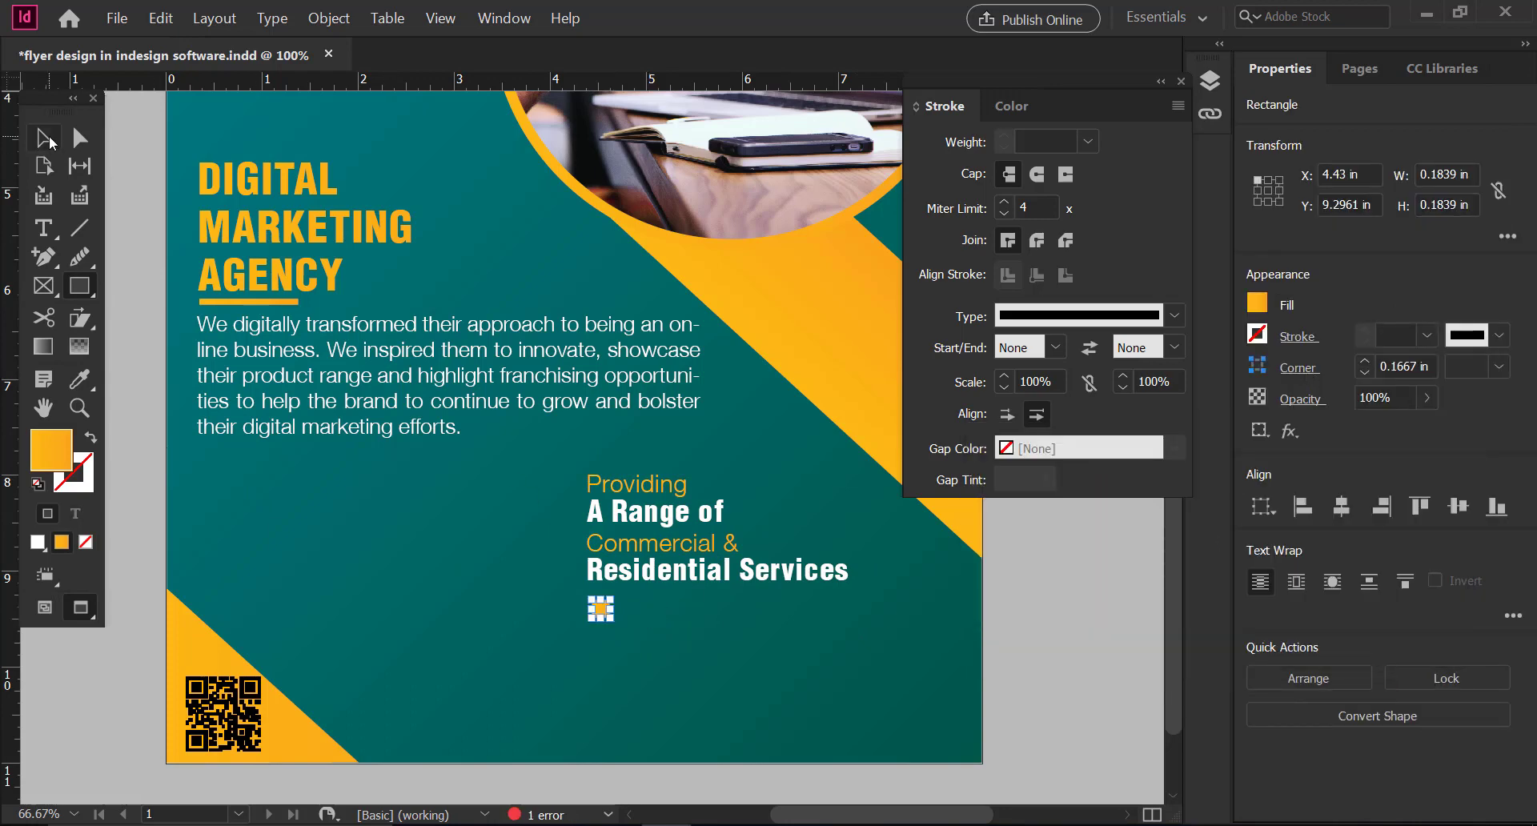
left_click(44, 139)
left_click(1054, 607)
key("z")
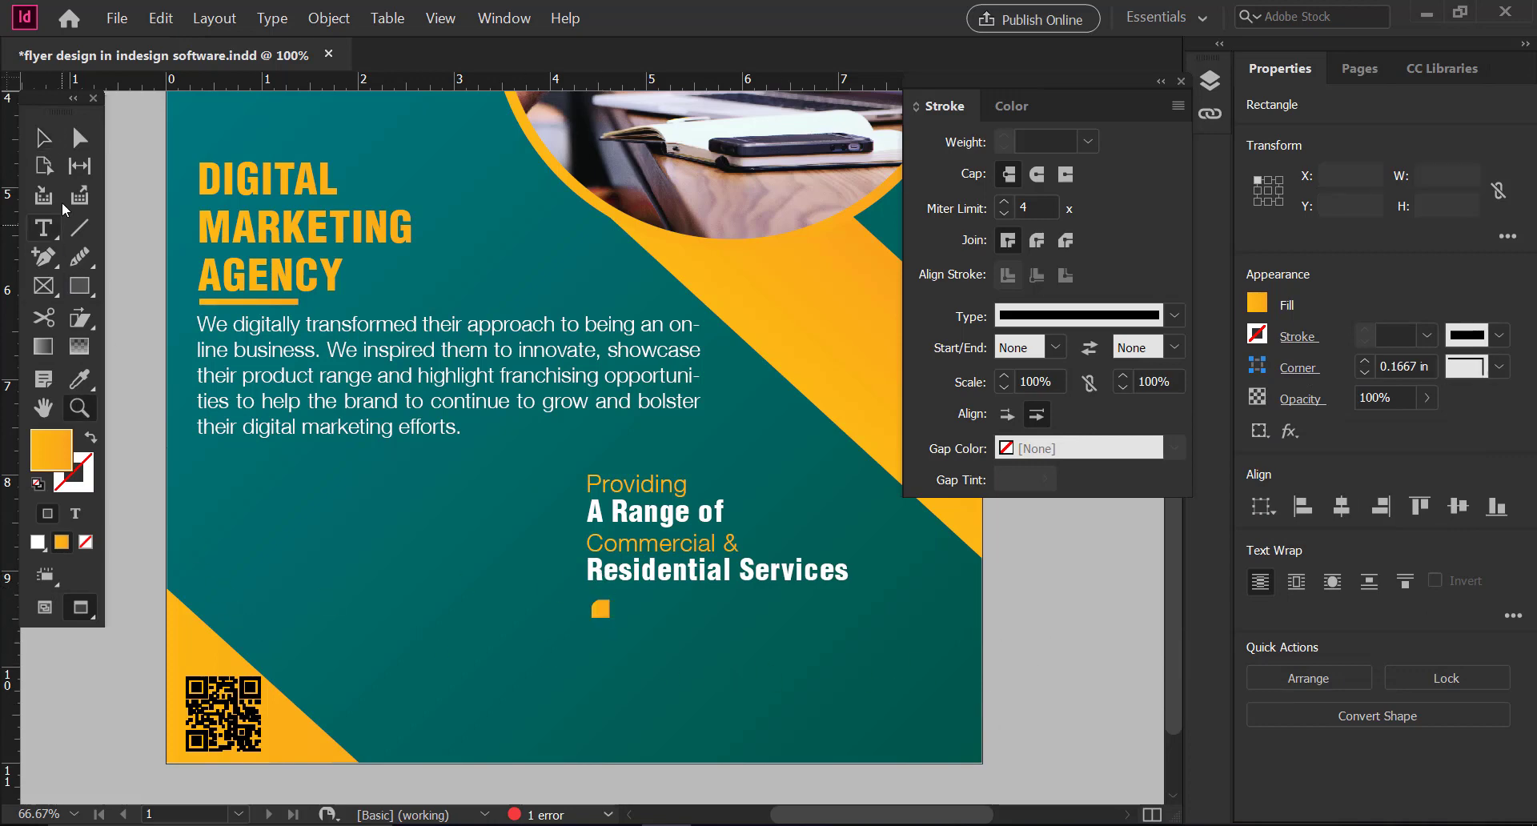
Place the orange bullet at about X 4.375, Y 9.18 in with one copy below it, deleting the surplus duplicate.
left_click(44, 139)
key("ctrl+equal")
scroll(648, 608, "down", 3)
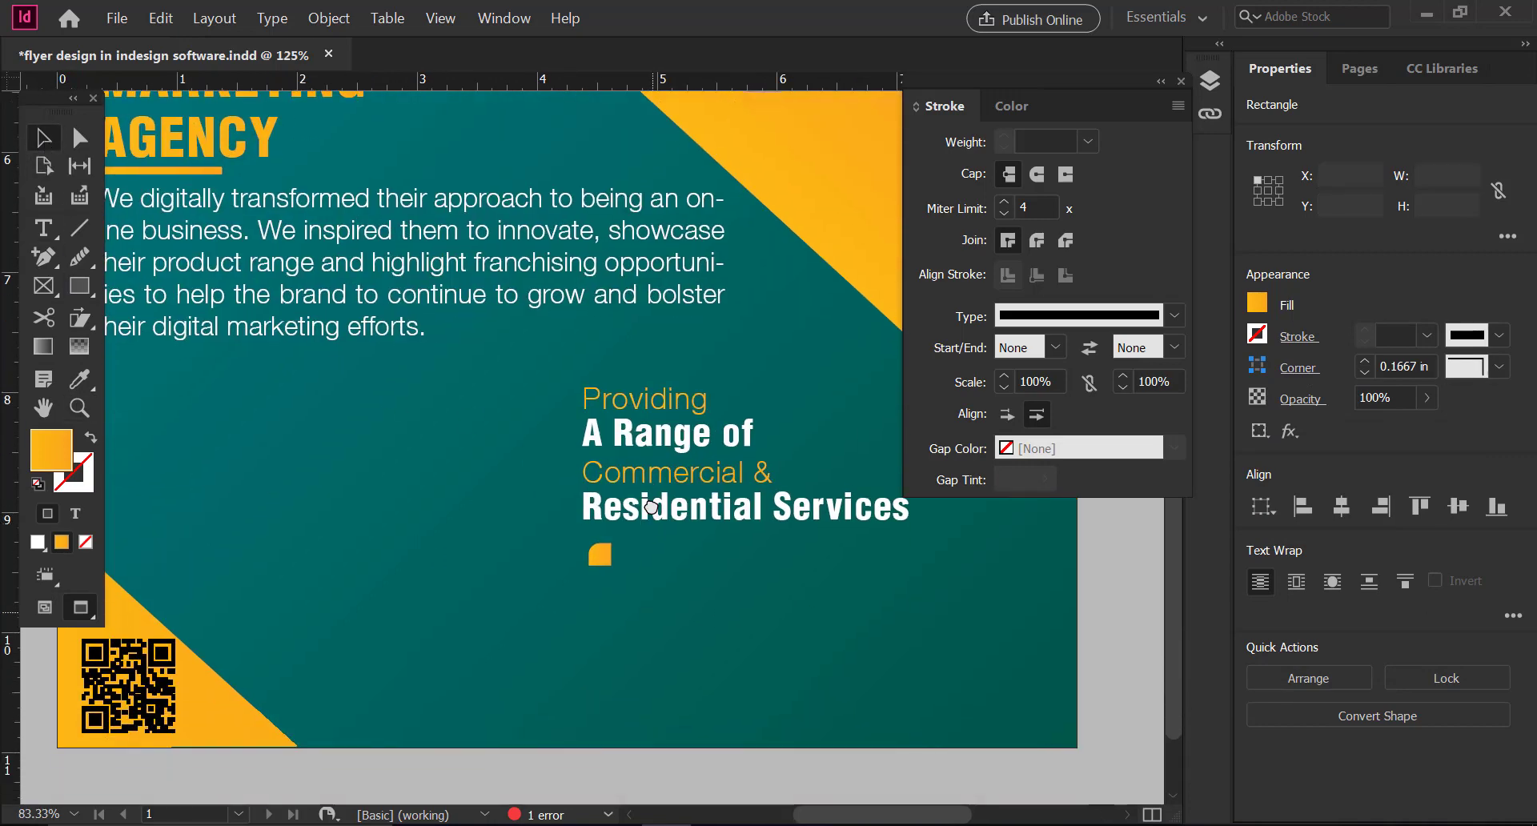
left_click_drag(600, 539, 596, 604)
left_click_drag(641, 417, 641, 389)
left_click_drag(596, 545, 595, 520)
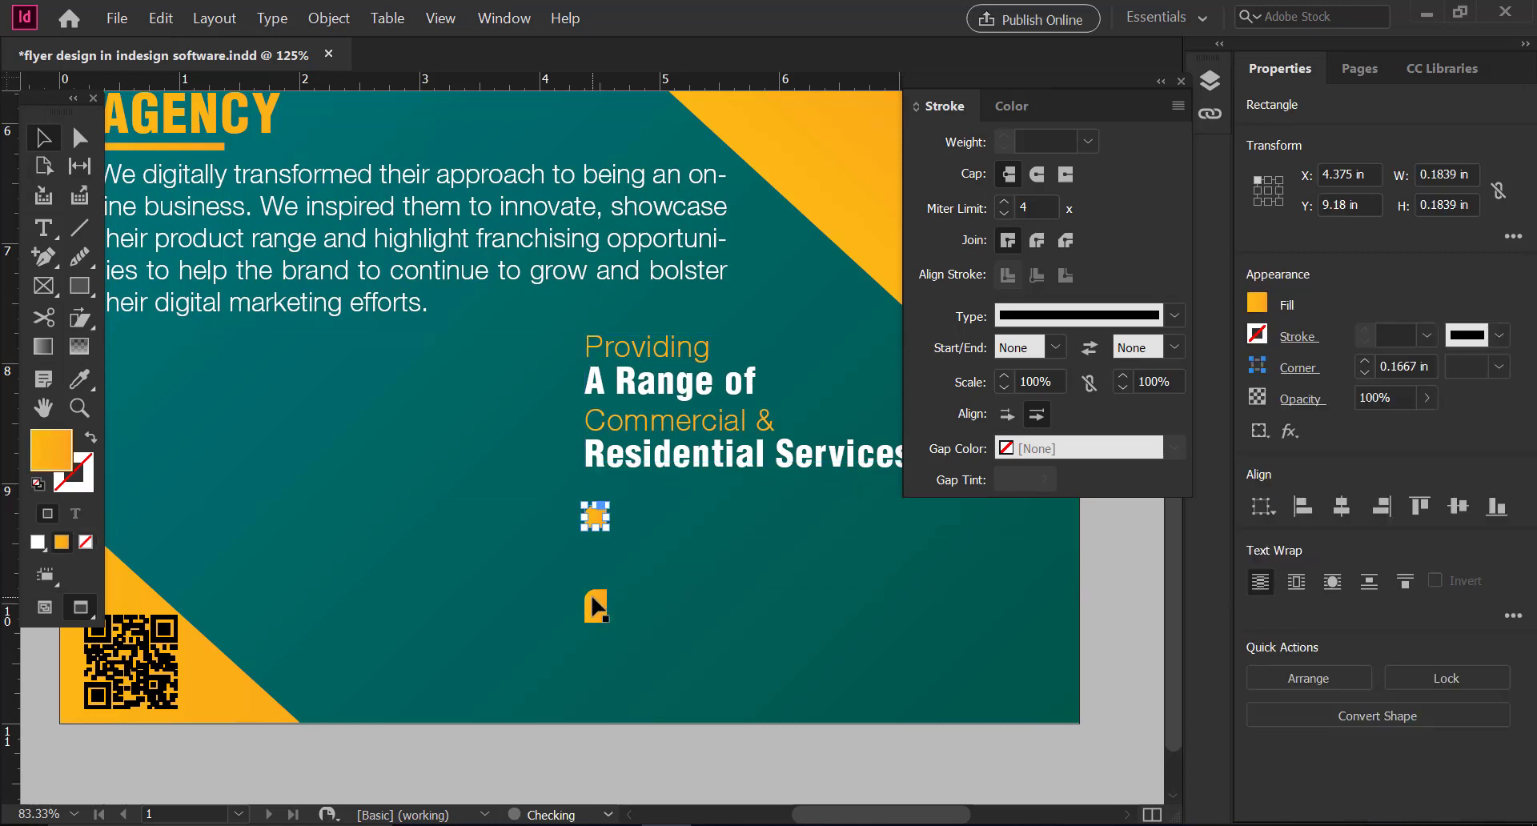
mouse_move(596, 604)
left_mouse_down()
mouse_move(595, 577)
mouse_move(598, 596)
left_mouse_up()
left_click(602, 613)
key("Delete")
Duplicate the white paragraph beside the bullets at about X 4.59, Y 9.06 in and set its text to 12 pt.
left_click(389, 308)
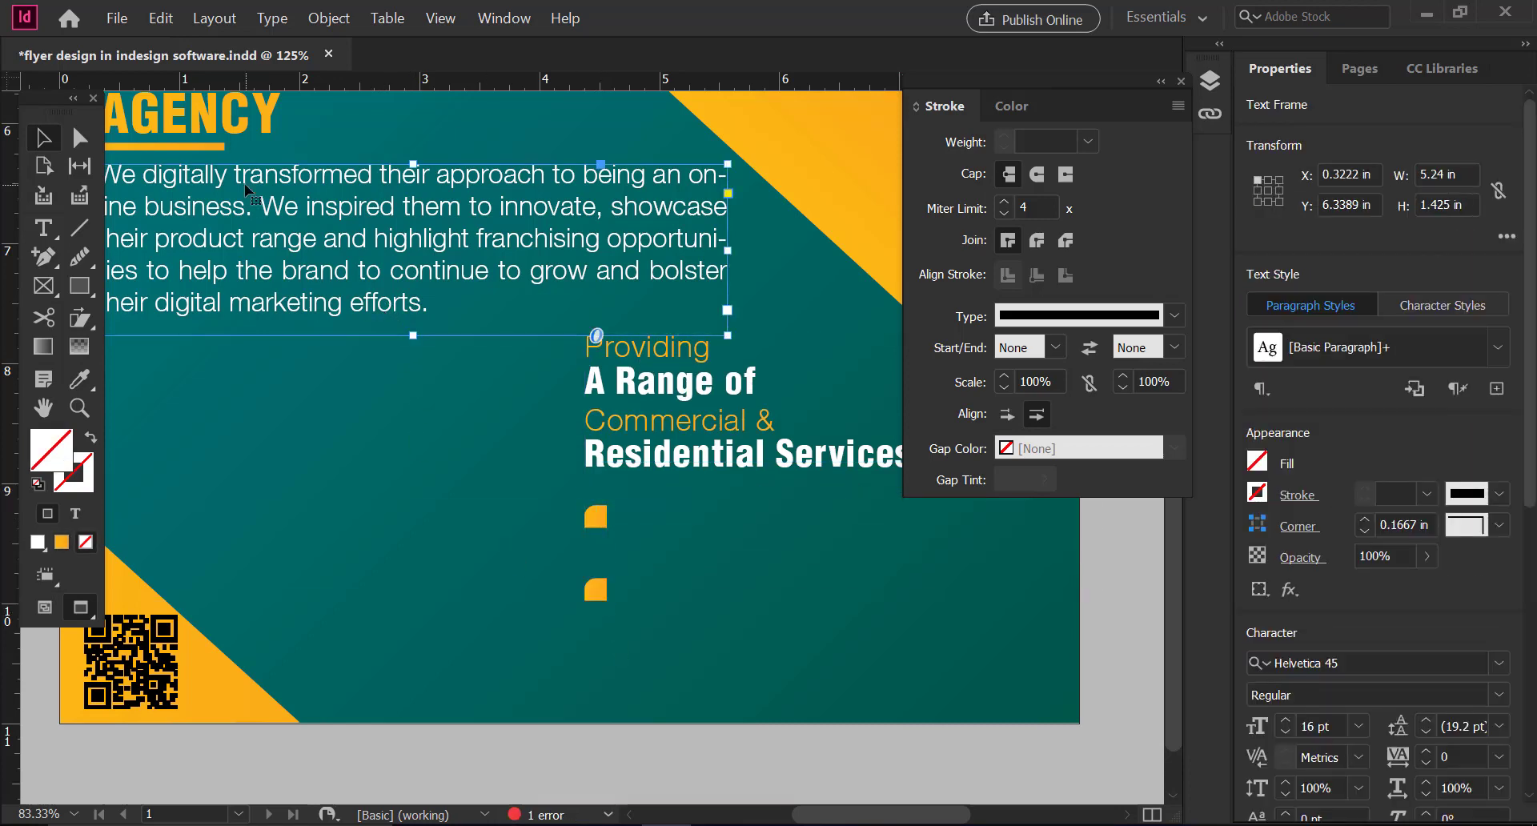
left_click_drag(320, 310, 832, 638)
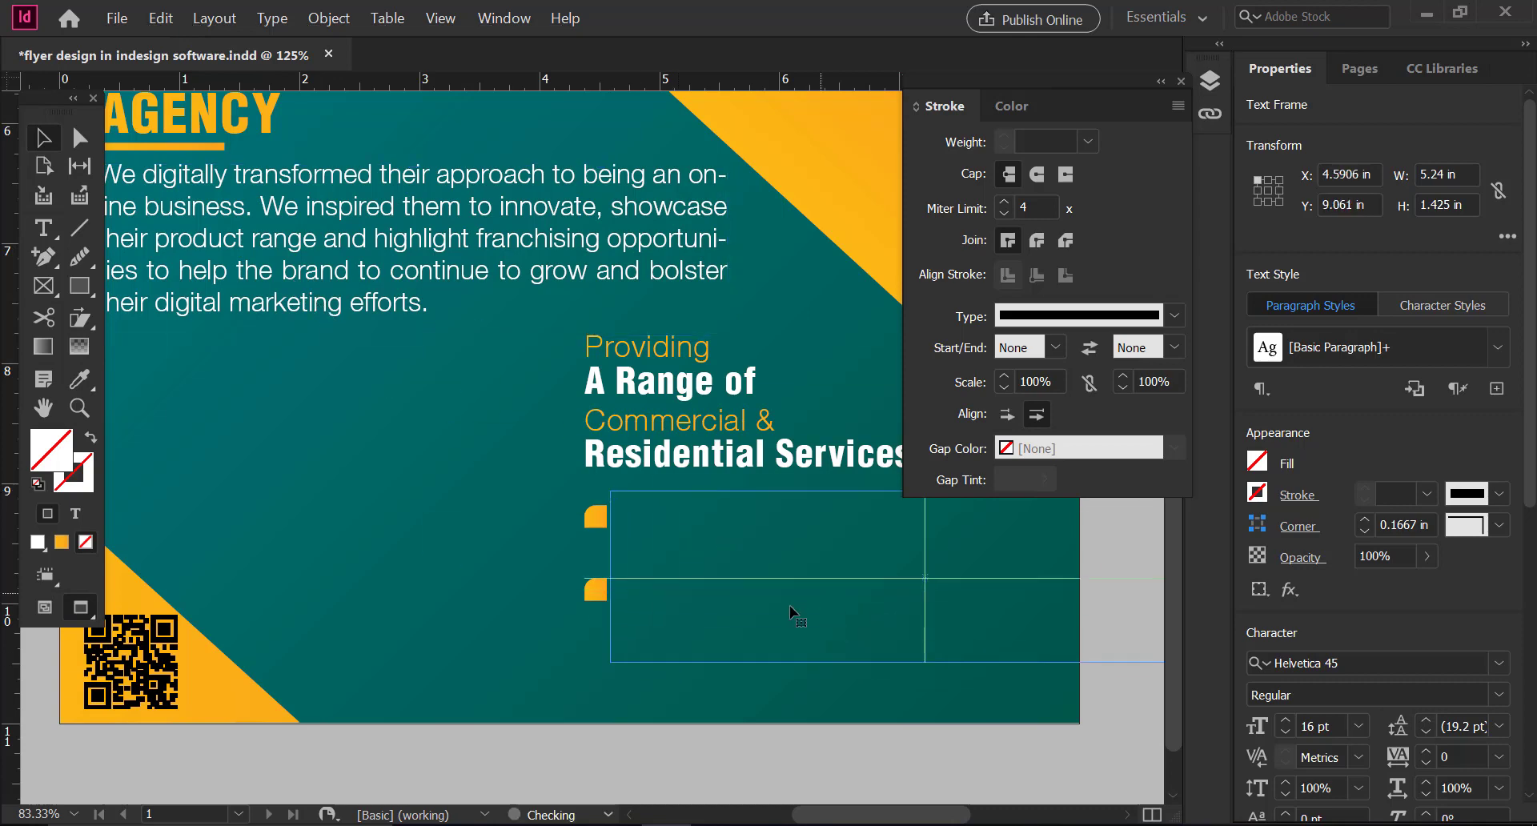
double_click(644, 576)
key("ctrl+a")
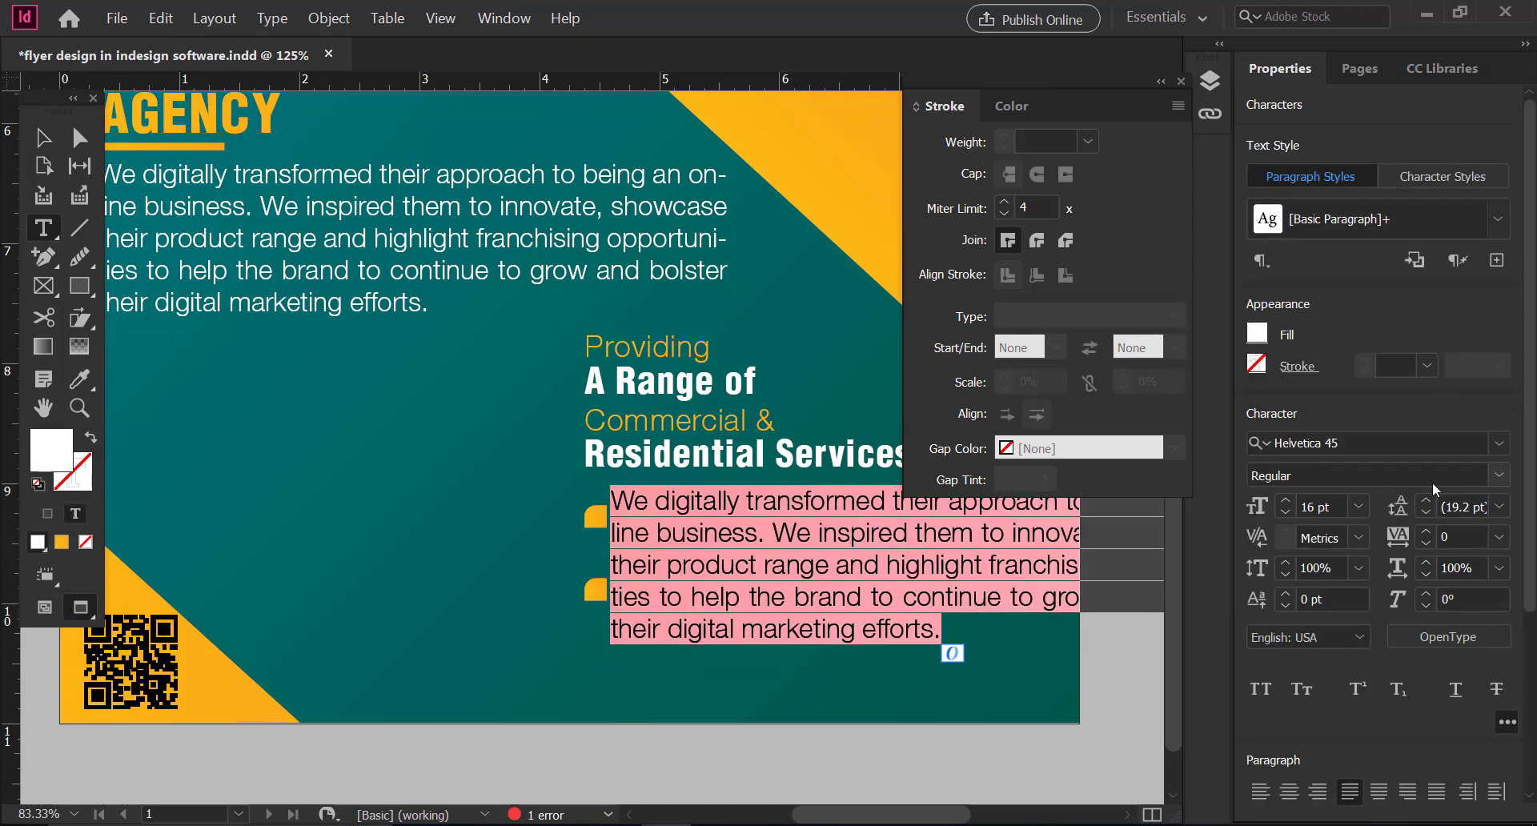
left_click(1283, 513)
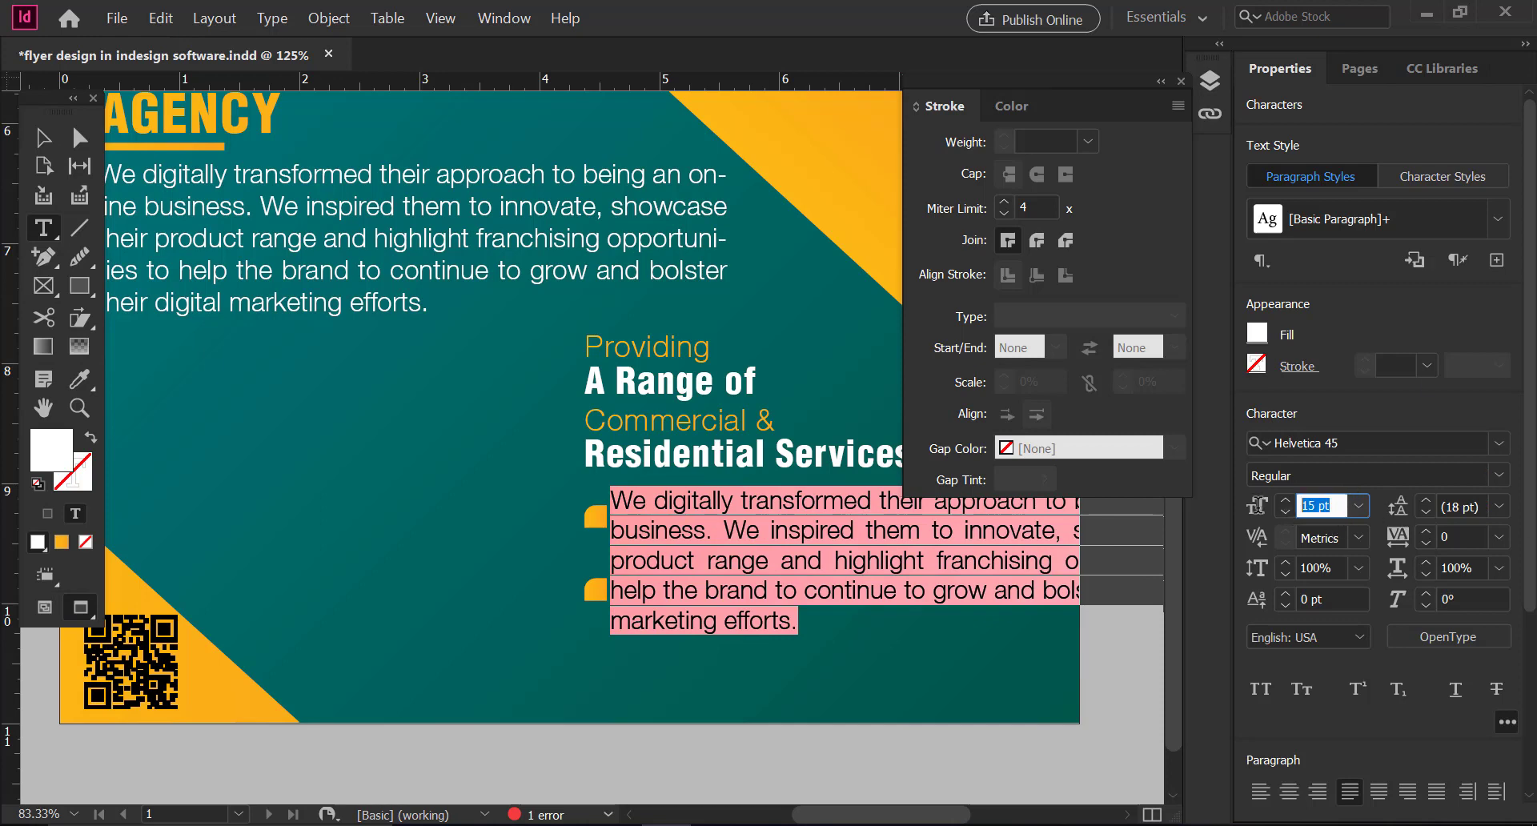
type("12")
key("Return")
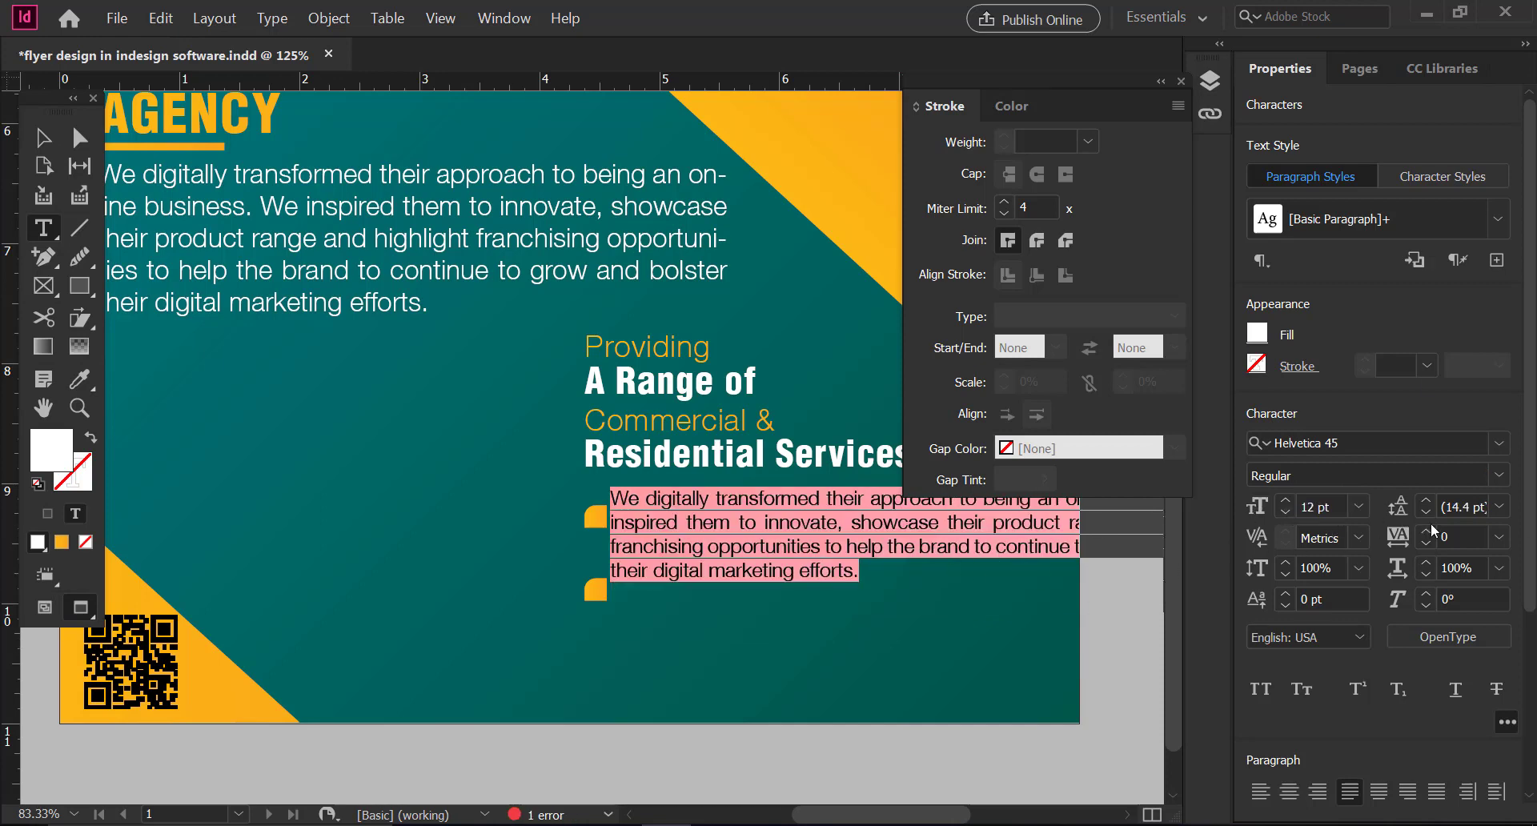
left_click(1500, 479)
left_click(1361, 523)
key("ctrl+z")
Shorten the copied paragraph by deleting everything after "showcase their".
left_click(43, 139)
double_click(754, 549)
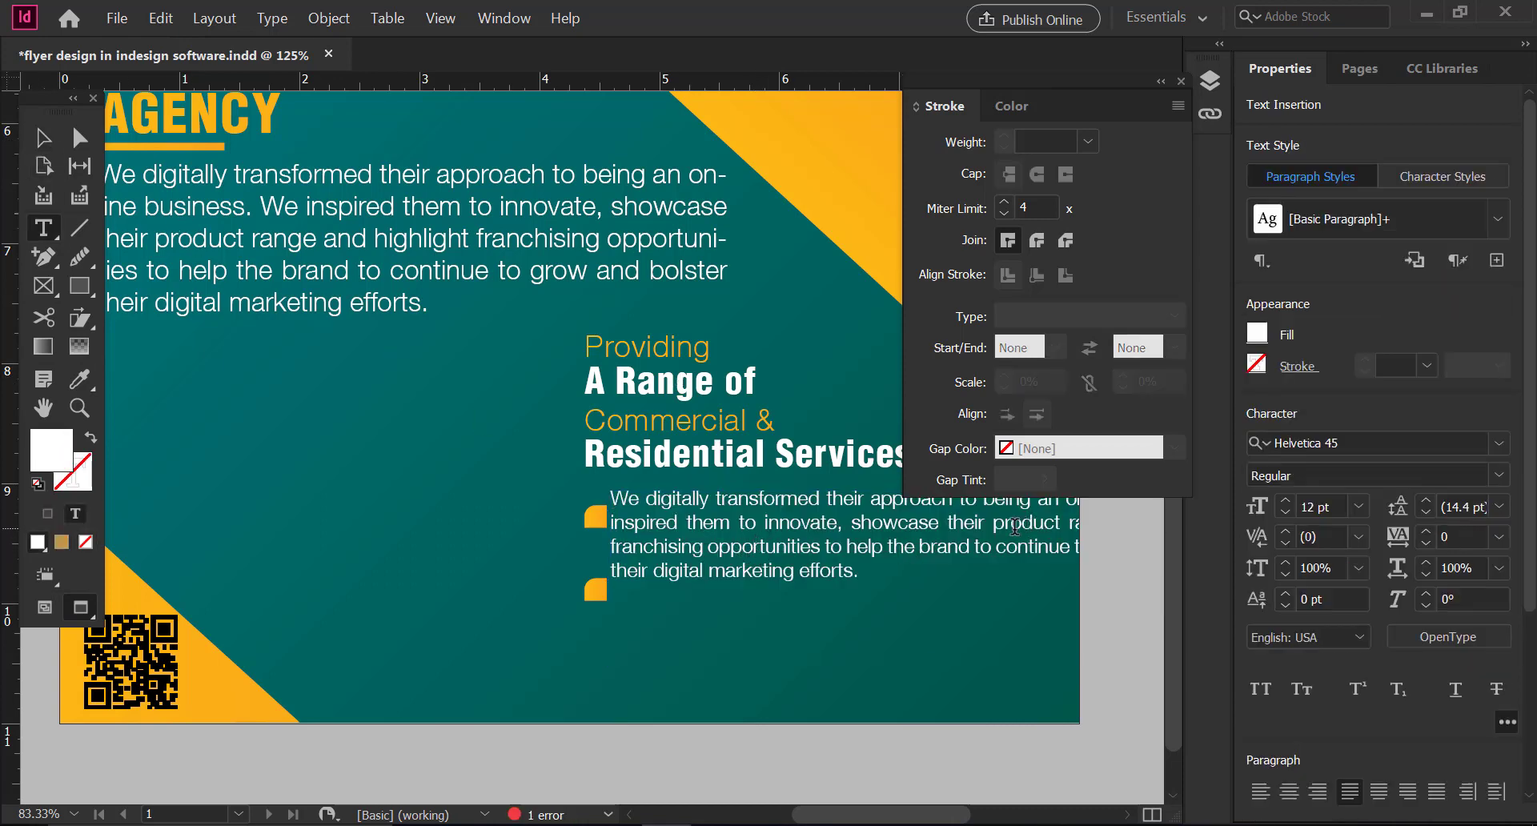
left_click_drag(998, 528, 693, 649)
key("BackSpace")
left_click(42, 137)
left_click(190, 328)
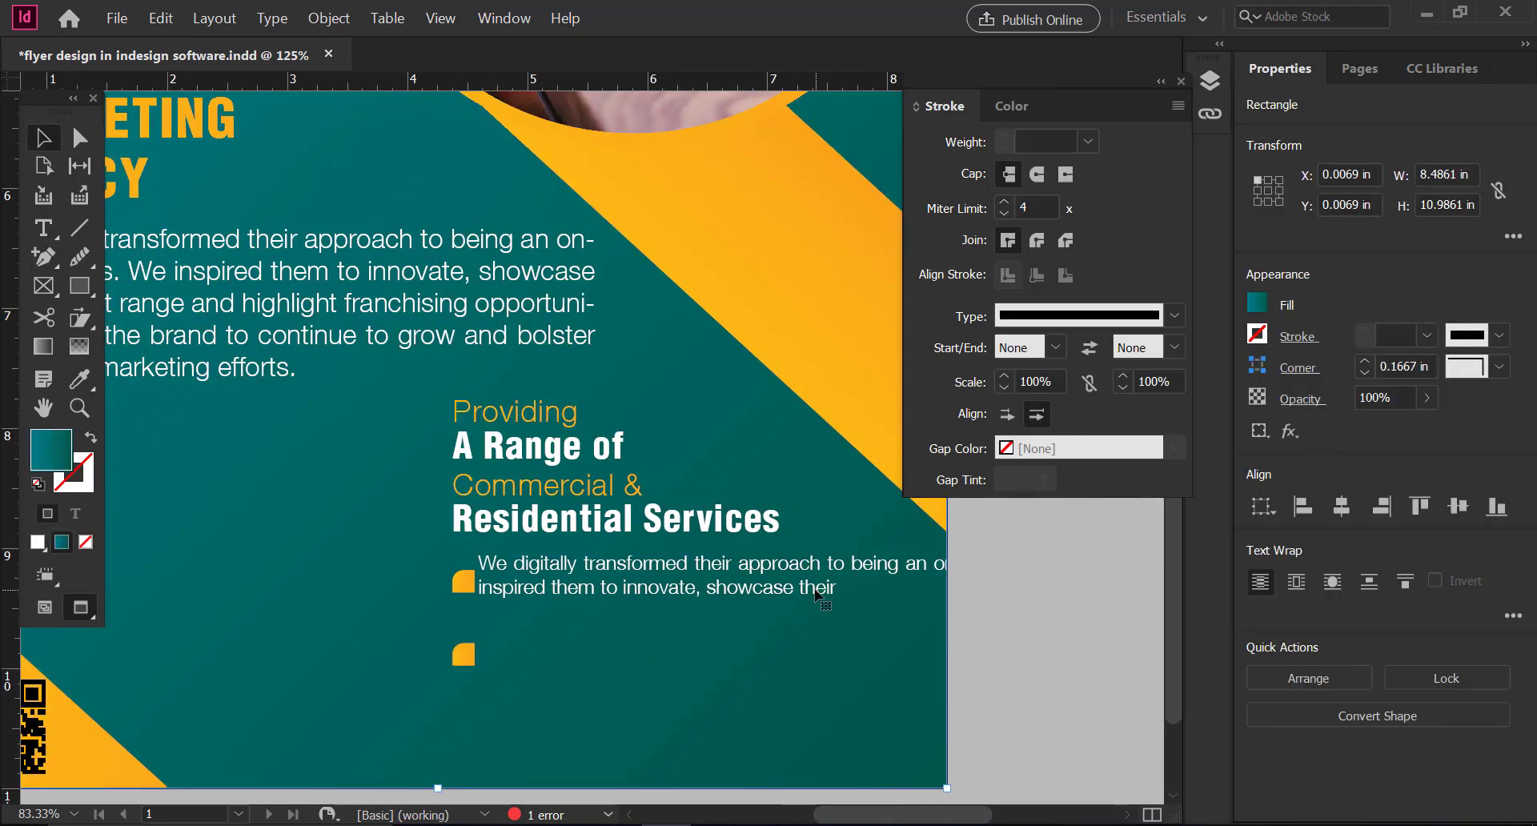
Resize the bullet paragraph's frame to about 3.65 in wide and 0.585 in high so it stays on the page.
left_click(633, 599)
left_click_drag(793, 727, 793, 614)
left_click_drag(1108, 613, 916, 625)
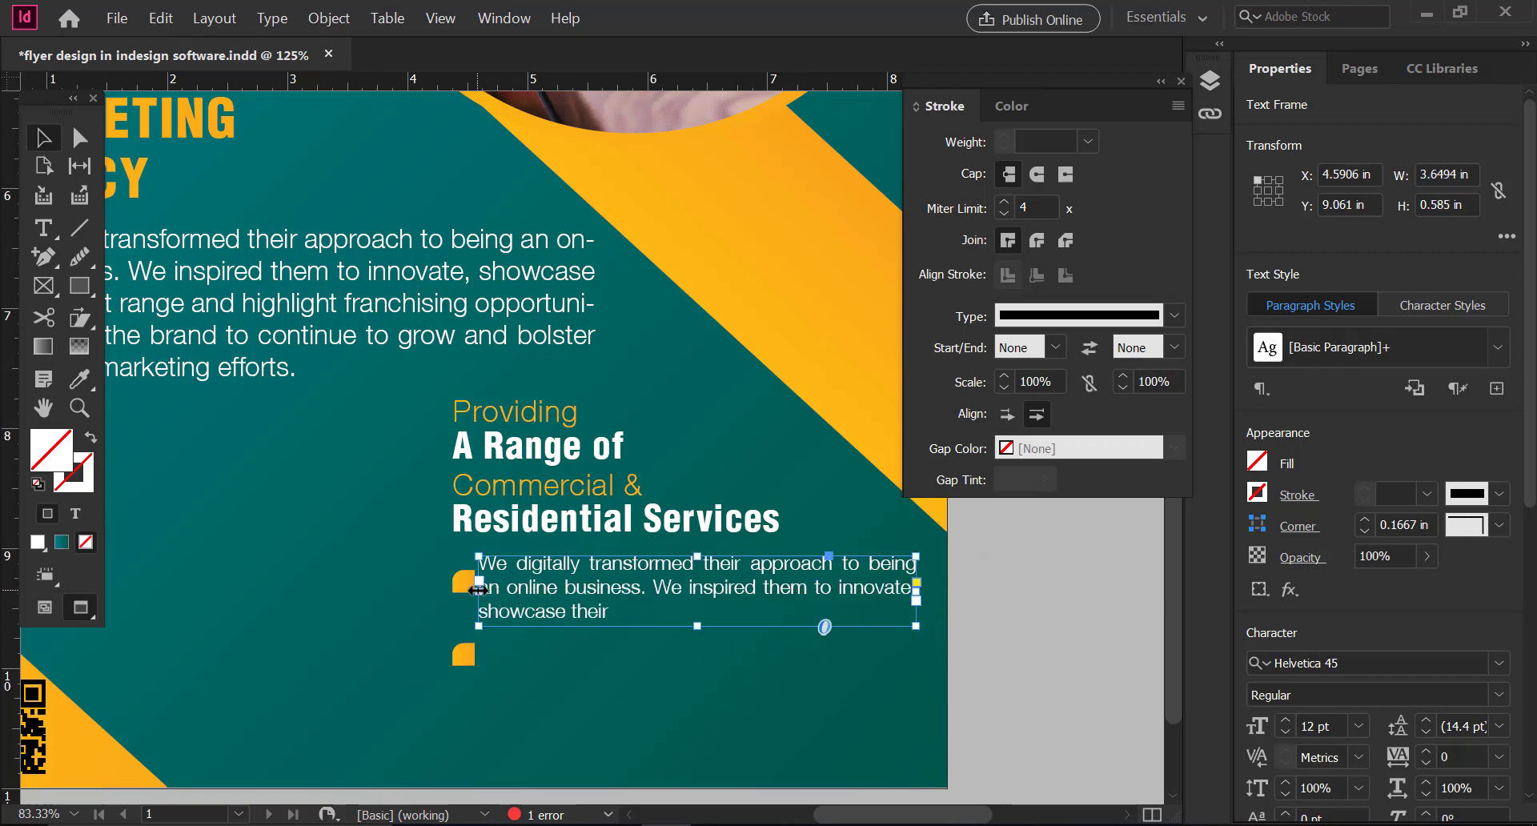
Narrow the bullet paragraph's frame to 3.56 in wide and place a copy below it at about X 4.68, Y 9.74 in.
left_click_drag(478, 590, 488, 590)
left_click_drag(623, 596, 616, 662)
key("Down")
key("Down")
key("Down")
key("Down")
Move the lower orange bullet up slightly so it sits beside the copied paragraph.
left_click(461, 664)
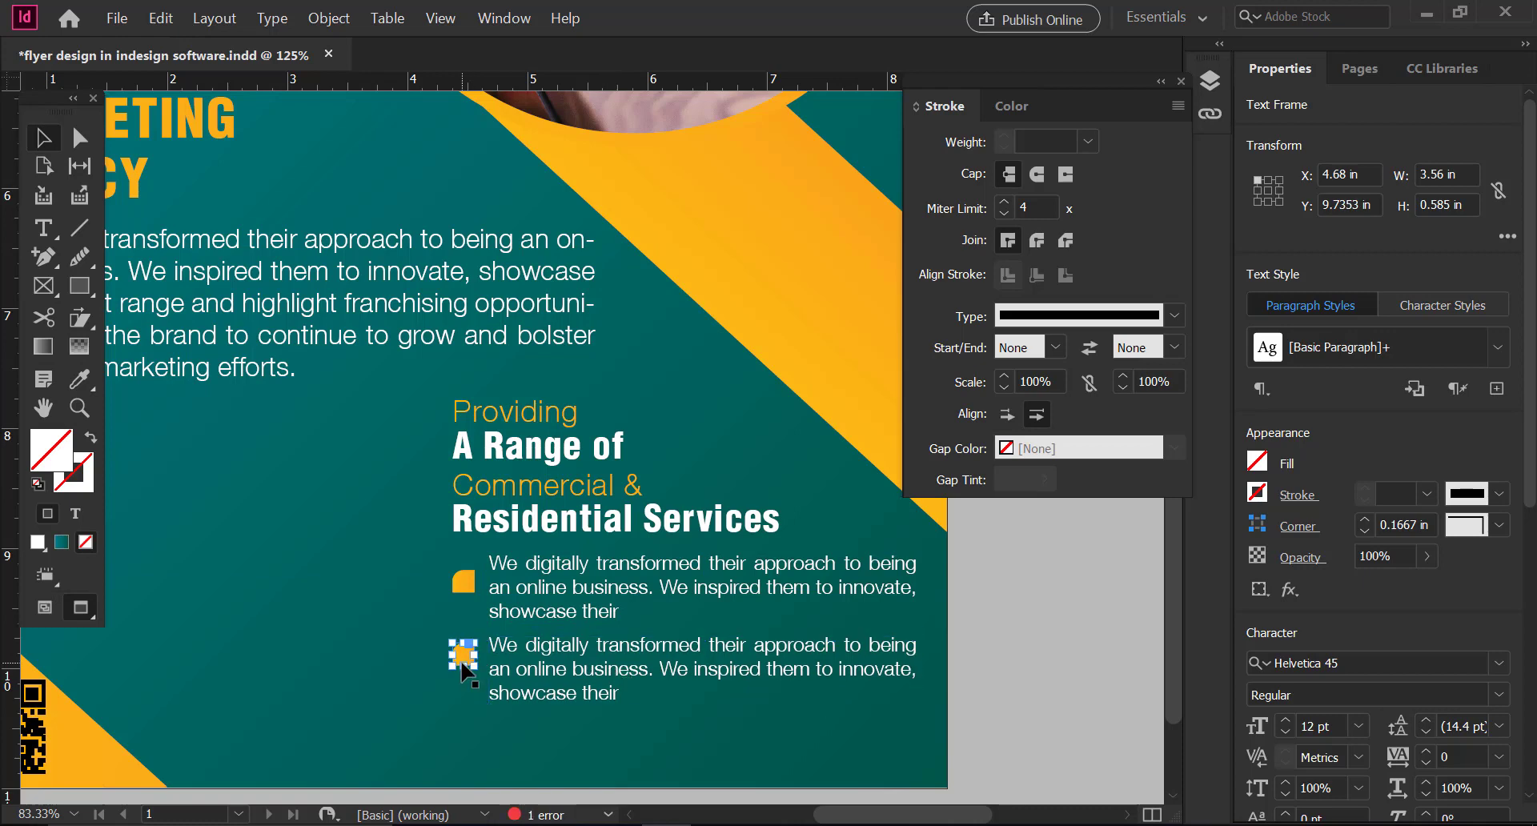
left_click_drag(462, 663, 461, 660)
left_click(1052, 611)
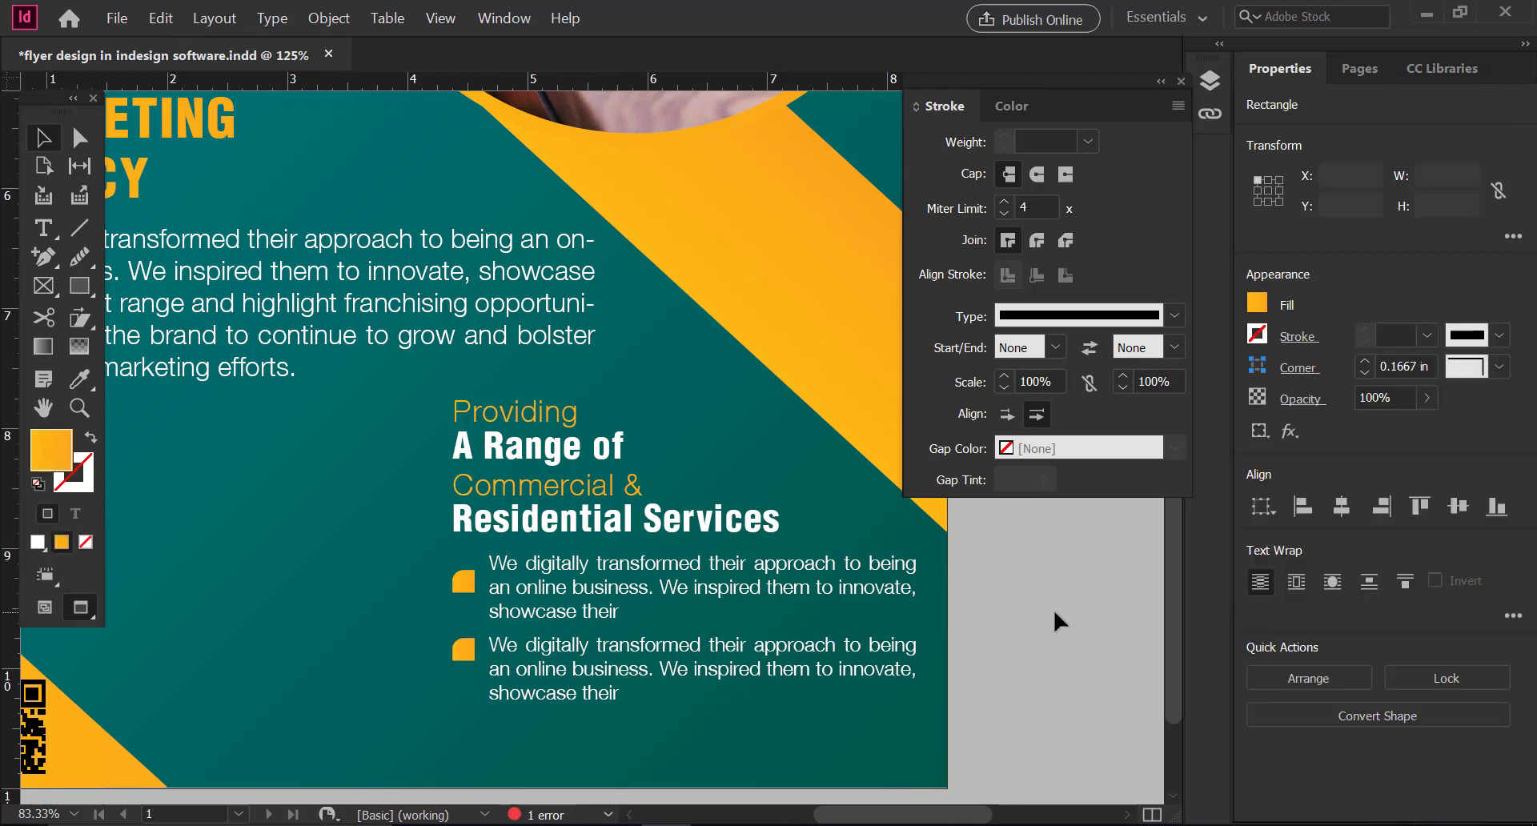
Set the paragraph under the DIGITAL MARKETING AGENCY headline to 12 pt.
left_click_drag(556, 512, 711, 542)
scroll(668, 580, "down", 1)
double_click(749, 641)
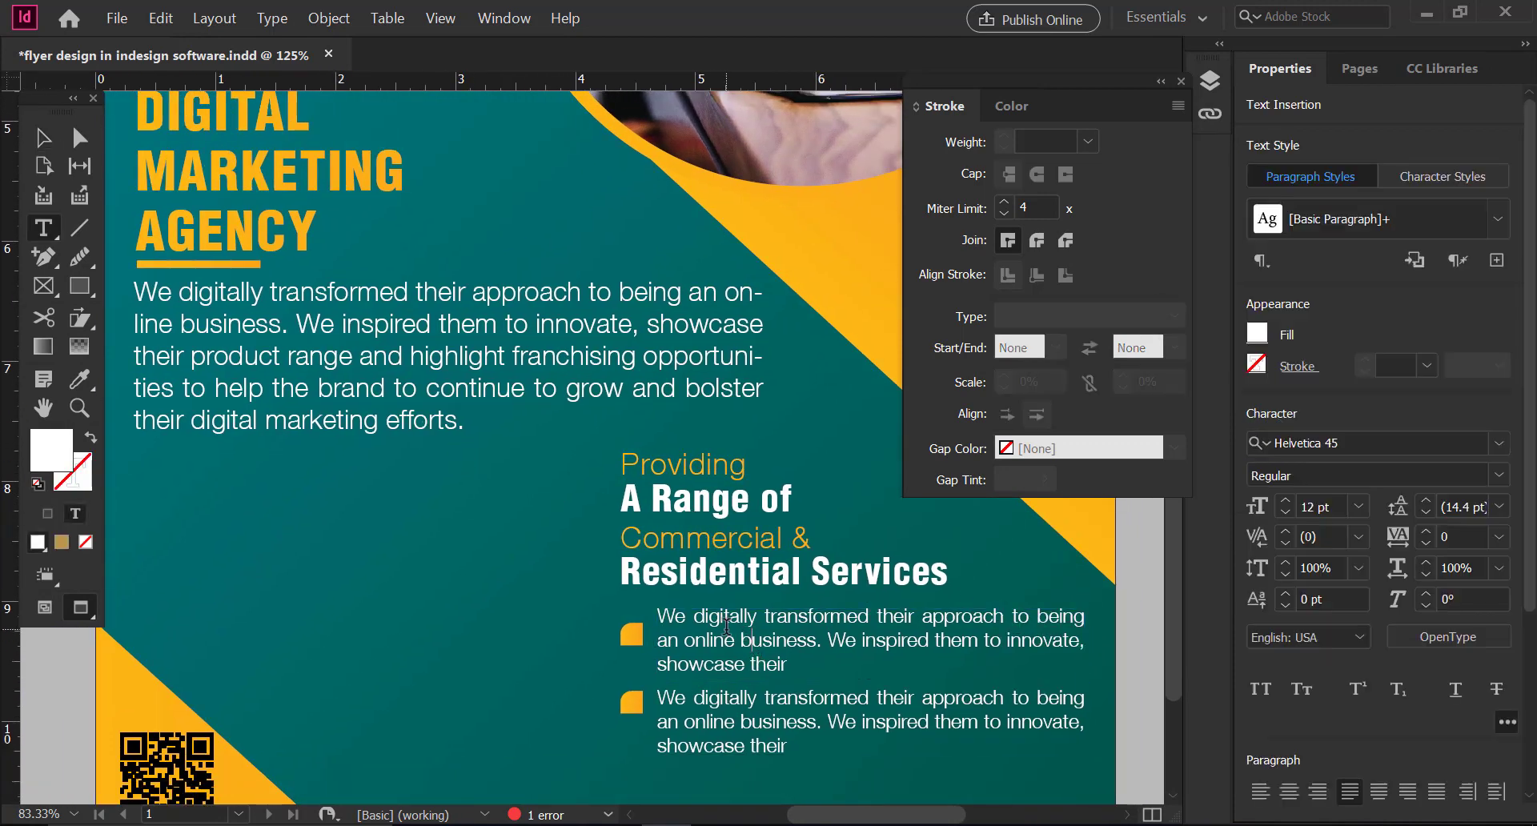
left_click(44, 138)
double_click(264, 296)
key("ctrl+a")
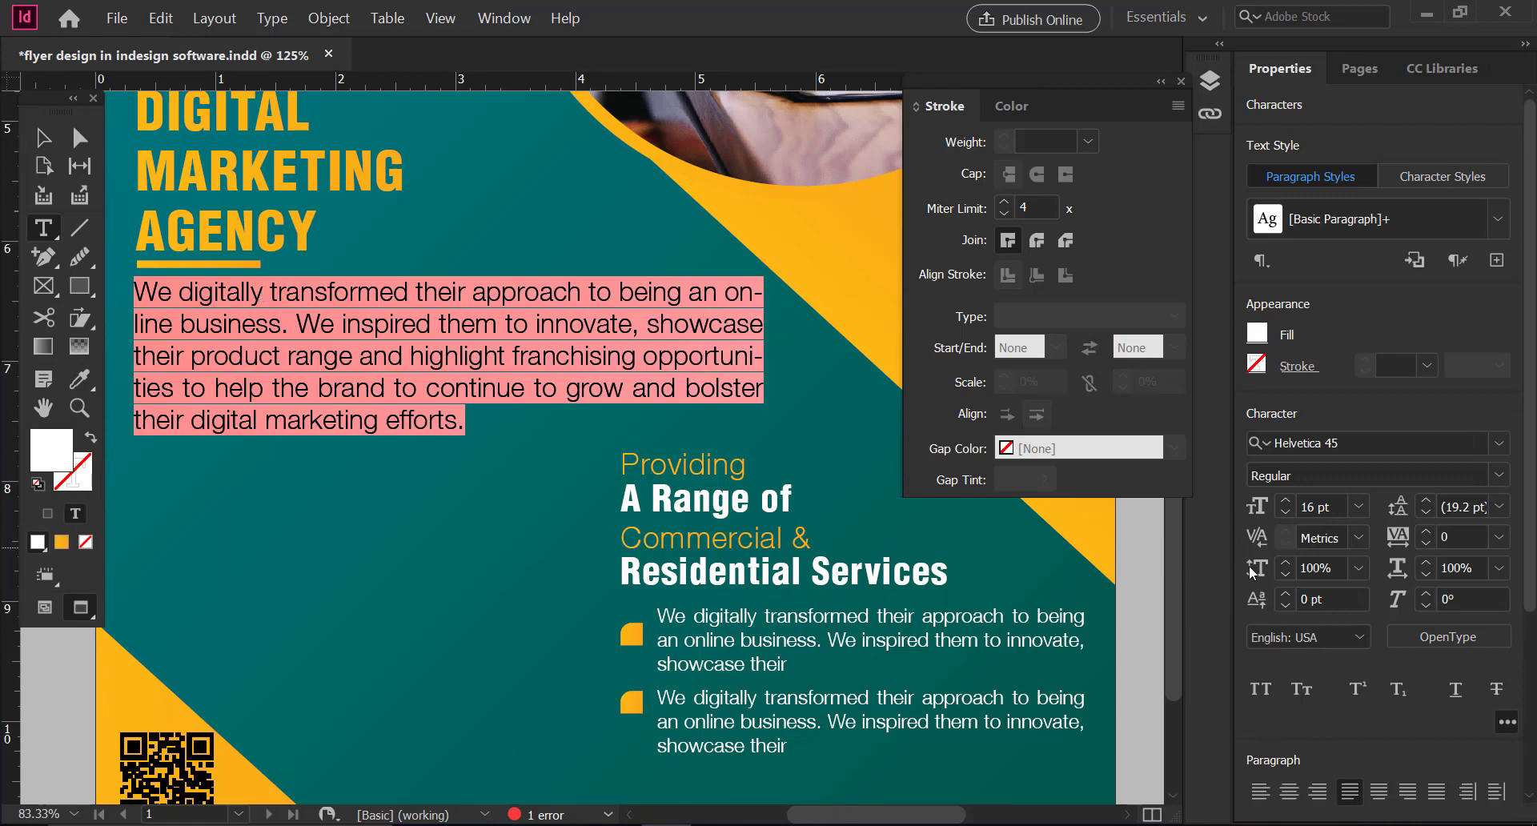
left_click(1324, 505)
type("12")
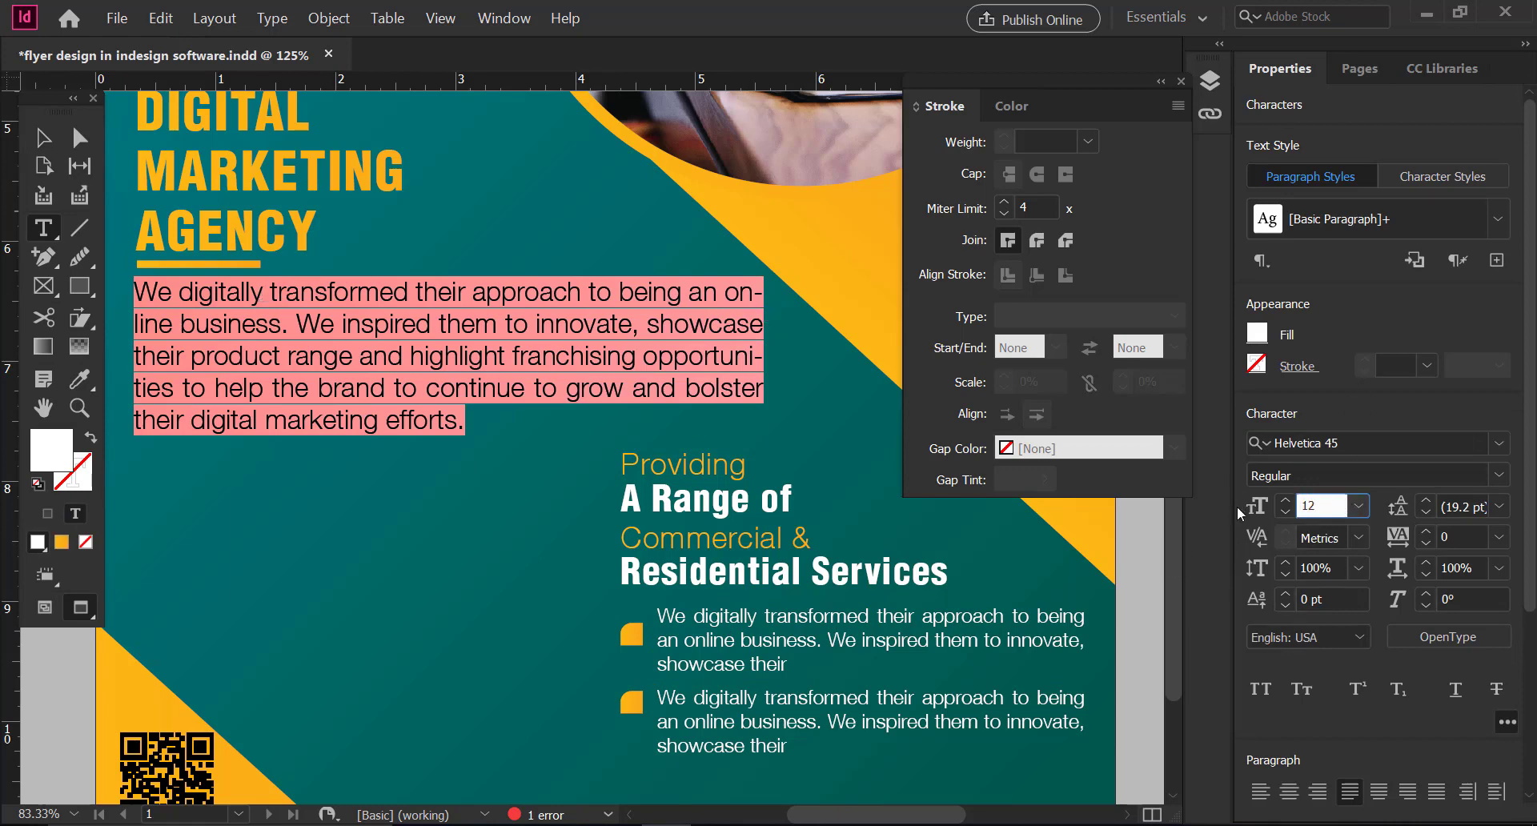
key("Return")
left_click(42, 140)
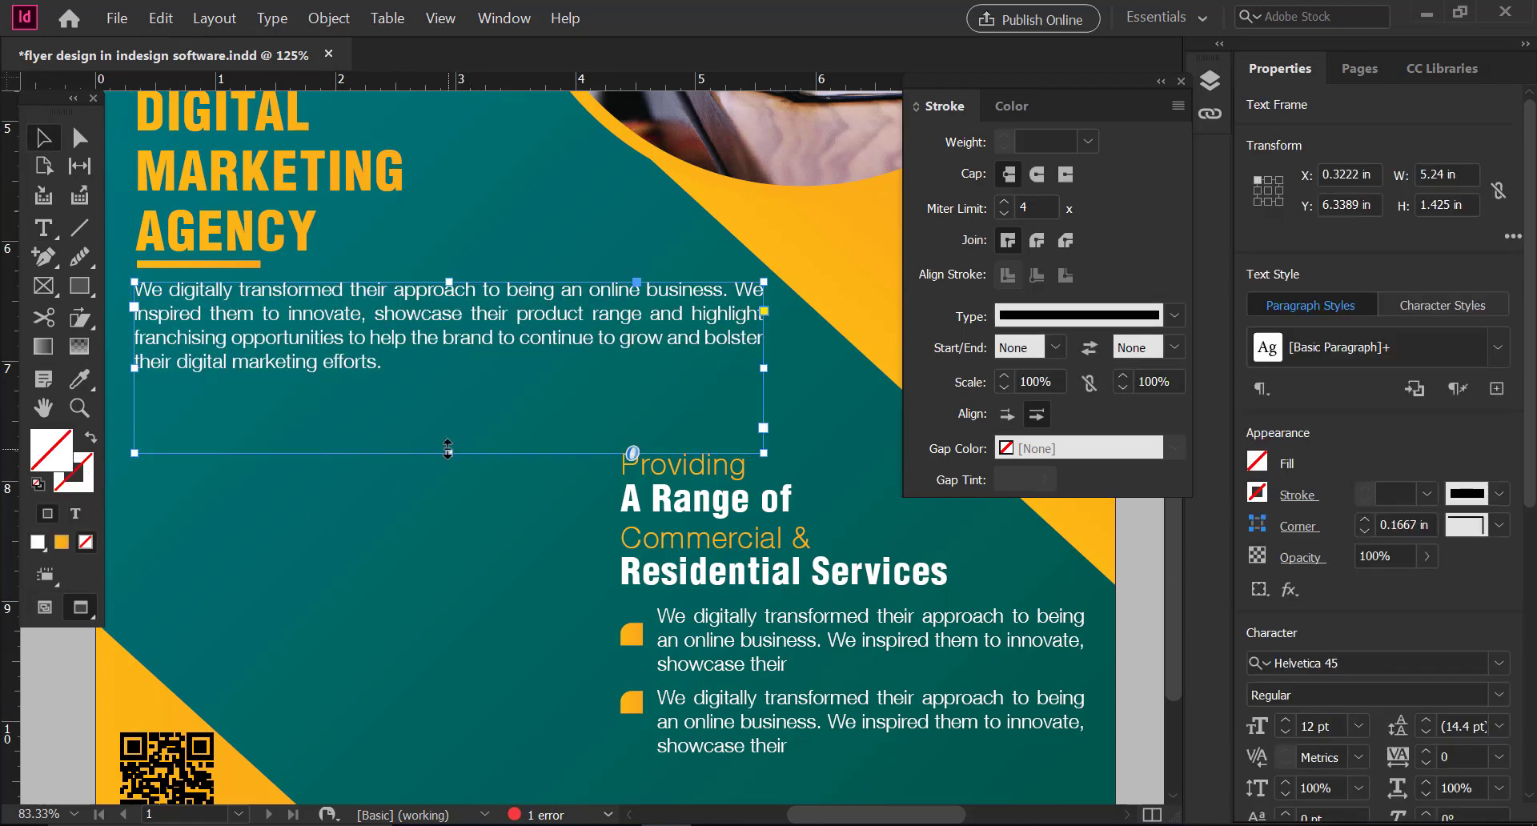
Shorten the main paragraph's frame to about 0.94 in high and move it down to about Y 6.7 in.
left_click_drag(448, 449, 458, 400)
left_click(405, 487)
left_click_drag(405, 486, 471, 569)
left_click_drag(385, 395, 387, 440)
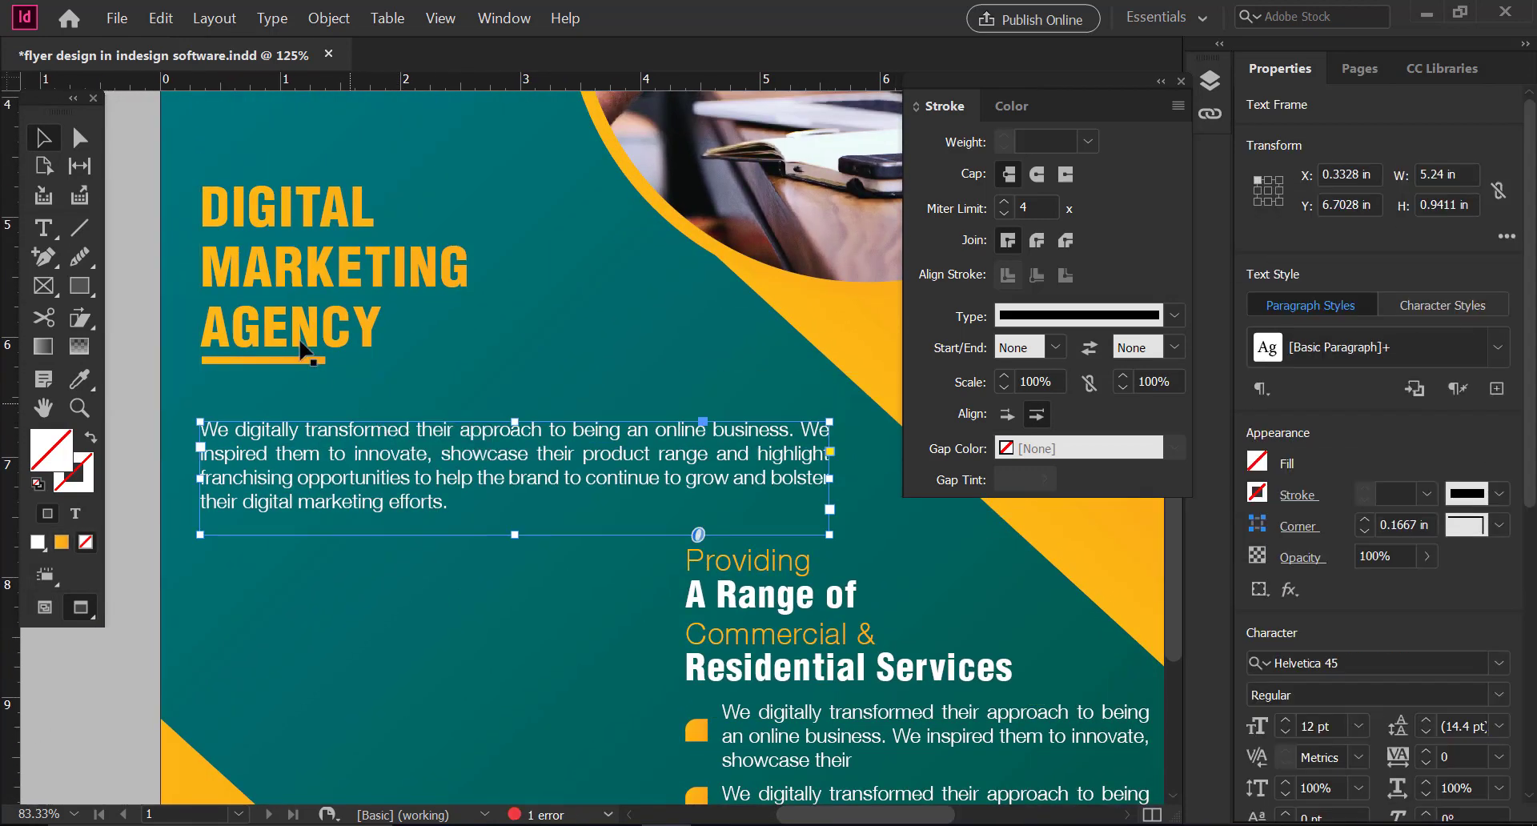
left_click_drag(286, 430, 290, 431)
Duplicate the headline below the main paragraph and replace the copy's text with "About Us".
left_click_drag(274, 343, 280, 668)
double_click(280, 668)
key("ctrl+a")
type("A")
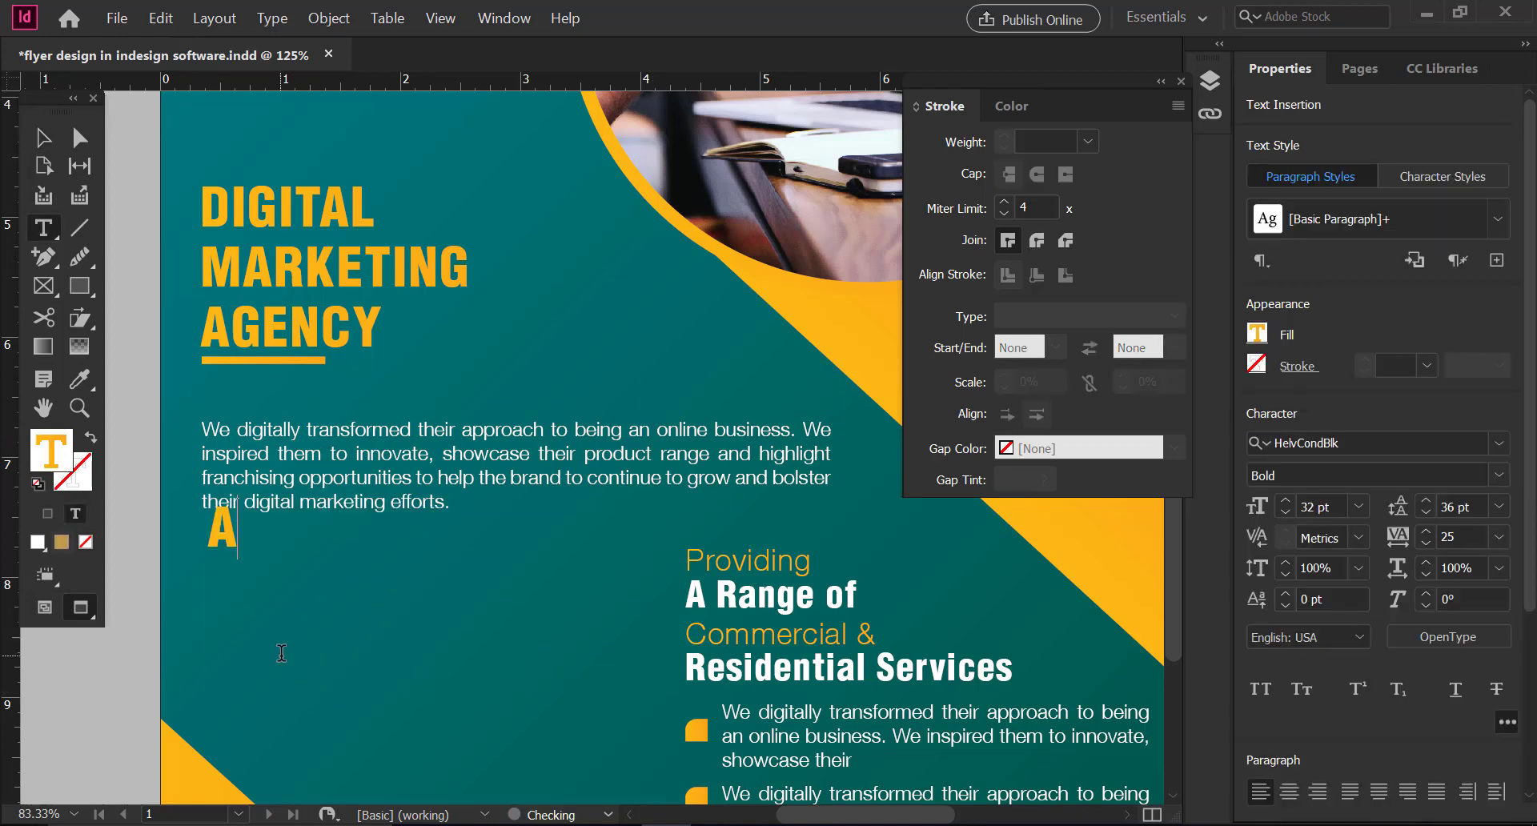
type("bout Us")
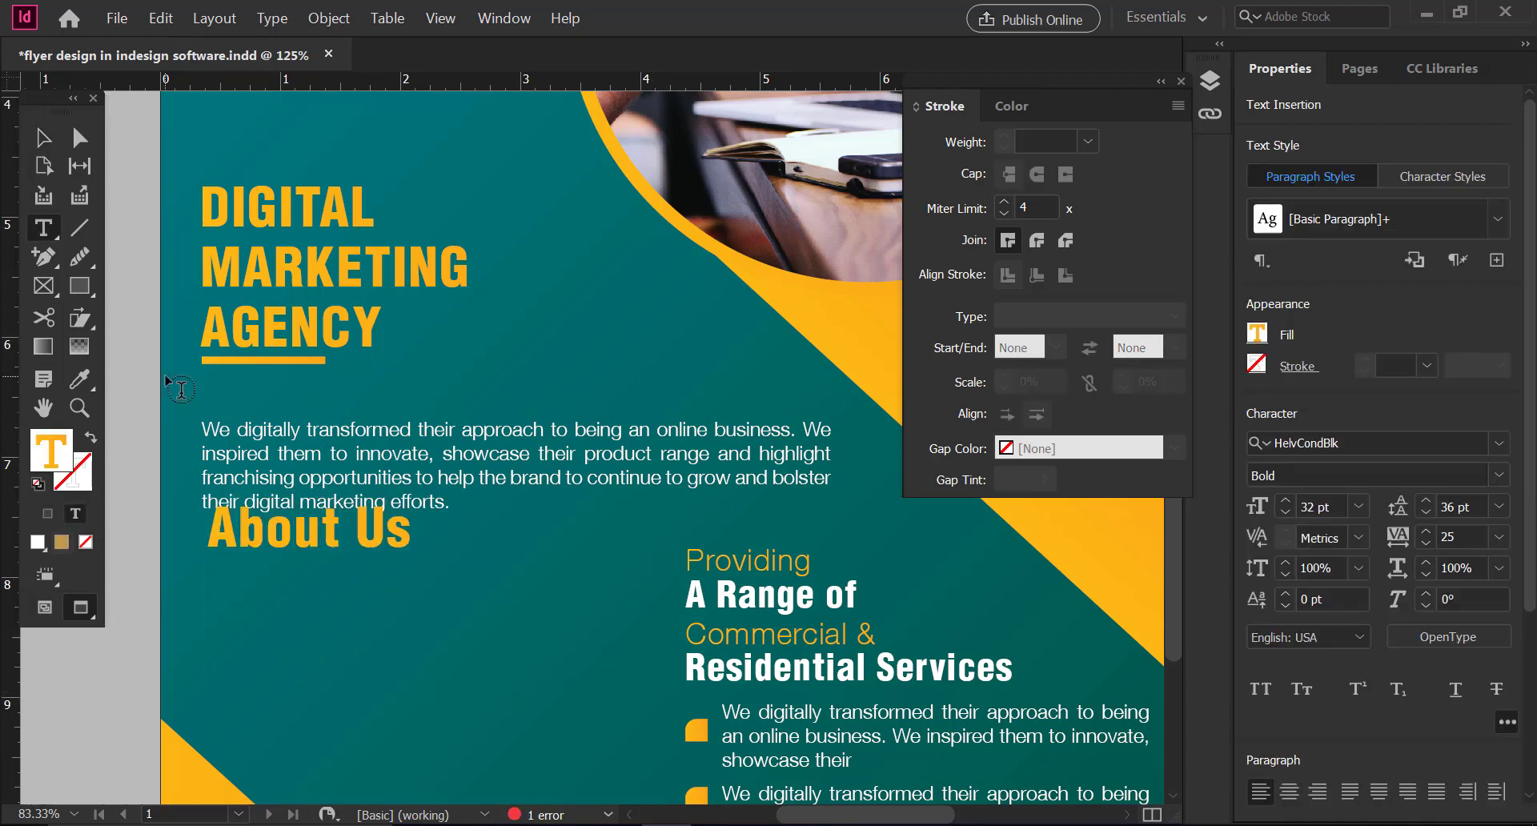
Set the "About Us" text to 15 pt.
left_click(44, 138)
double_click(432, 533)
key("ctrl+a")
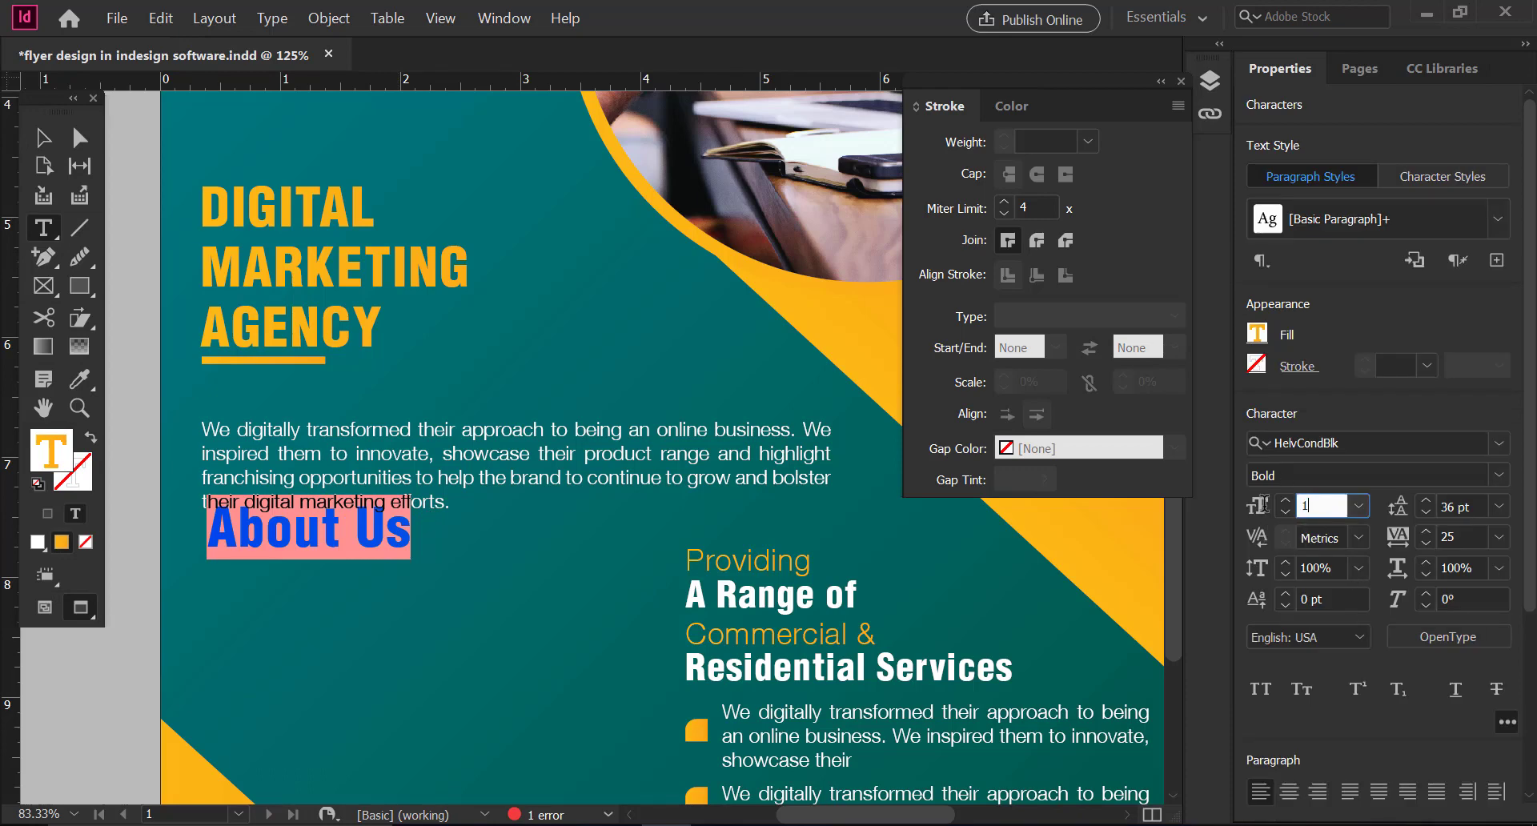
type("15")
key("Return")
left_click(44, 142)
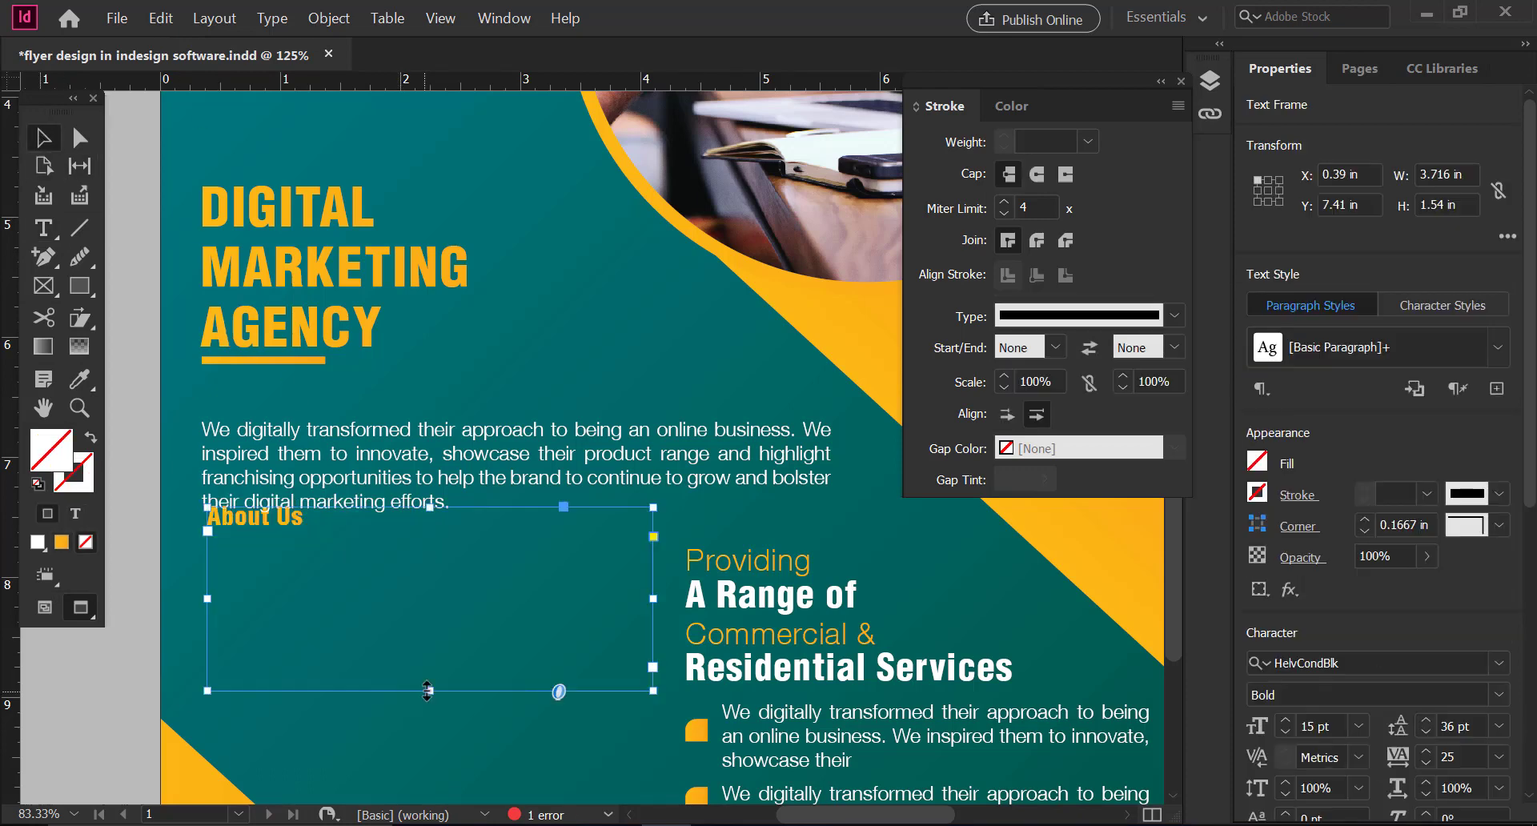
Shrink the "About Us" frame to about 0.86 by 0.18 in and place it above the paragraph at about X 0.36, Y 6.46 in.
left_click_drag(429, 690, 491, 535)
left_click_drag(654, 534, 288, 410)
key("Right")
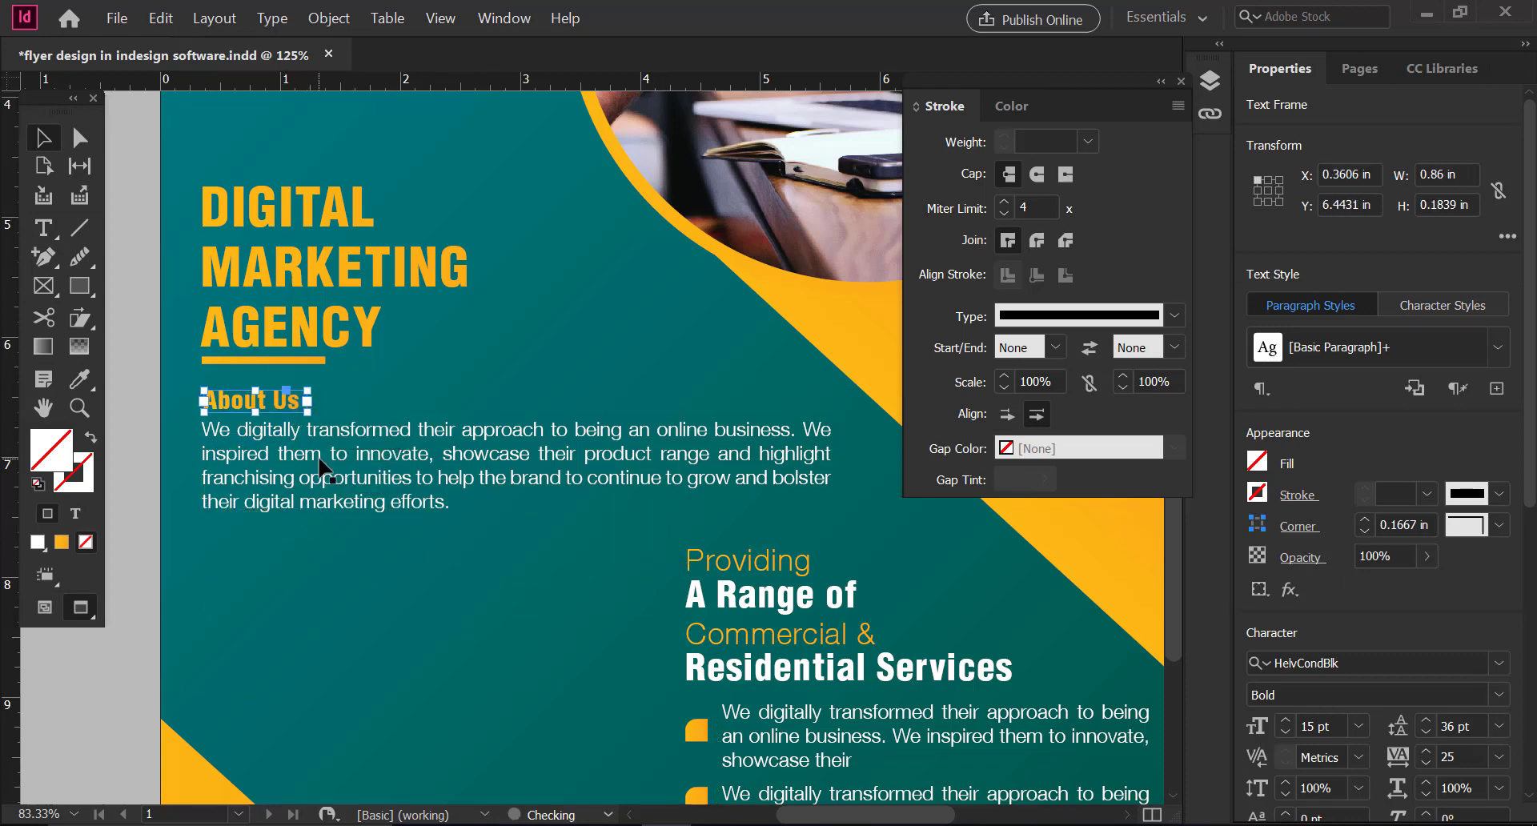
key("Down")
key("Down")
key("Down")
key("Down")
left_click(129, 699)
Group the services heading, both orange bullets and both bullet paragraphs.
left_click_drag(454, 384, 455, 346)
key("ctrl+minus")
left_click_drag(727, 646, 696, 563)
left_click(689, 510)
left_click(646, 559, "shift")
left_click(644, 615, "shift")
left_click(691, 653, "shift")
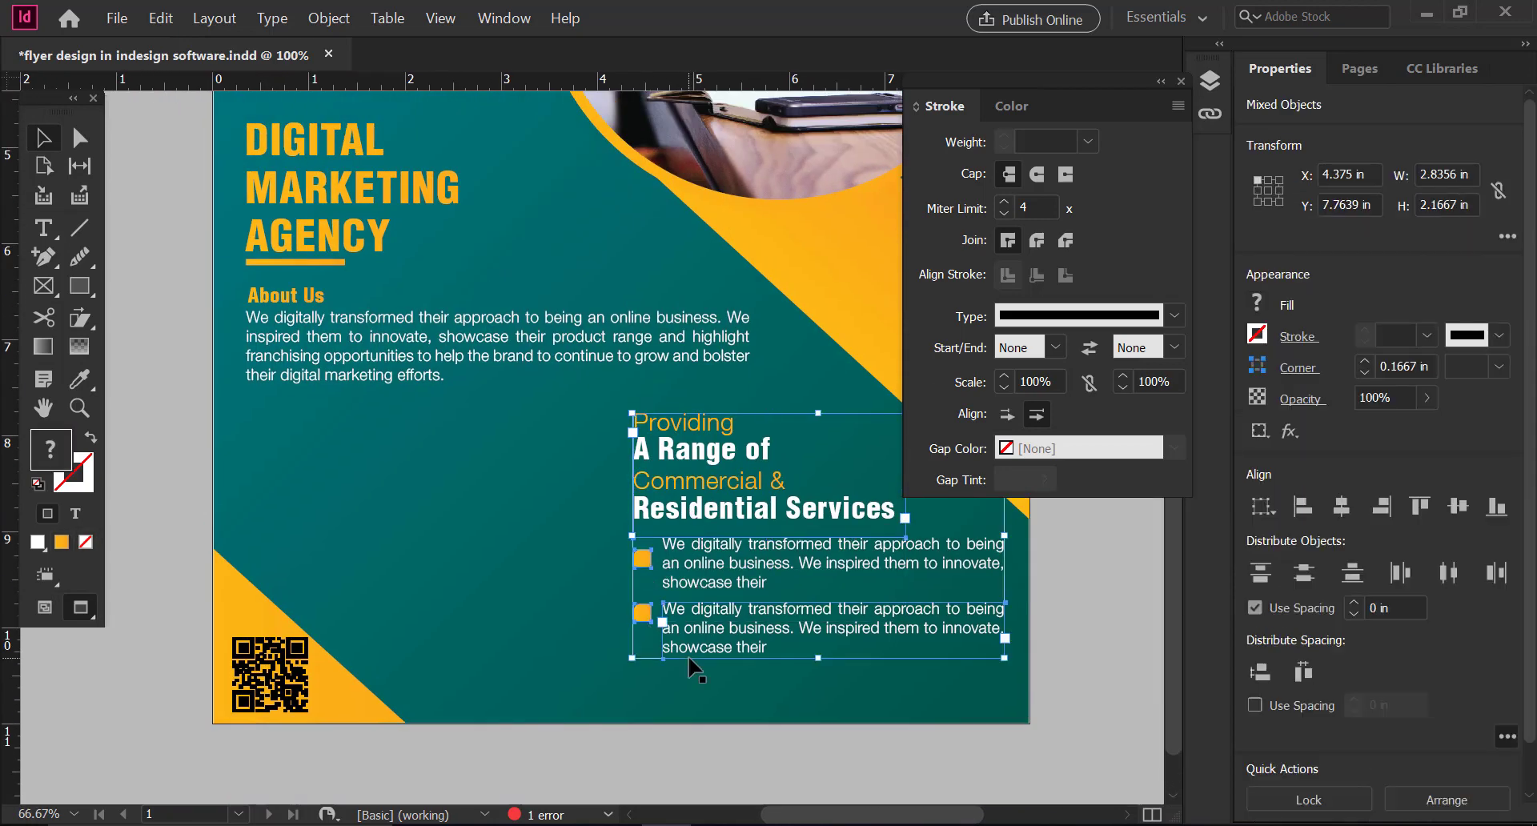
left_click(693, 568, "shift")
right_click(693, 567)
left_click(739, 273)
Move the services group left to about X 3 in and raise the headline to about Y 3.8 in.
left_click_drag(1000, 640, 876, 630)
left_click_drag(582, 452, 395, 390)
left_click(1073, 639)
left_click(561, 564)
key("z")
key("ctrl+minus")
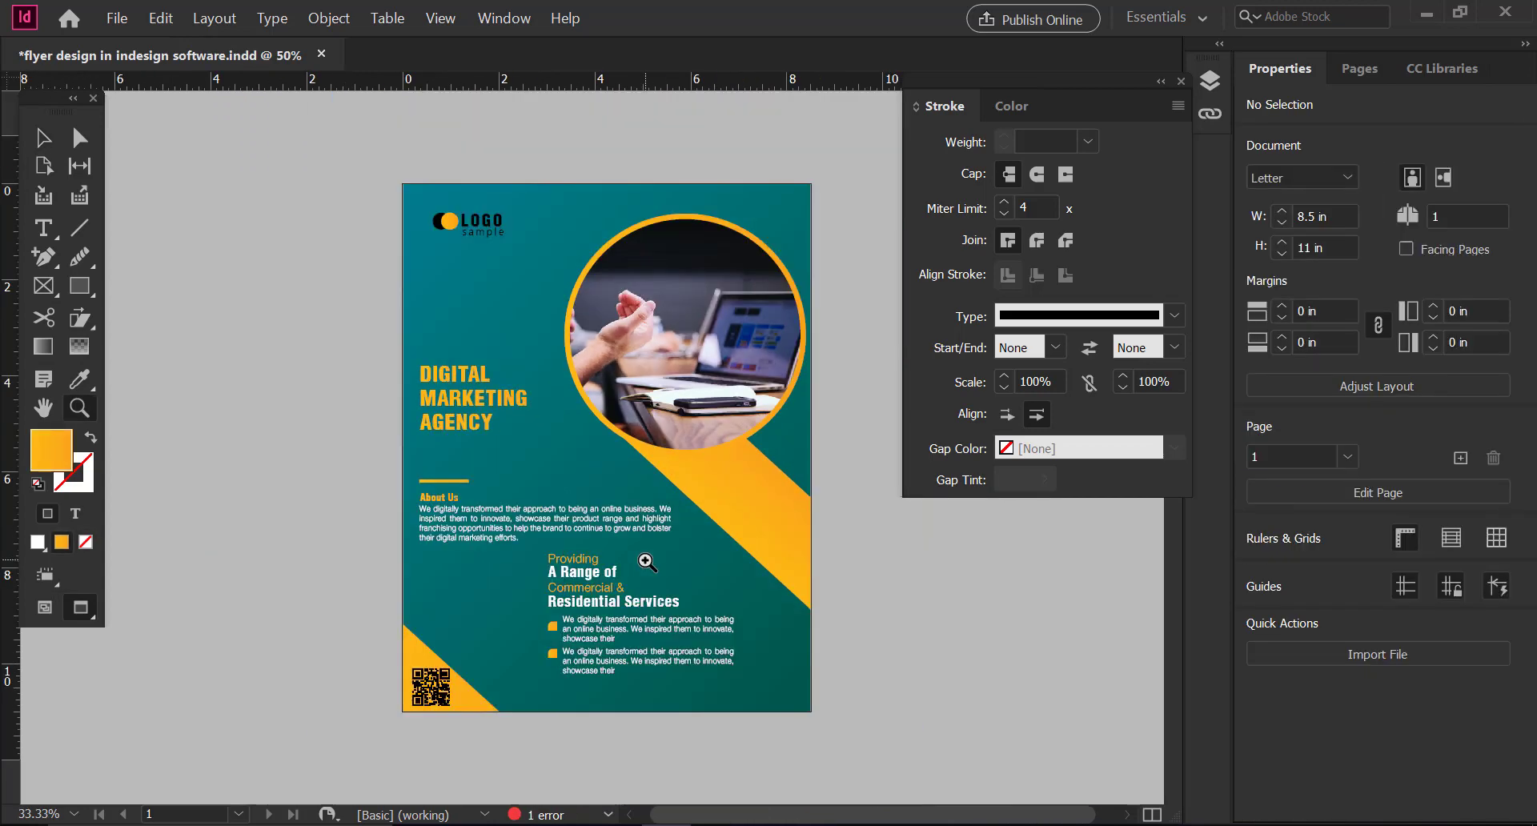
Raise the orange line and lower the headline to about X 0.32, Y 4.1 in, with the line just beneath it.
left_click(42, 139)
left_click(460, 407)
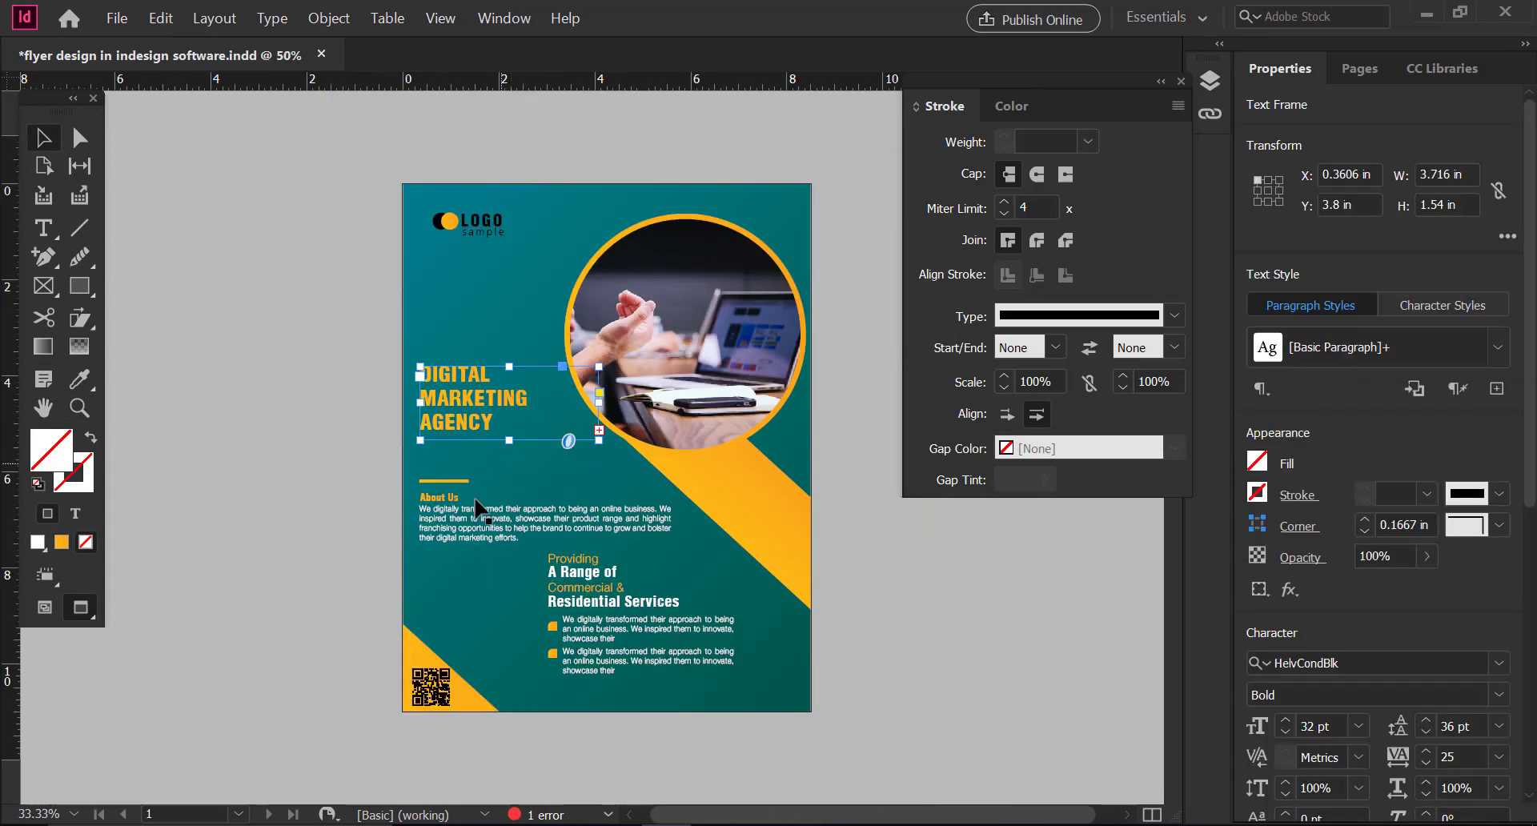
left_click_drag(461, 485, 458, 442)
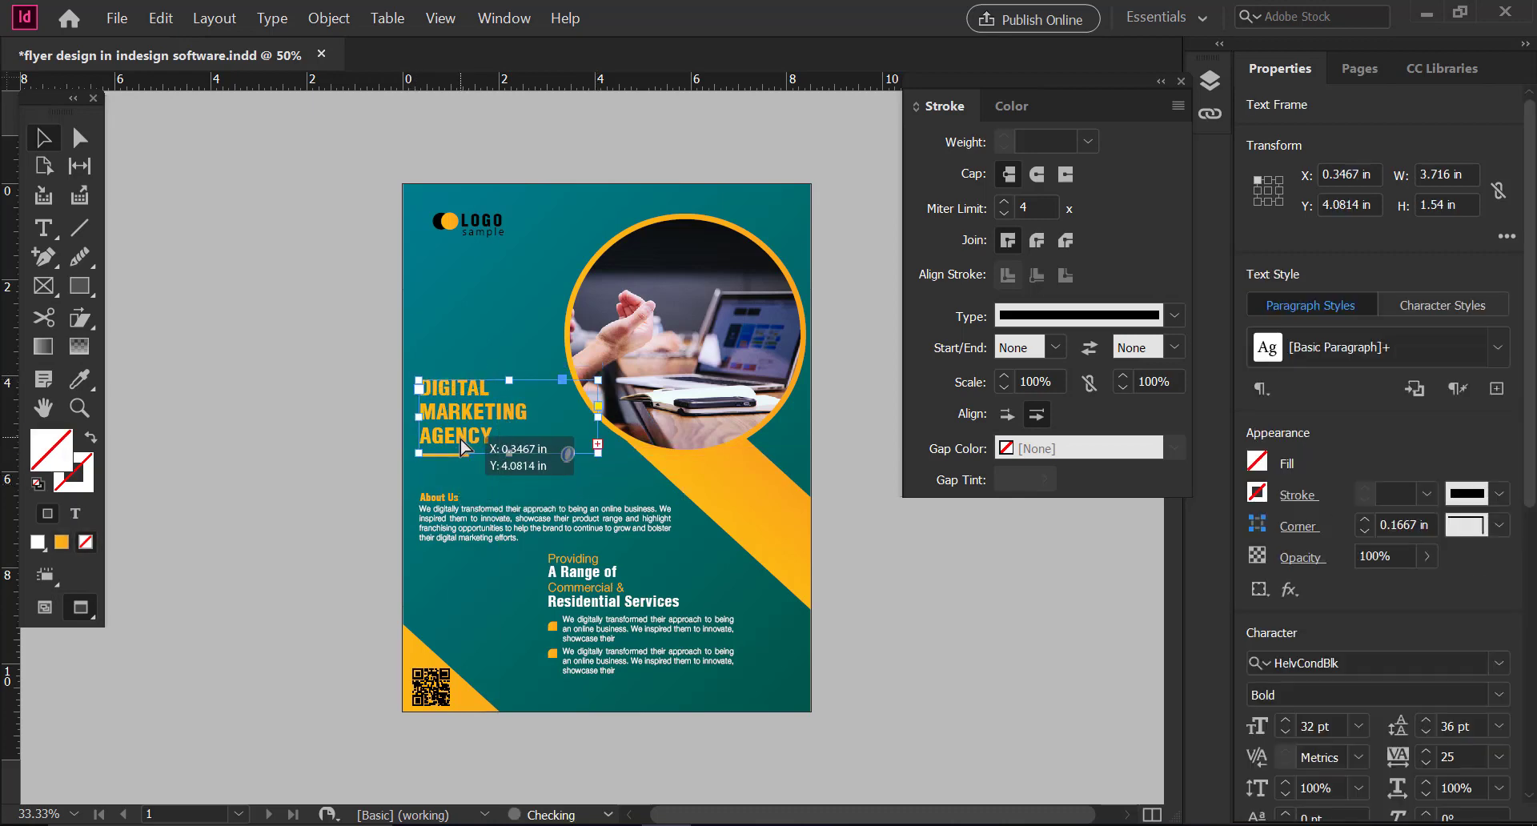
key("Left")
key("Left")
key("Down")
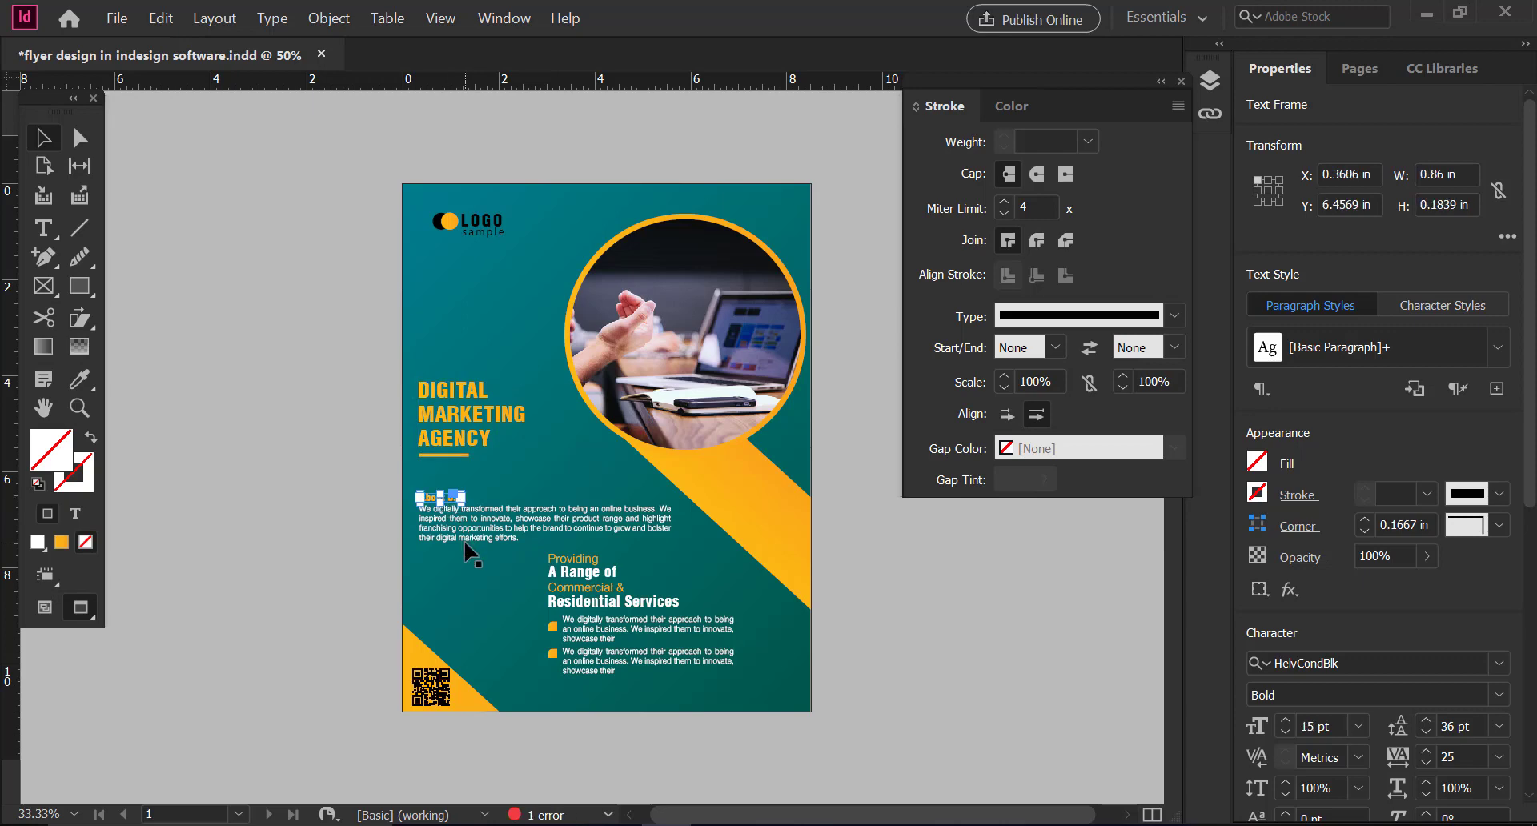
Move "About Us" and its paragraph up together to about Y 6.18 in.
left_click_drag(476, 539, 477, 533)
key("shift+Up")
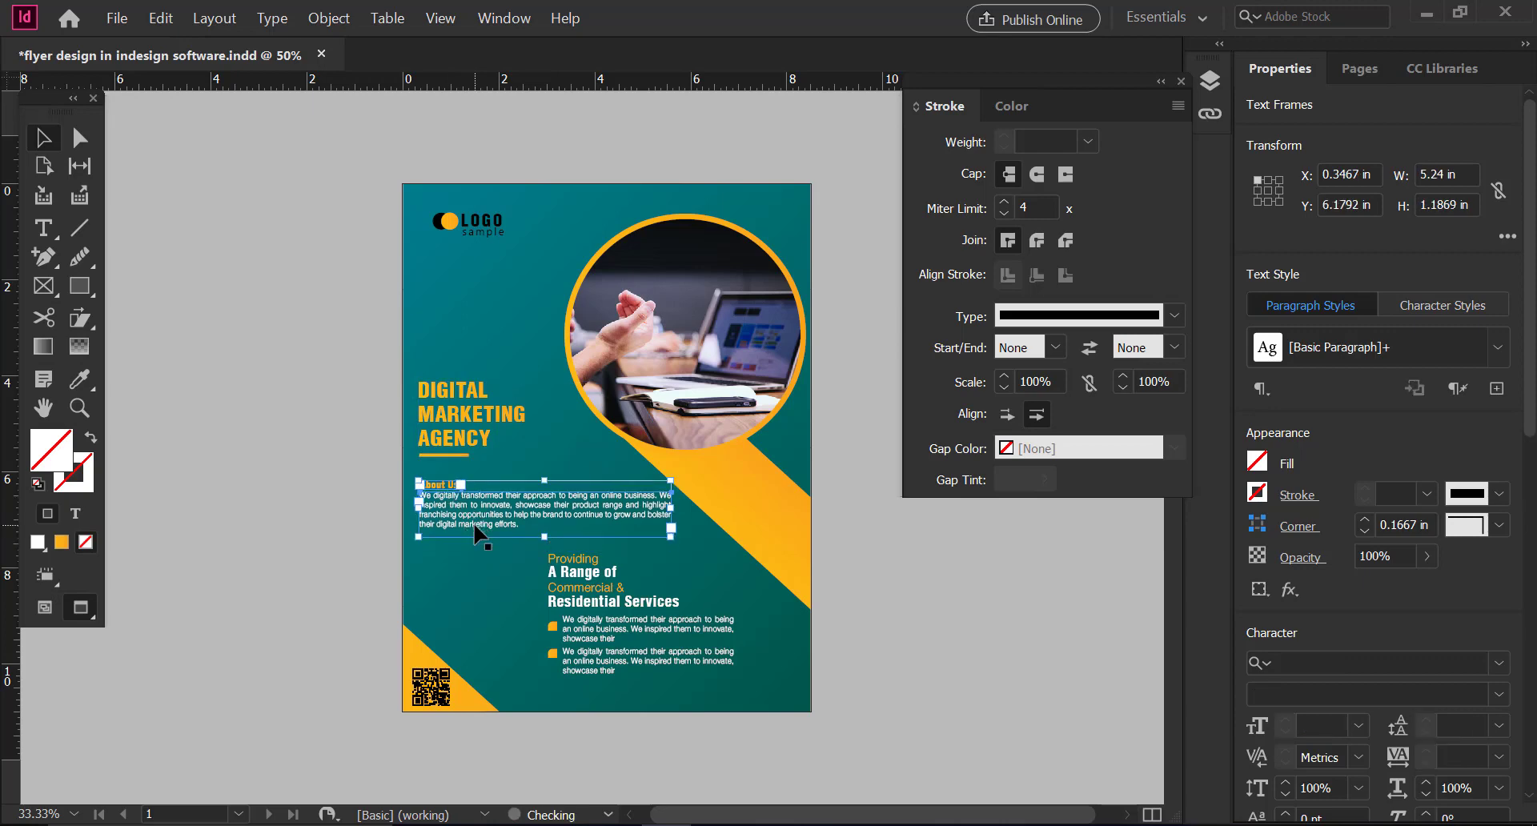
left_click(311, 543)
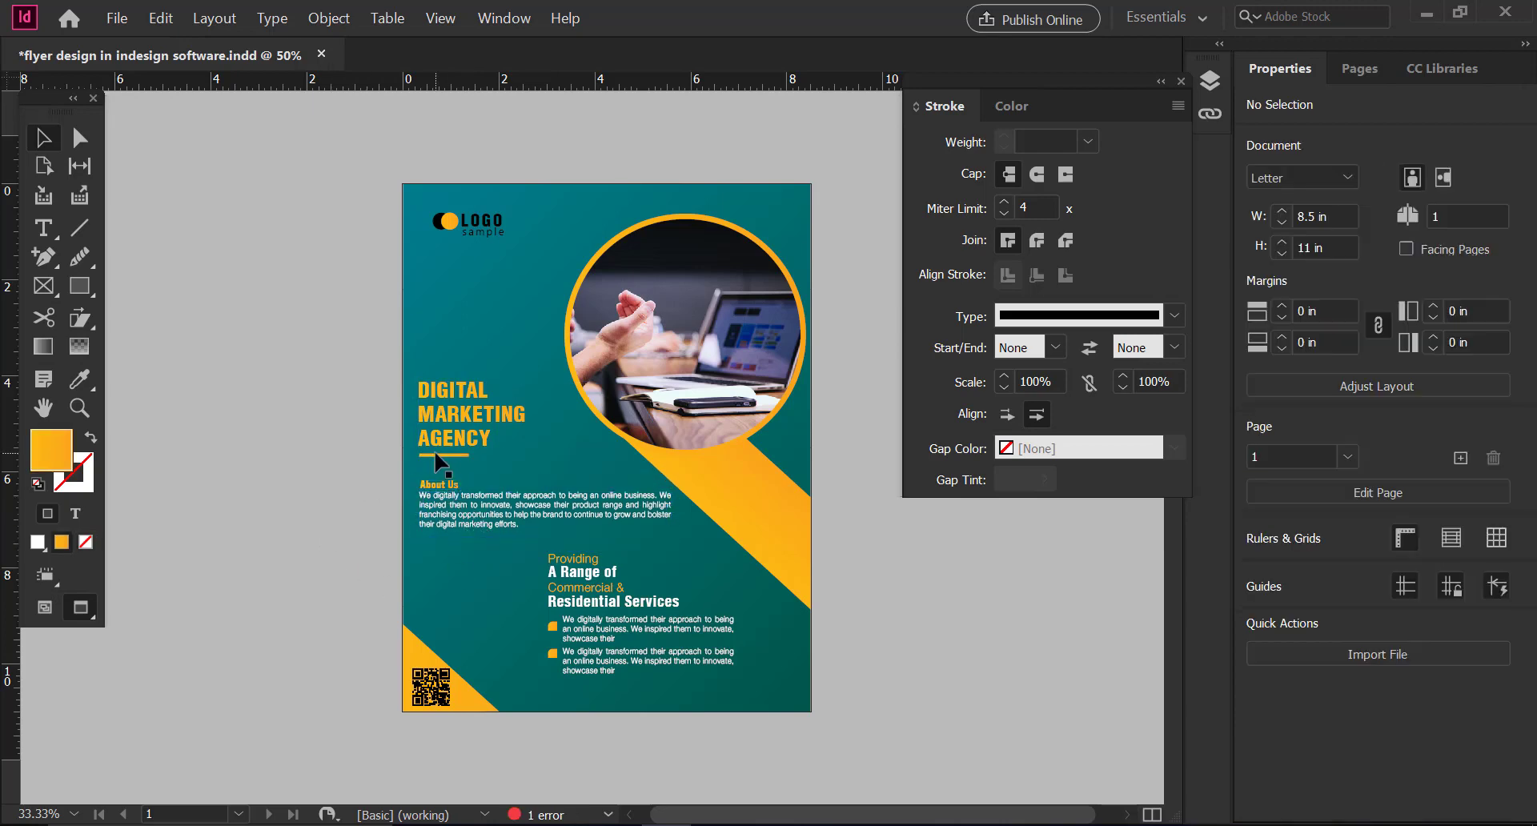
Move the headline and its orange line down together to about Y 4.54 in, just above "About Us".
left_click(442, 455)
left_click(454, 429, "shift")
left_click_drag(454, 430, 454, 450)
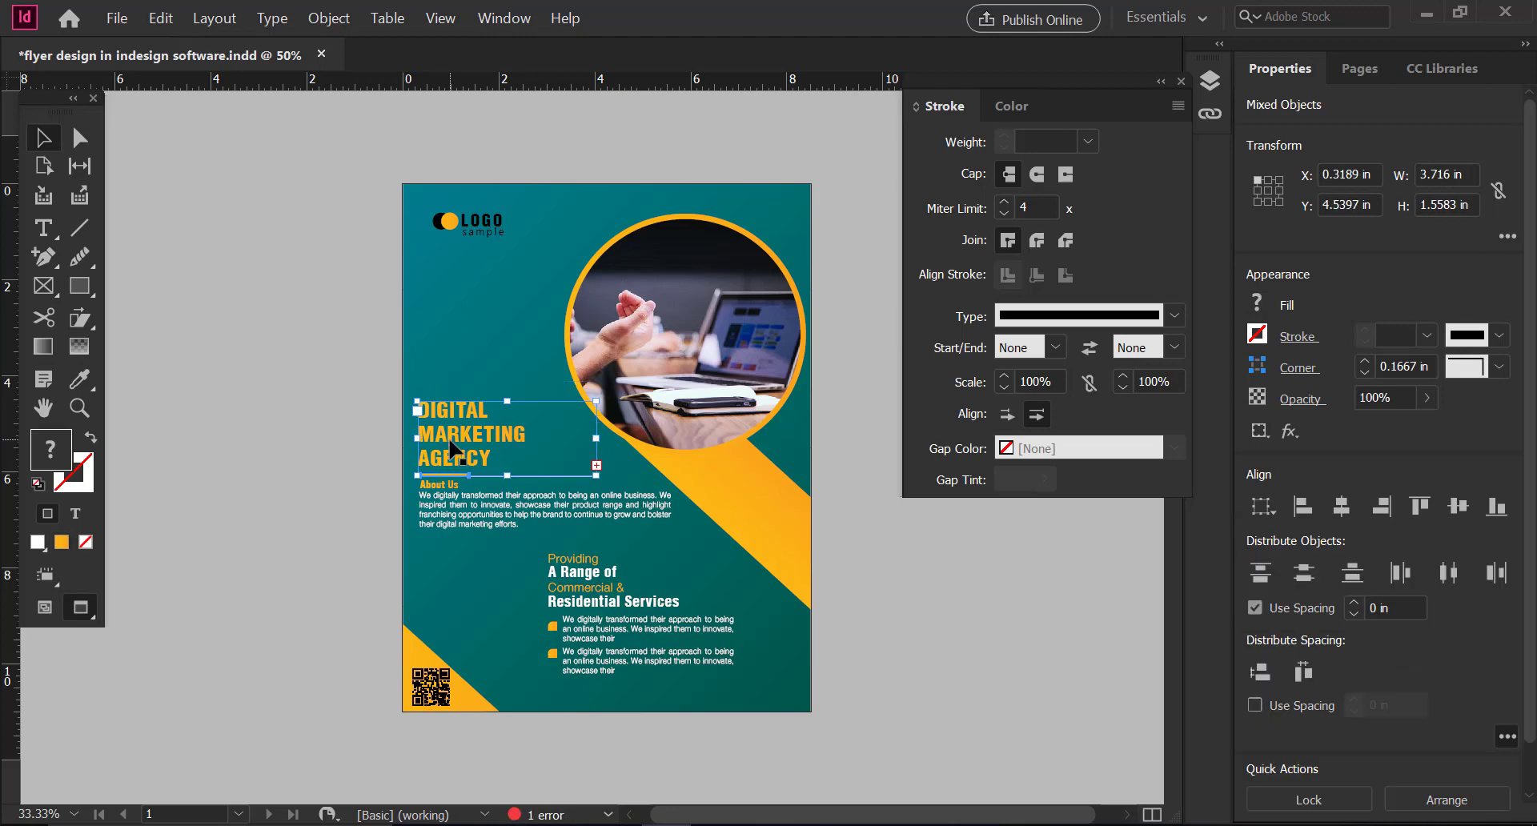
left_click(318, 590)
Move the services group to about X 2.61, Y 7.57 in.
scroll(318, 591, "right", 1)
left_click(572, 667)
left_click_drag(571, 667, 553, 660)
left_click(818, 638)
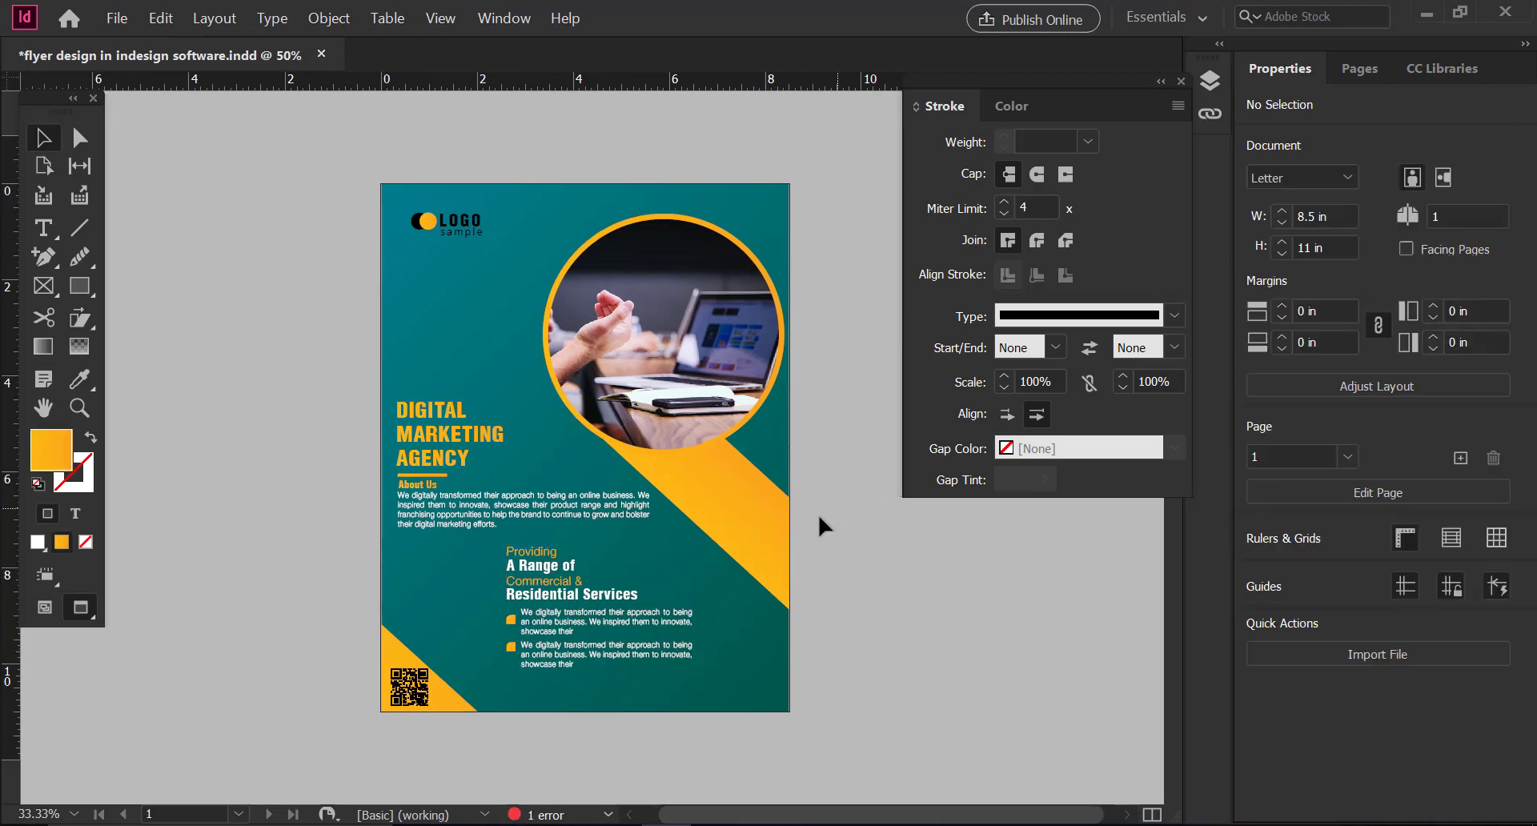
Duplicate "About Us" beside the QR code at the foot of the page and change the copy's text to "Contact Now:".
scroll(696, 420, "right", 1)
key("ctrl+space")
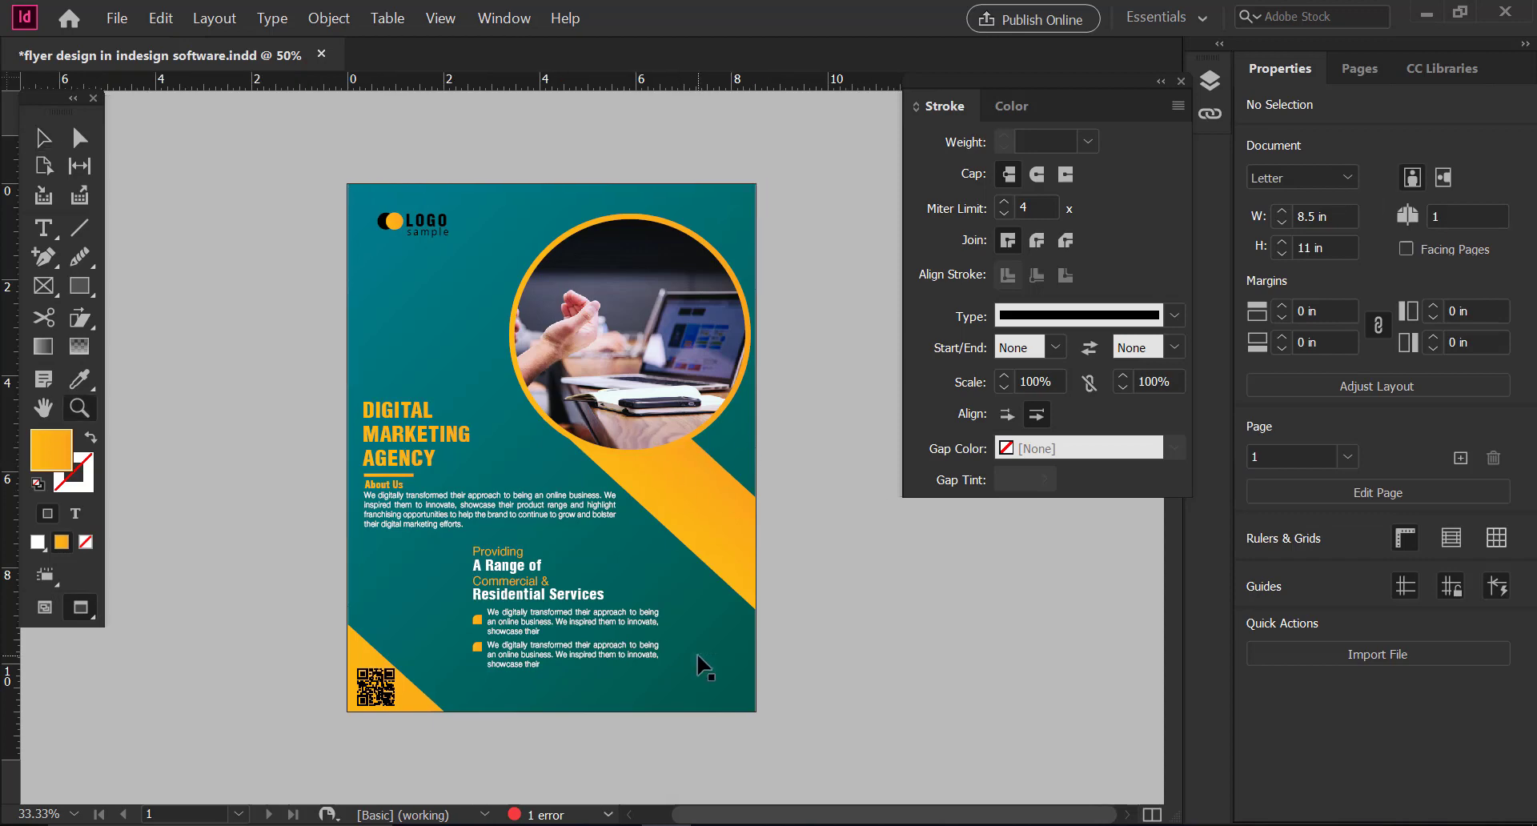
left_click_drag(327, 165, 758, 719)
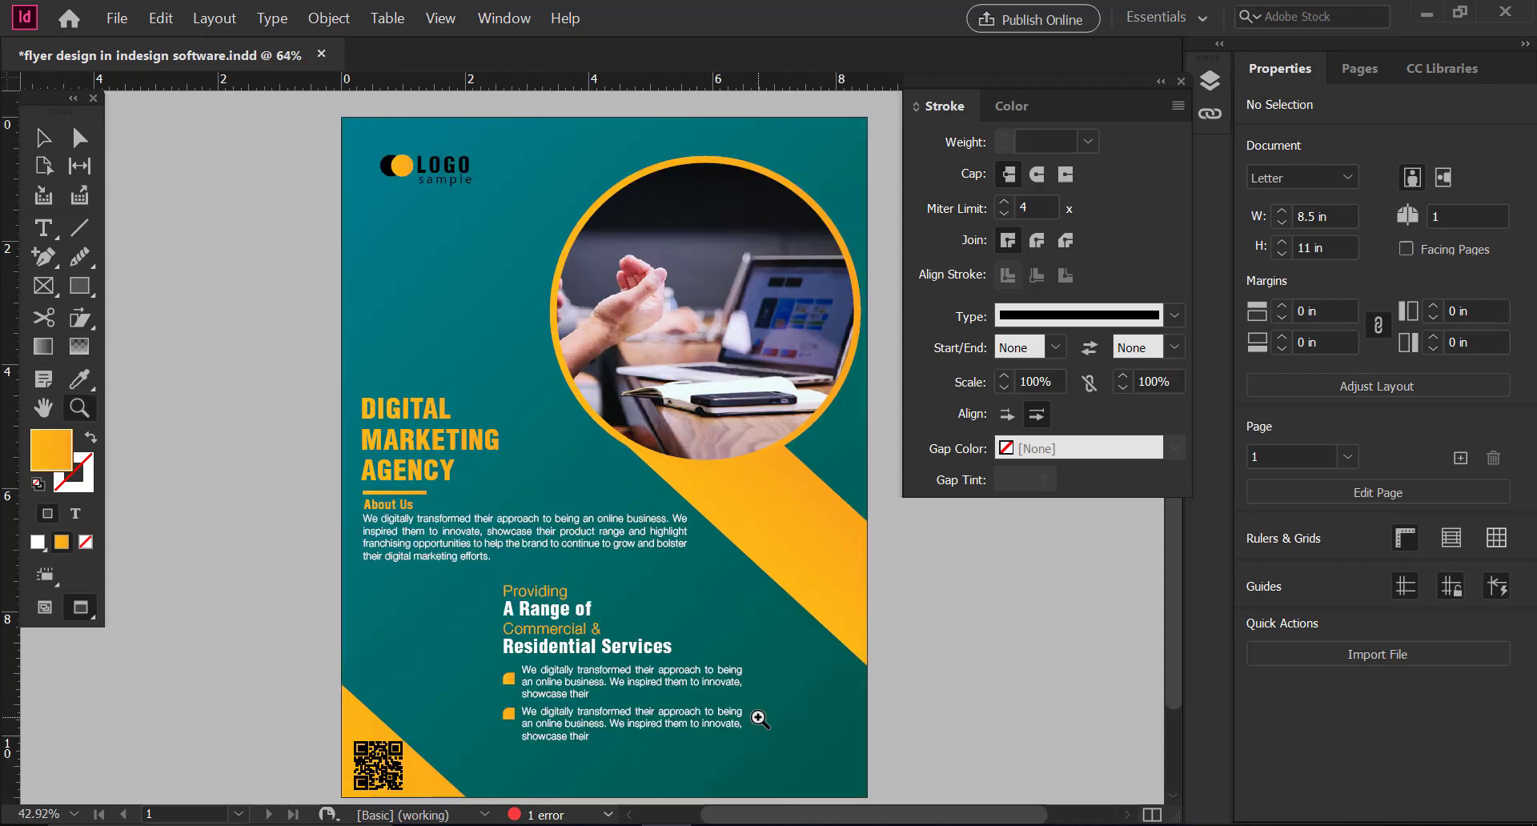
left_click(48, 142)
left_click_drag(617, 542, 556, 312)
key("ctrl+equal")
key("ctrl+equal")
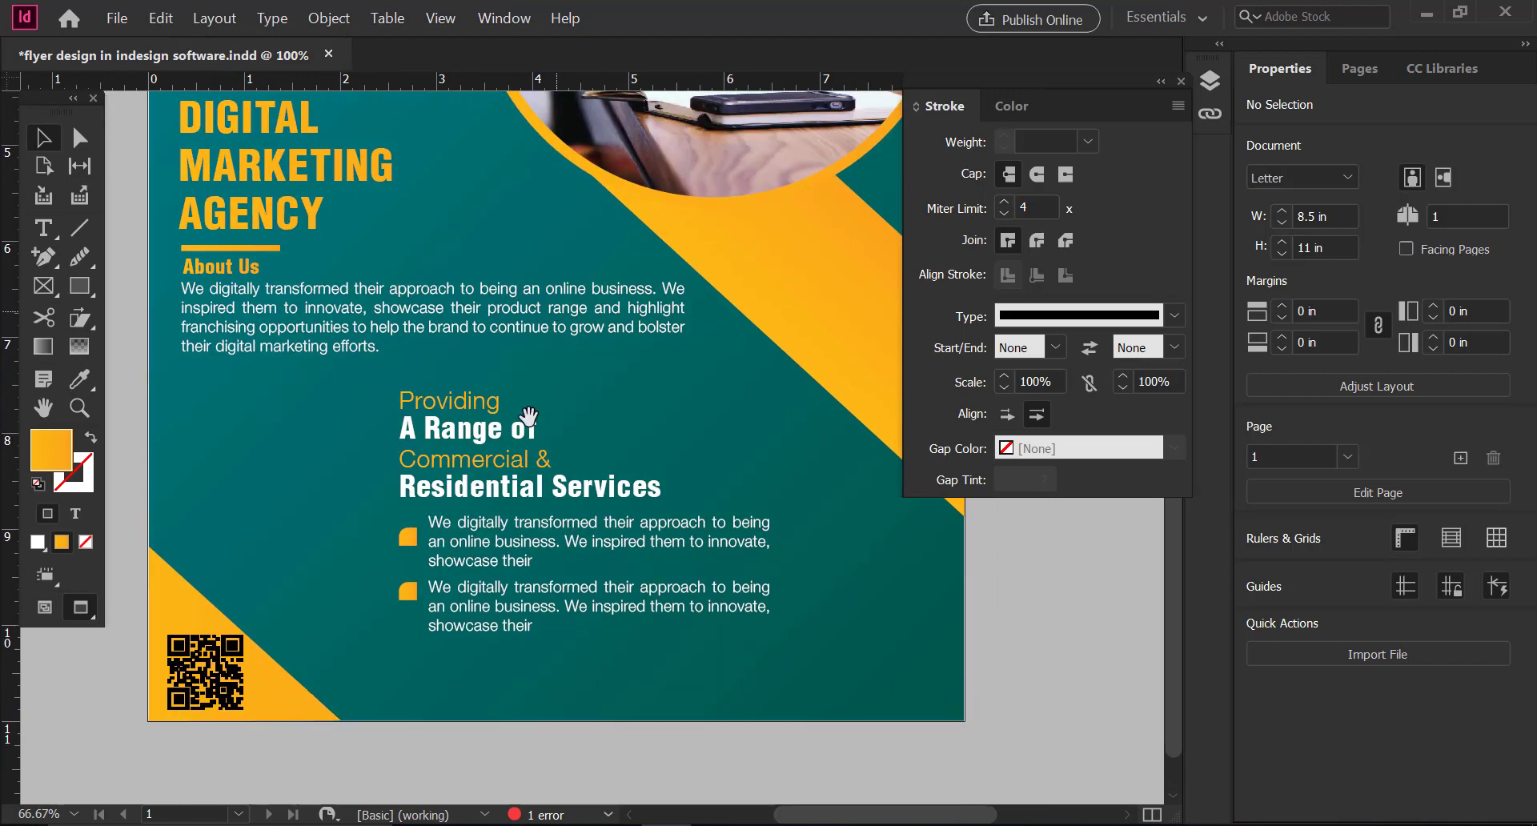
left_click_drag(523, 513, 529, 456)
left_click(450, 376)
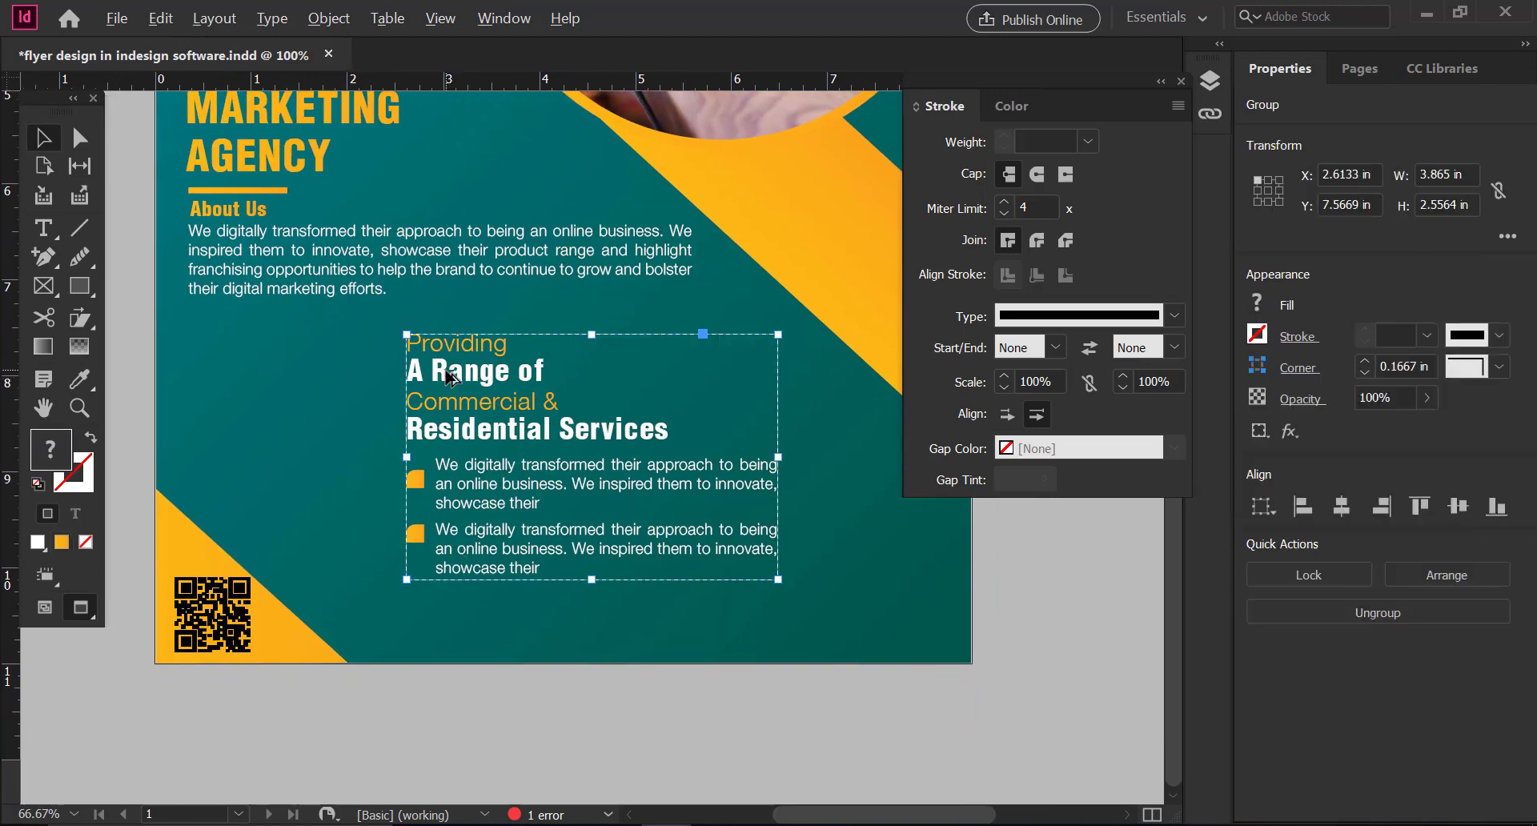
left_click(262, 211)
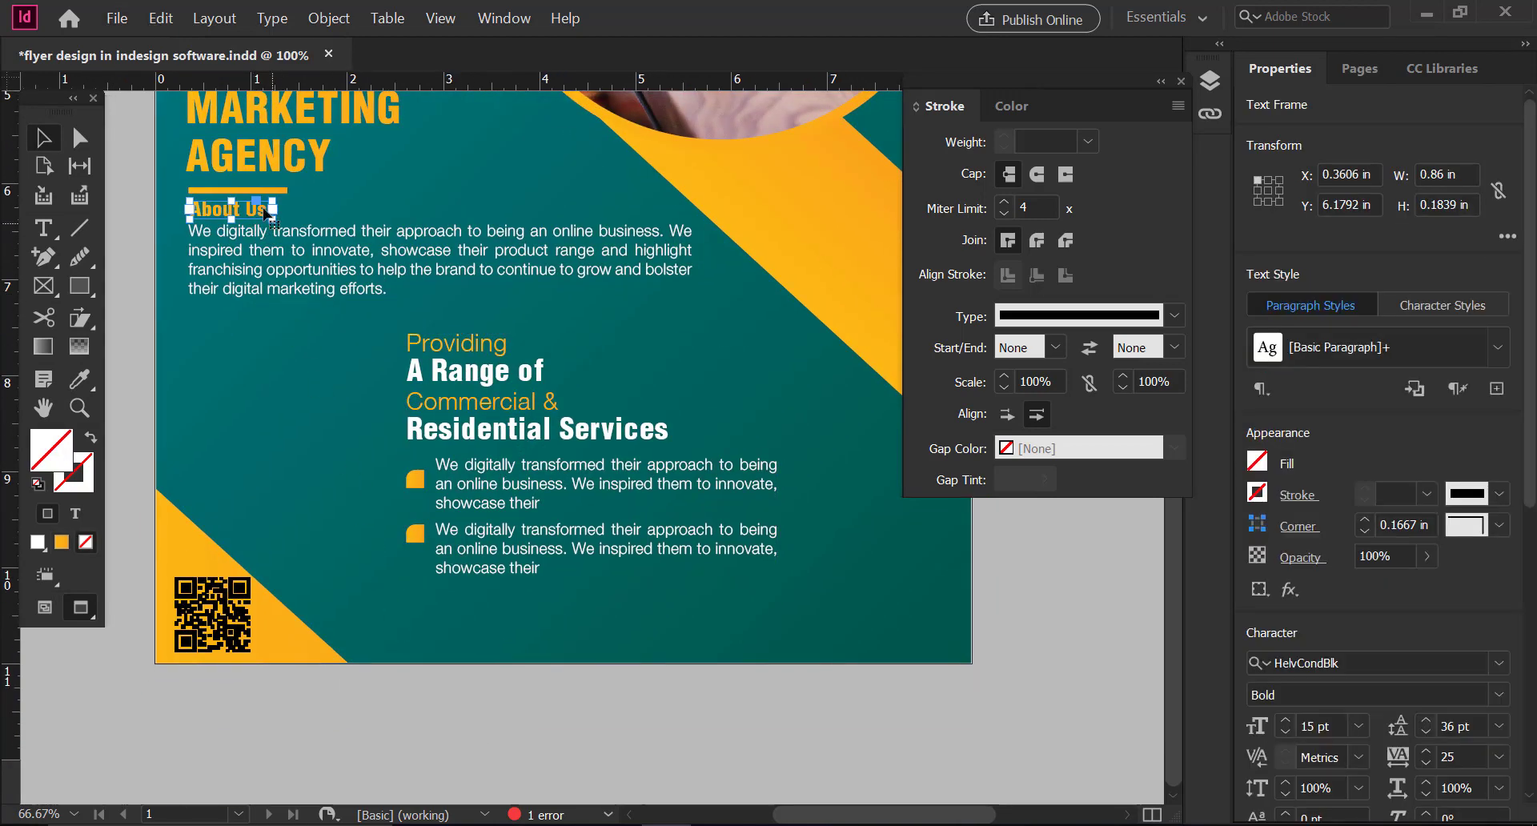
left_click_drag(260, 208, 488, 629)
double_click(381, 609)
key("ctrl+a")
type("Cont")
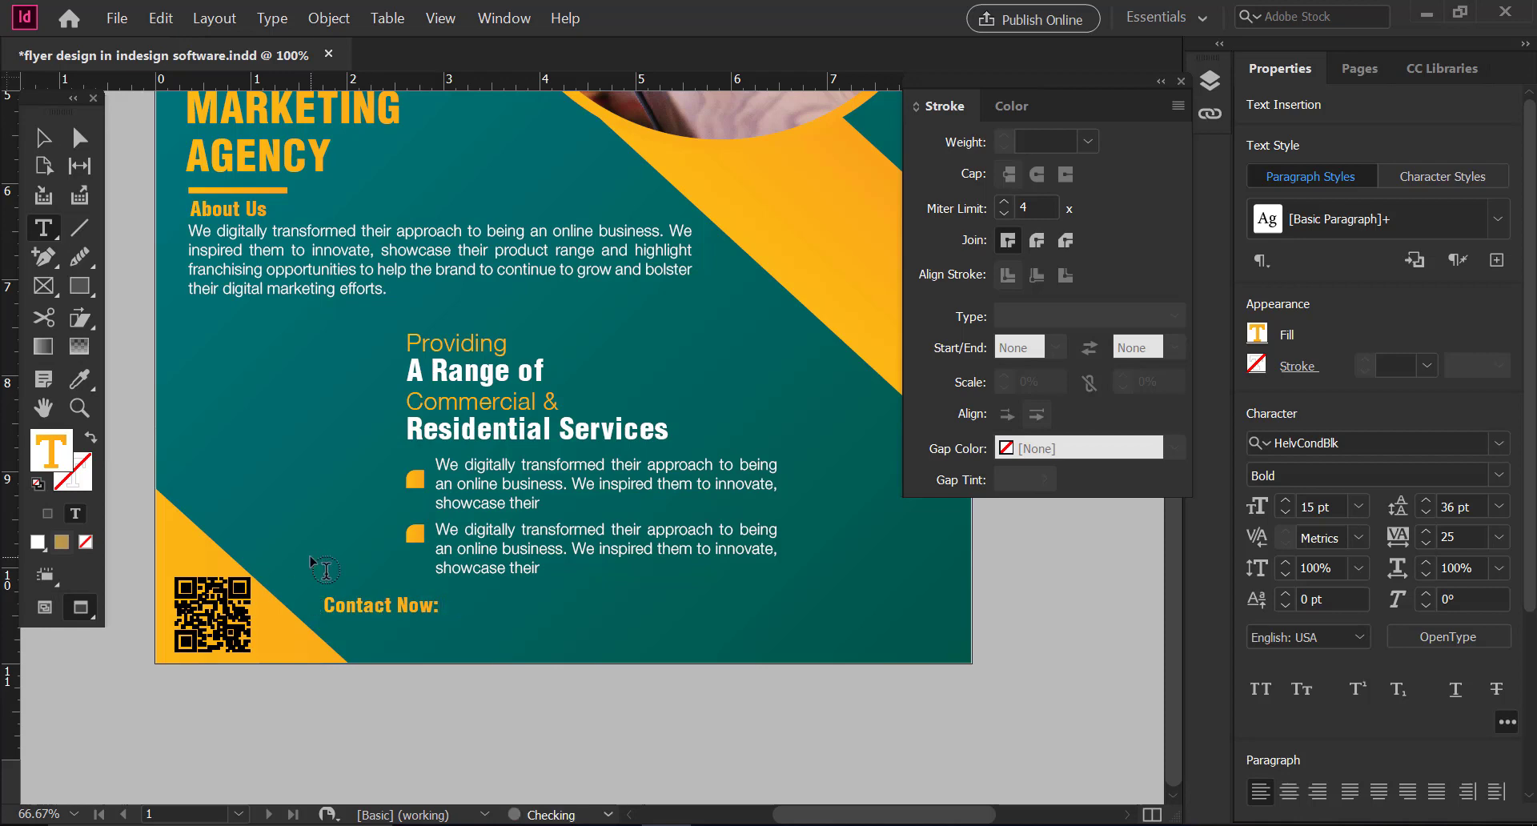
Widen the "Contact Now:" frame toward the page's right edge and add a long row of underscores after the text.
key("Escape")
left_click_drag(488, 628, 924, 628)
double_click(645, 613)
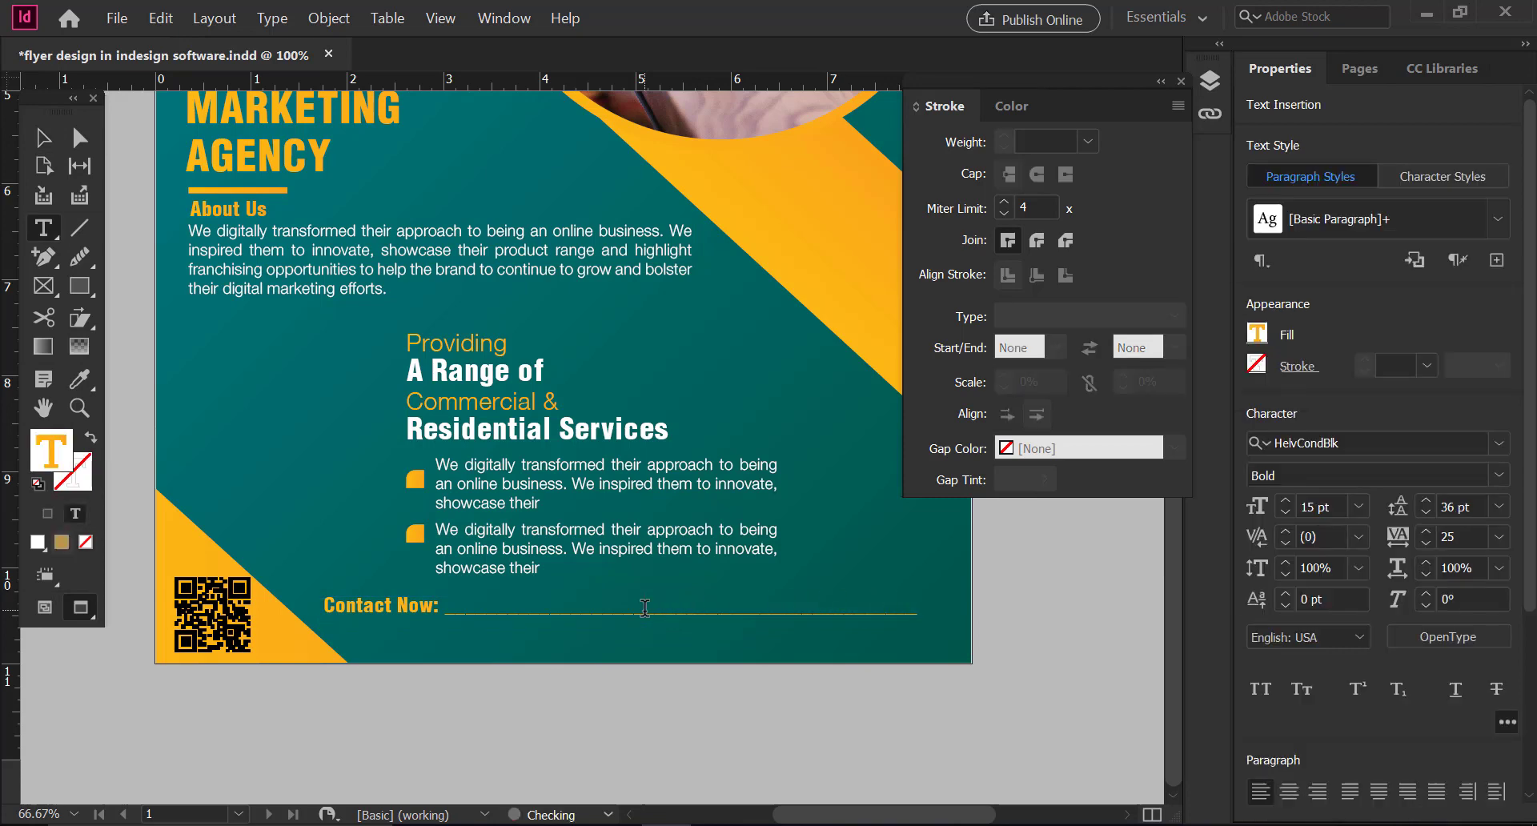
left_click(38, 148)
left_click(624, 713)
Enlarge the logo in the flyer's upper-left corner slightly.
left_click_drag(517, 404, 534, 519)
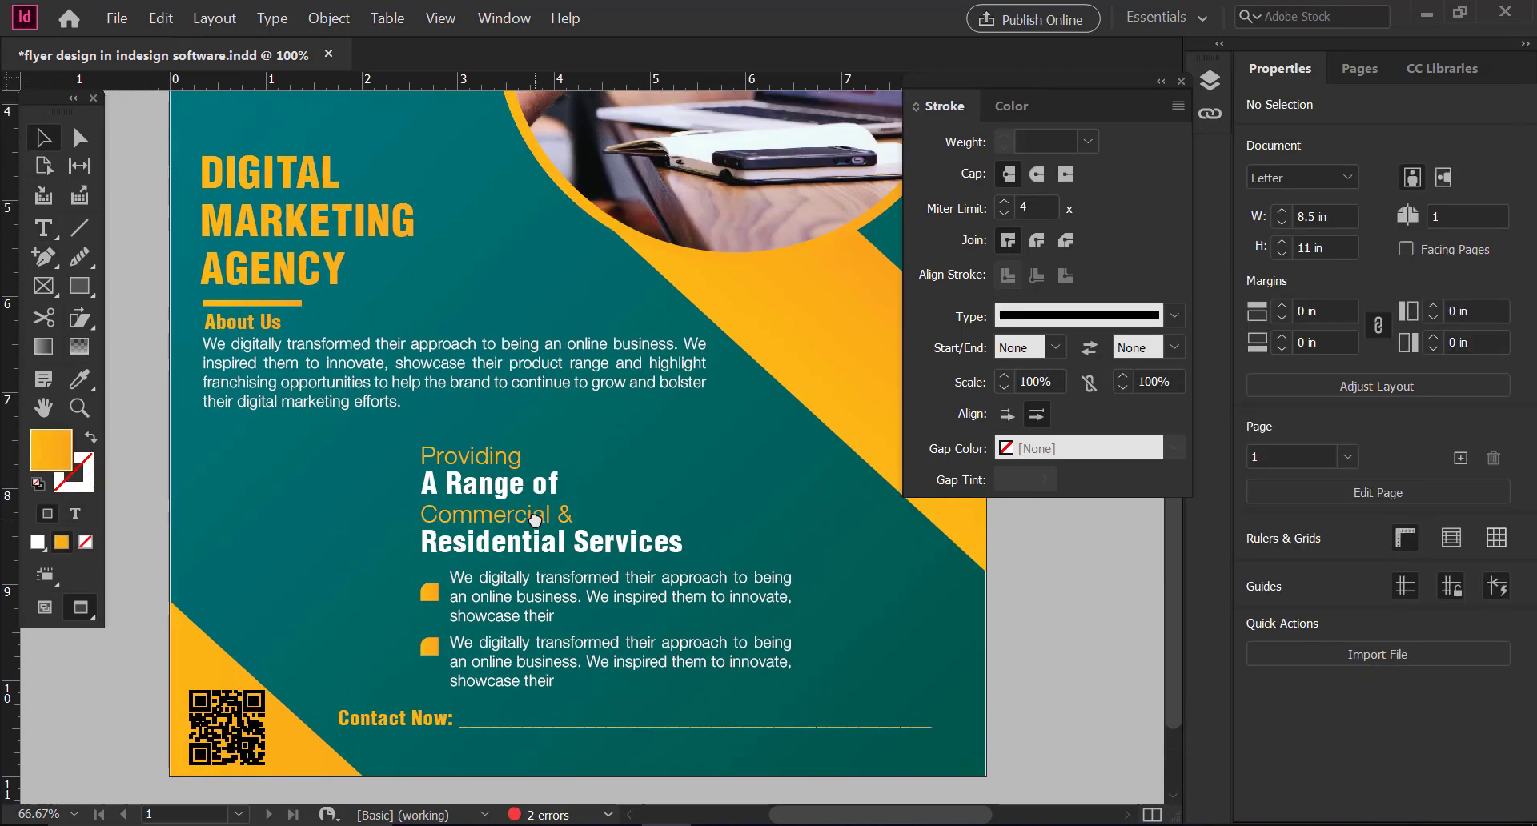
key("ctrl+minus")
key("ctrl+minus")
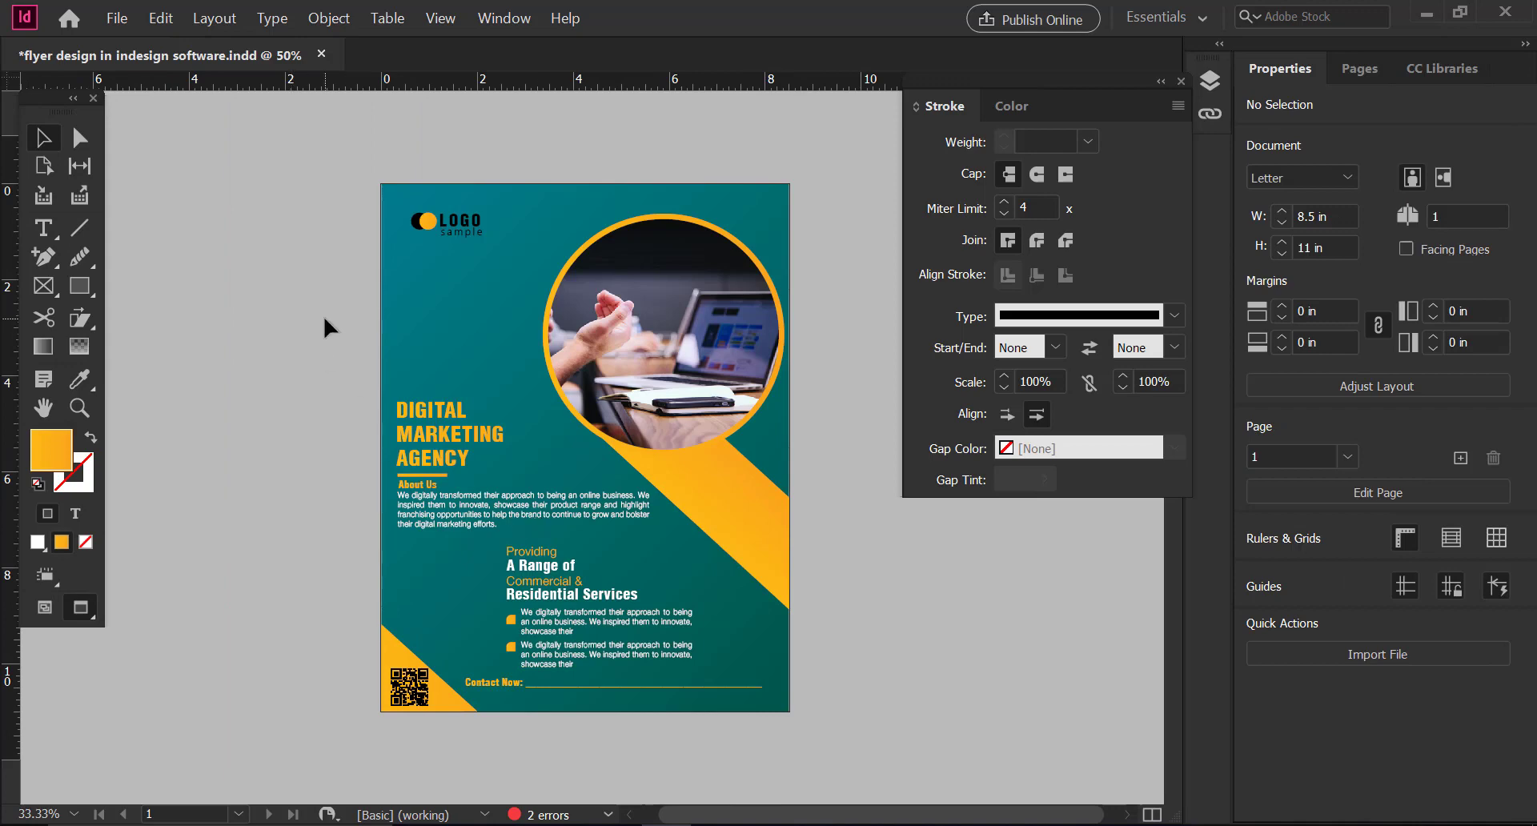
left_click_drag(526, 240, 556, 248)
left_click(557, 592)
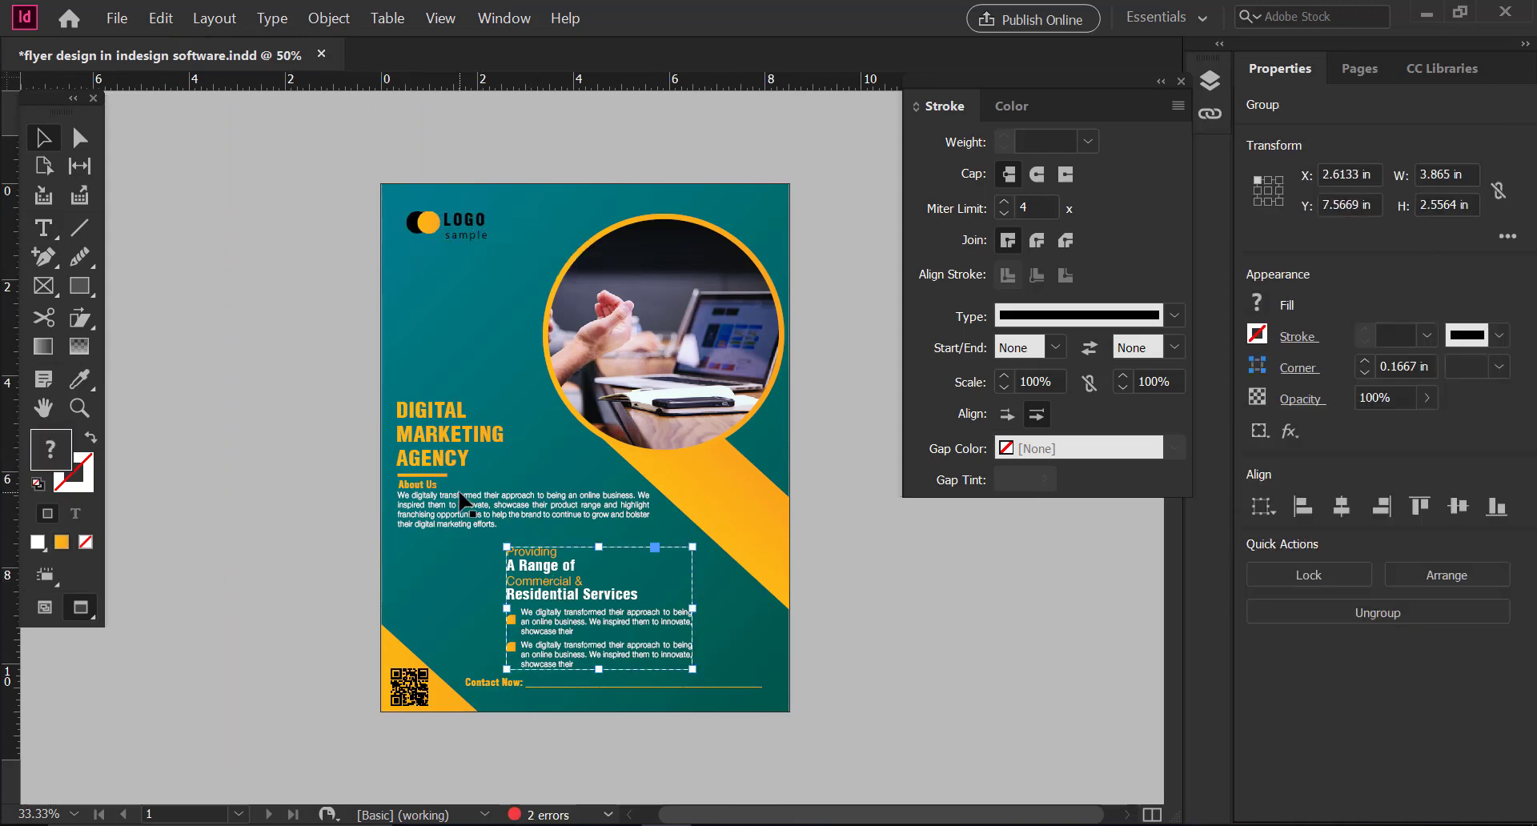
left_click(226, 411)
Place a turned copy of the orange band behind the photo toward the page's upper-right corner, at about X 5.06, Y 2.81 in.
left_click_drag(602, 449, 578, 454)
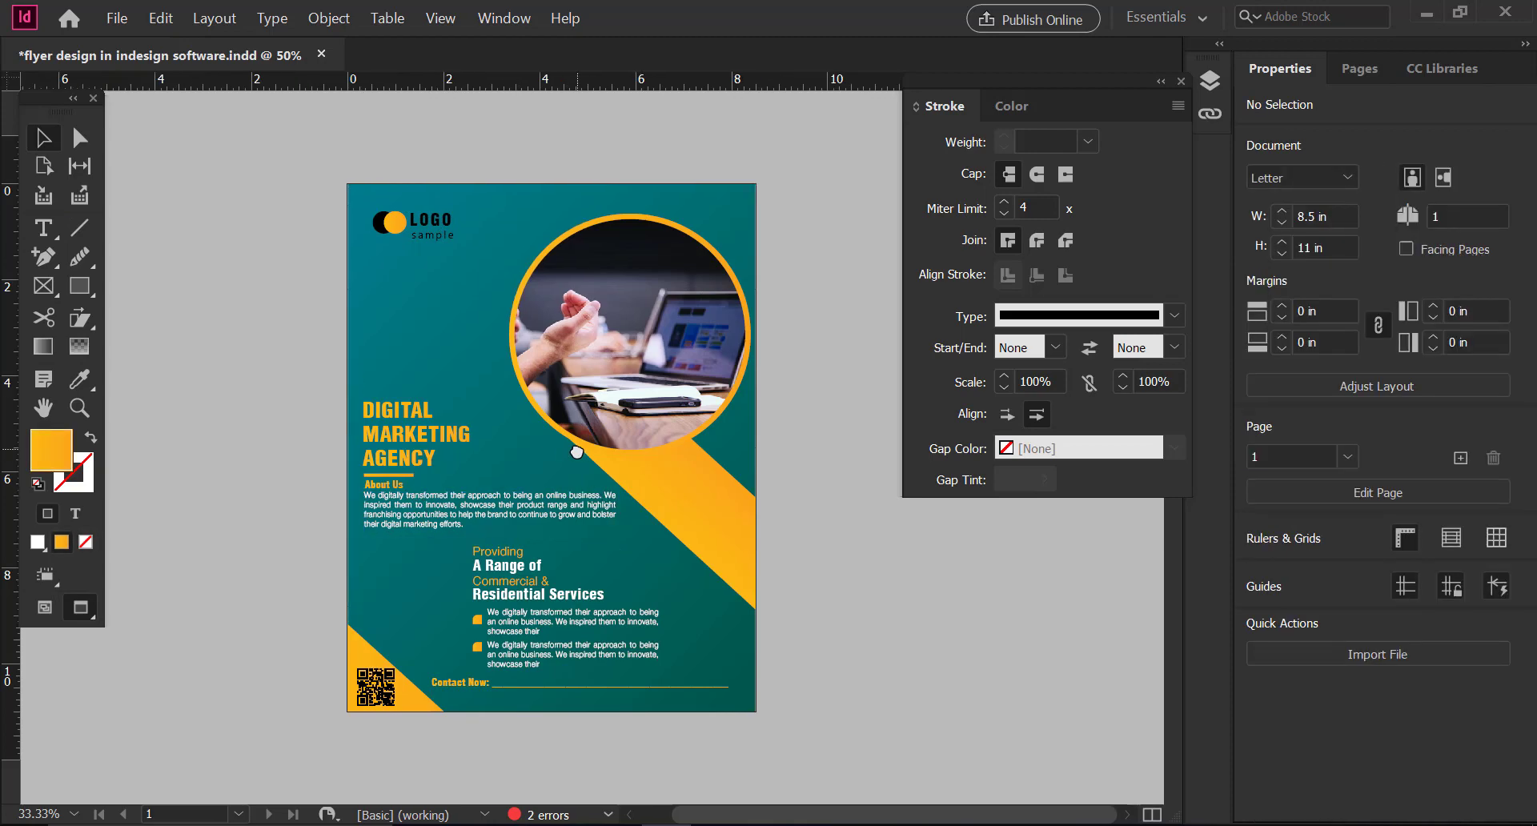
left_click_drag(715, 560, 833, 151)
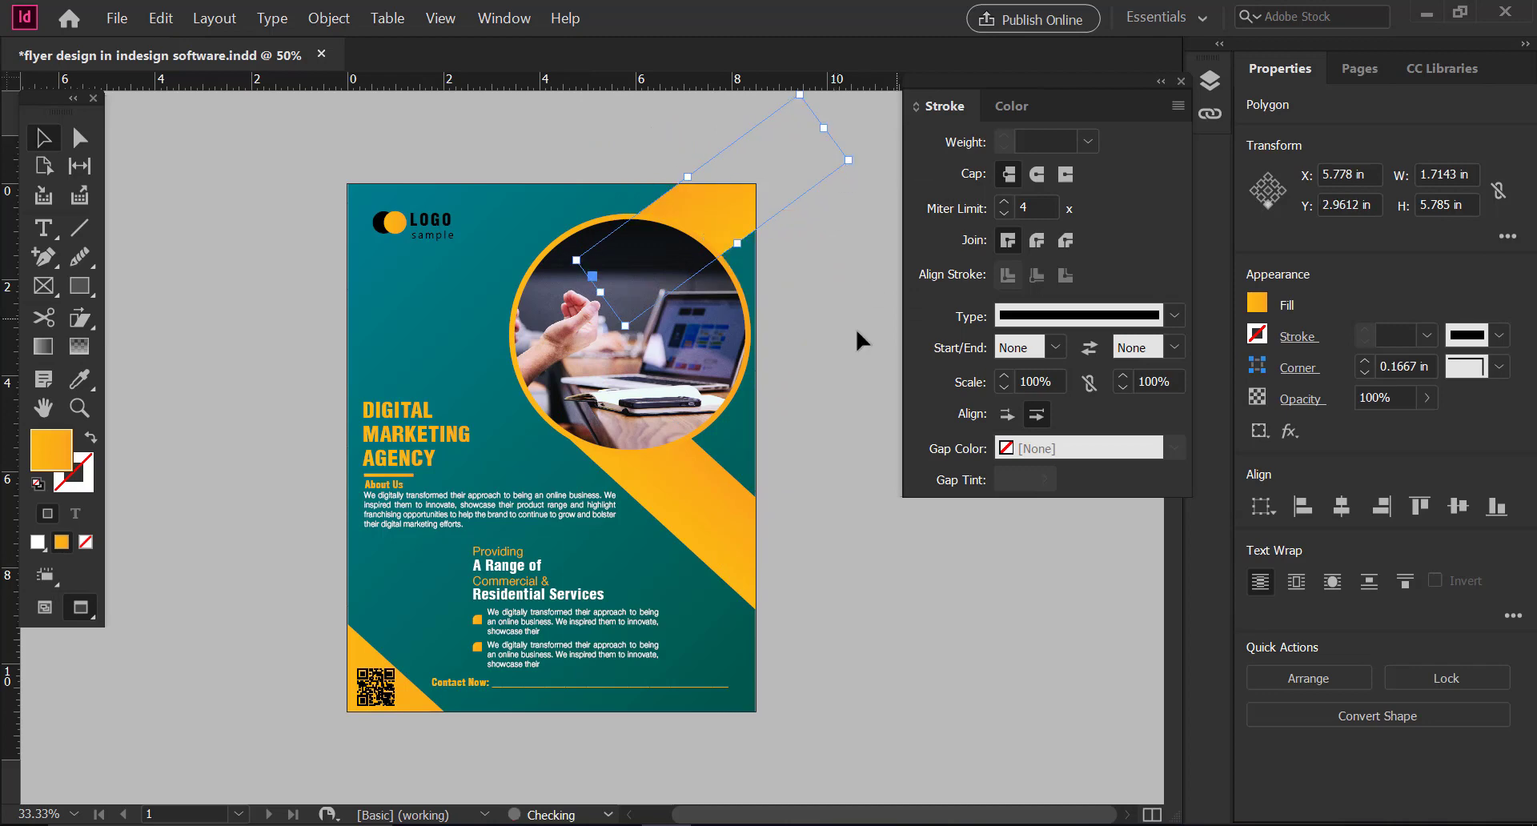
left_click_drag(706, 226, 681, 228)
left_click(871, 304)
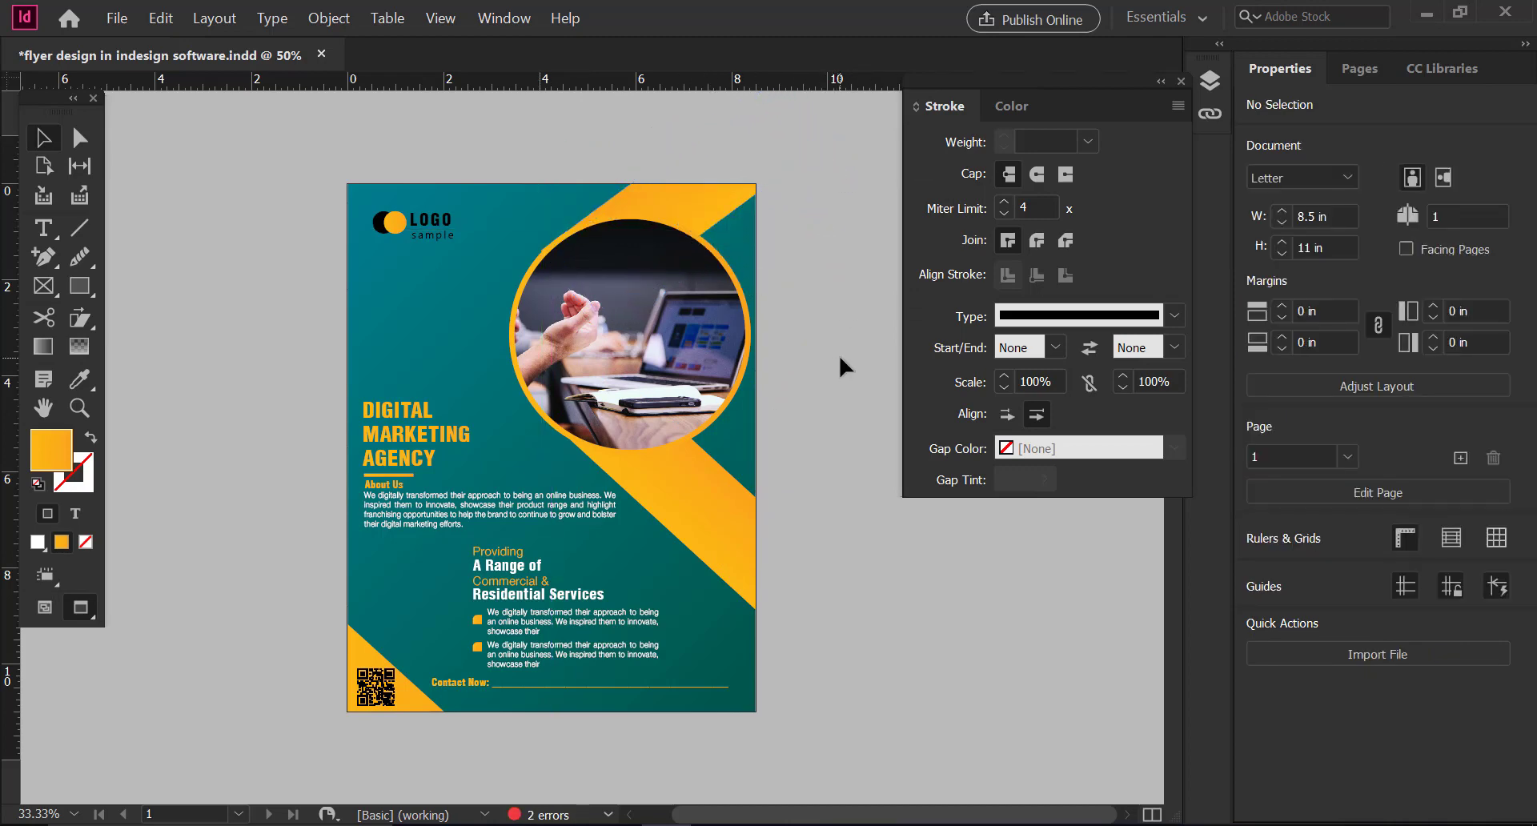
left_click(720, 208)
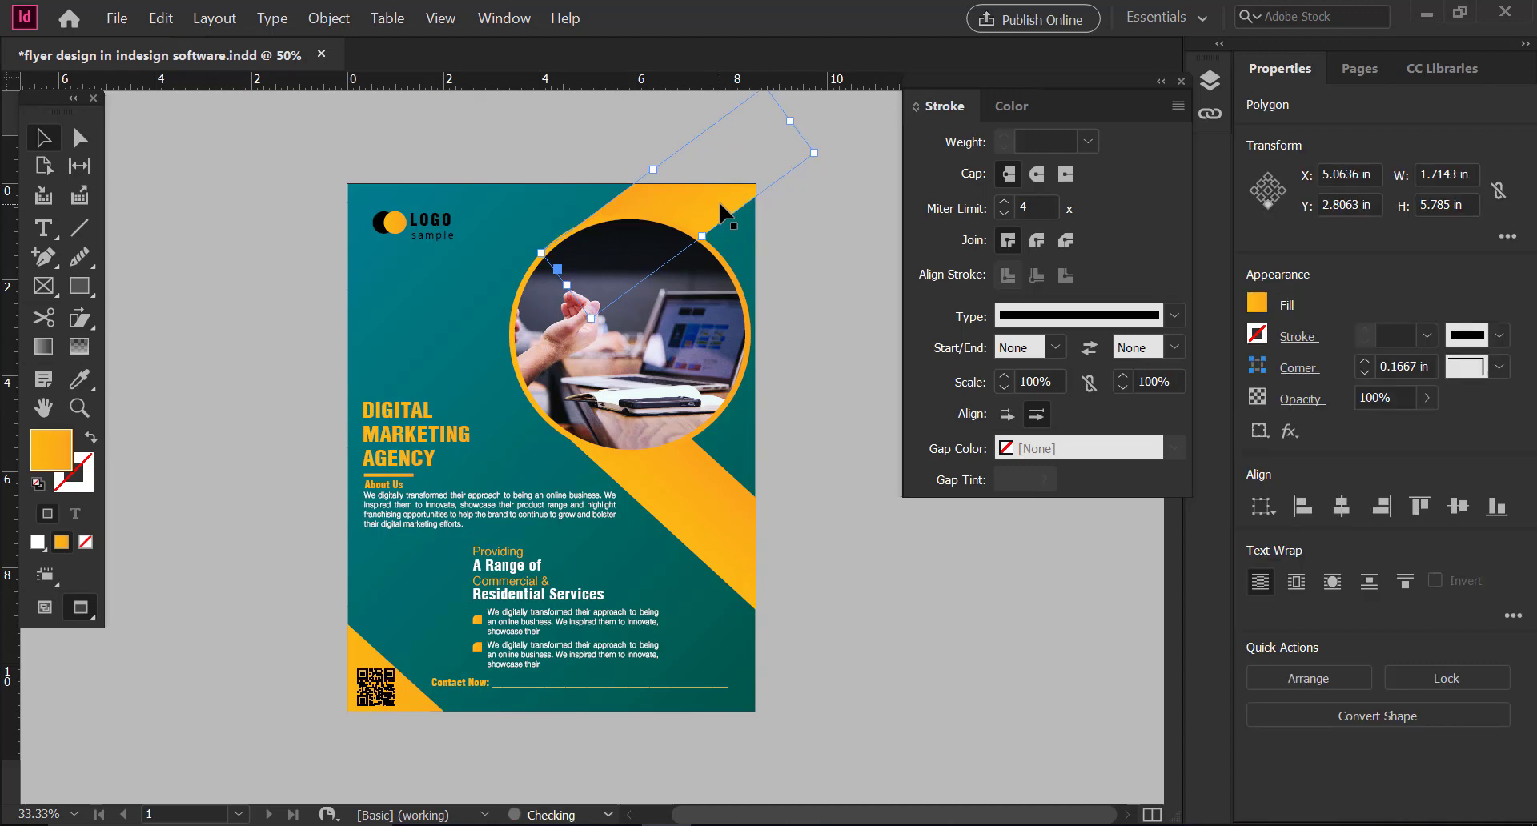
Enlarge the ringed circular photo slightly and nudge it up and to the left over the orange bands.
left_click(567, 163)
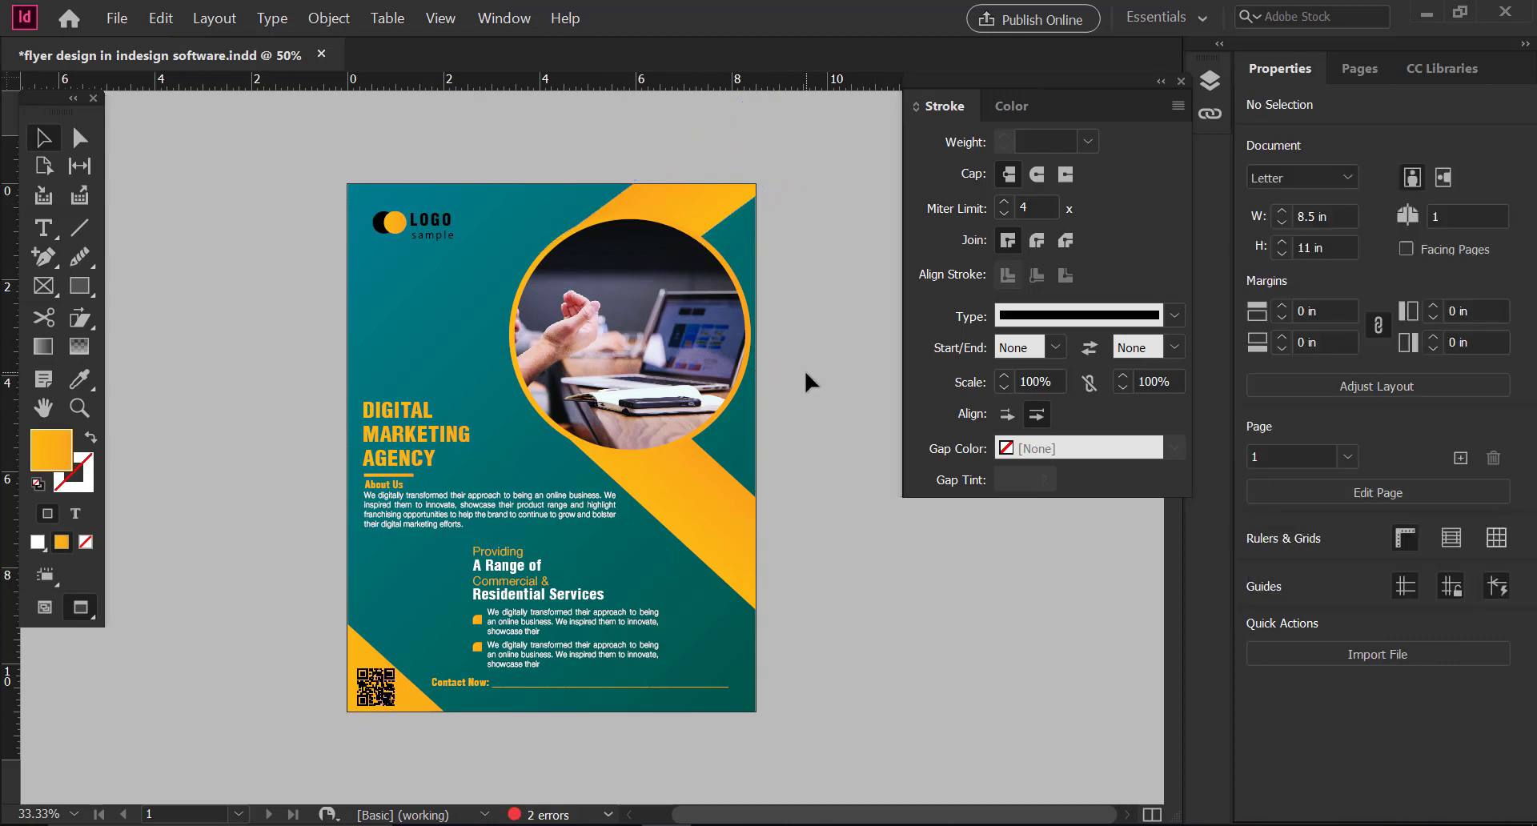
left_click(736, 352)
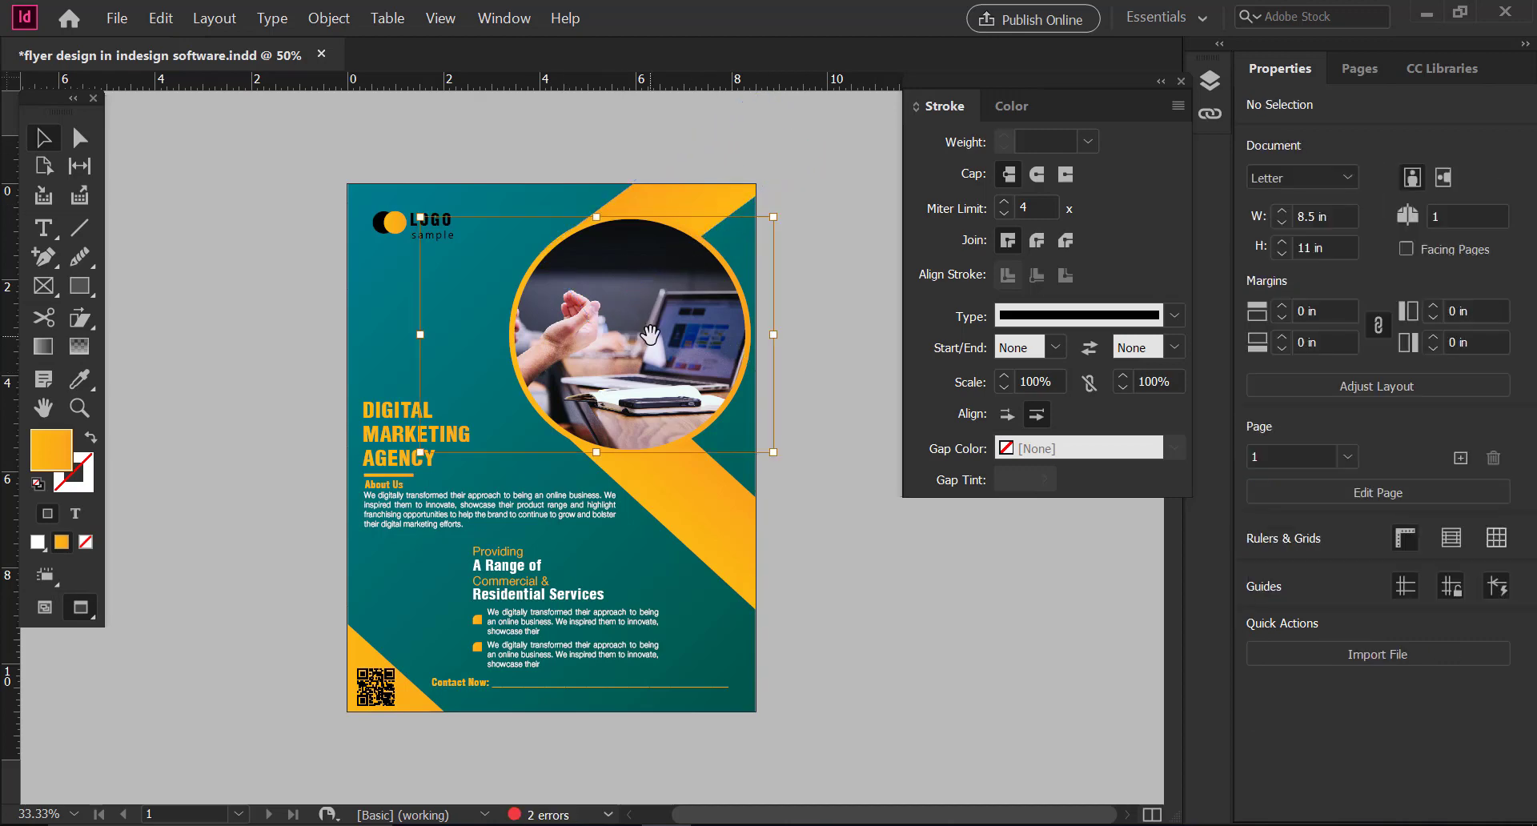
left_click_drag(407, 461, 406, 463)
left_click(727, 336)
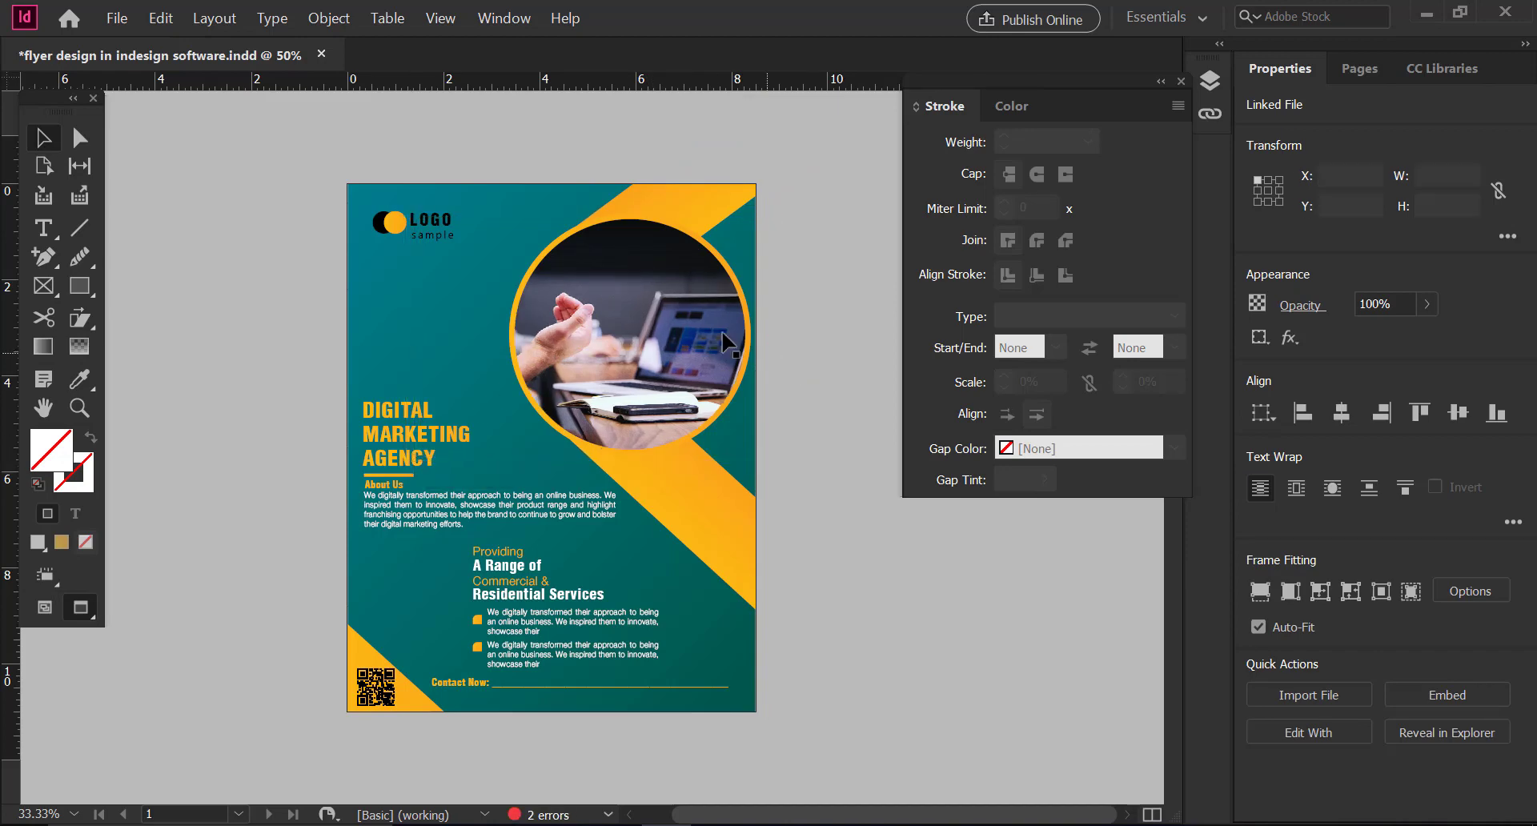
left_click_drag(508, 454, 497, 467)
left_click_drag(620, 384, 633, 396)
left_click(811, 398)
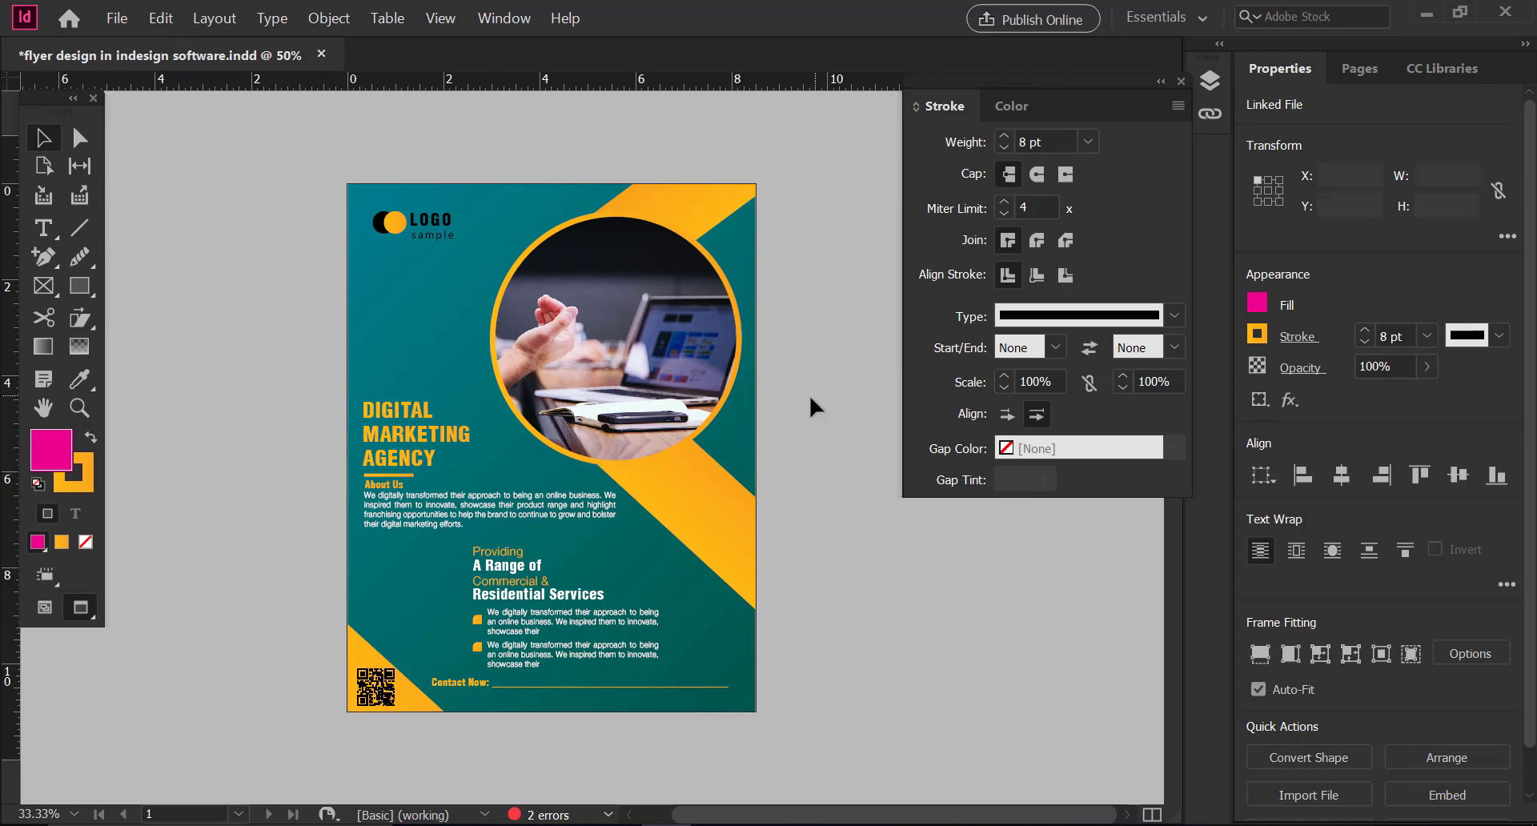
left_click_drag(777, 295, 792, 296)
left_click(444, 242)
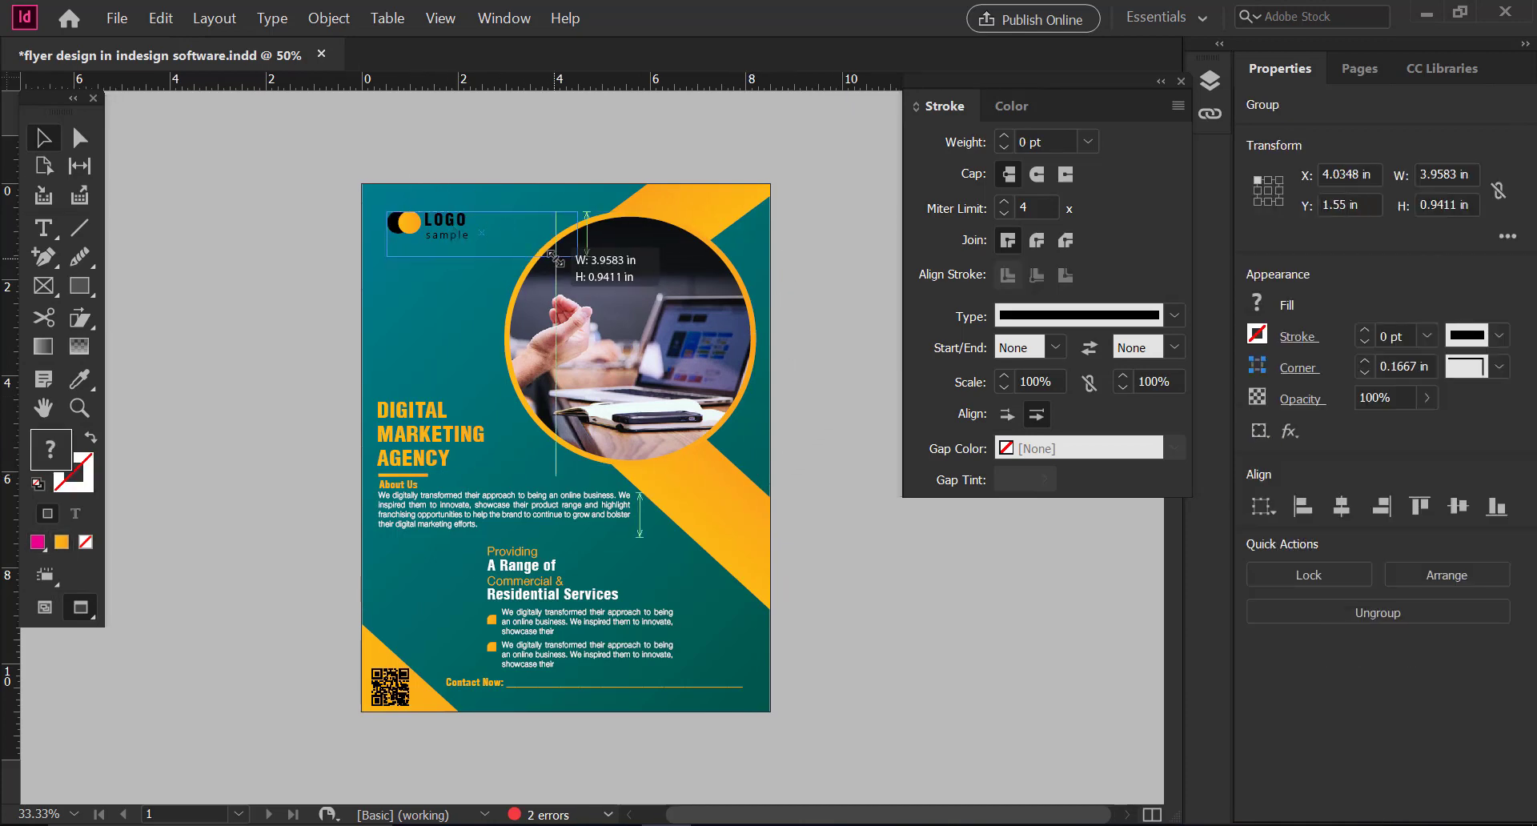
key("ctrl+z")
left_click(850, 234)
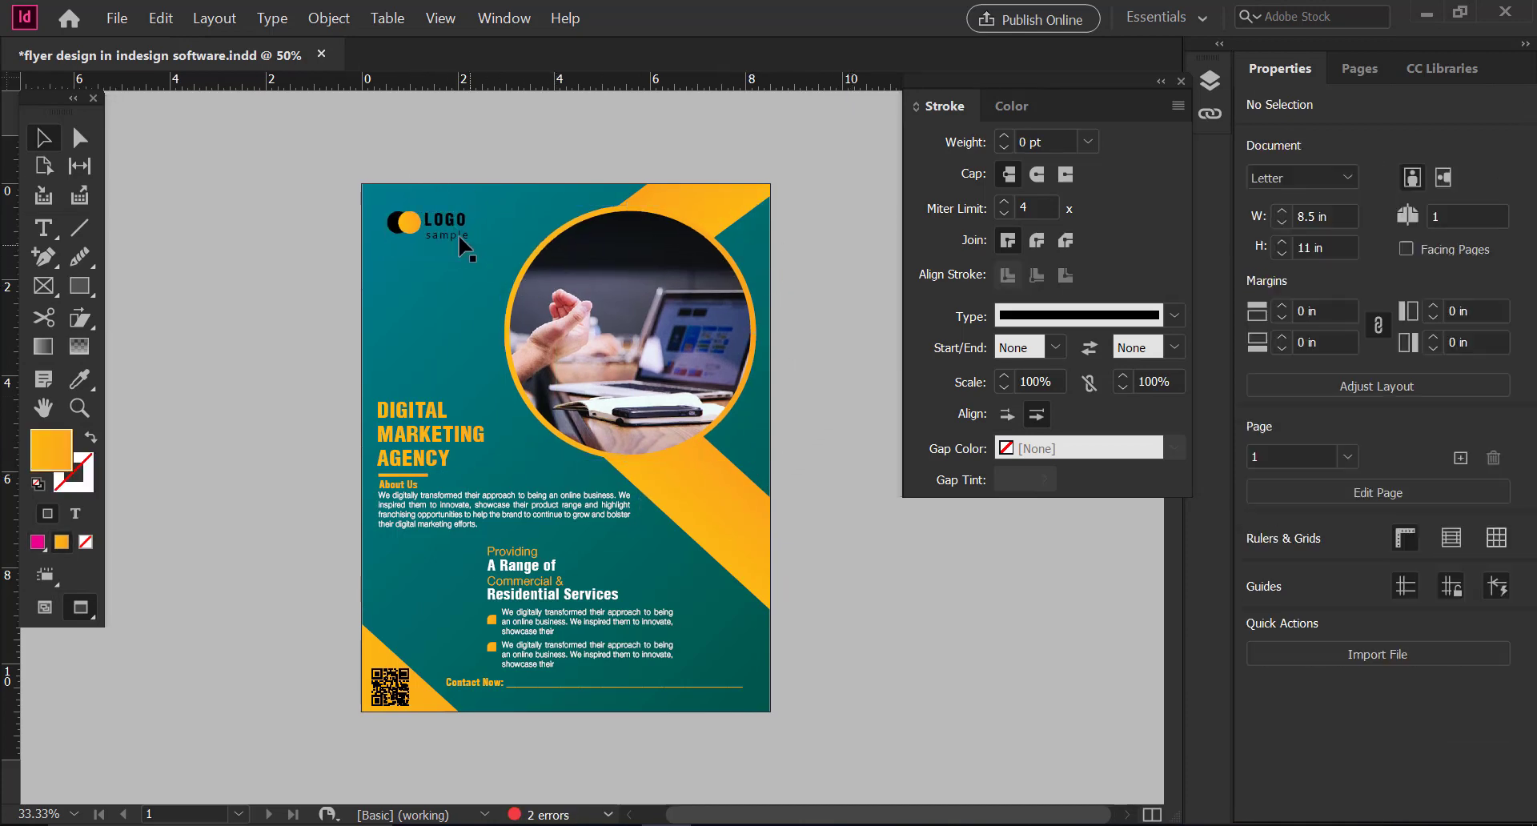
Ungroup the logo in the flyer's upper-left corner.
left_click(446, 229)
left_click(79, 407)
left_click(718, 283)
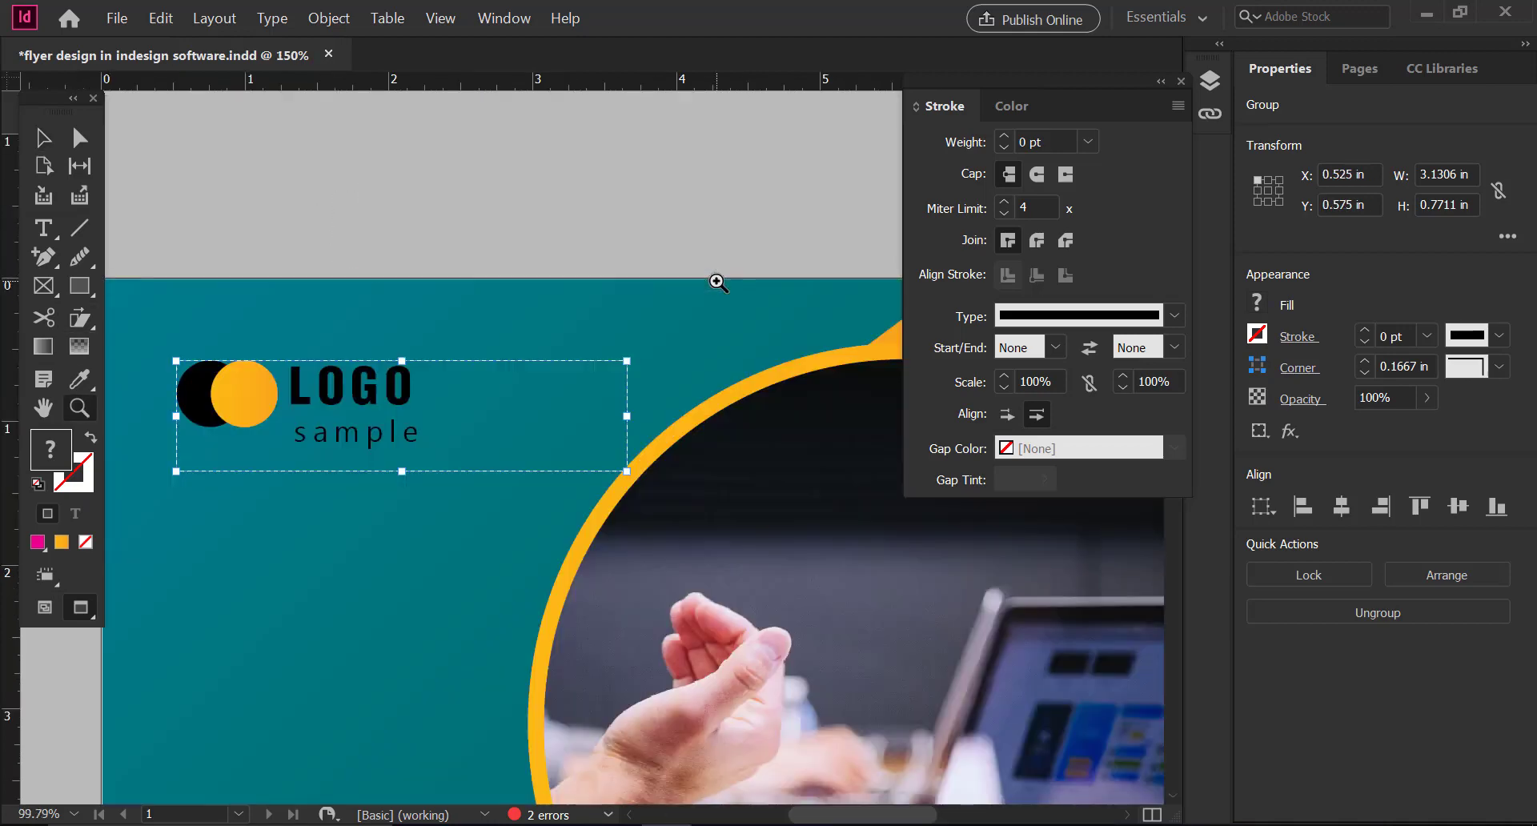
scroll(508, 393, "down", 2)
right_click(438, 357)
left_click(480, 548)
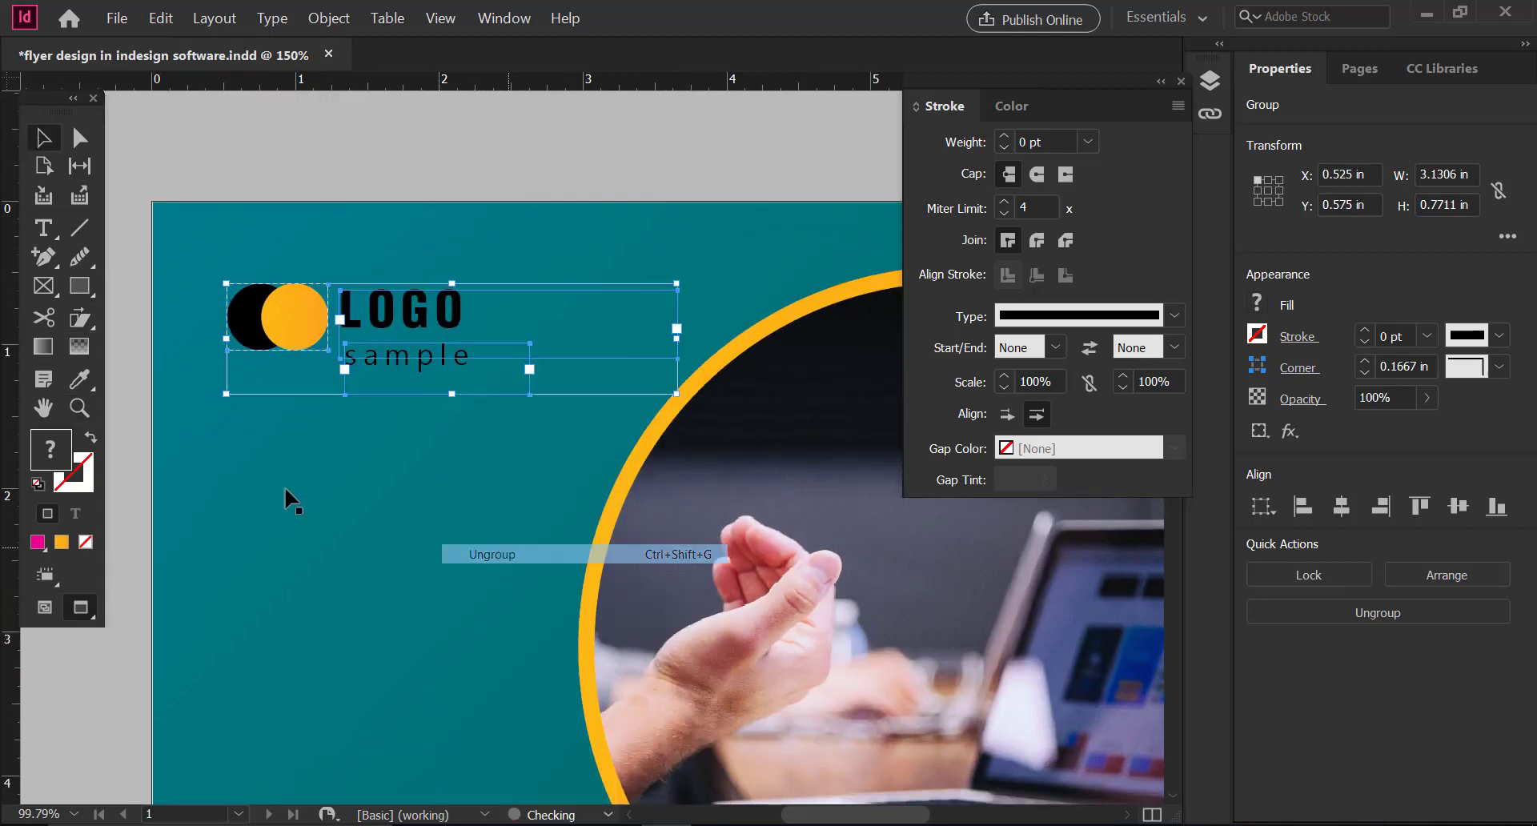
Recolour the word "LOGO" orange by sampling the fill of the logo's orange circle.
left_click(414, 332)
left_click(416, 324)
double_click(417, 324)
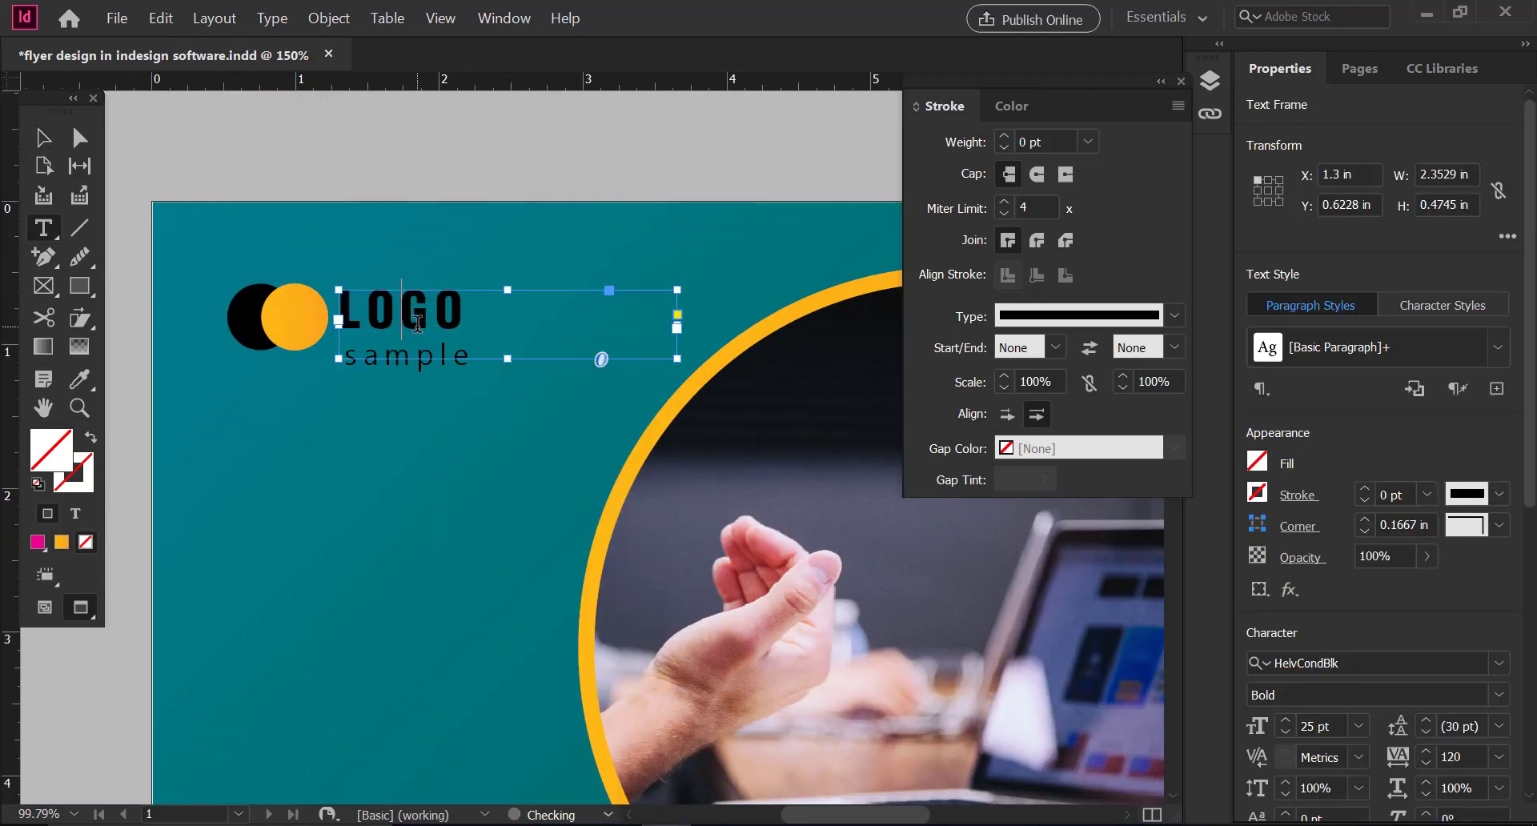
double_click(417, 323)
left_click(79, 379)
left_click(296, 315)
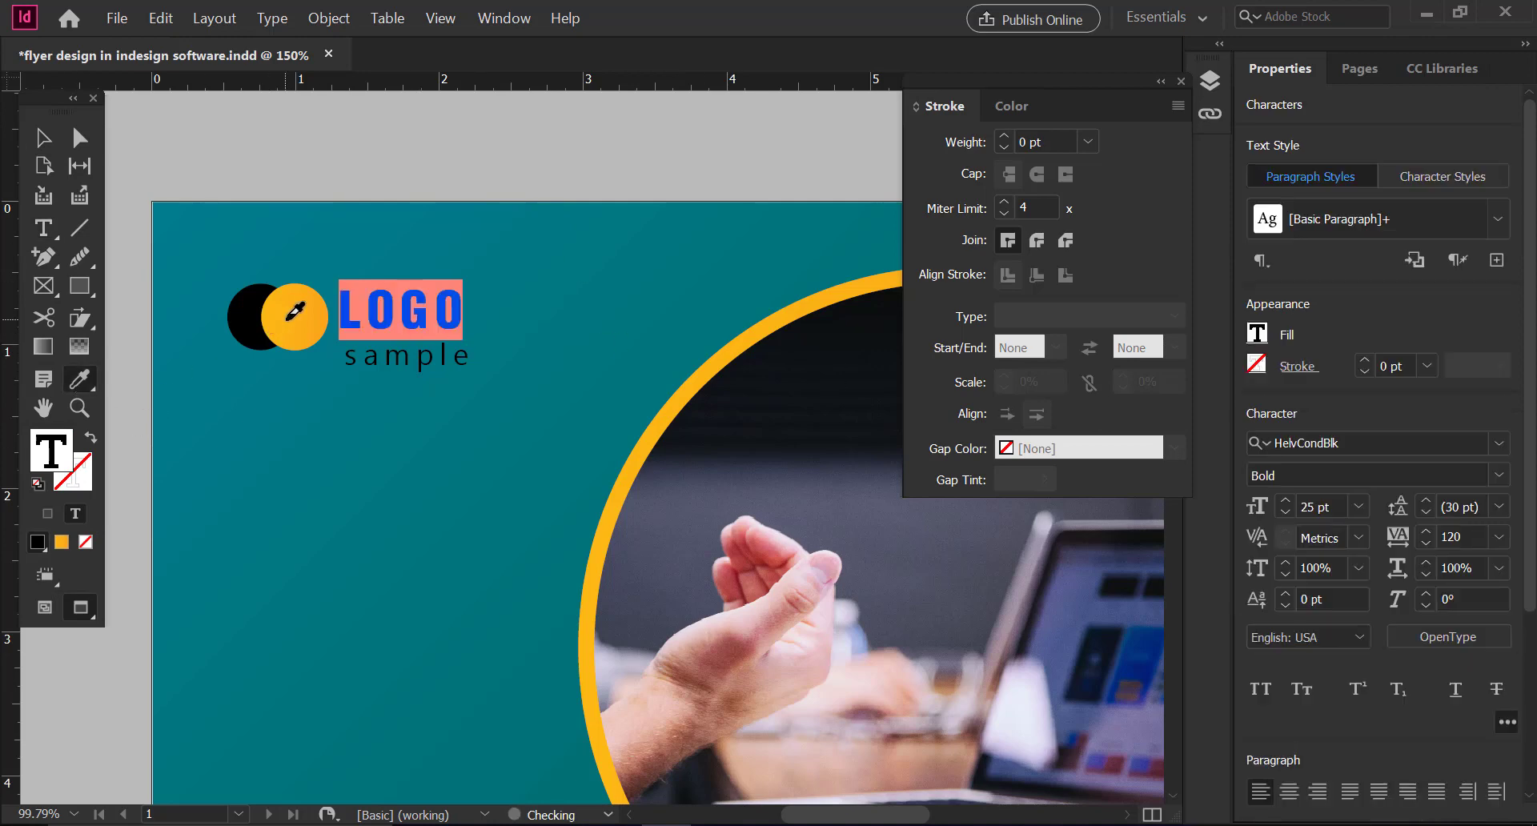
Shorten the "sample" text frame to 0.2606 in and align it just under "LOGO" at X 1.3, Y 0.9194 in.
left_click(44, 138)
left_click(406, 364)
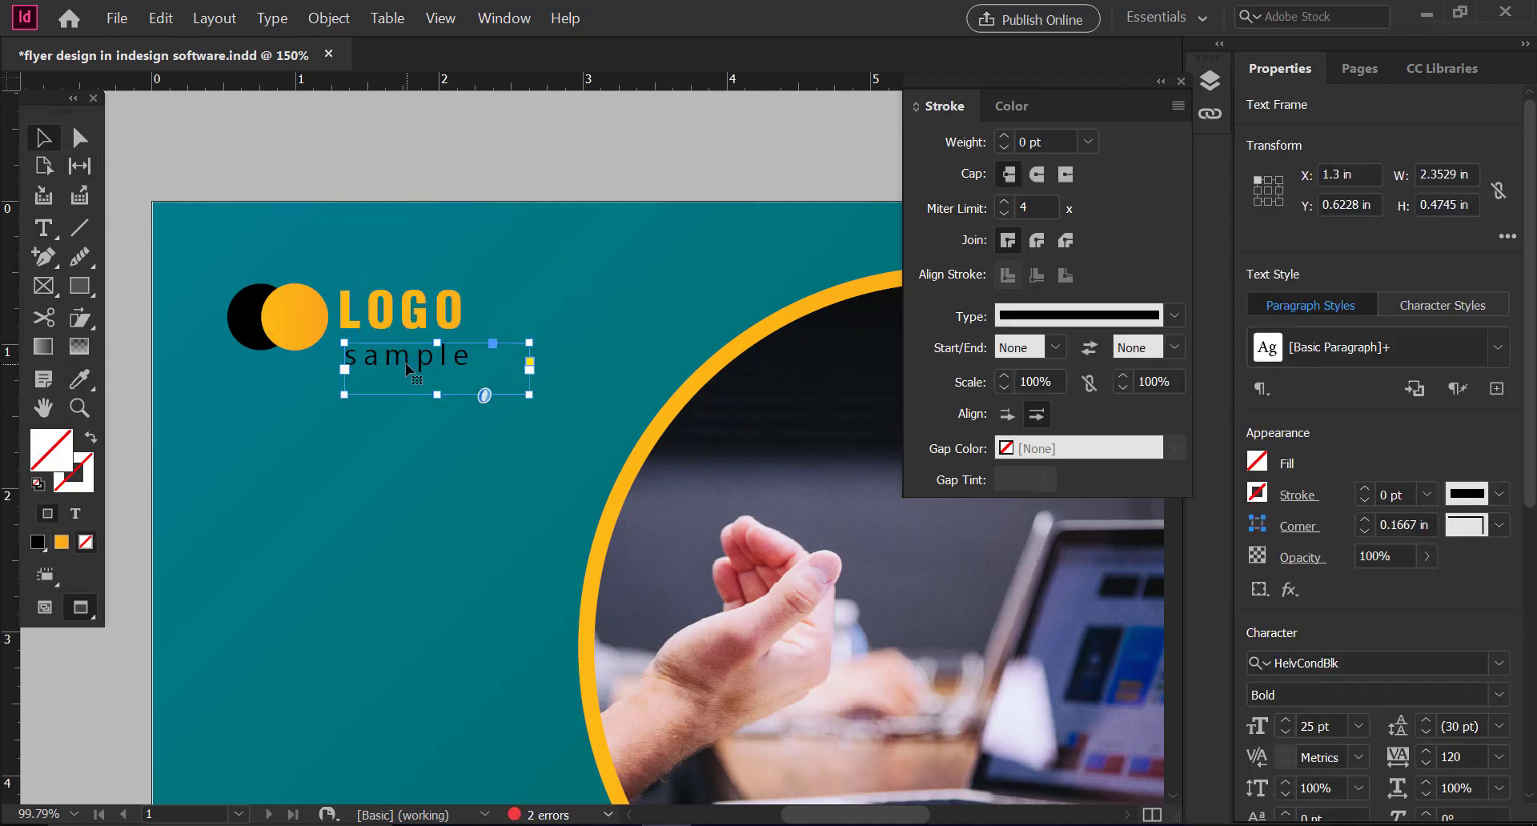
left_click(46, 138)
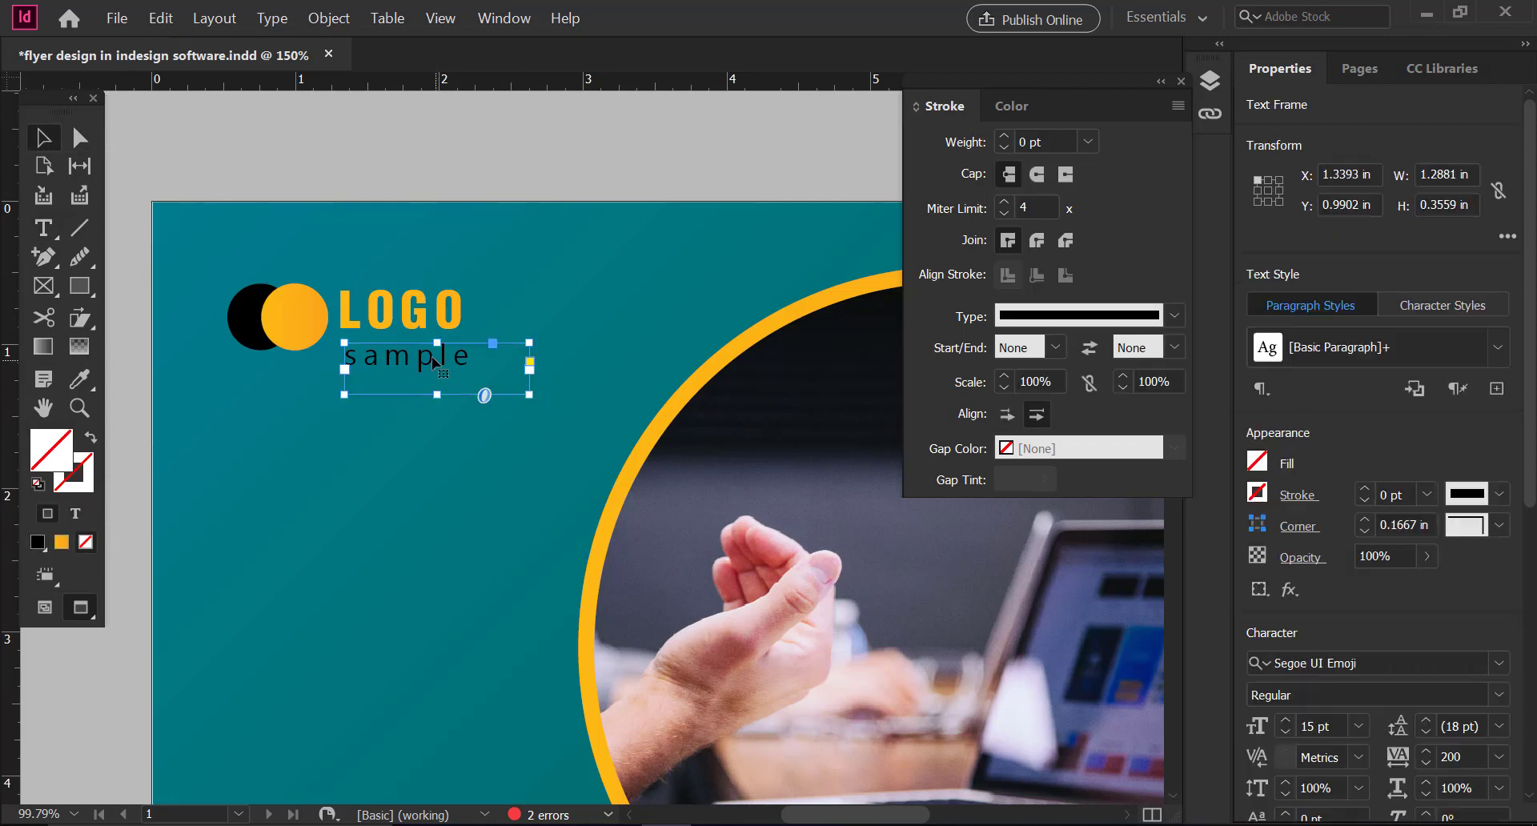
left_click_drag(436, 358, 431, 372)
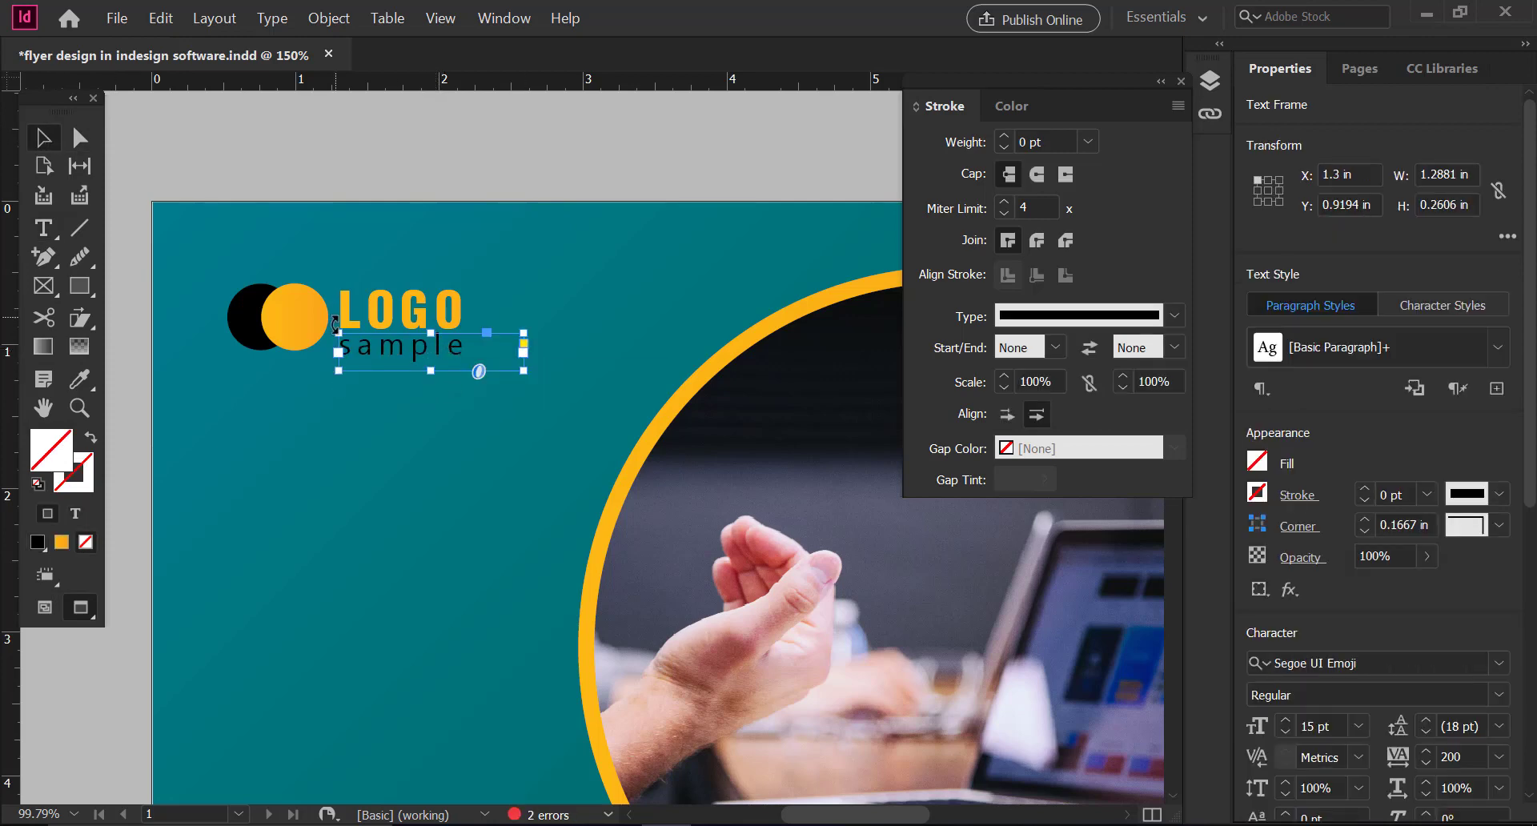
left_click(317, 333)
left_click(392, 166)
Save the document and start a JPEG export to the Desktop named "flyer design in indesign software".
key("ctrl+minus")
key("ctrl+minus")
key("ctrl+minus")
key("ctrl+minus")
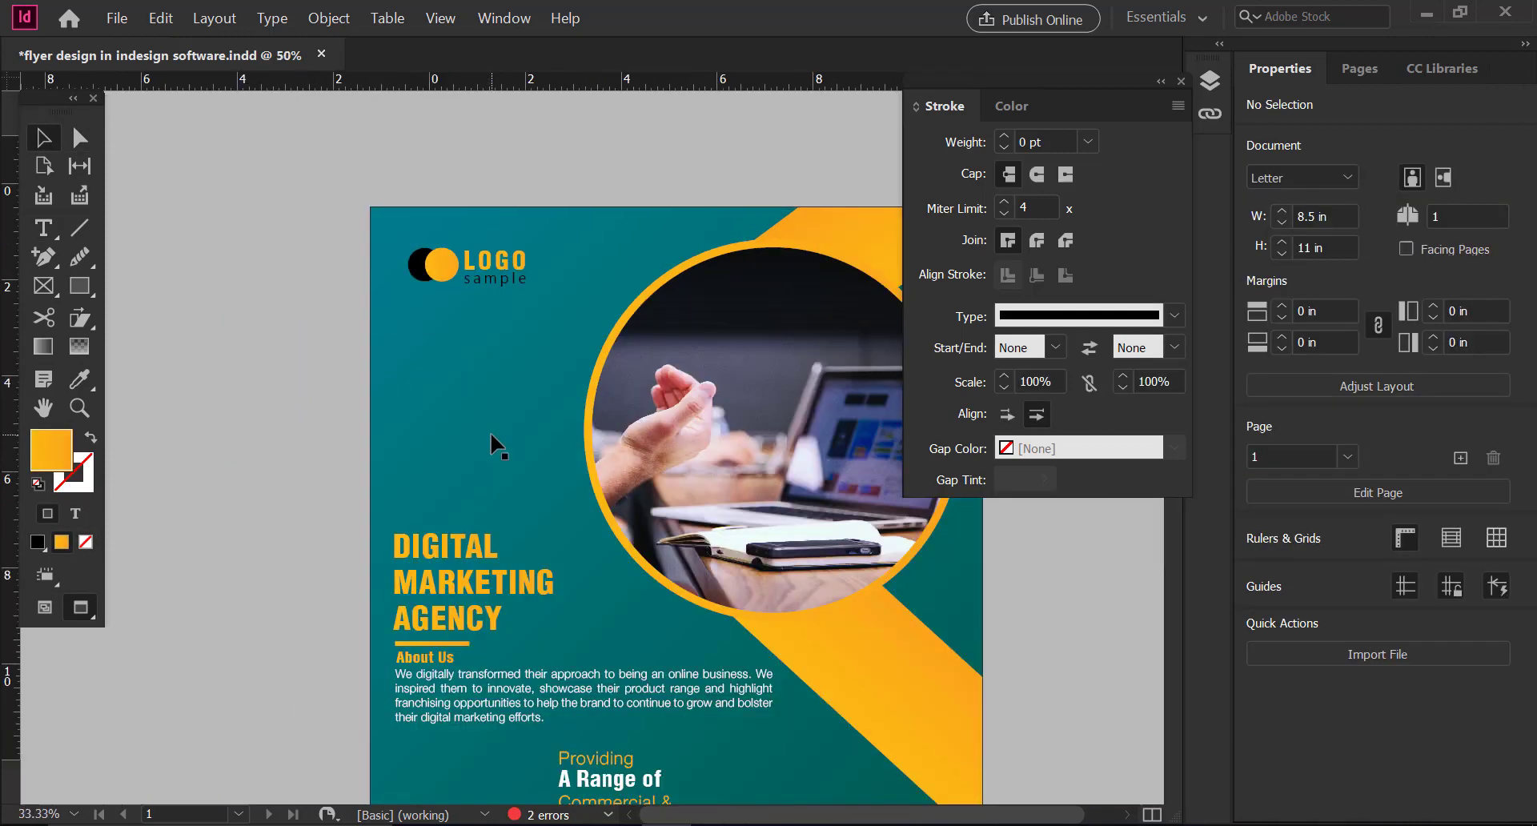
left_click_drag(701, 511, 620, 511)
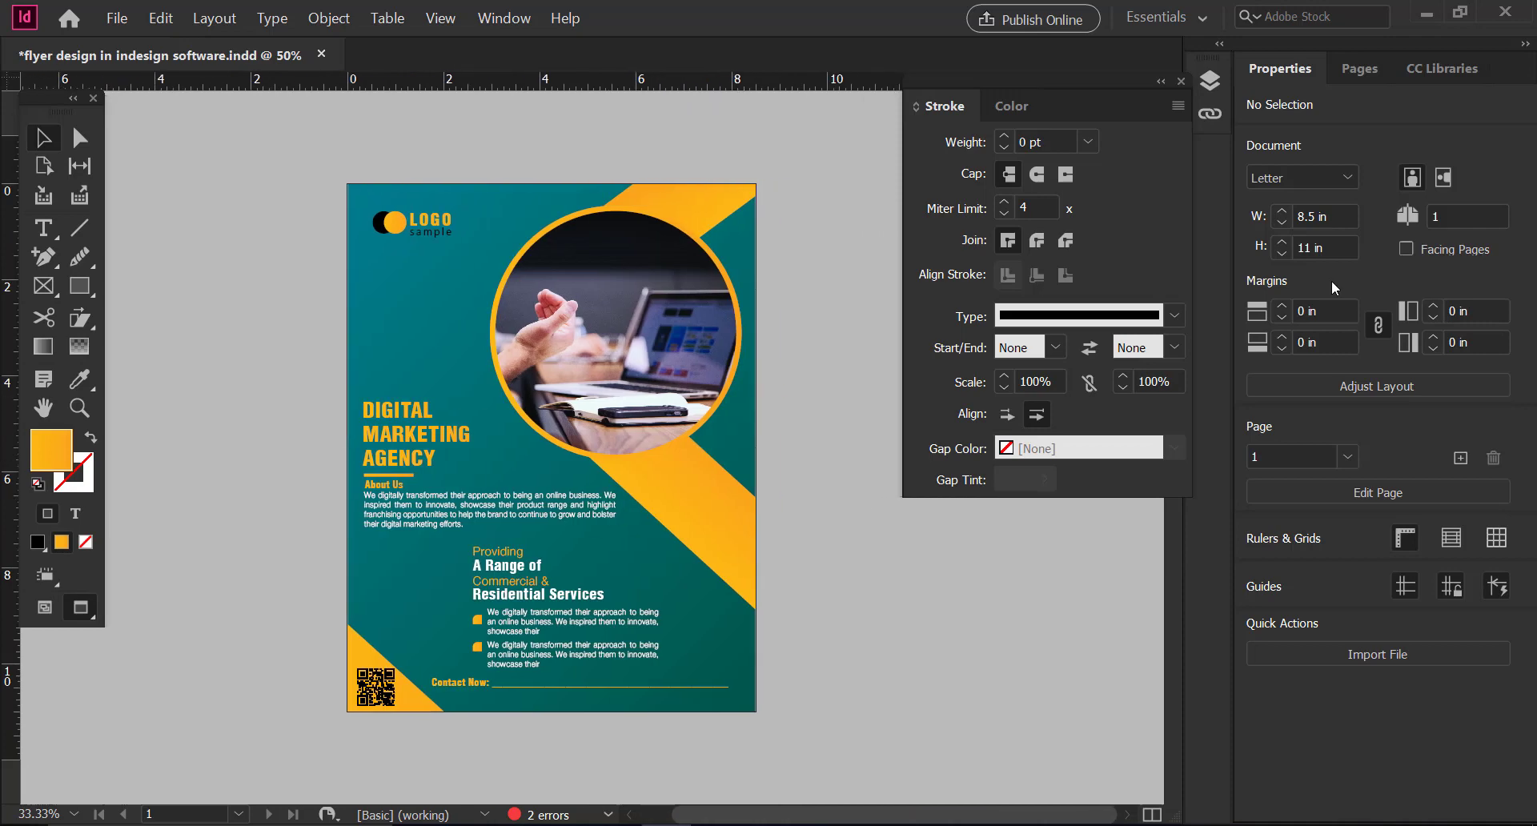
key("ctrl+s")
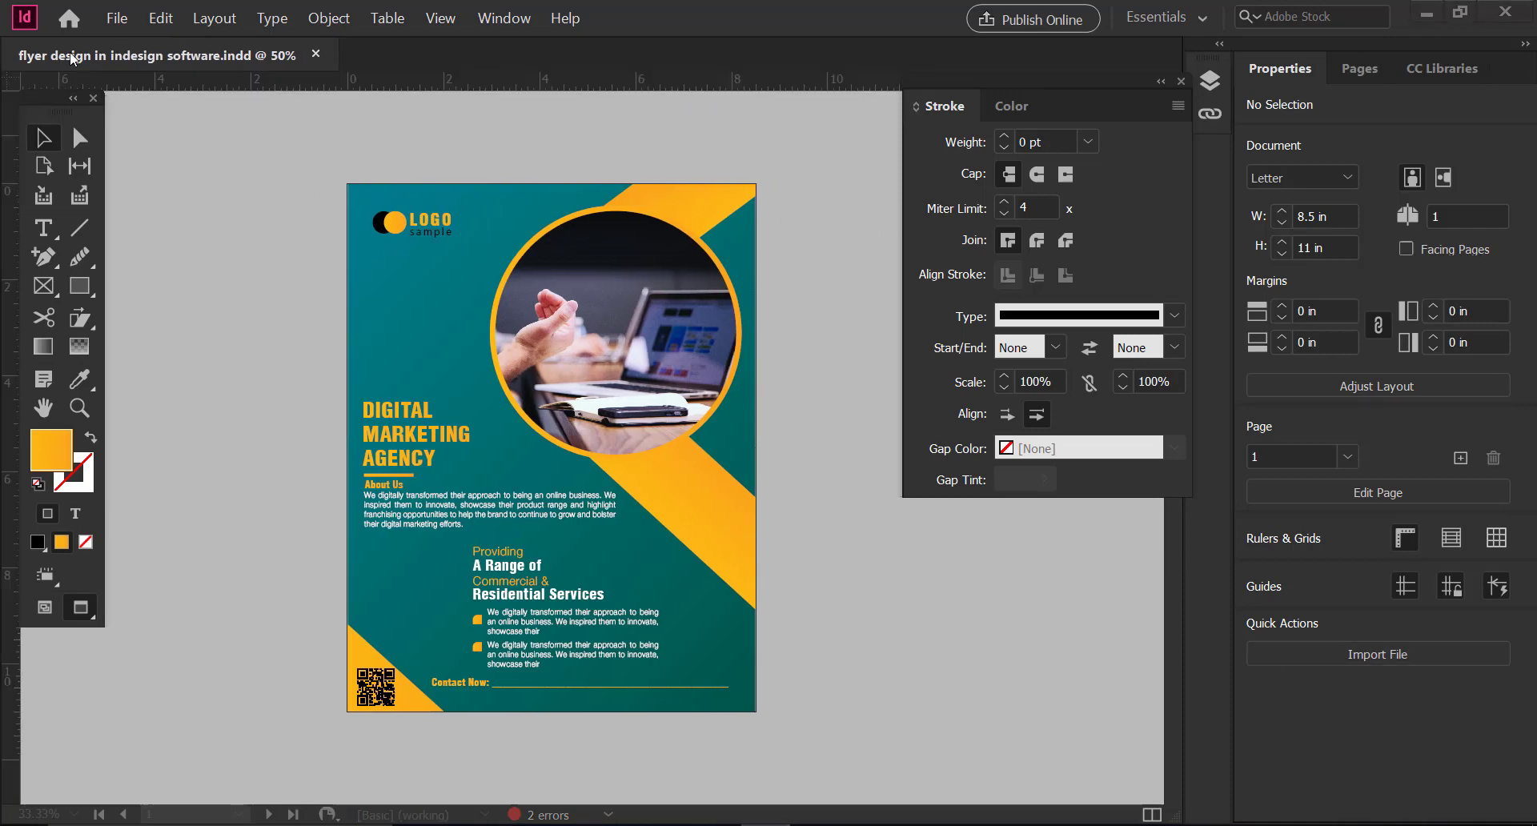
left_click(117, 18)
left_click(247, 368)
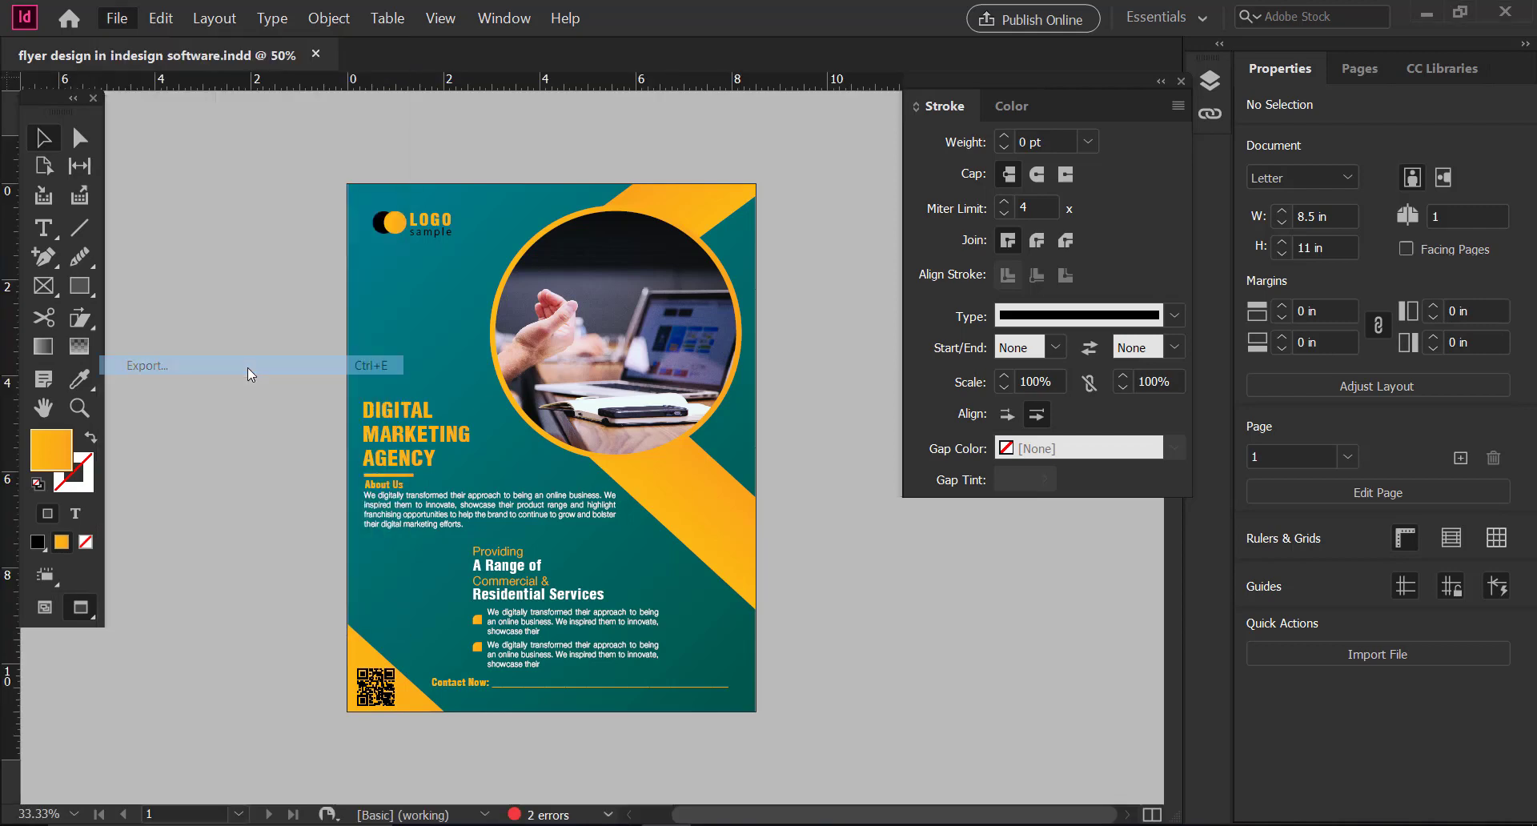
left_click(412, 420)
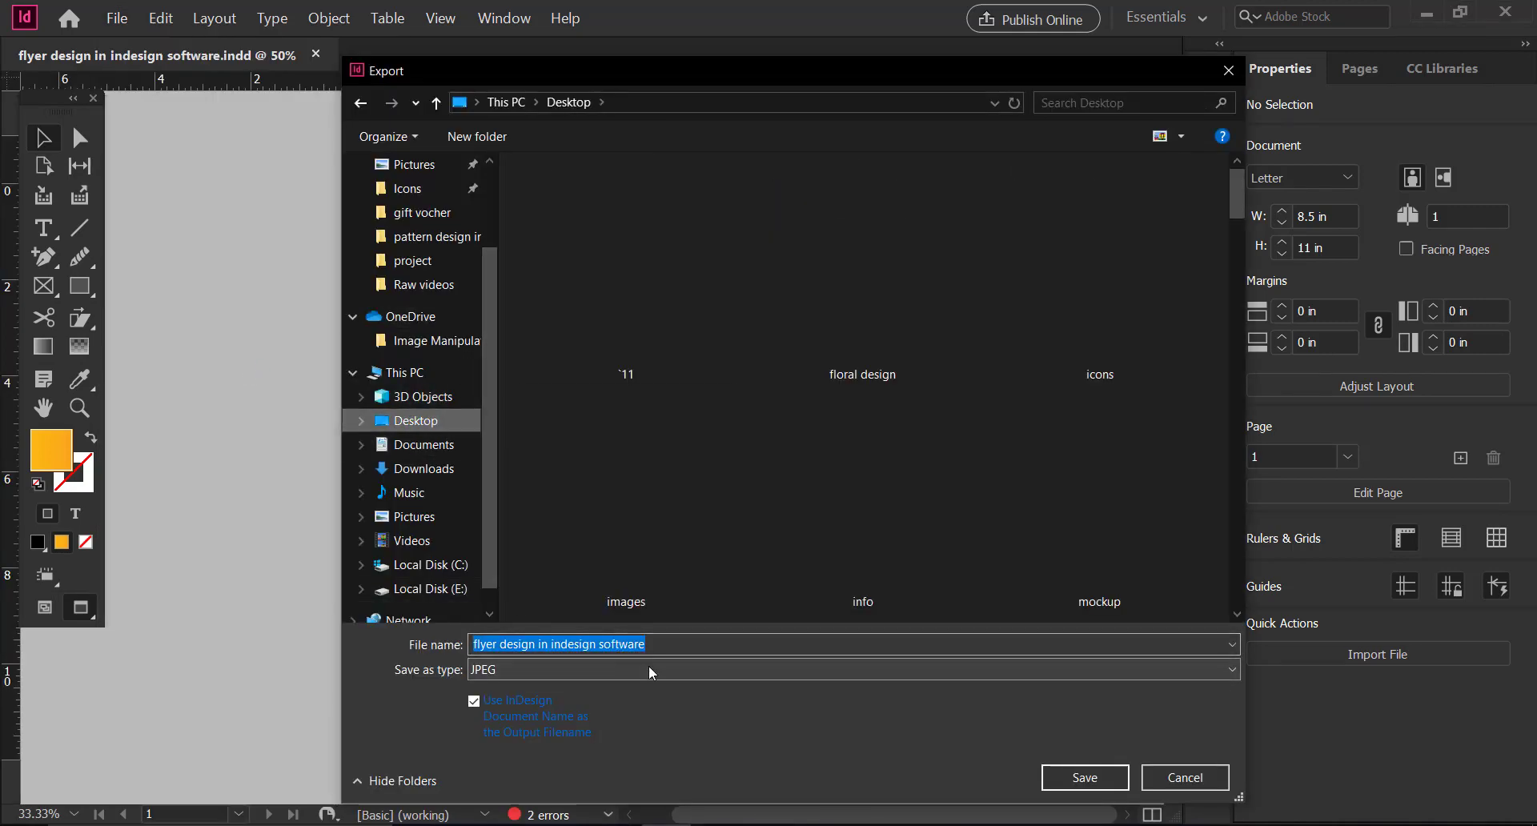
left_click(1084, 777)
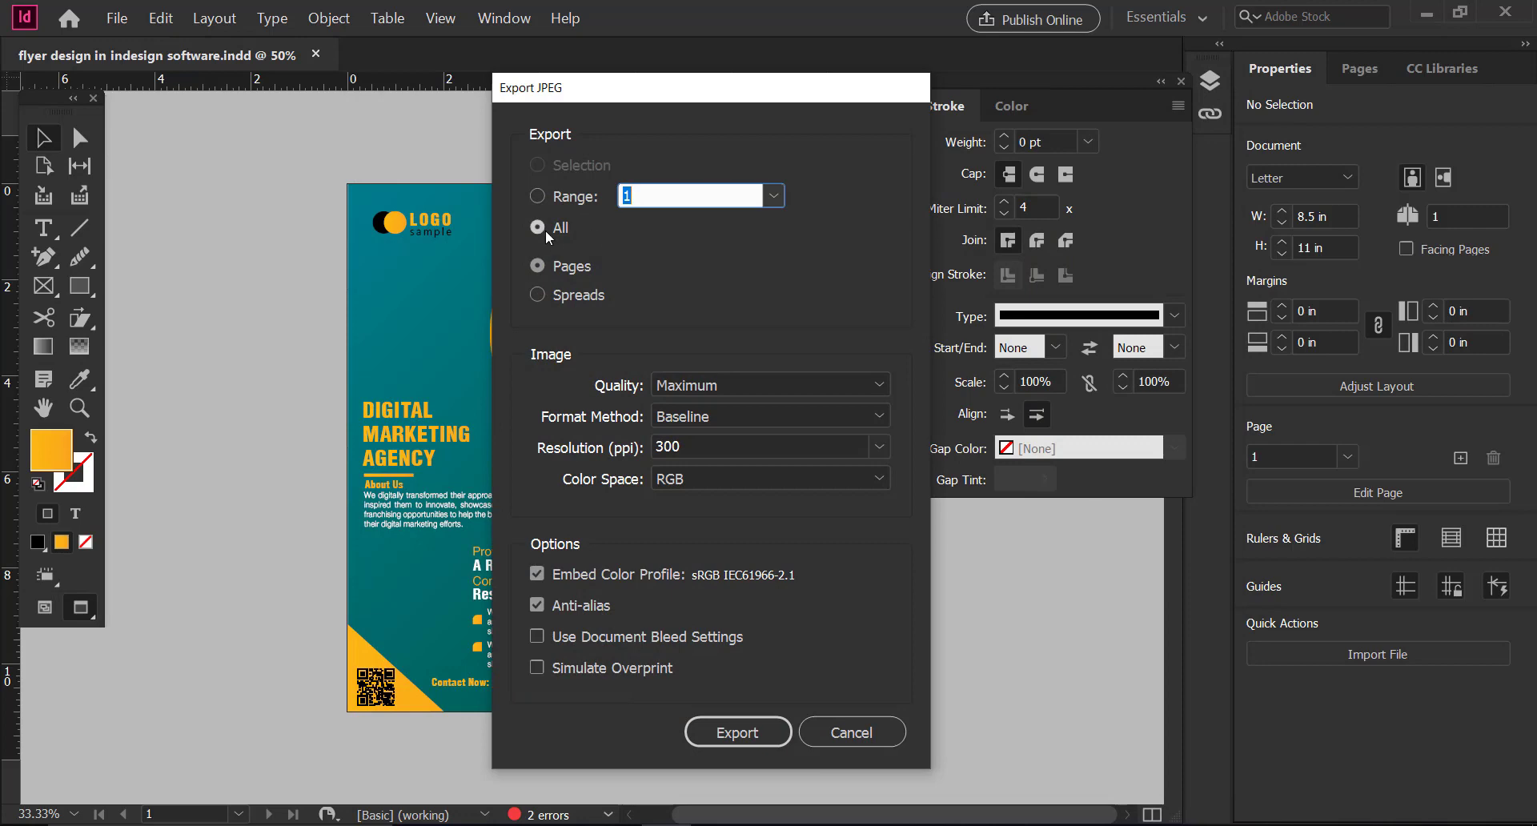
Export the JPEG with page range 1, Maximum quality and the CMYK colour space.
left_click(734, 199)
left_click(770, 381)
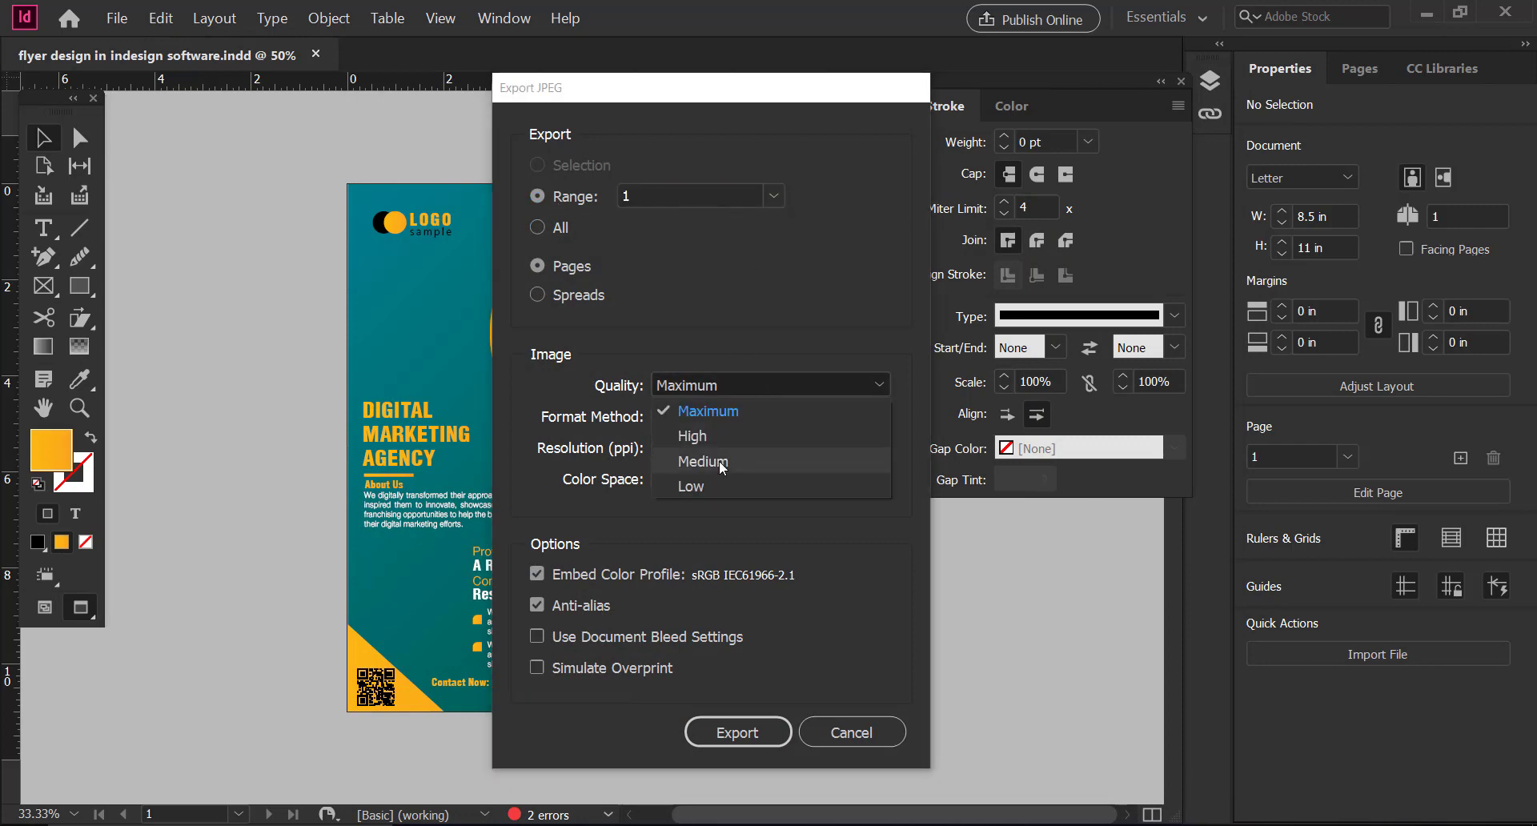
left_click(717, 412)
left_click(747, 478)
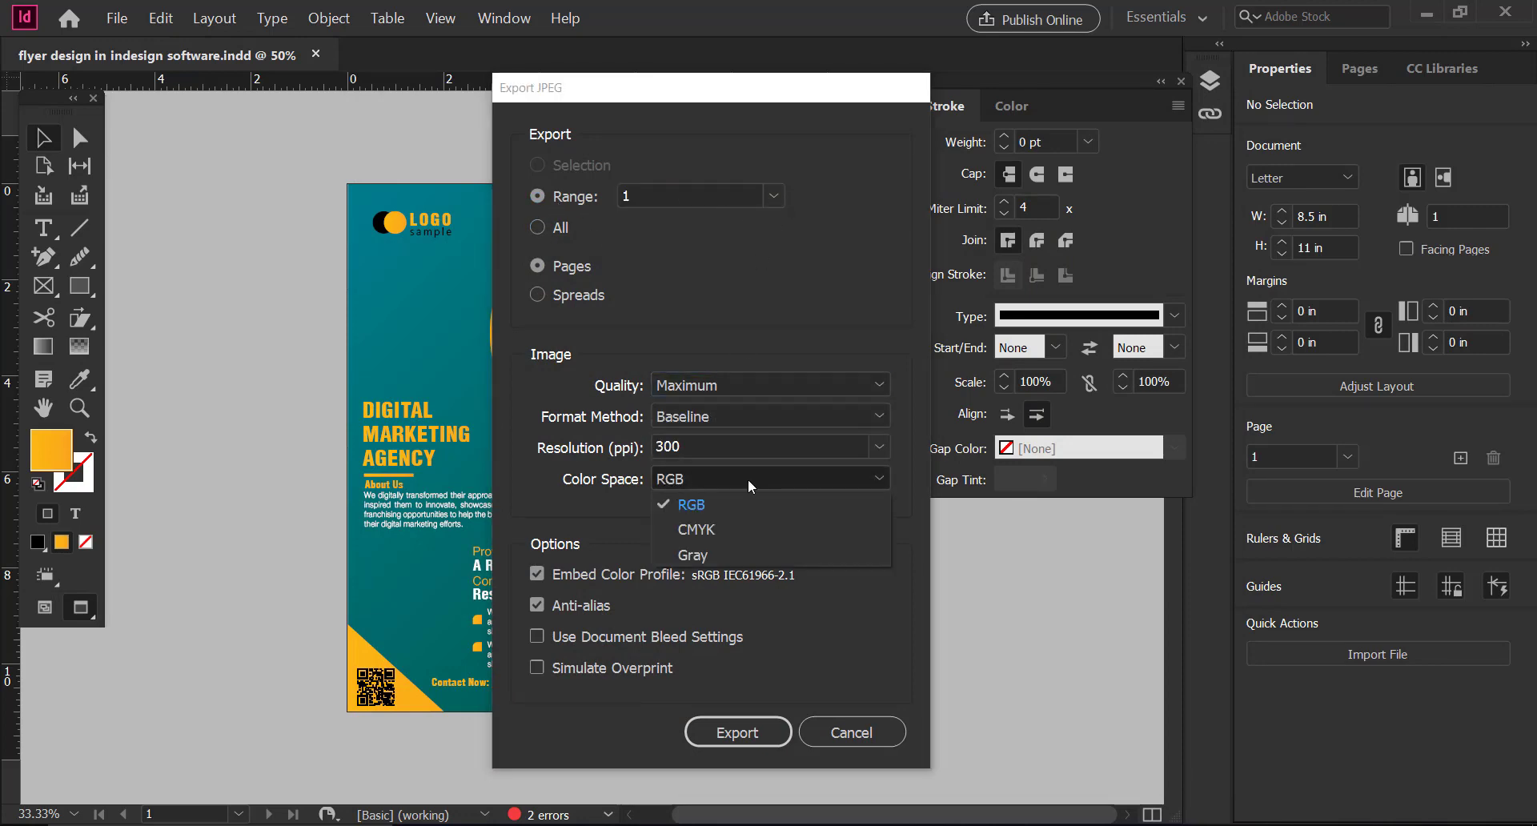
left_click(694, 529)
left_click(748, 745)
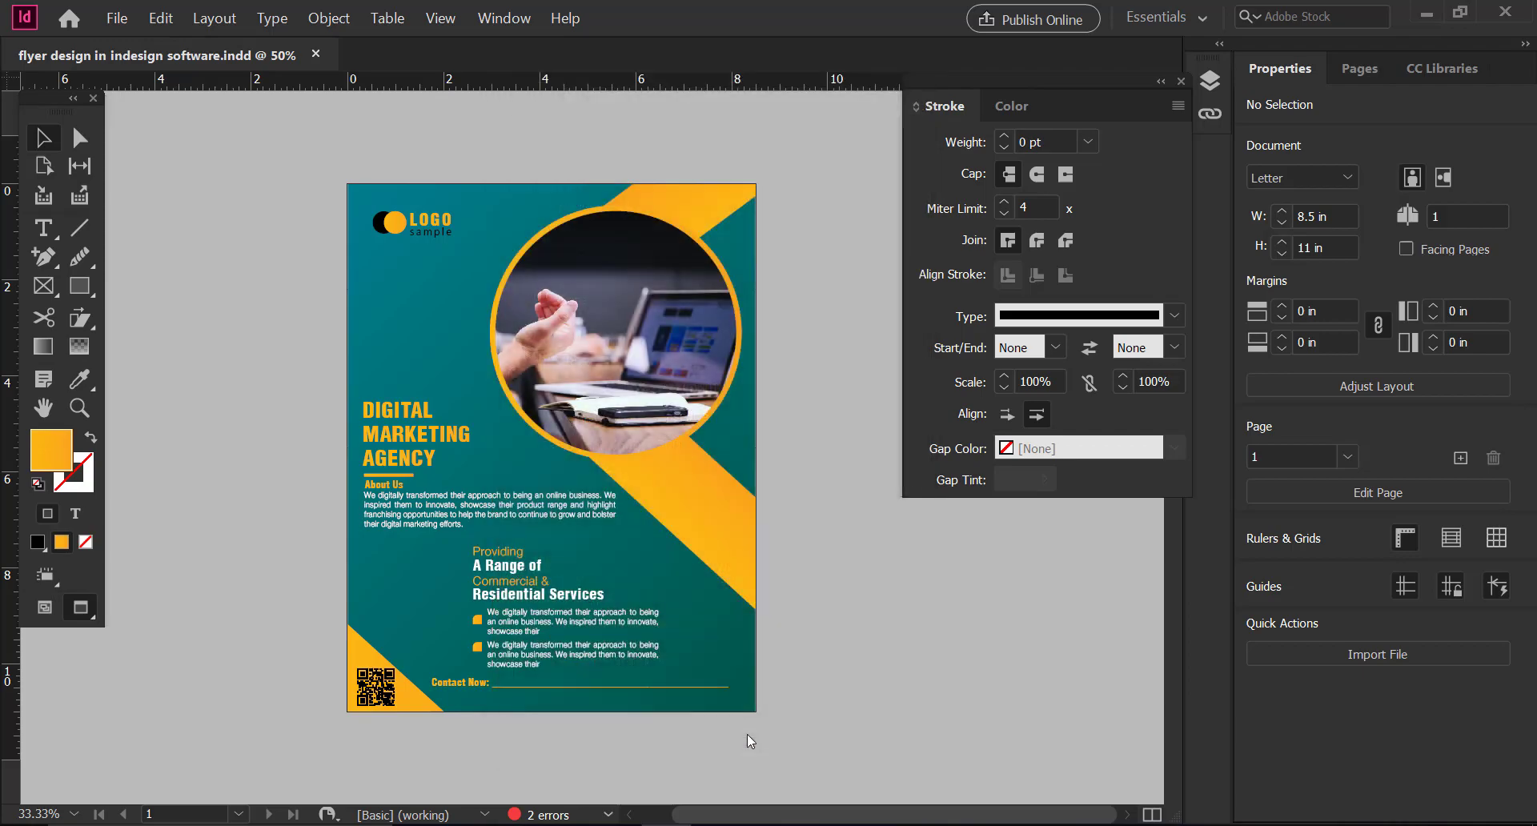